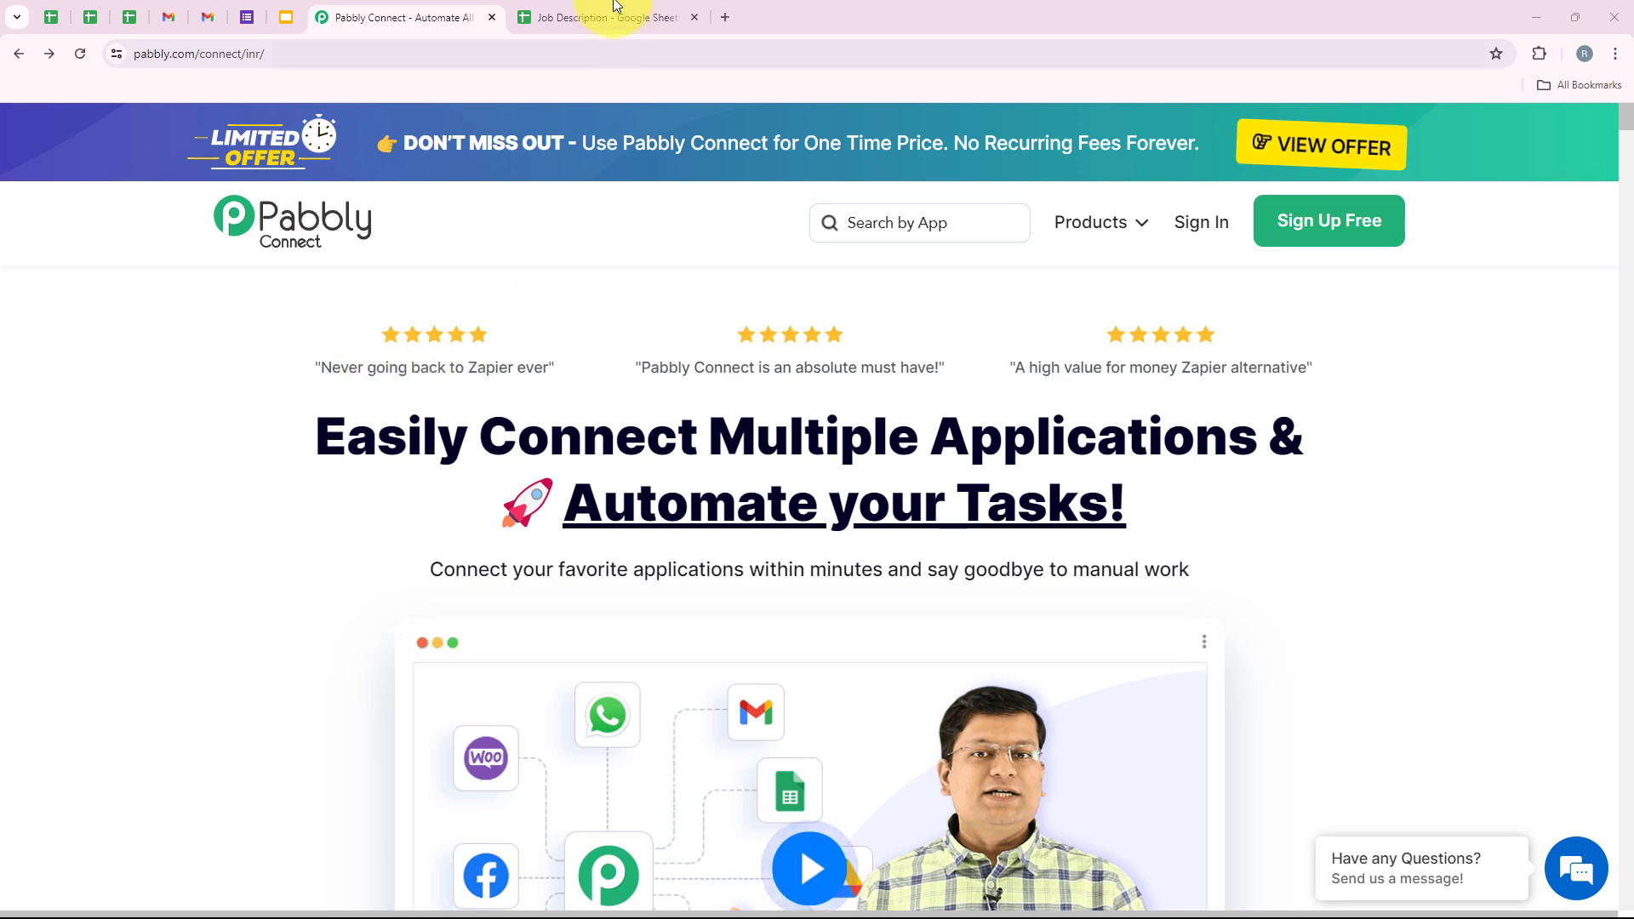
- Look over the Job Description spreadsheet, return to the Pabbly Connect website and sign in to the Pabbly account
left_click(614, 17)
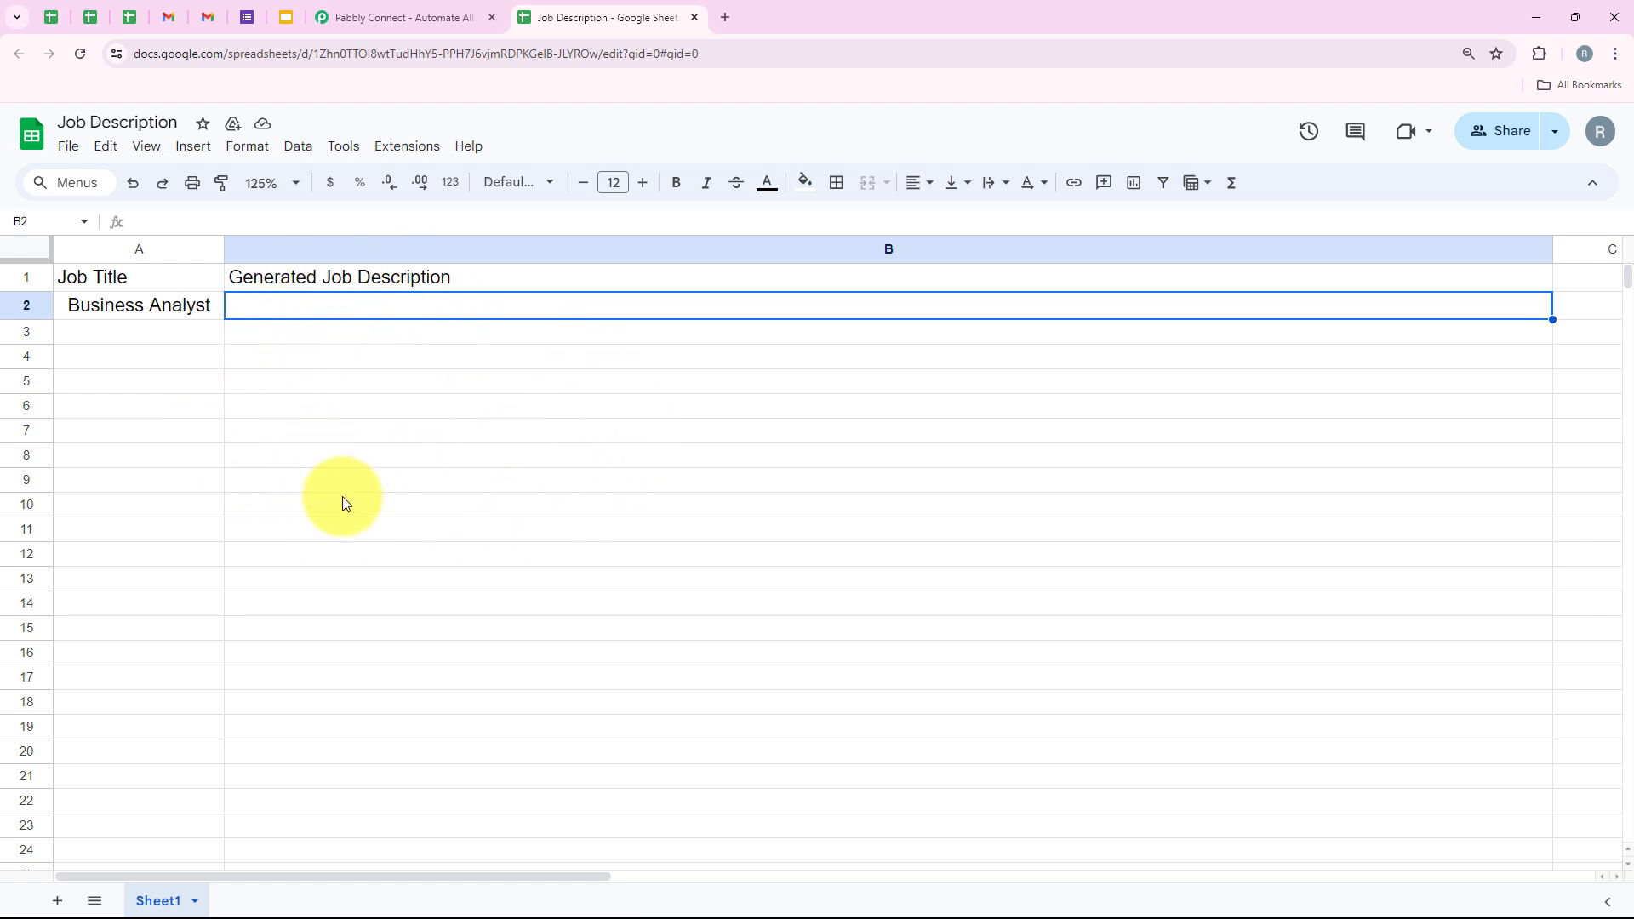
left_click(409, 7)
left_click(281, 54)
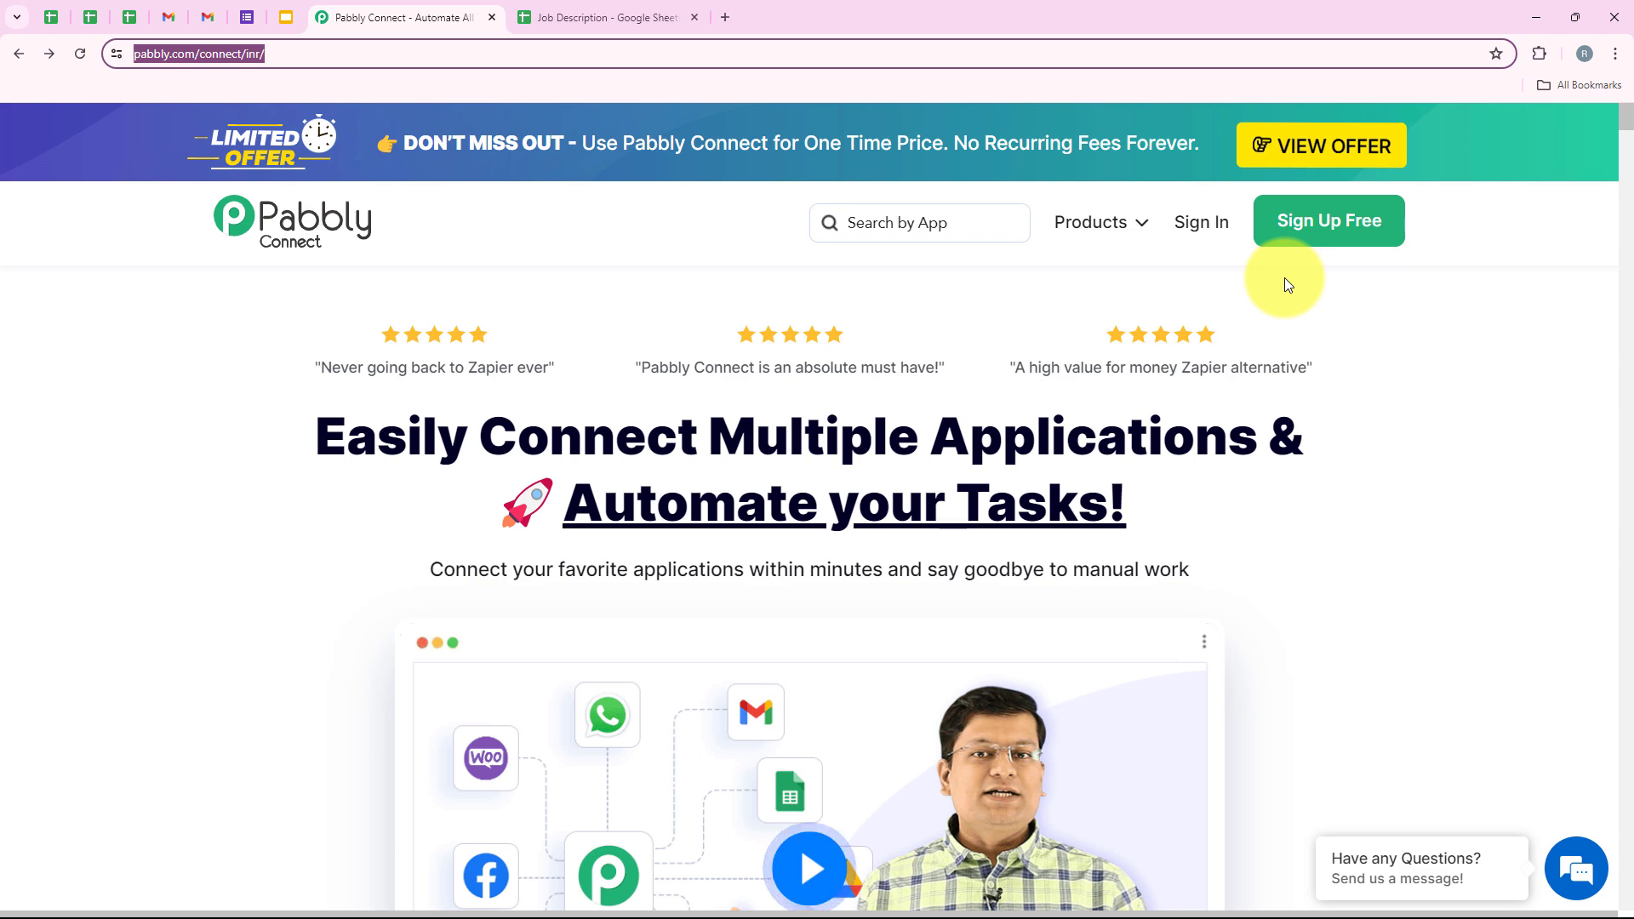
left_click(1213, 230)
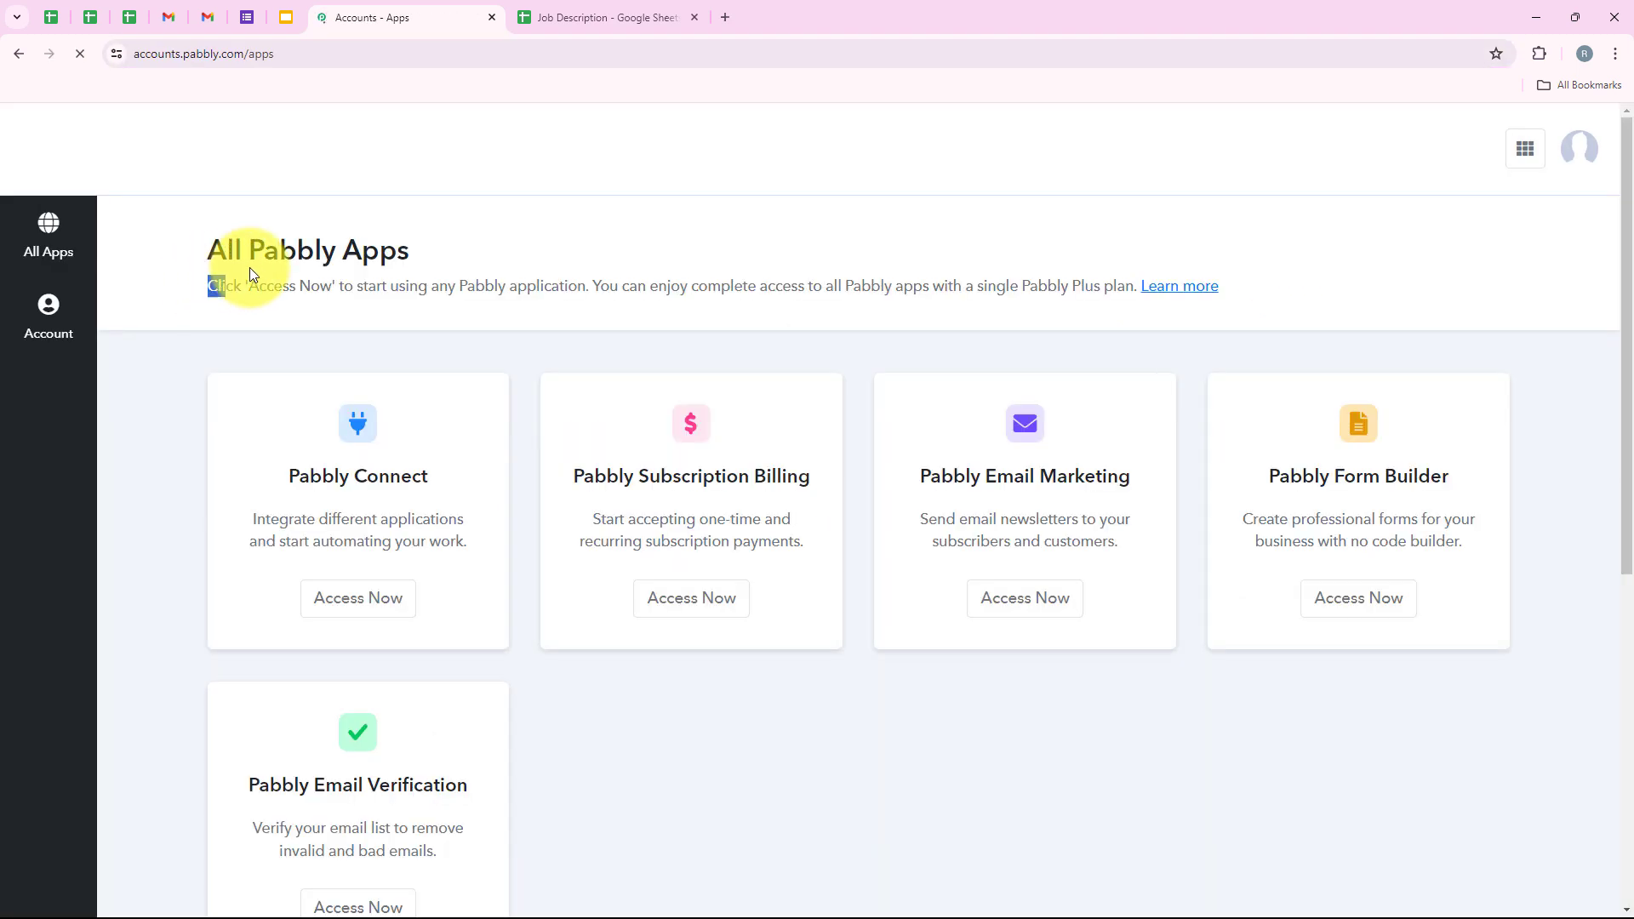
- Open Pabbly Connect from the overview of all Pabbly apps
left_click_drag(248, 268, 213, 254)
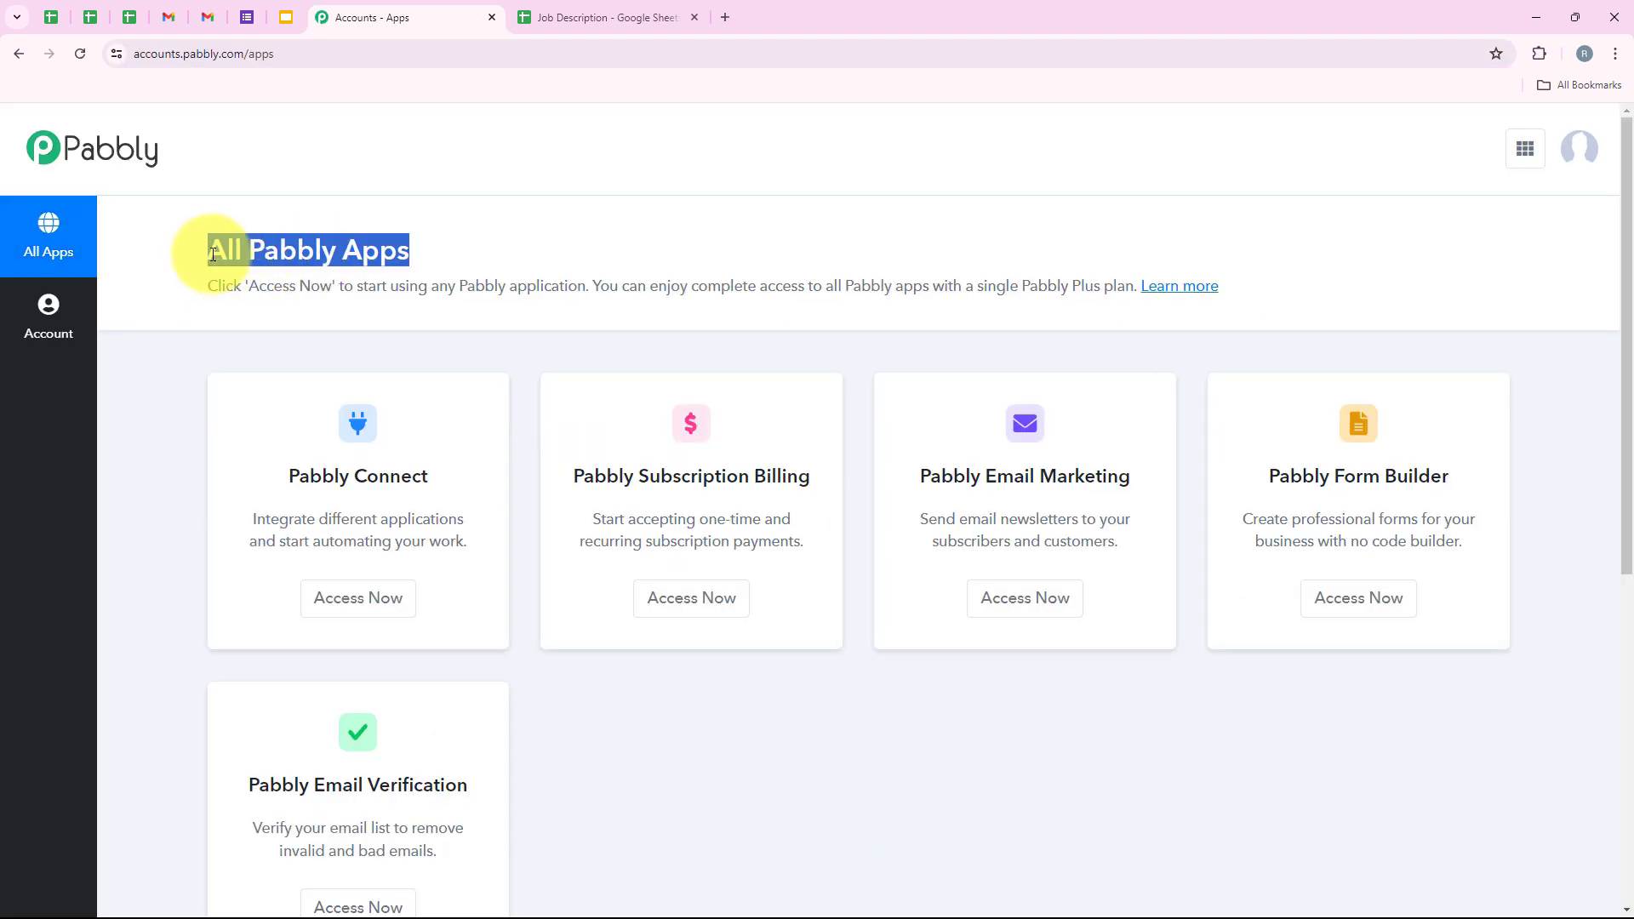
scroll(875, 700, "down", 1)
scroll(866, 713, "up", 1)
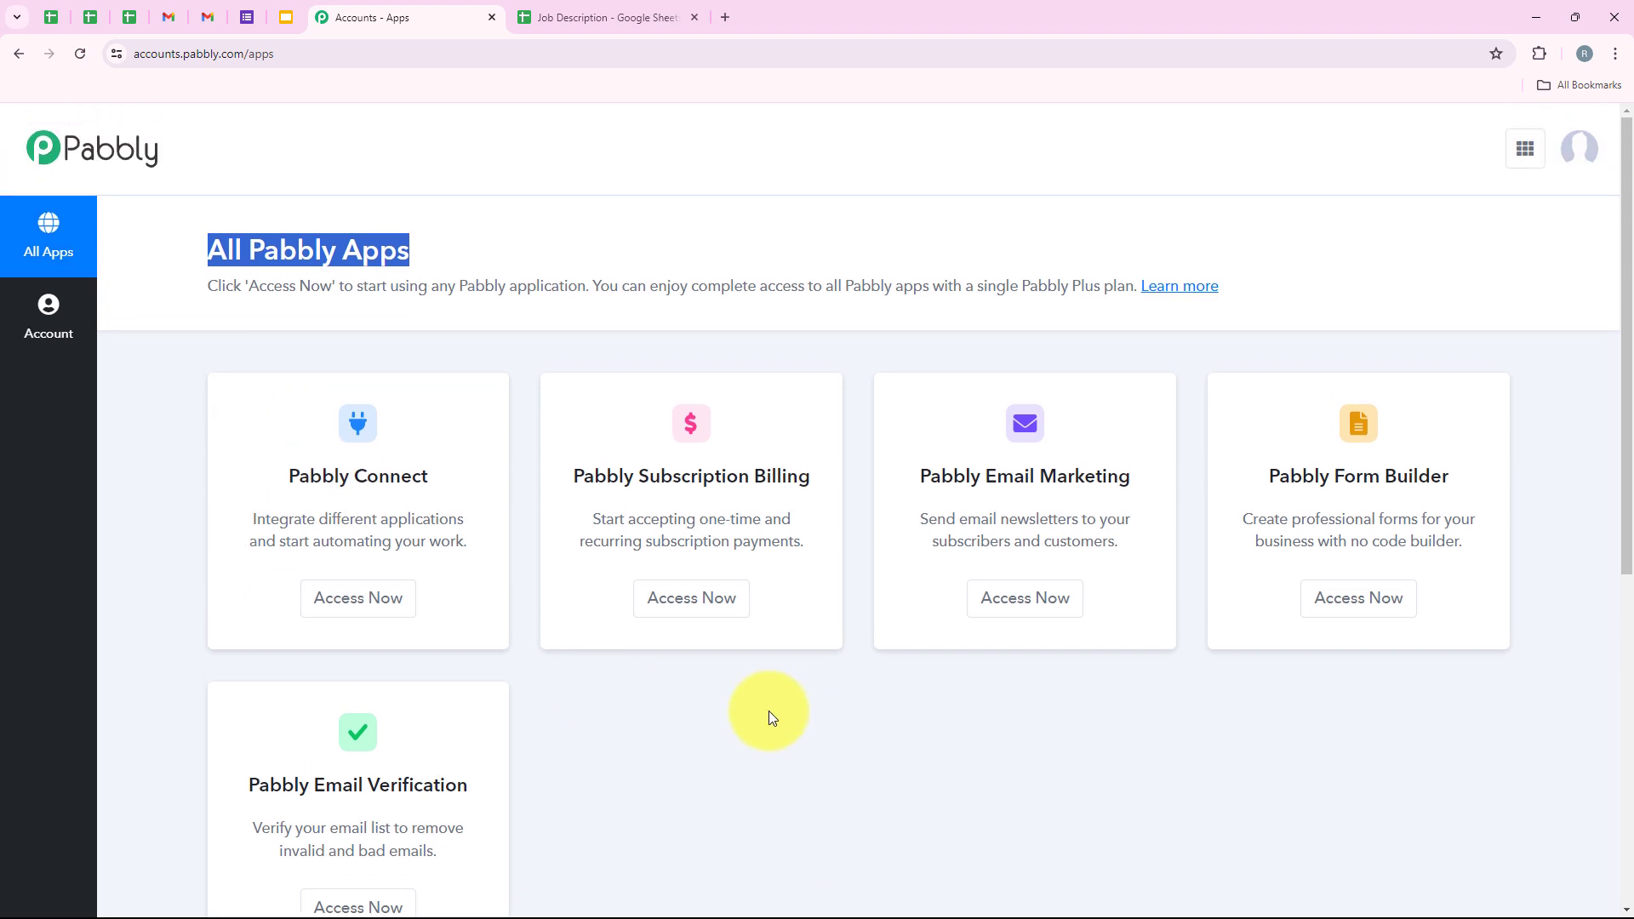
left_click(186, 427)
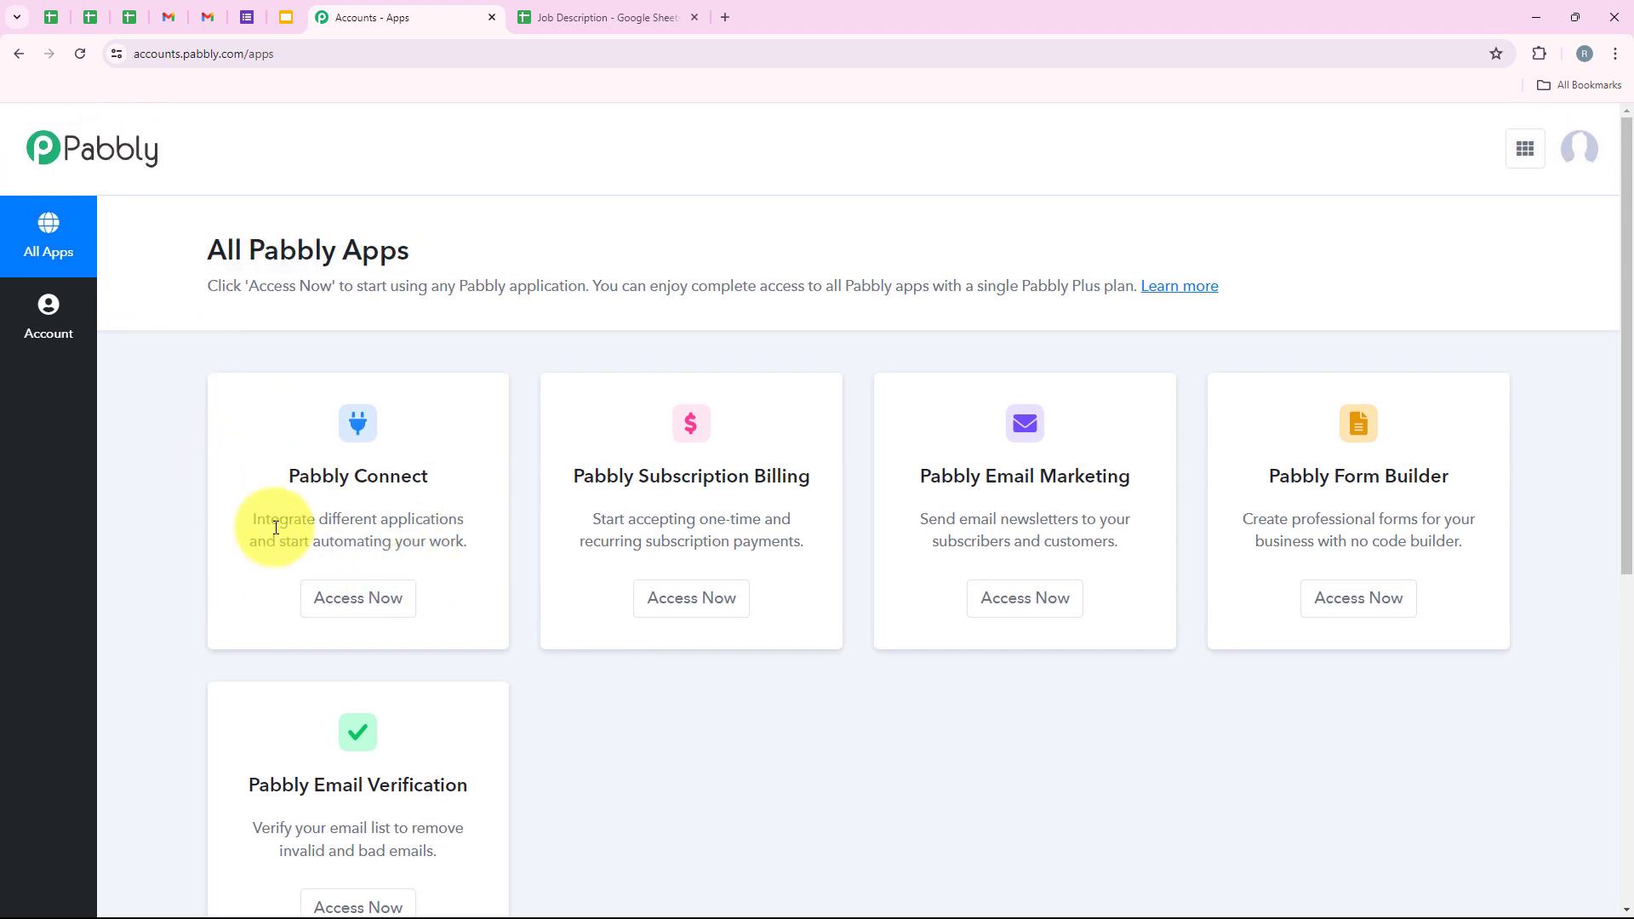
left_click_drag(274, 473, 430, 464)
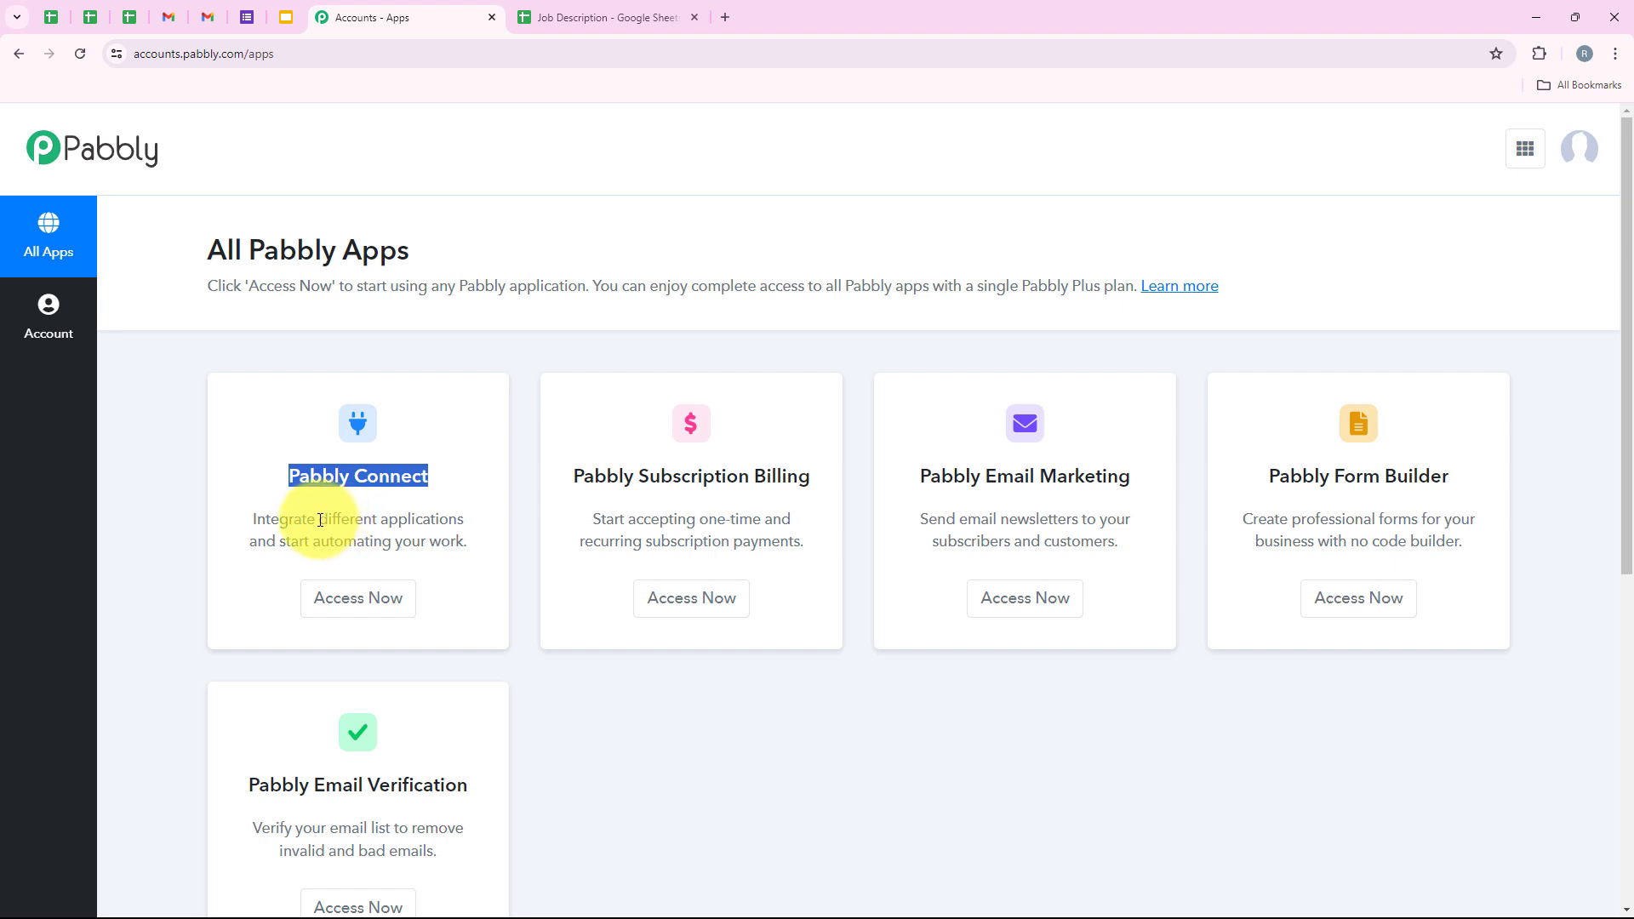
left_click_drag(318, 519, 477, 497)
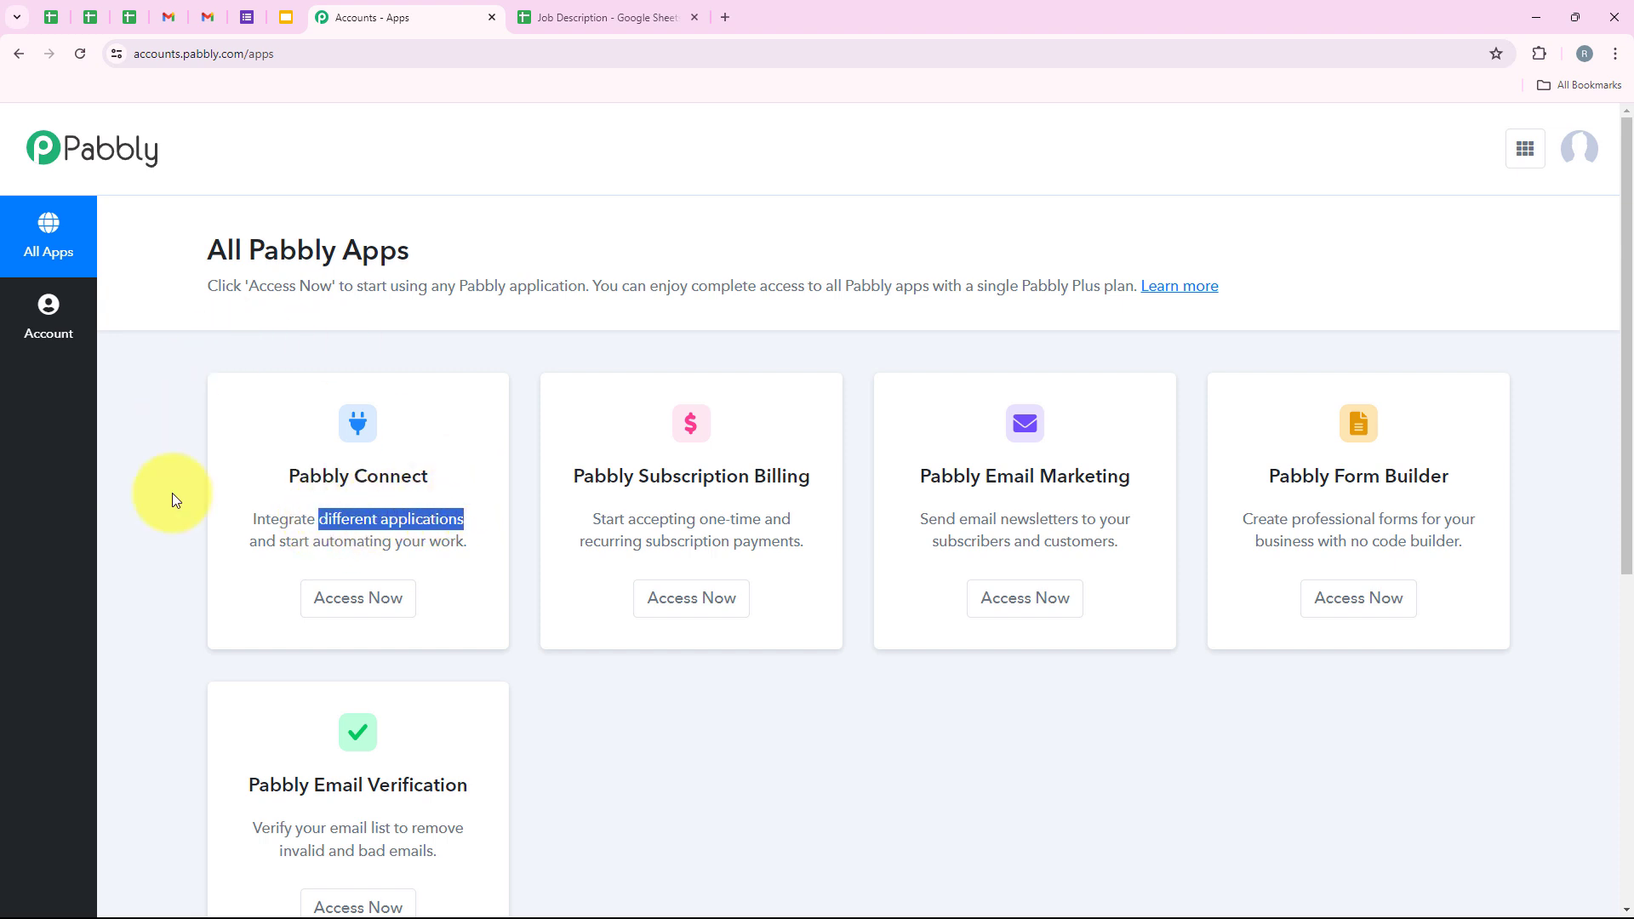
left_click(407, 600)
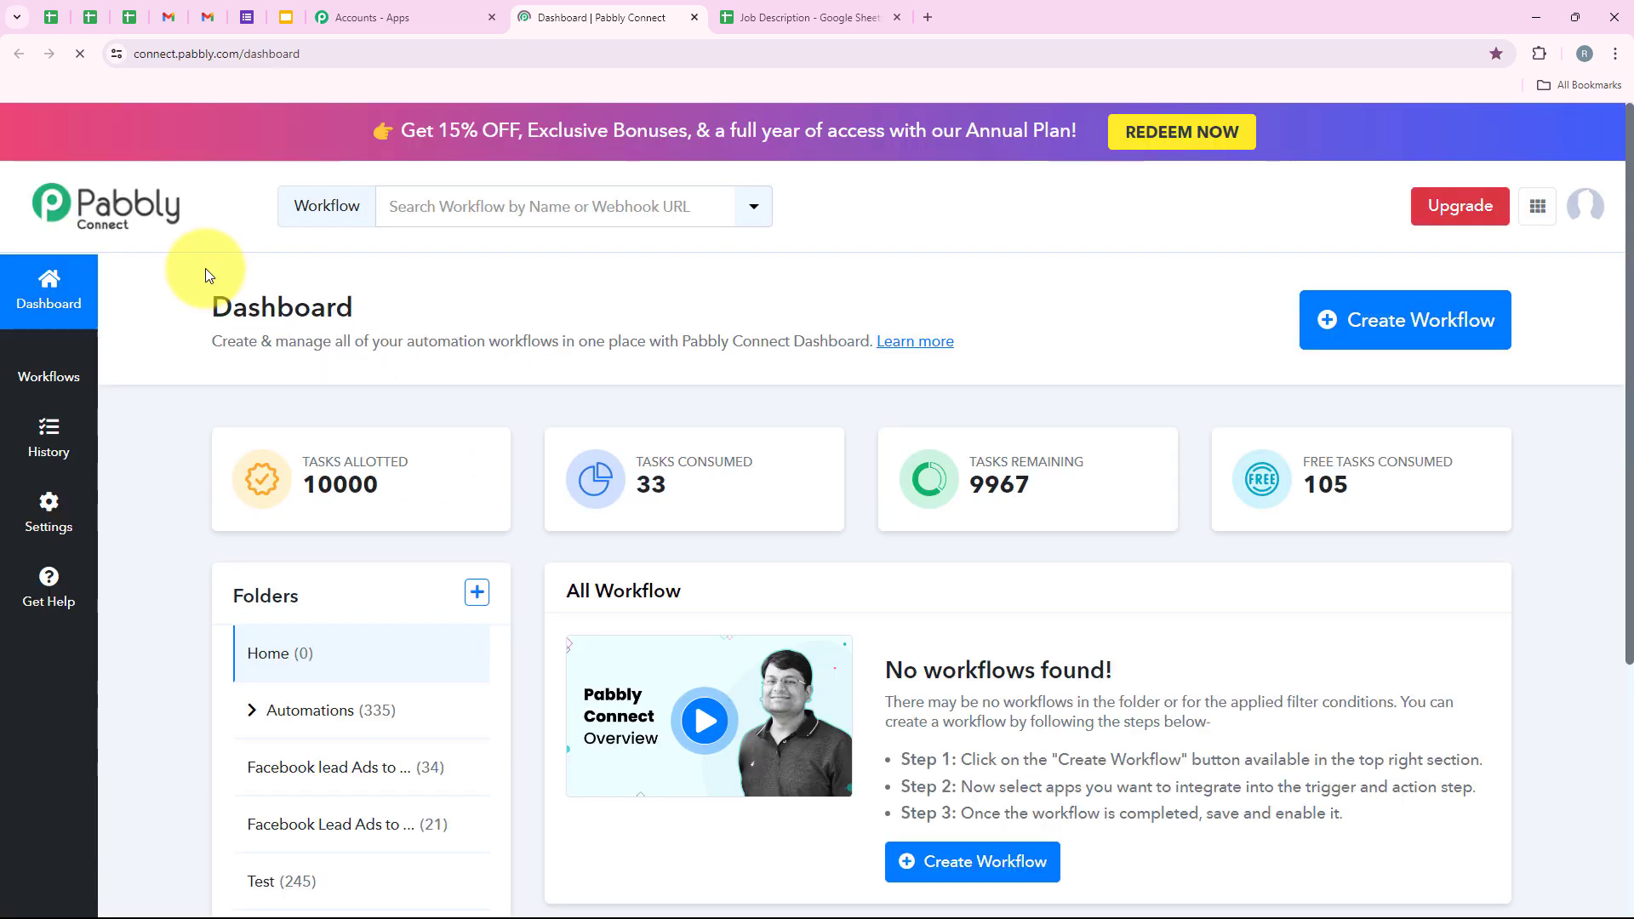
- Start a new workflow from the dashboard and choose Automations as its folder
left_click_drag(208, 267, 391, 263)
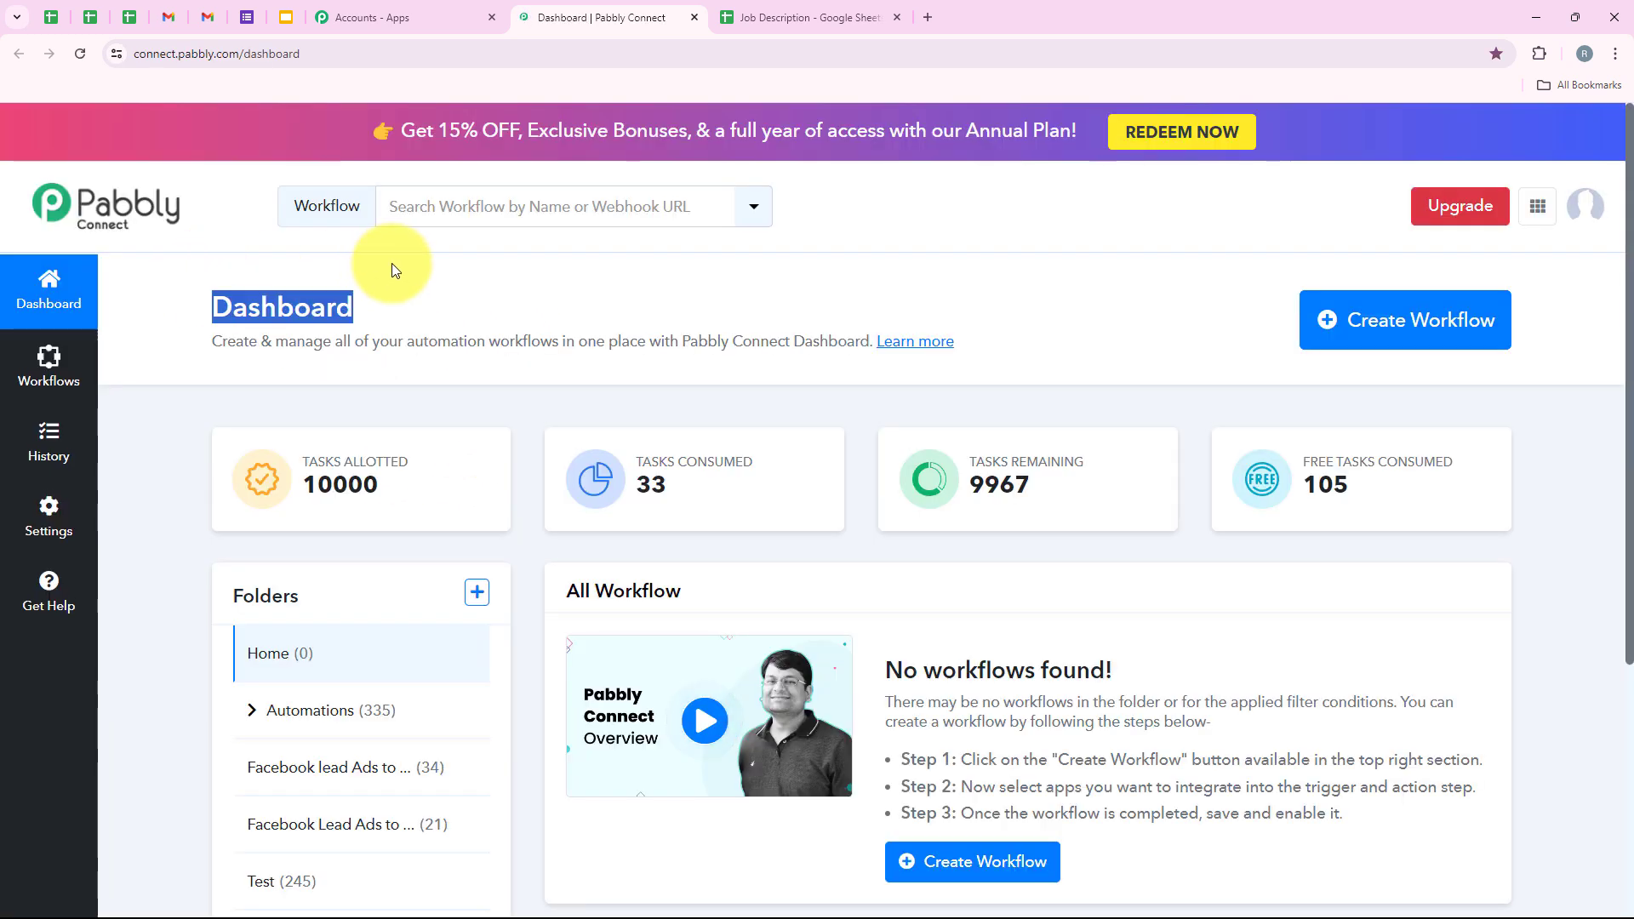
left_click(402, 303)
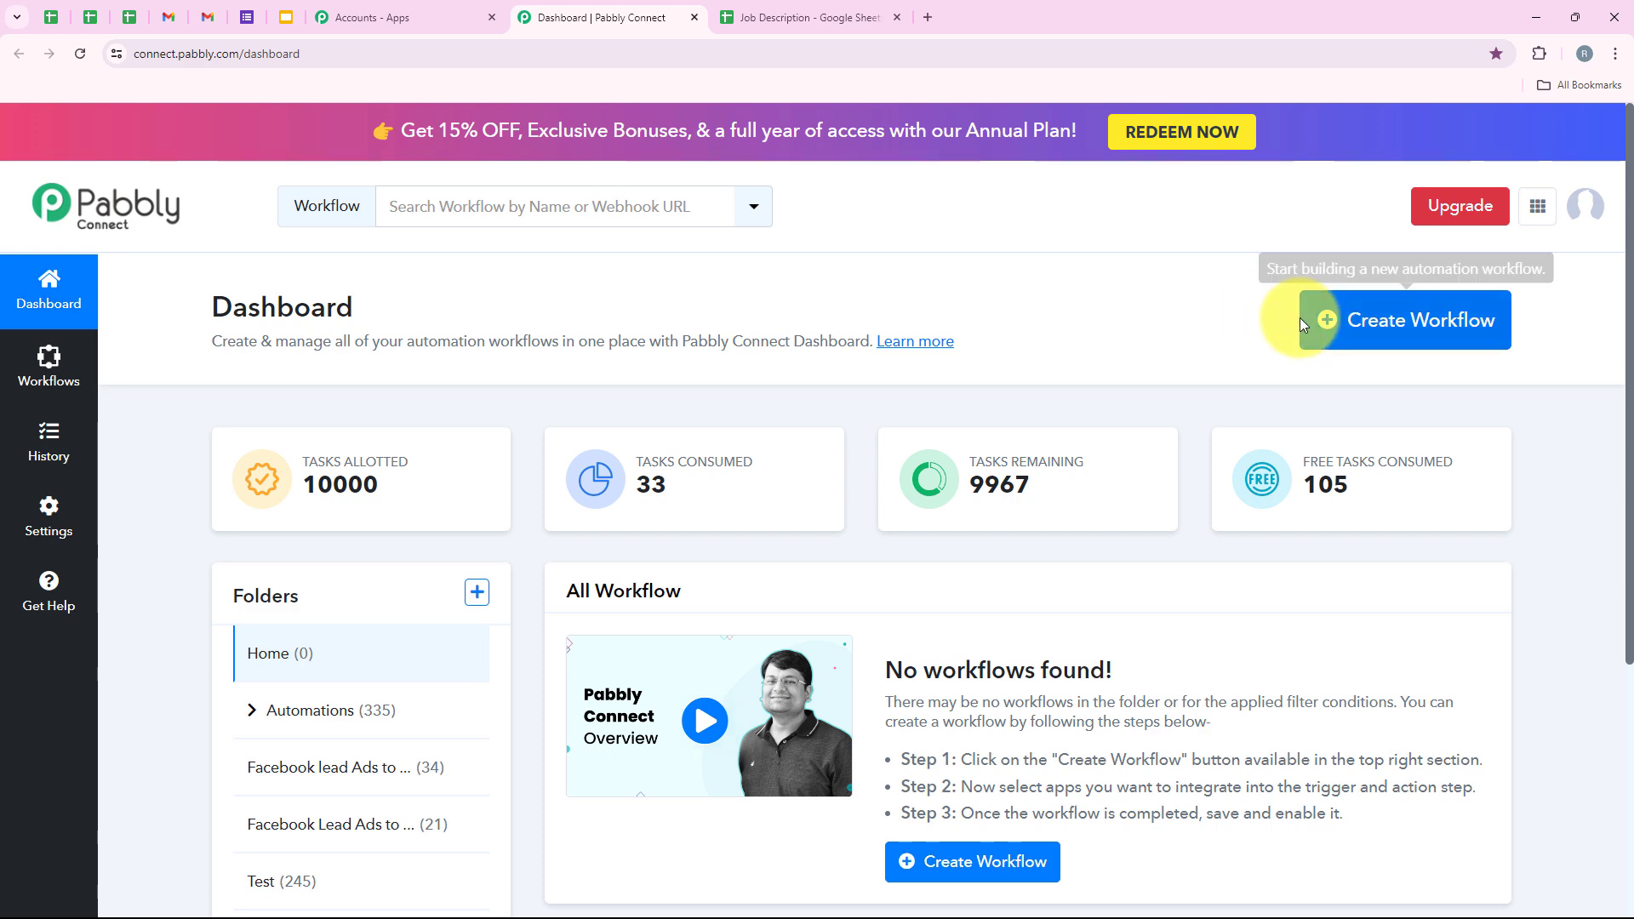
left_click(1315, 321)
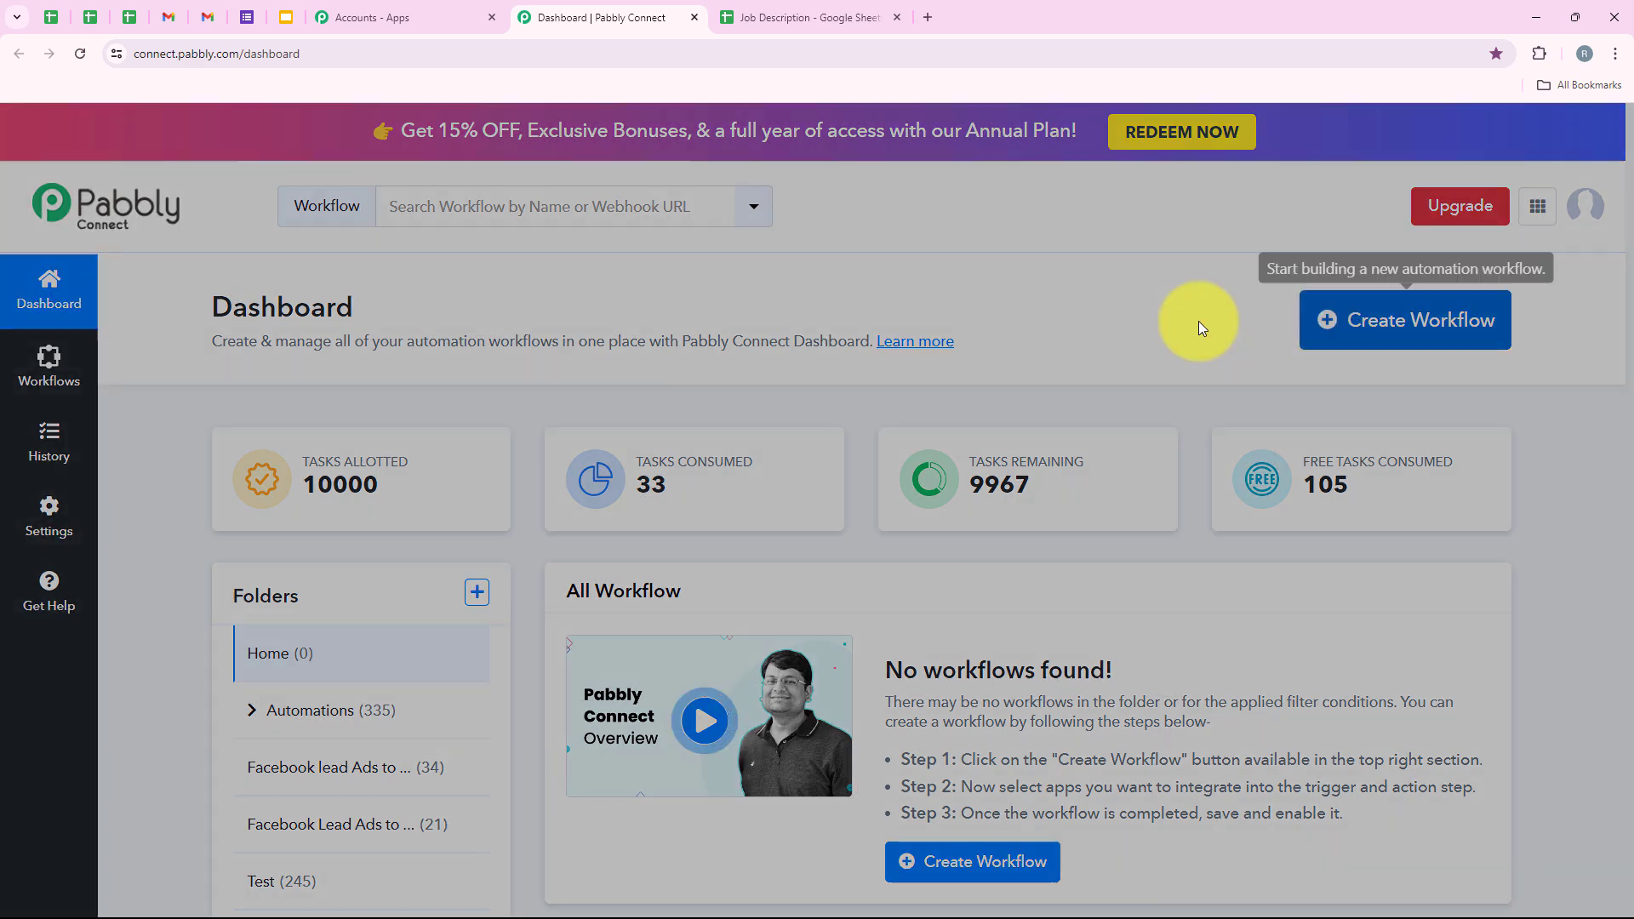
left_click_drag(534, 400, 527, 410)
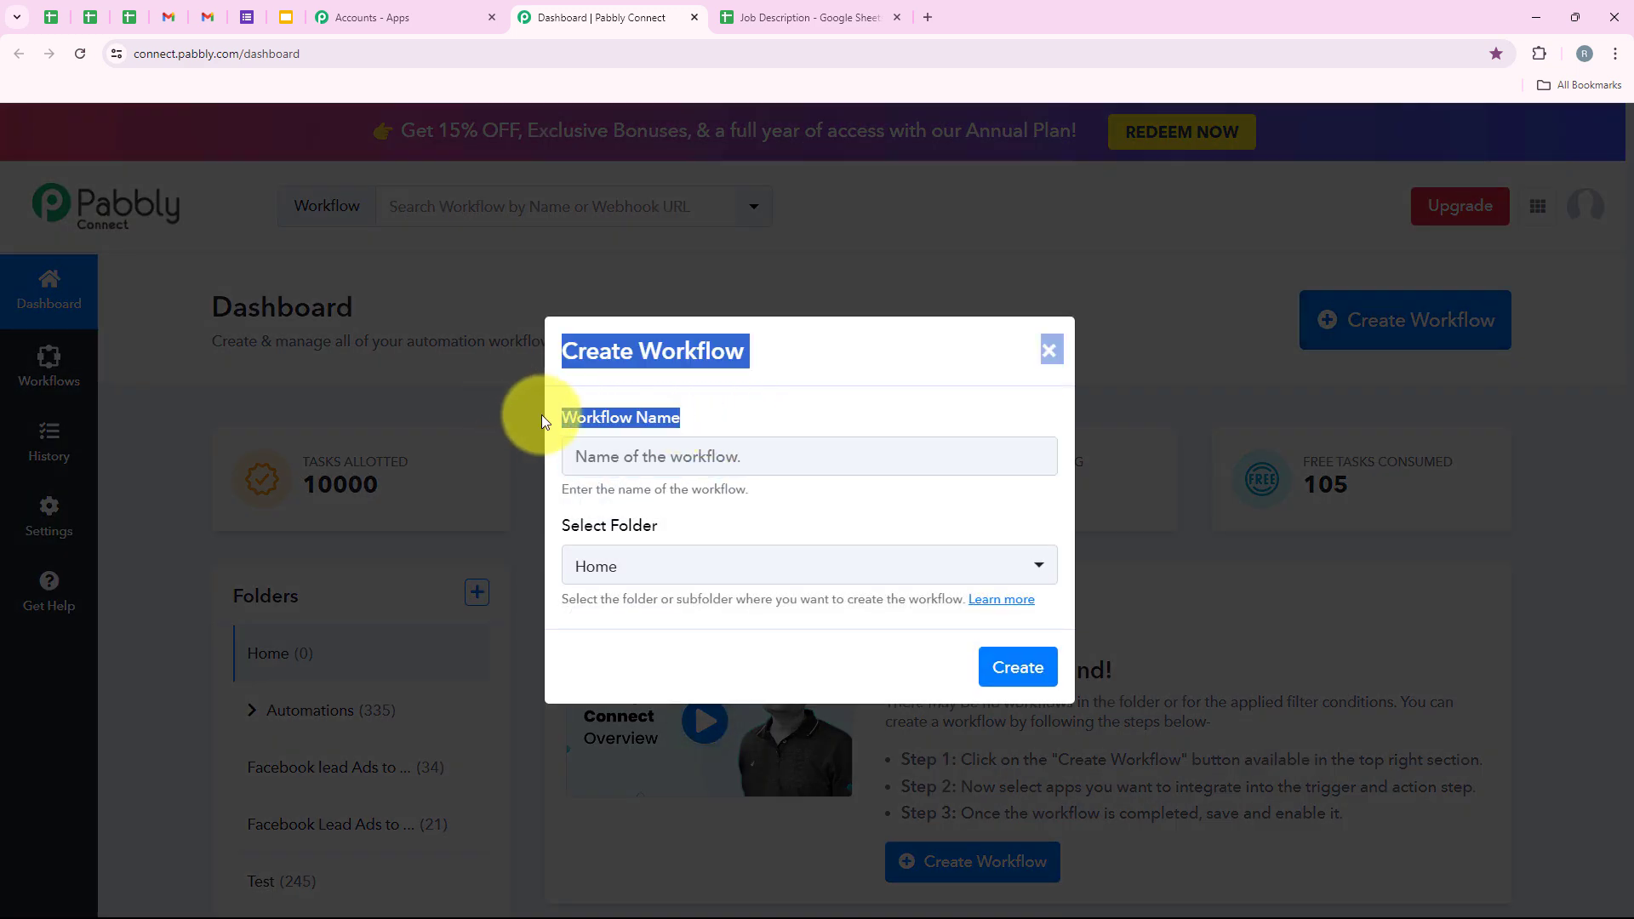
triple_click(541, 415)
left_click_drag(659, 531, 562, 531)
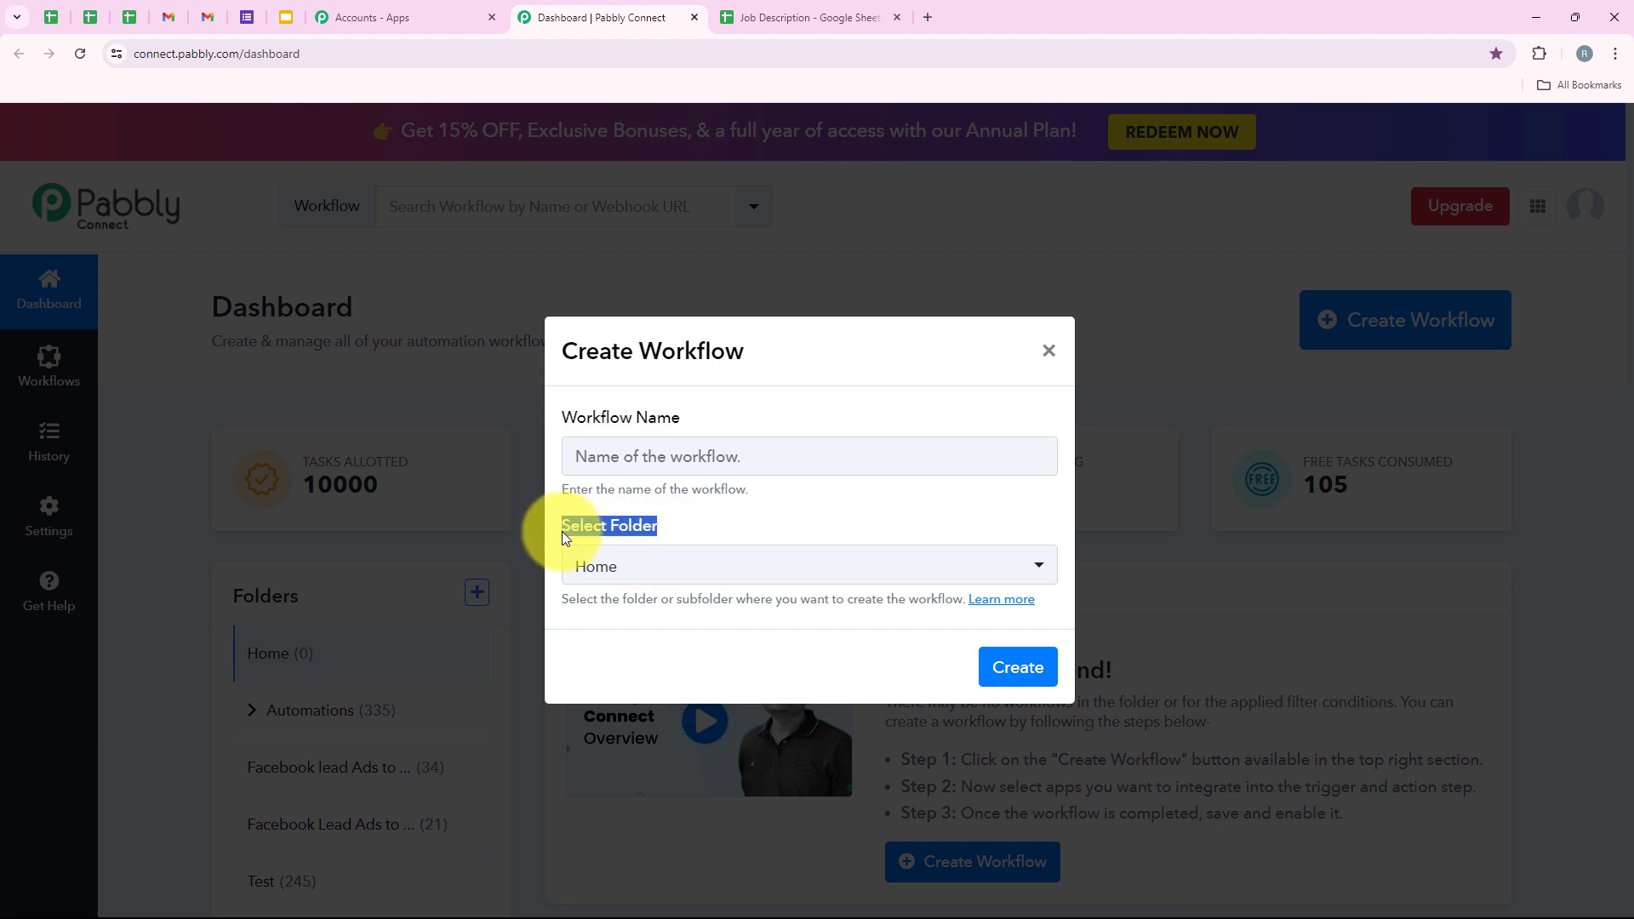
left_click(743, 531)
left_click(755, 568)
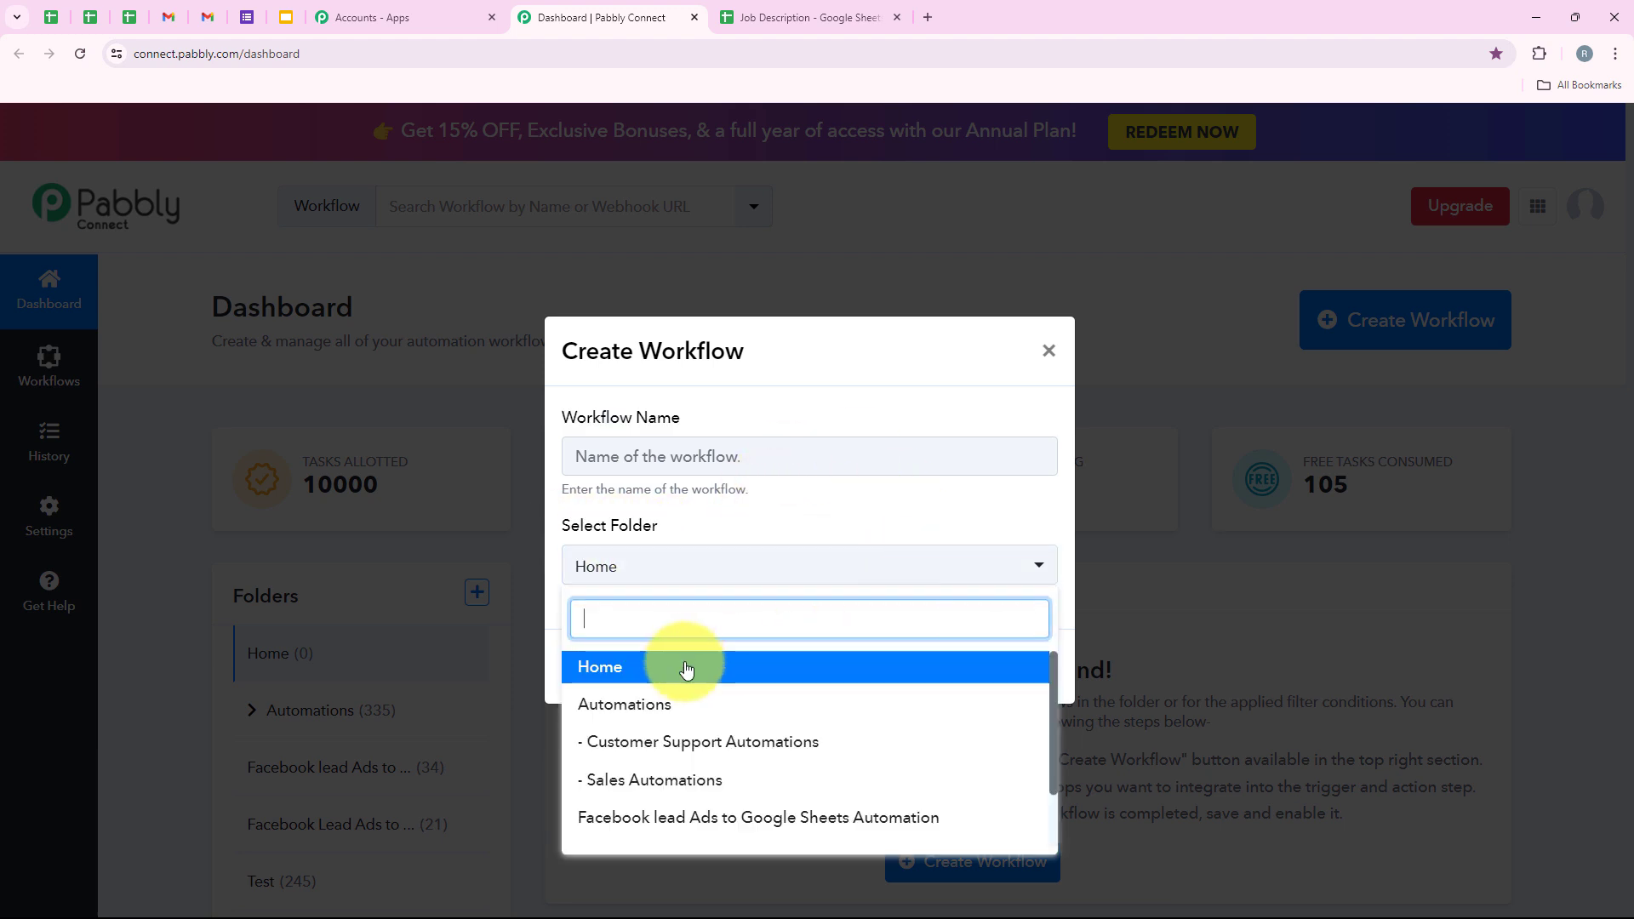
left_click(936, 706)
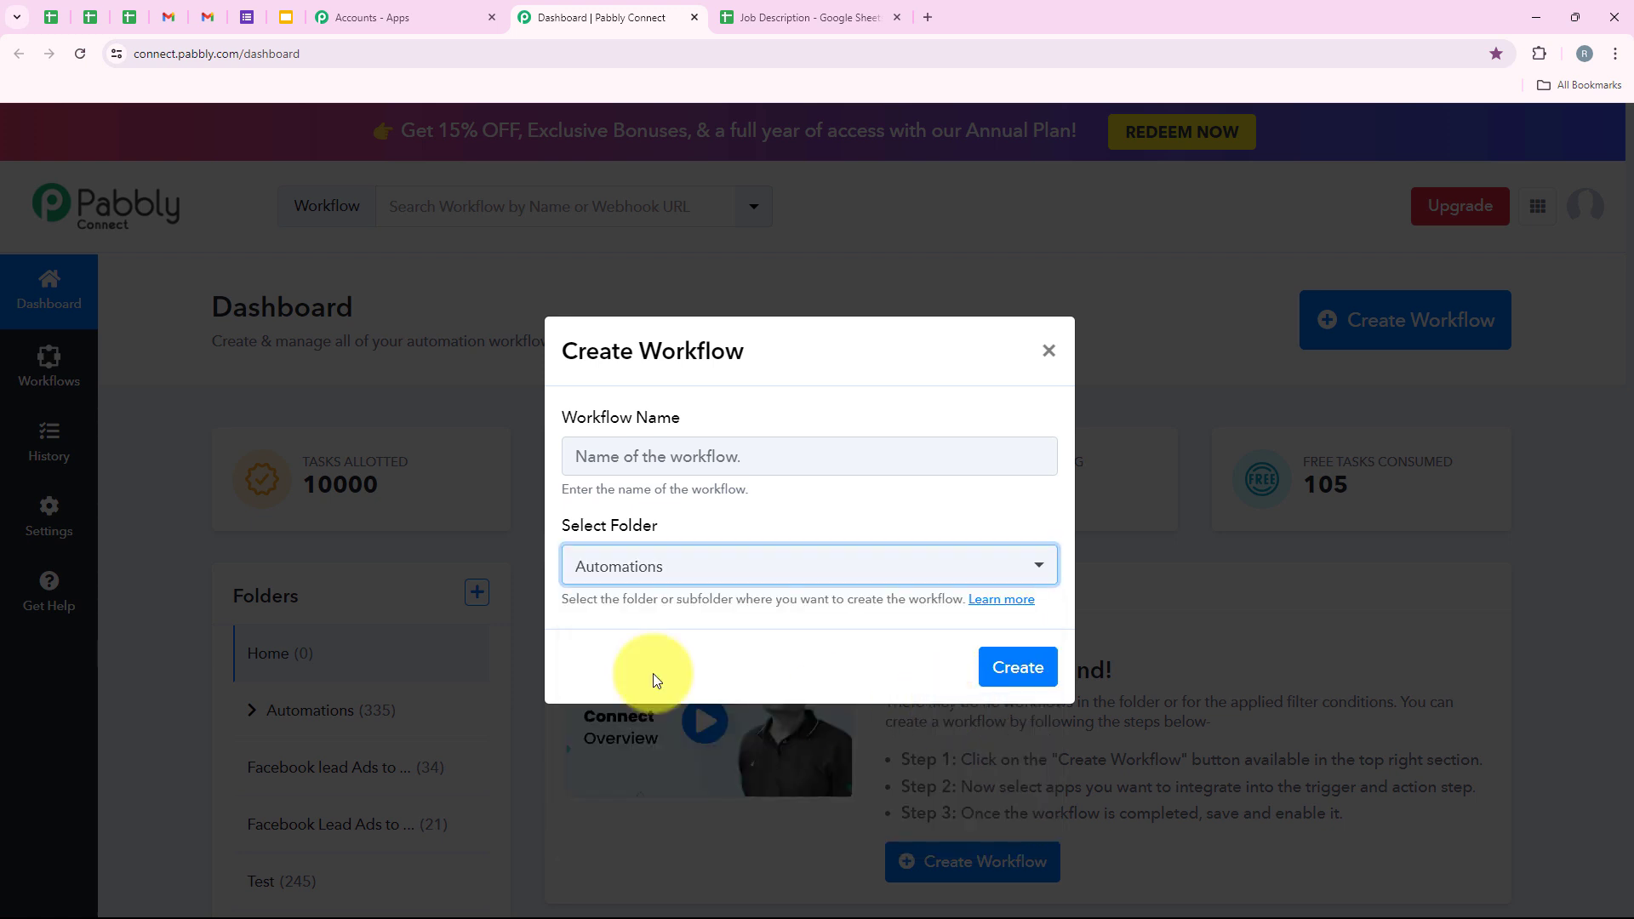
- Name the workflow "How to Generate Job Descriptions Automatically using Google Gemini" and create it
left_click(653, 443)
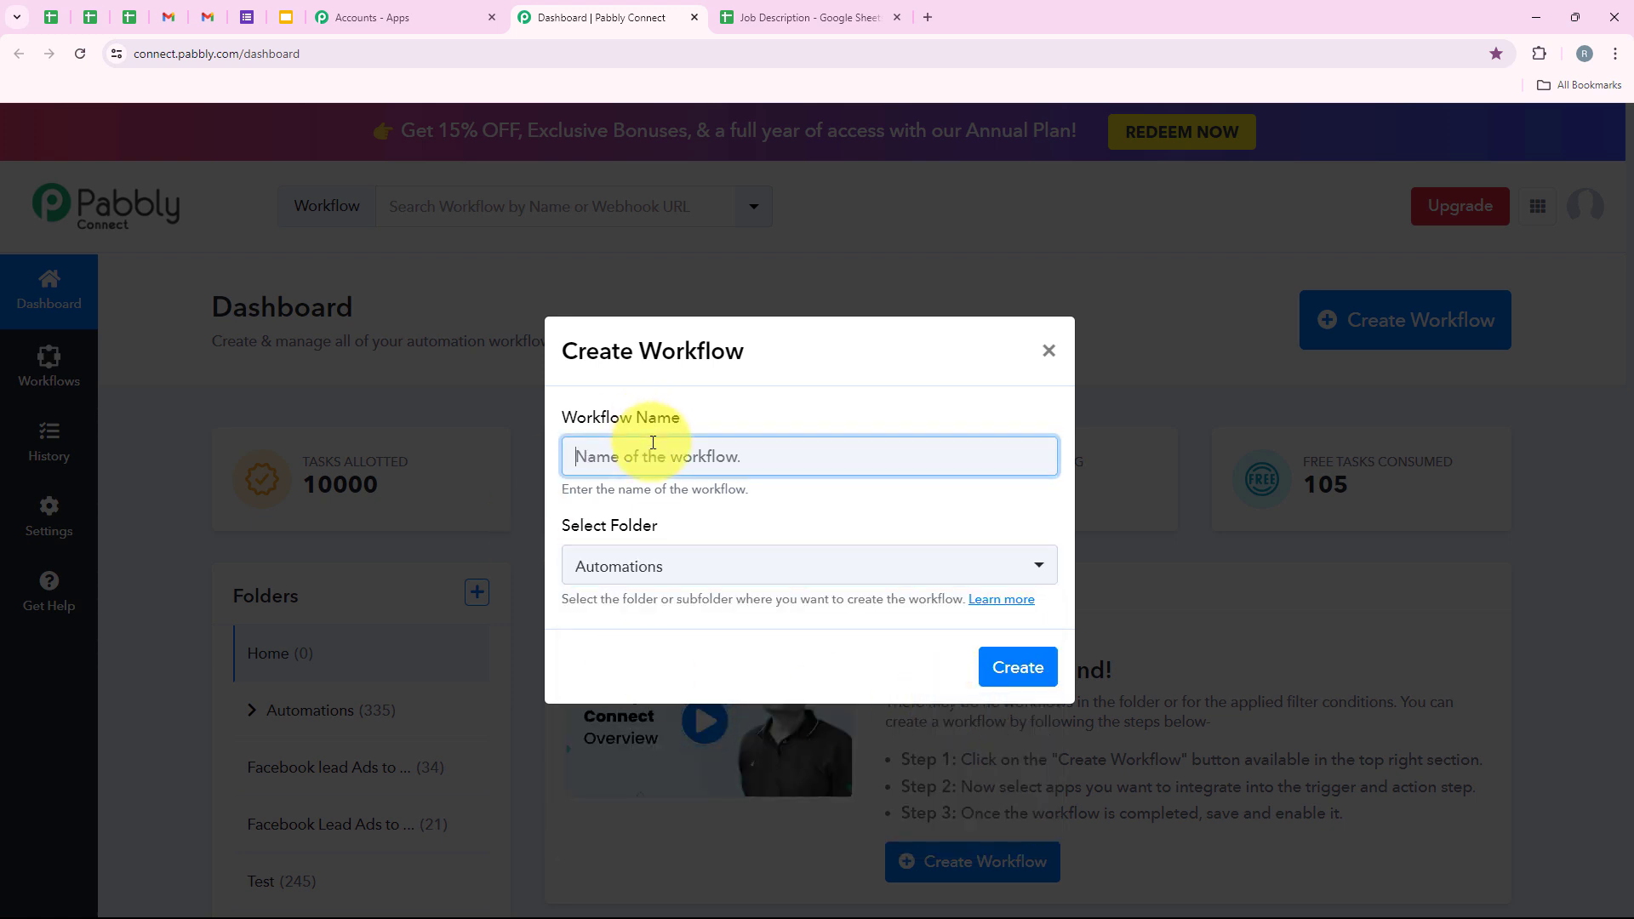
key("ctrl+v")
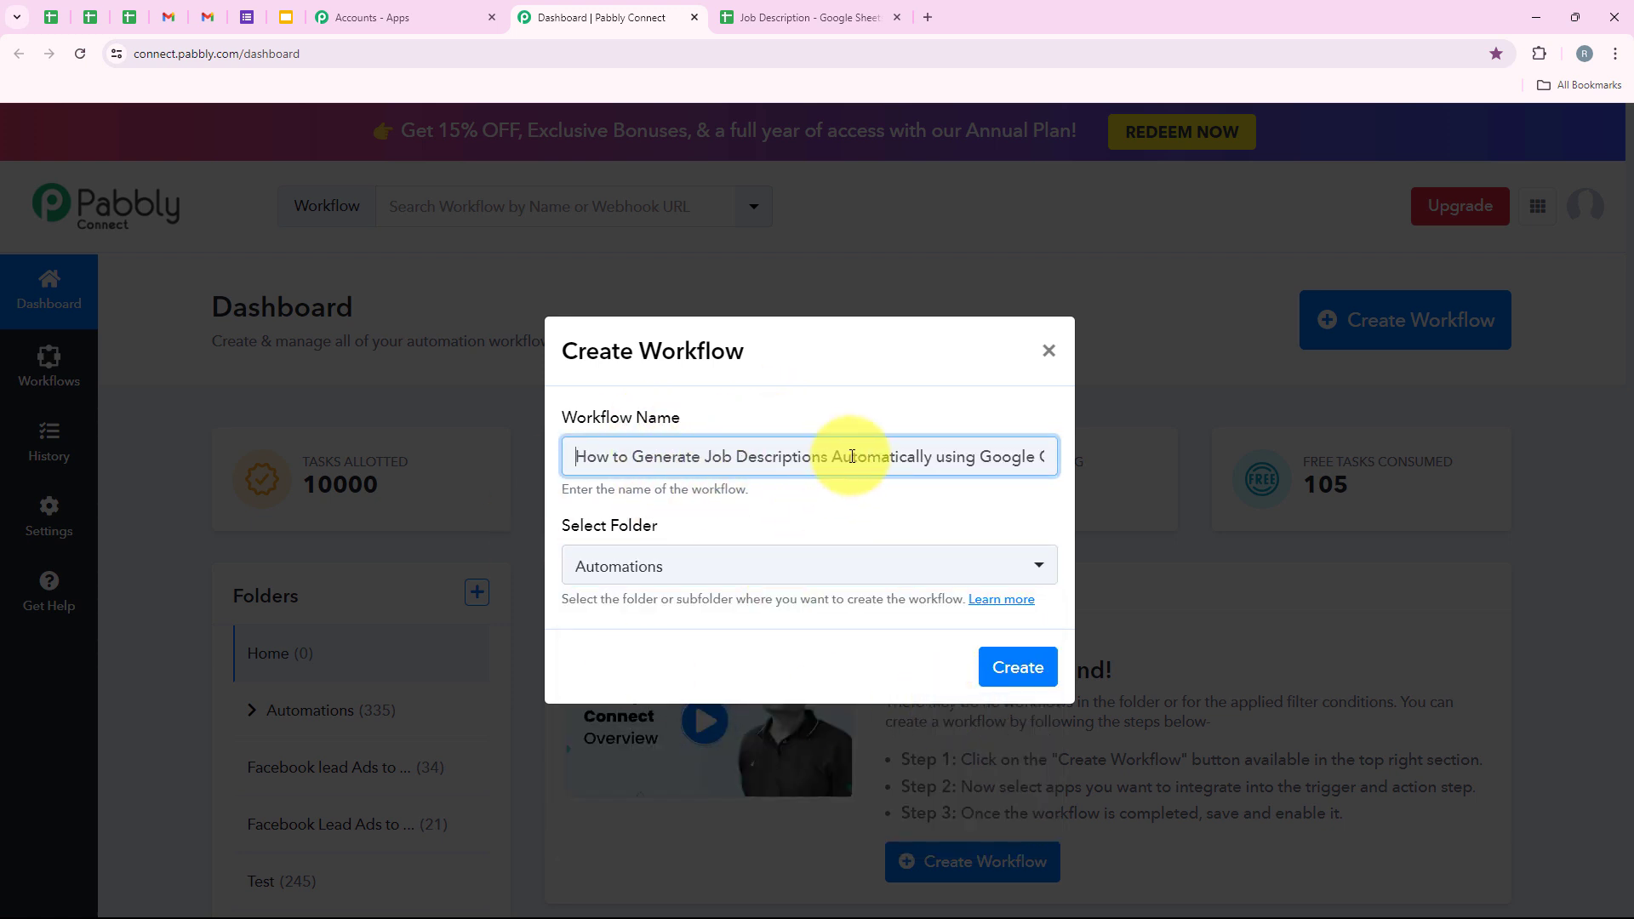
left_click_drag(831, 457, 1074, 470)
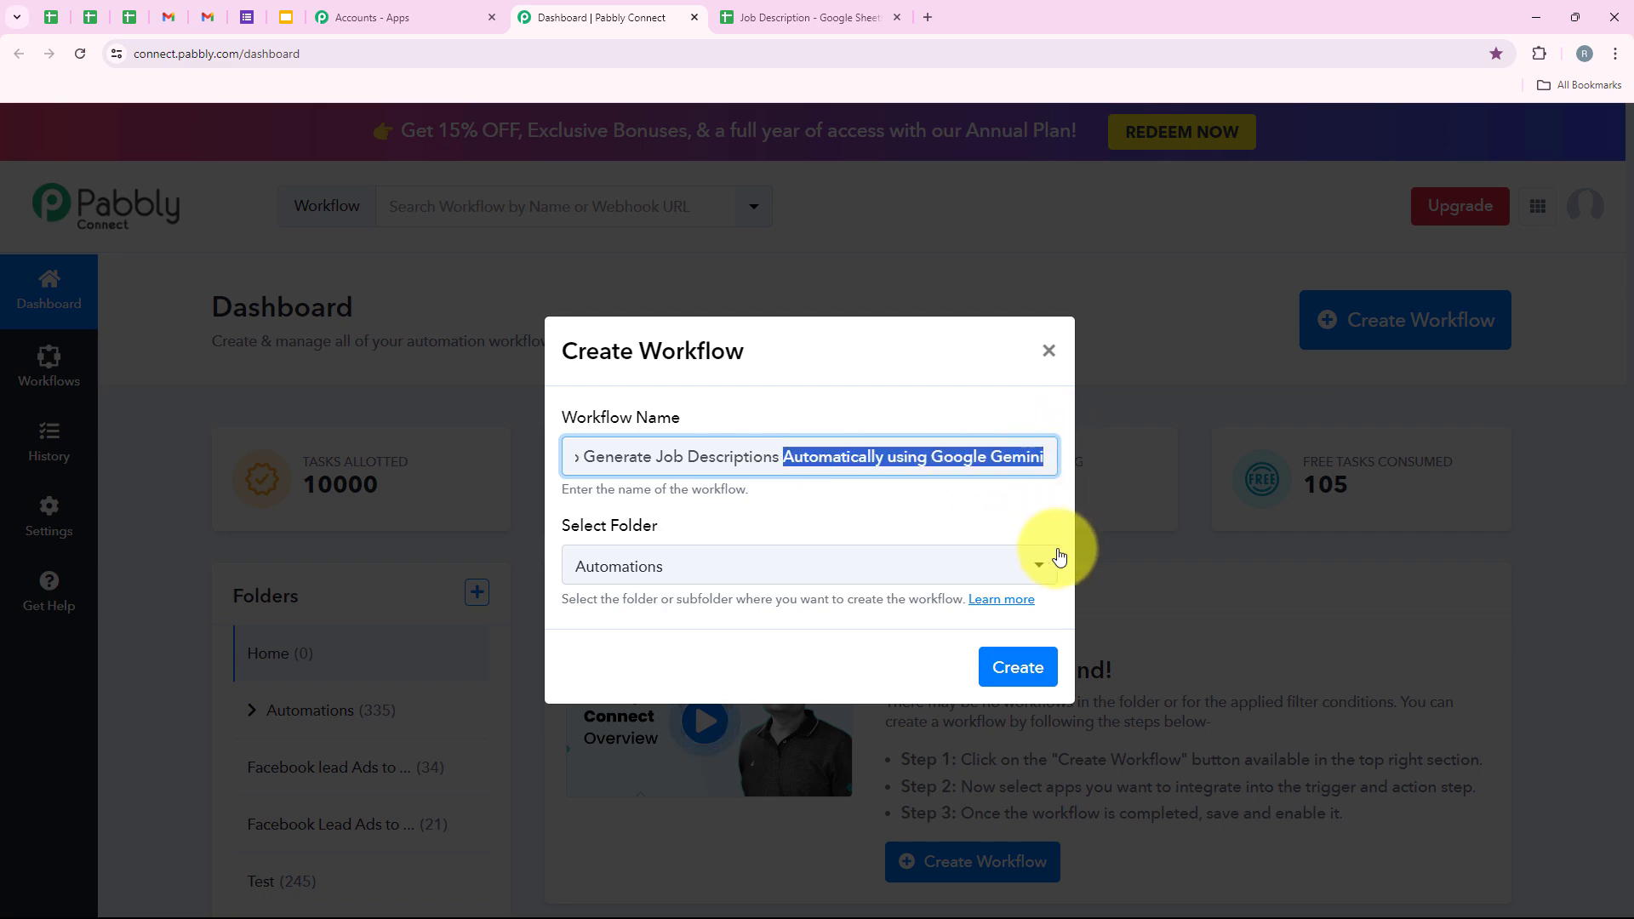
left_click(996, 679)
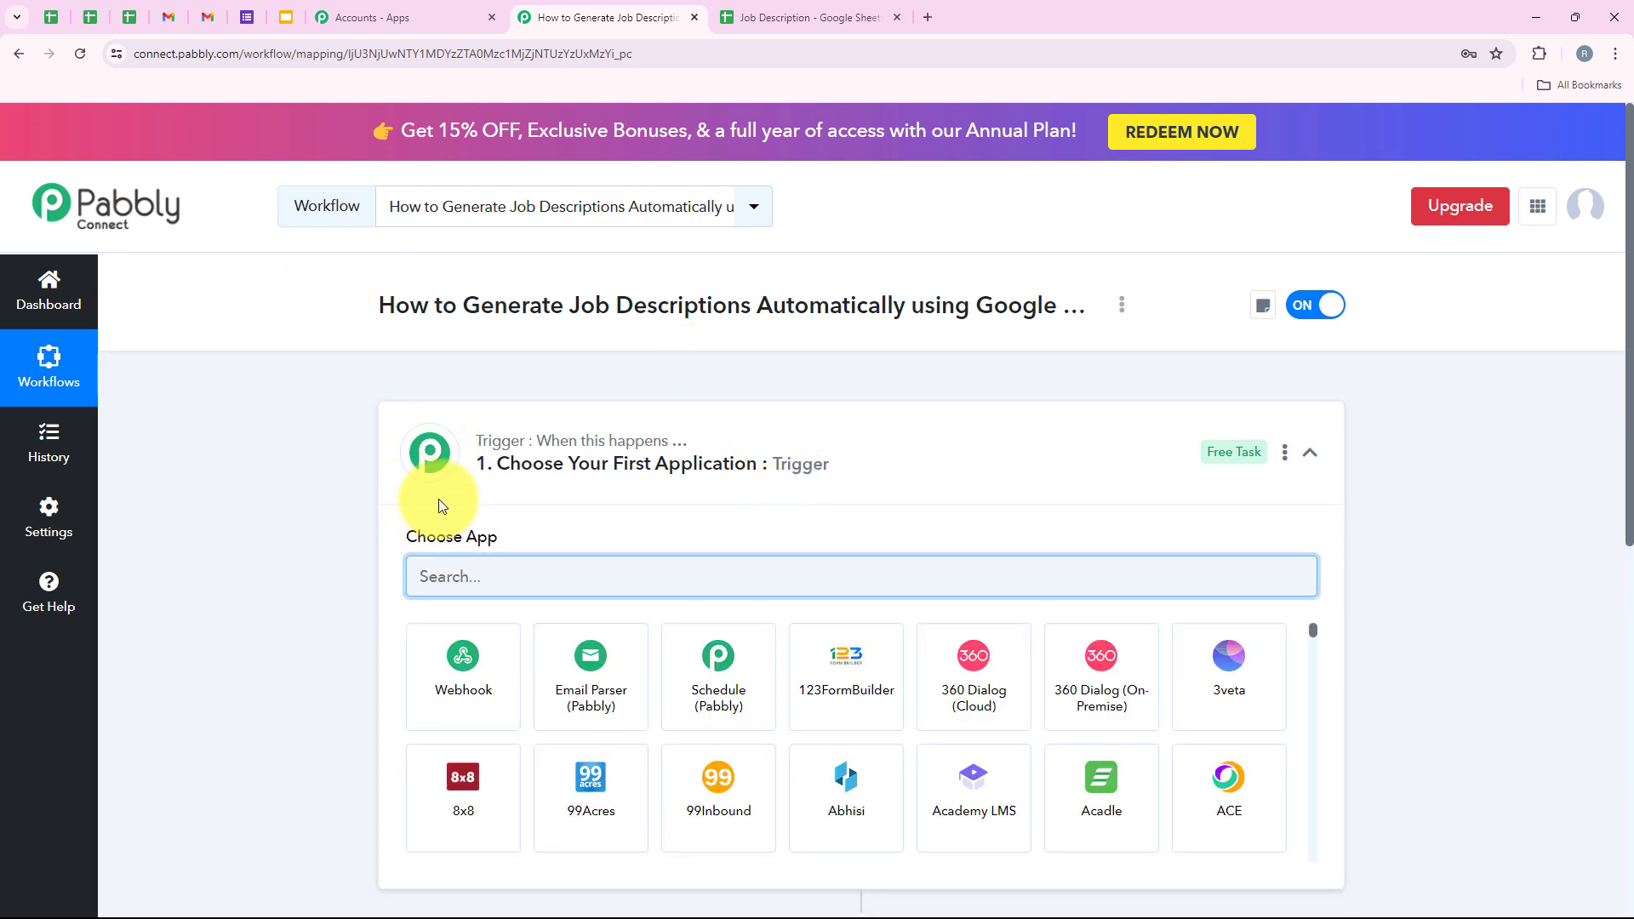
- Search for Google Sheets and choose it as the workflow's trigger application
left_click(456, 460)
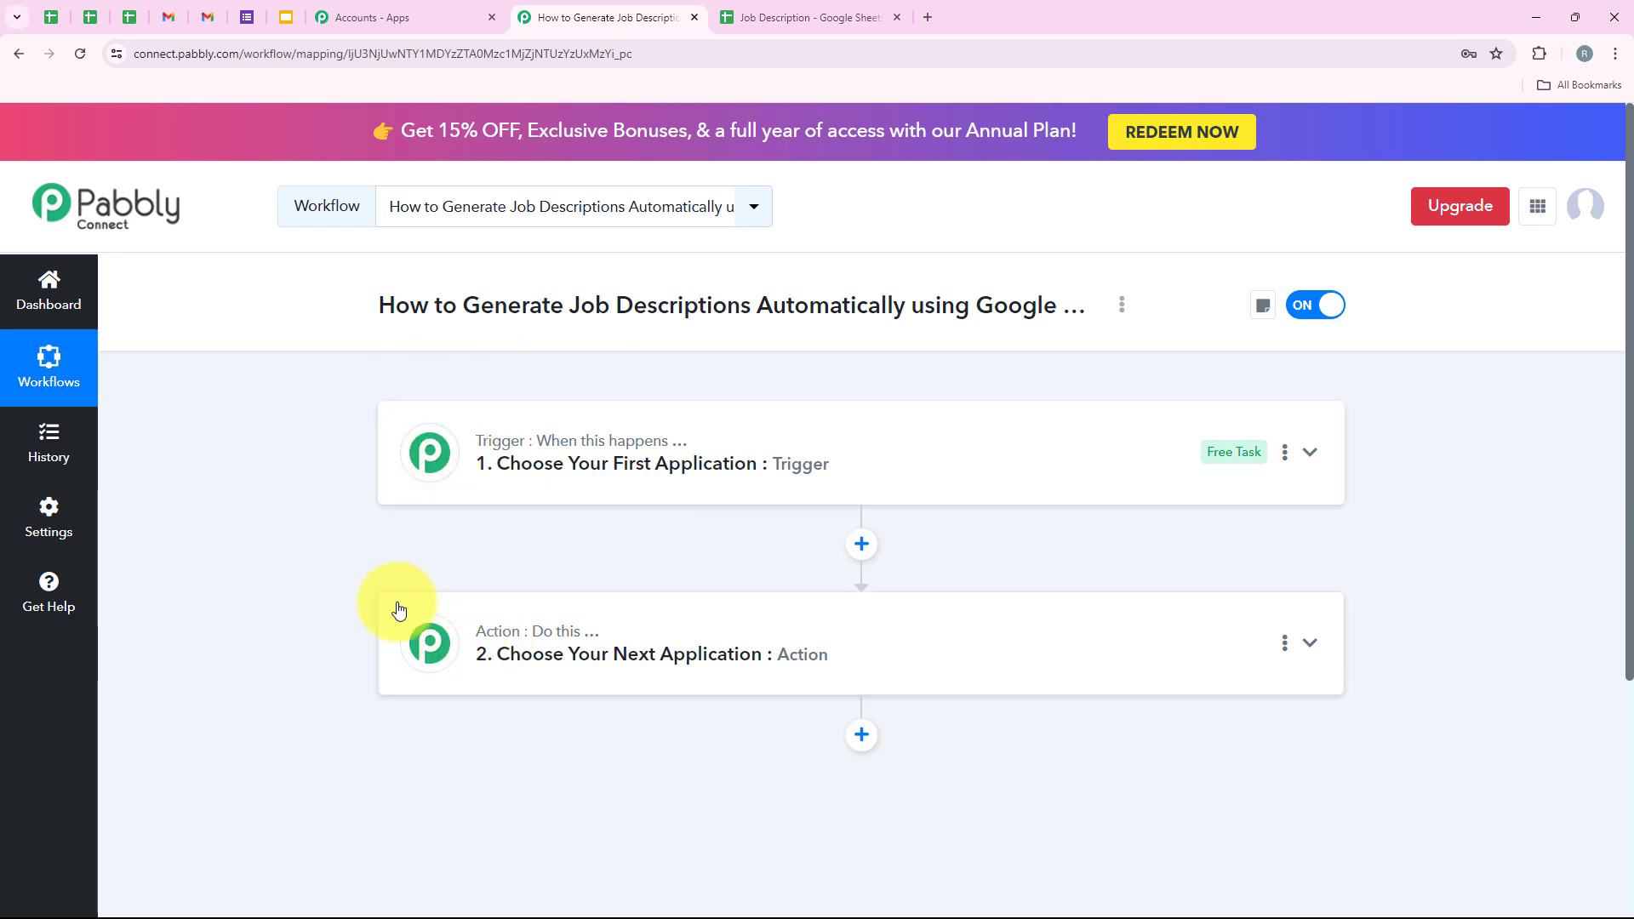
left_click(691, 470)
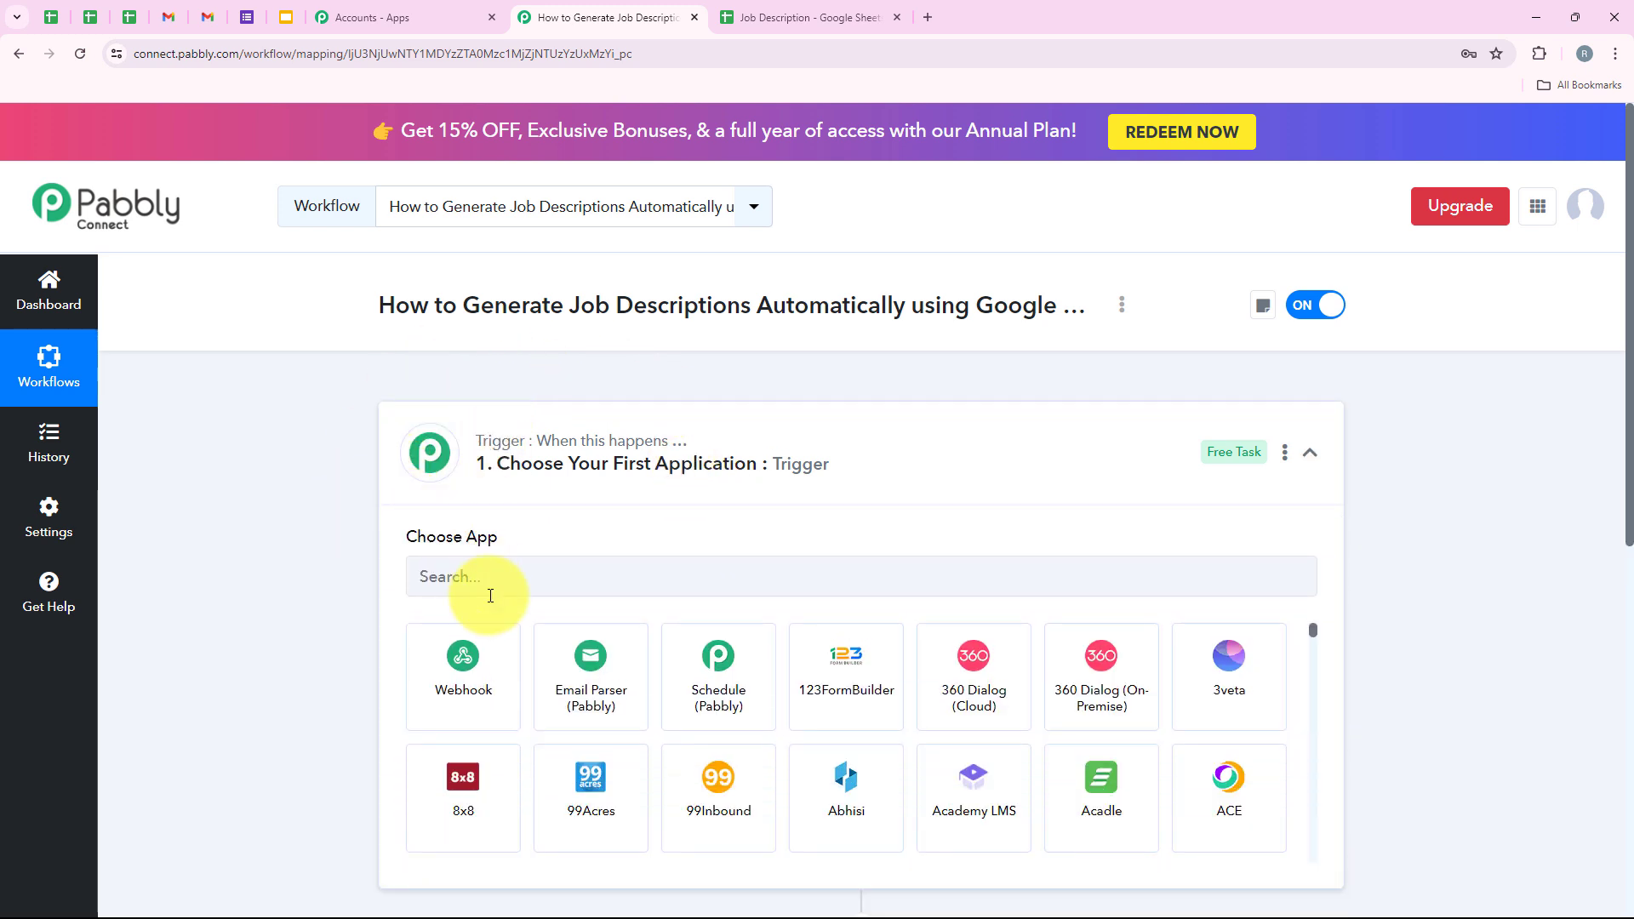
left_click(493, 579)
type("G")
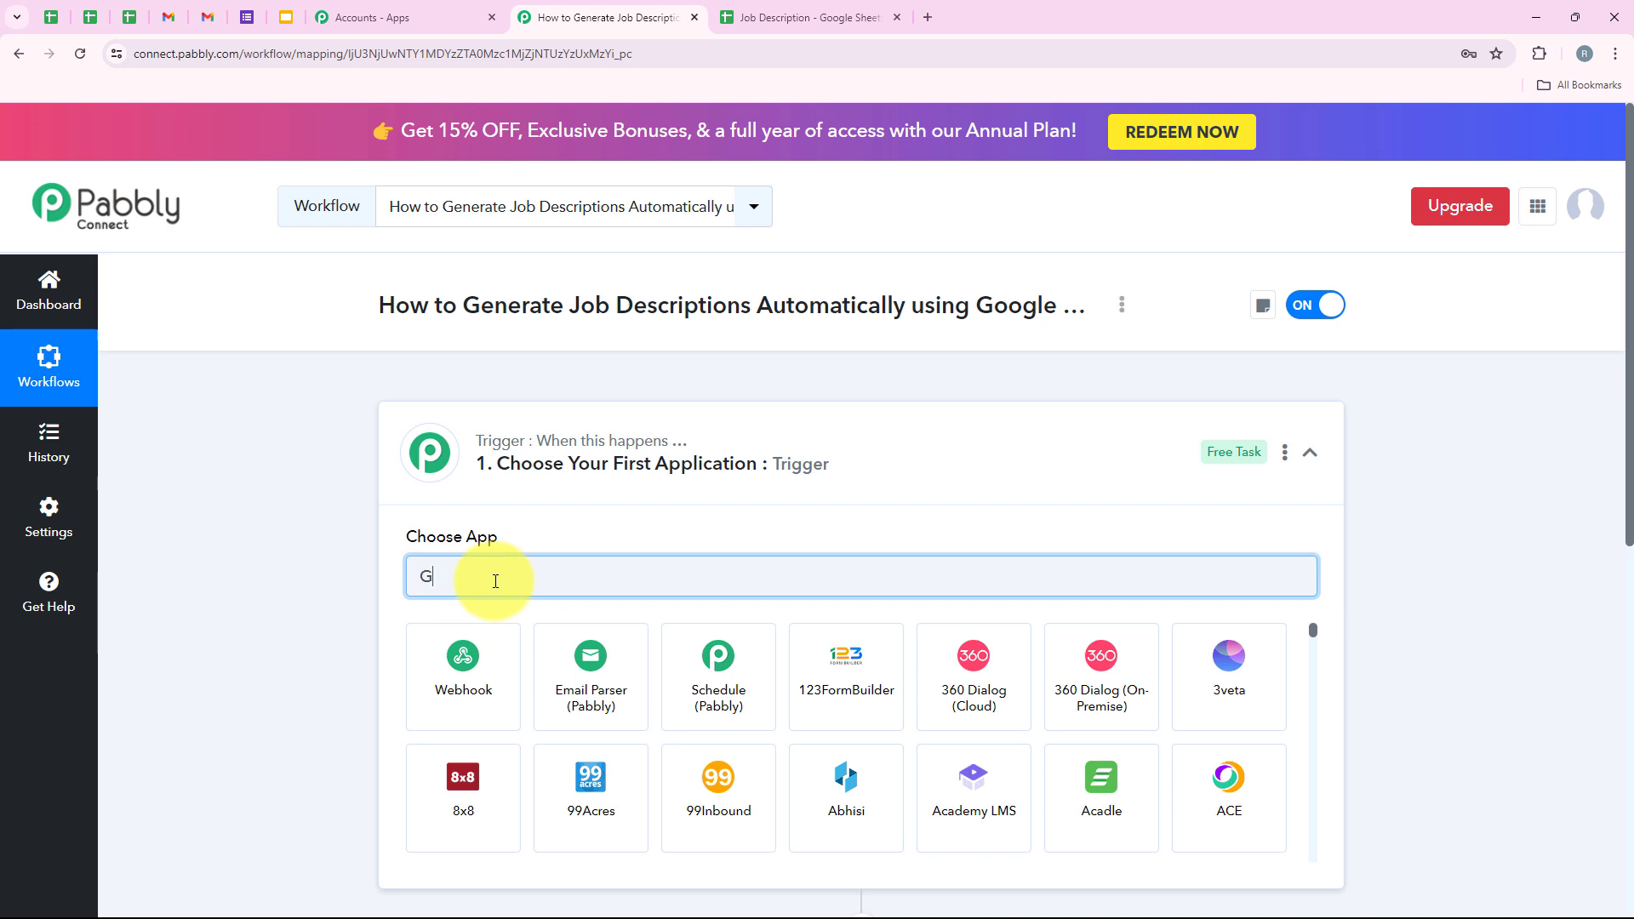
type("oog")
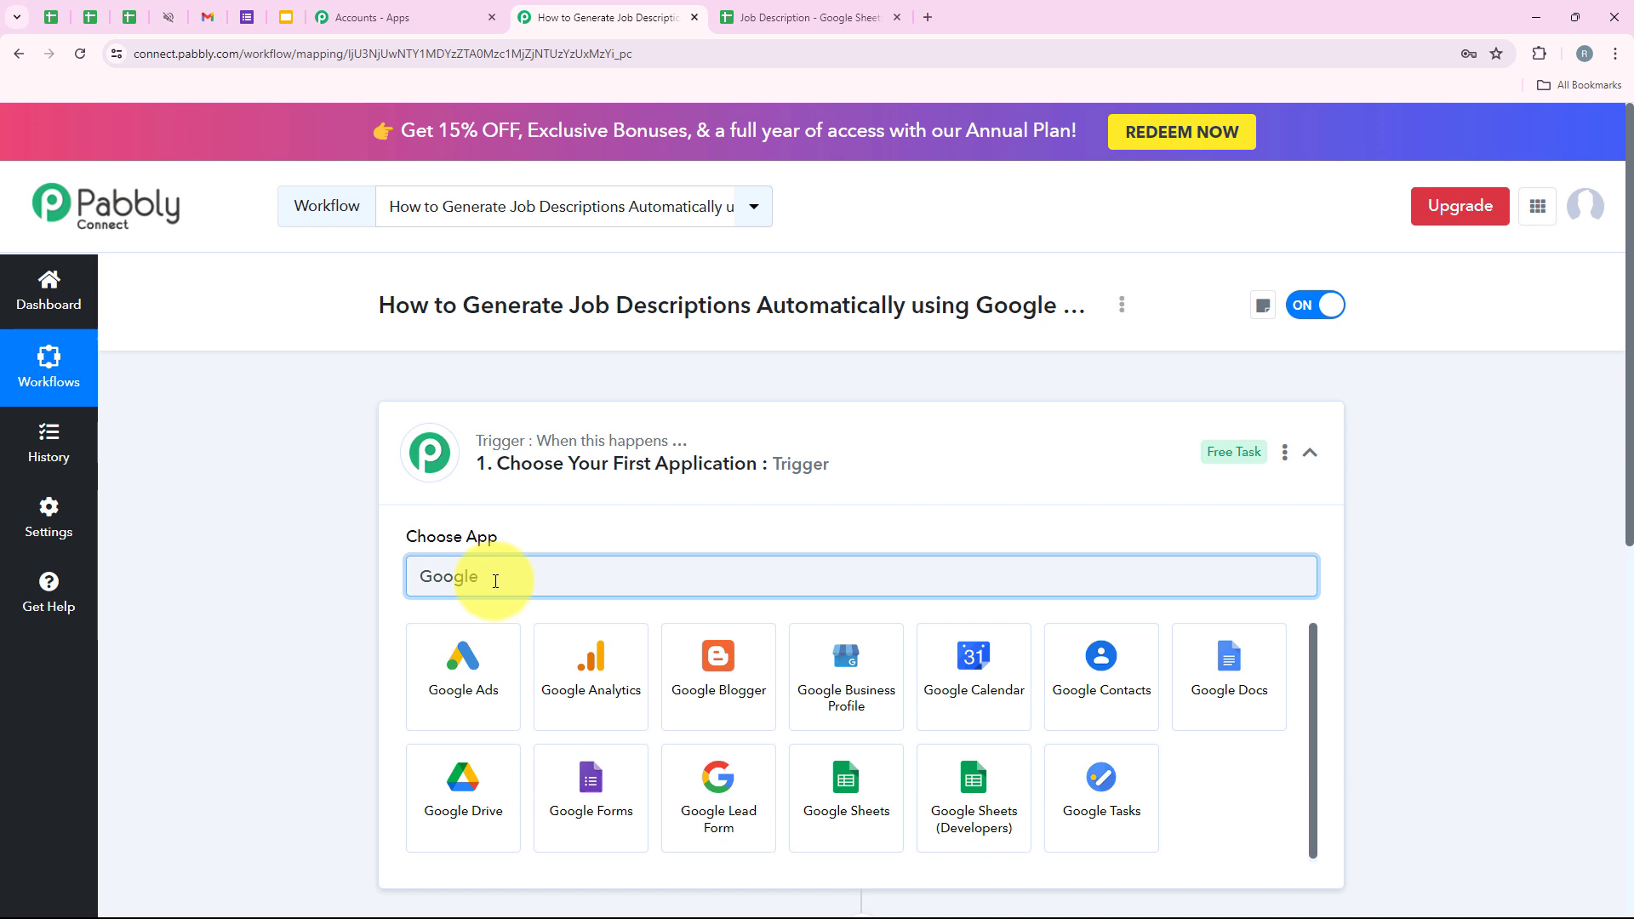
type("le Sheets")
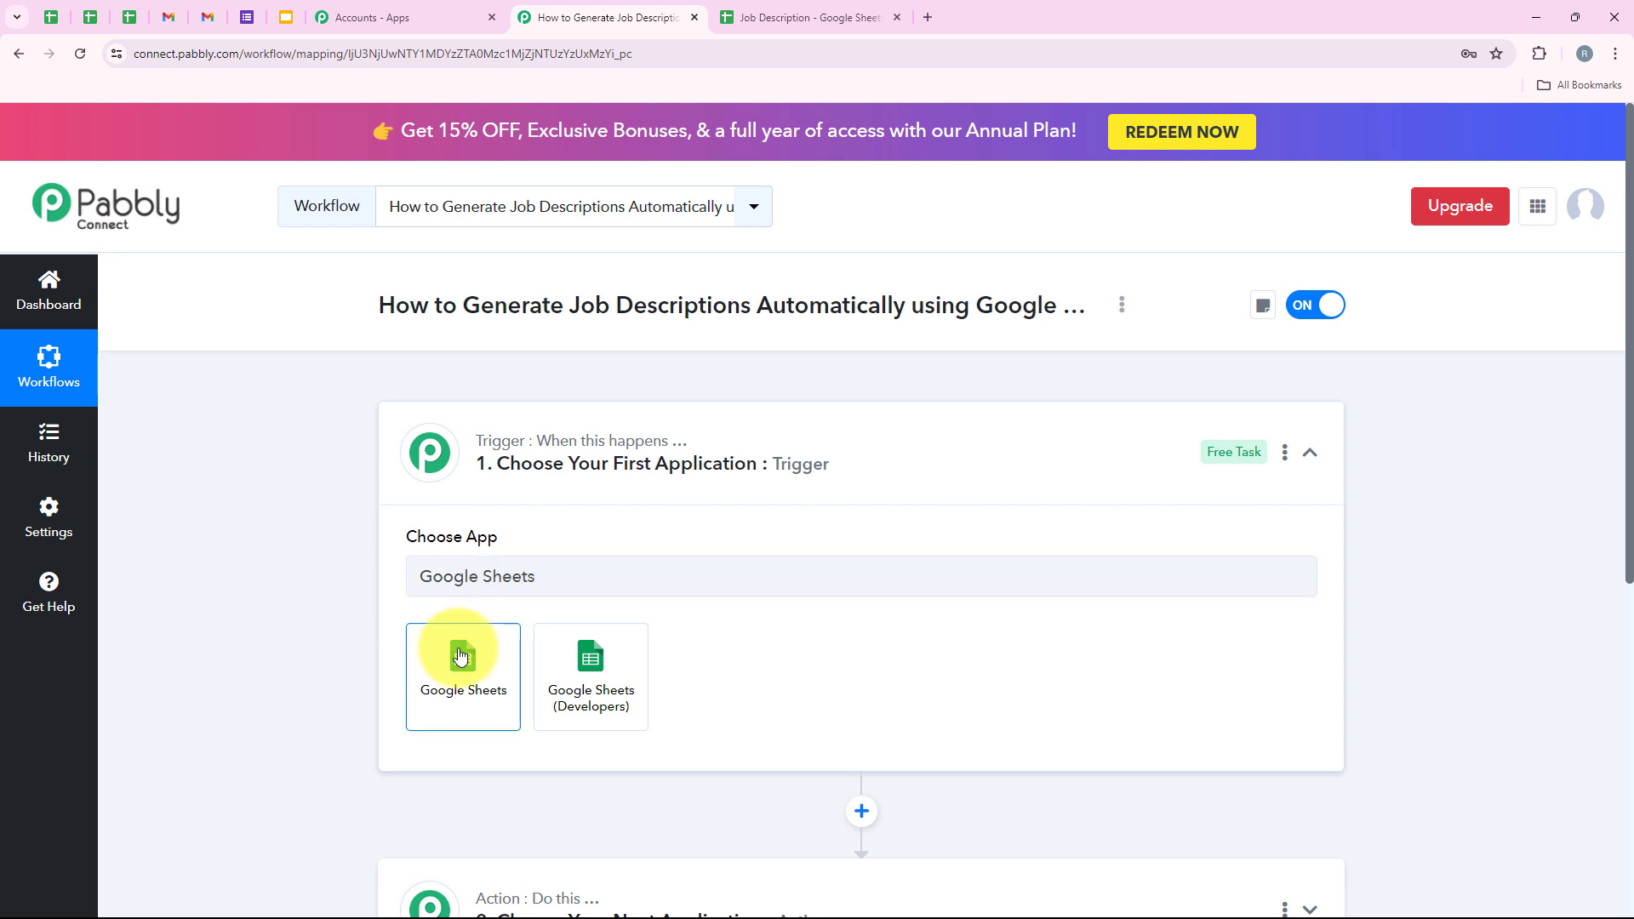
left_click(473, 636)
- Set the Google Sheets trigger event to New or Updated Spreadsheet Row
left_click_drag(498, 628, 547, 628)
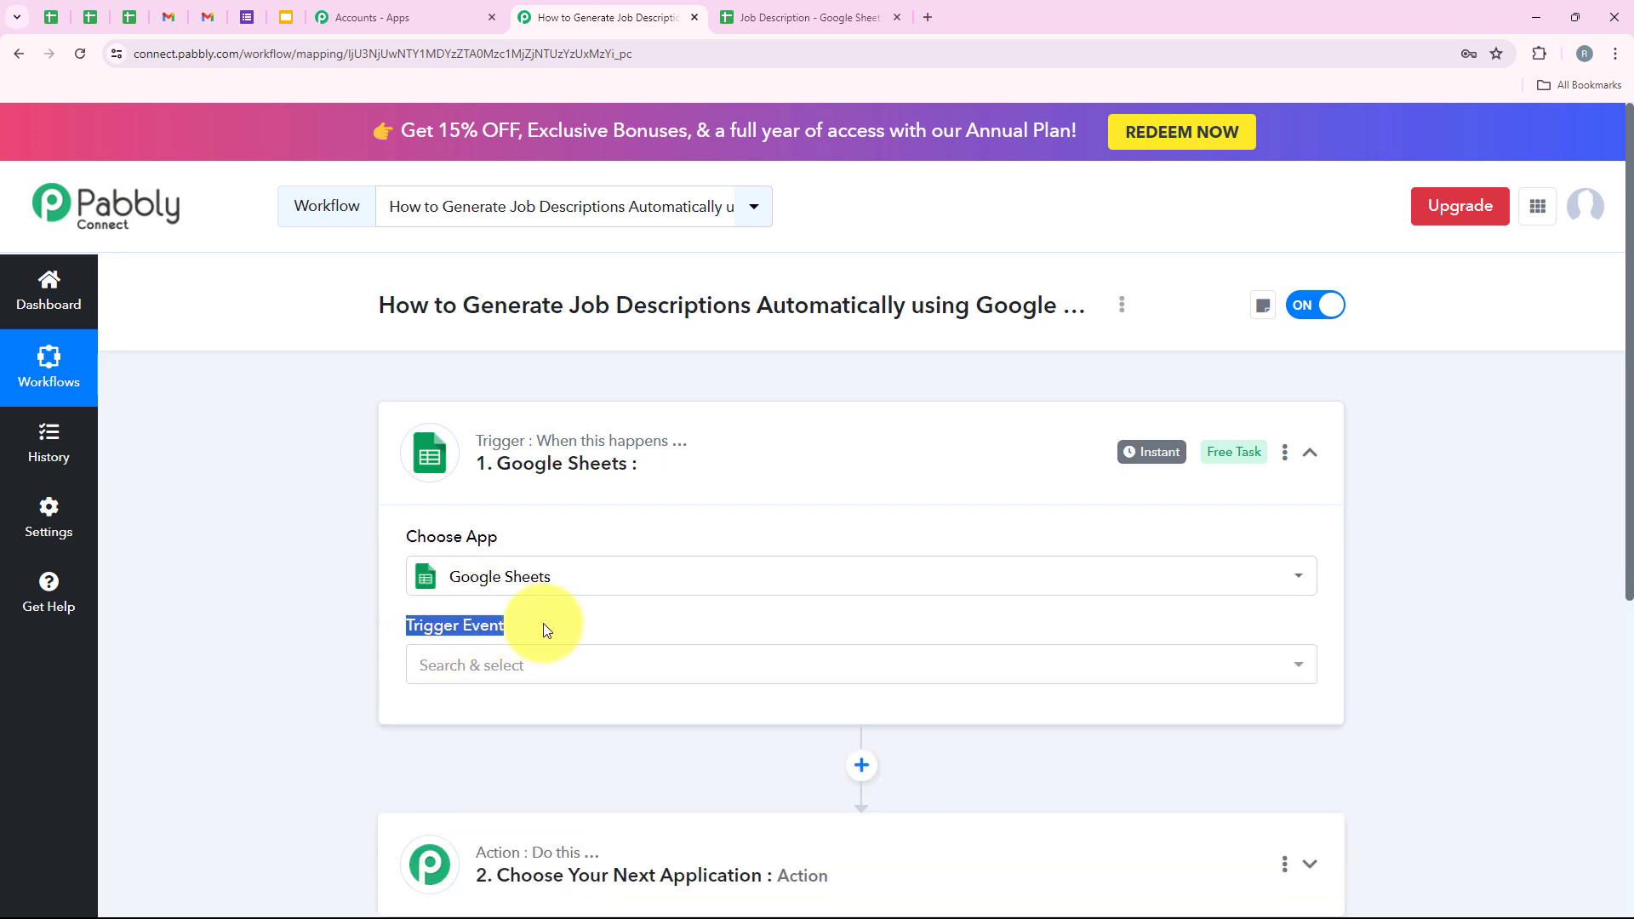
left_click(532, 667)
left_click(587, 787)
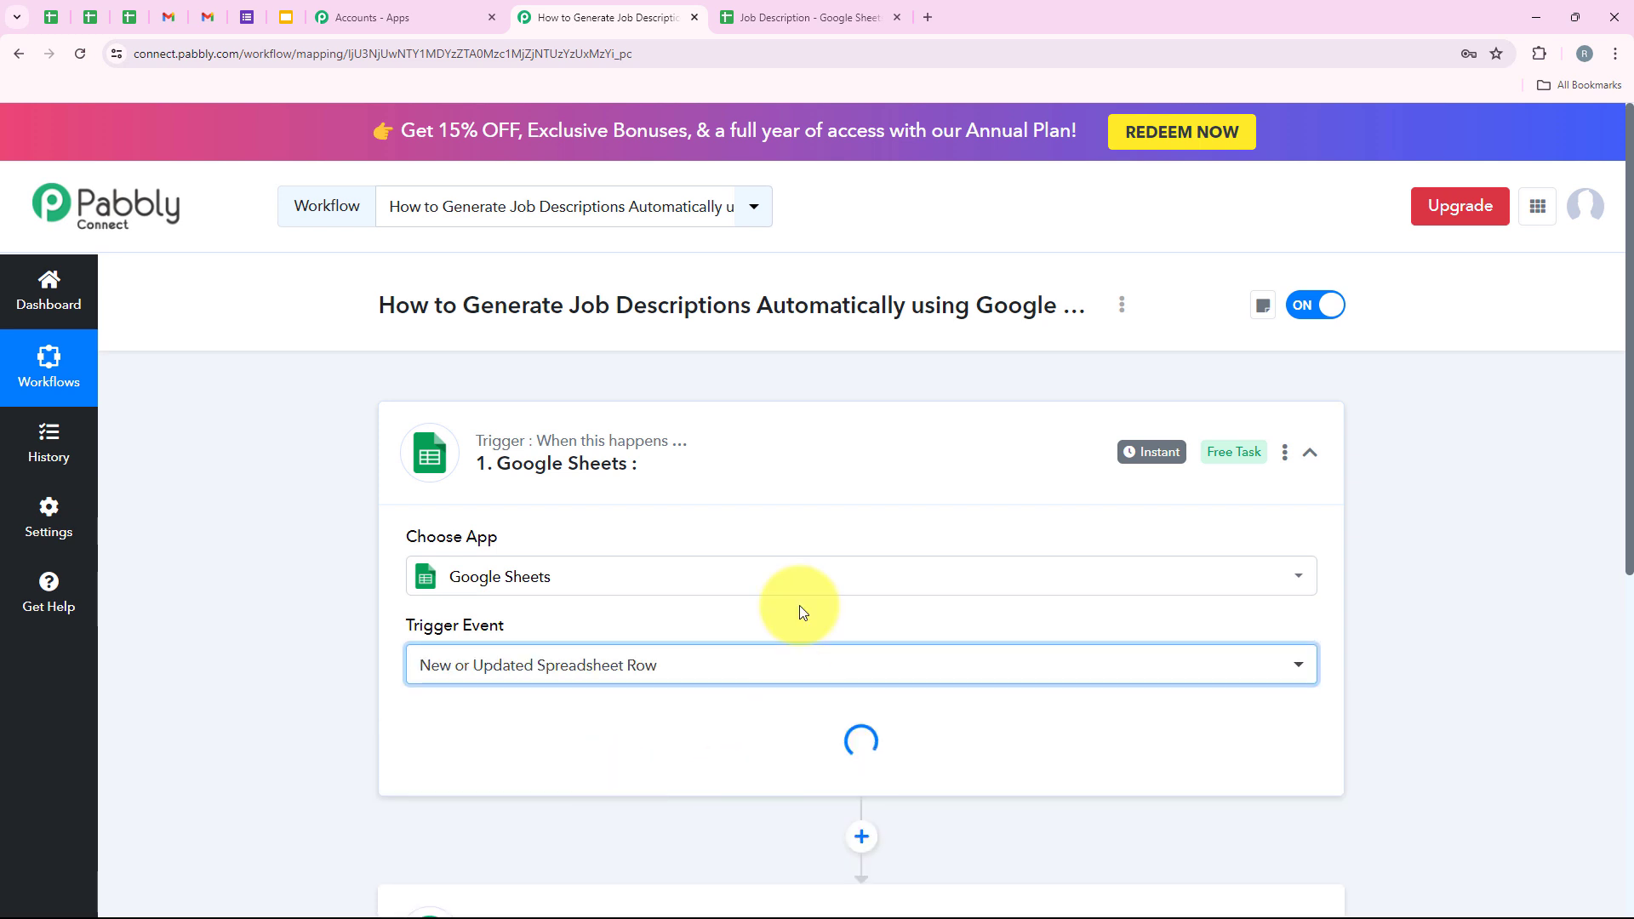
- Copy the webhook URL provided for the Google Sheets trigger
scroll(630, 495, "down", 1)
scroll(634, 497, "down", 3)
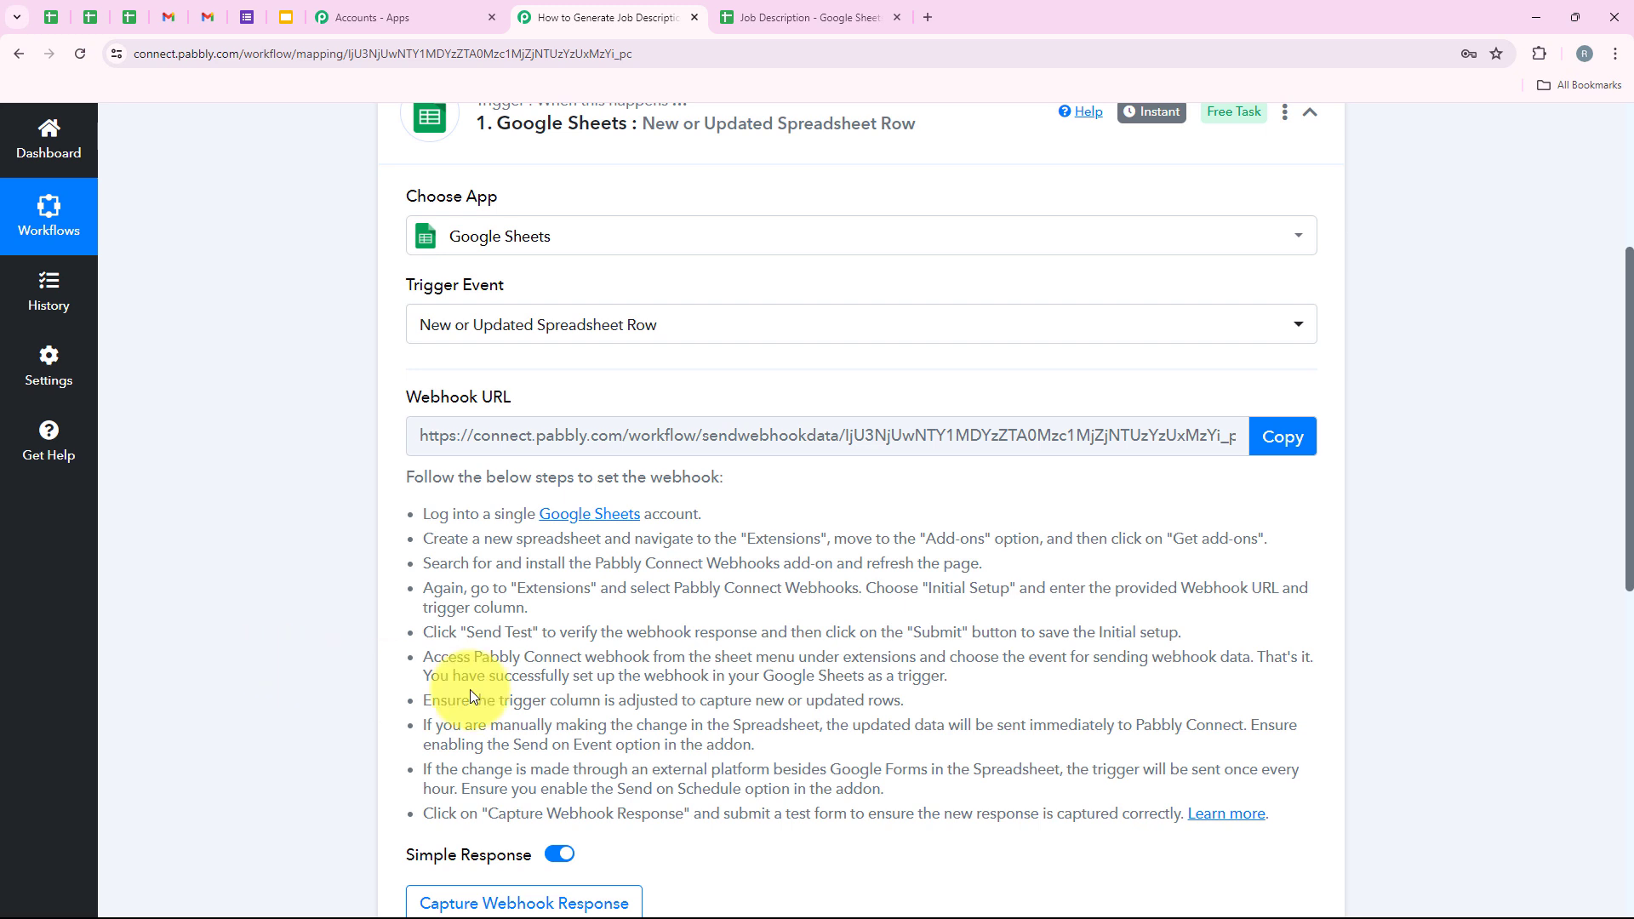
left_click(1268, 436)
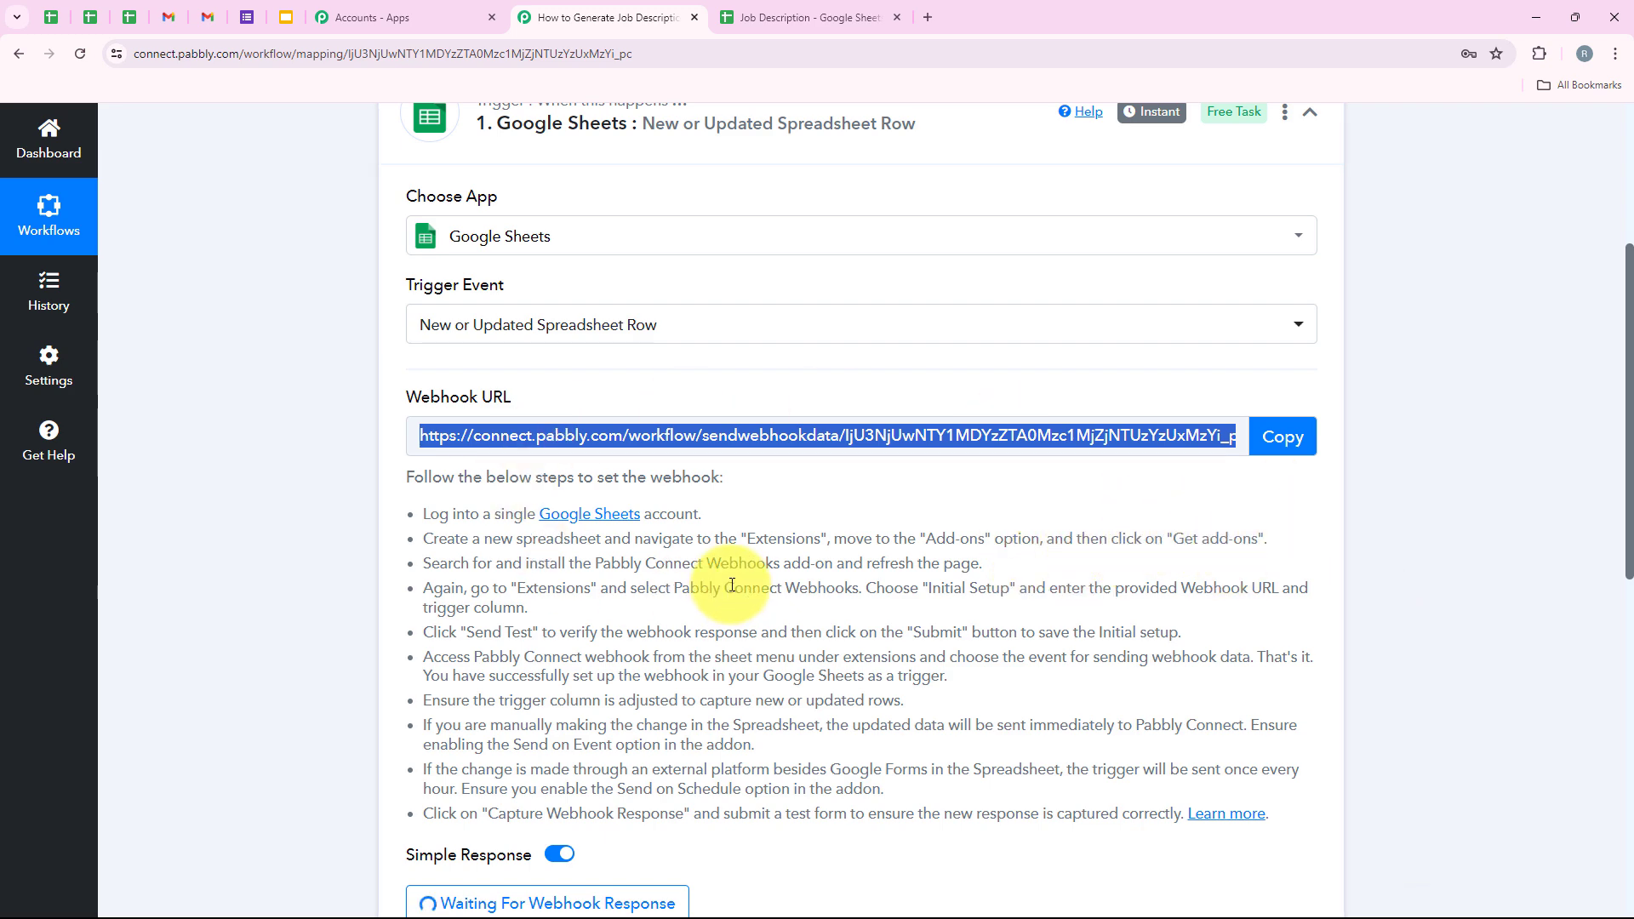
- Switch to the Job Description spreadsheet in Google Sheets and open the marketplace for getting add-ons
scroll(731, 585, "down", 1)
left_click(741, 17)
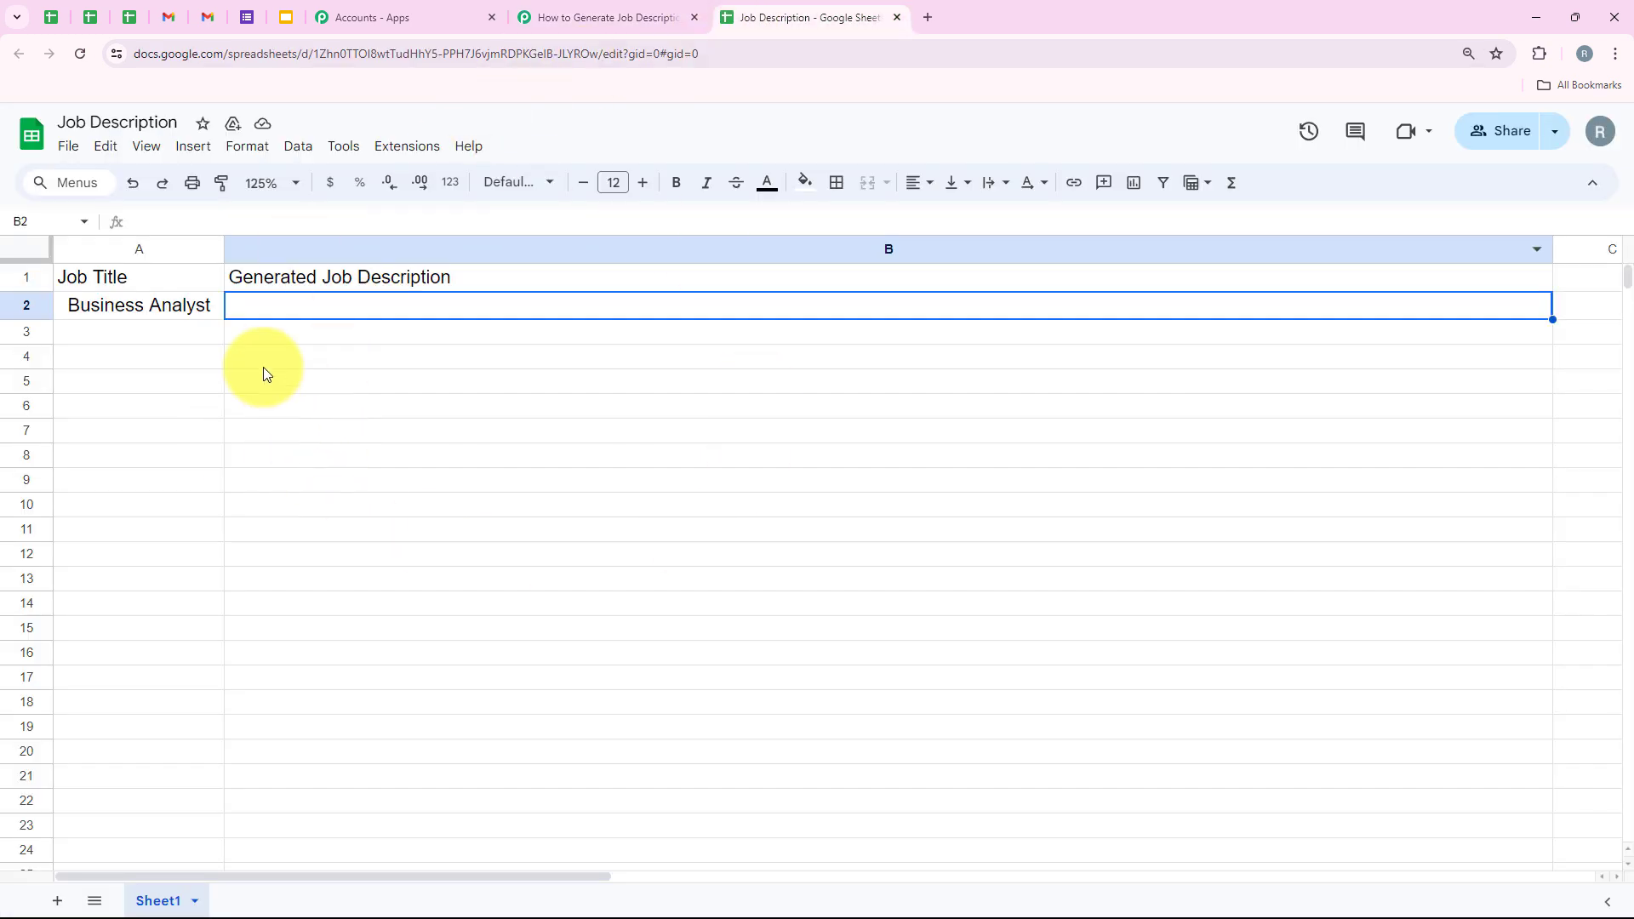
left_click_drag(194, 339, 409, 545)
left_click(375, 579)
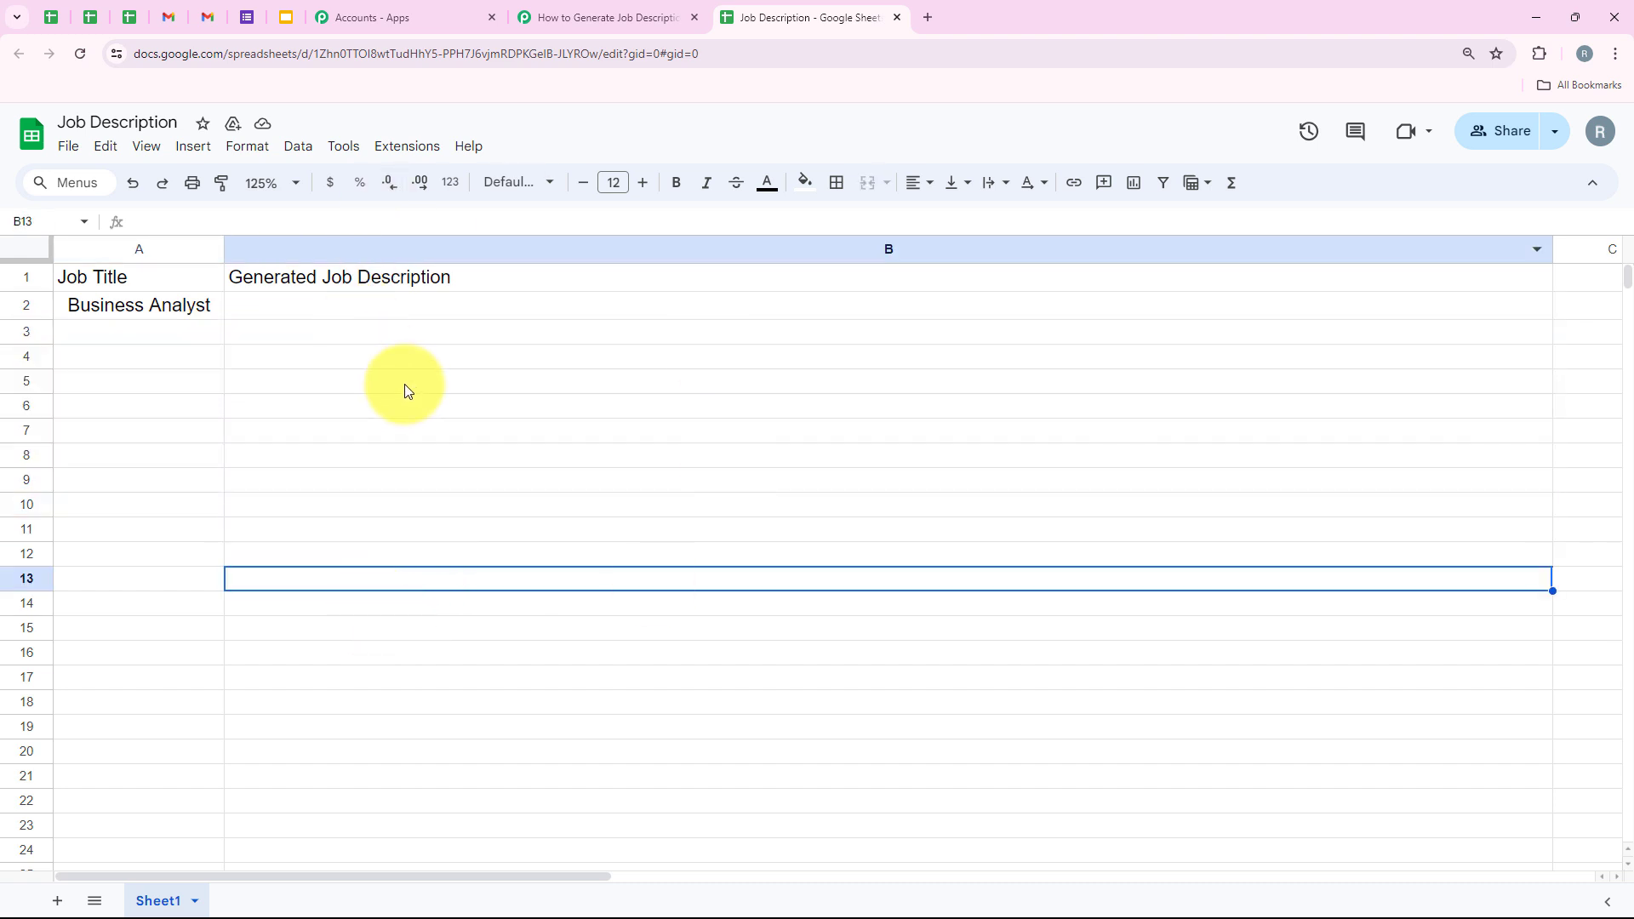
left_click(402, 162)
mouse_move(394, 174)
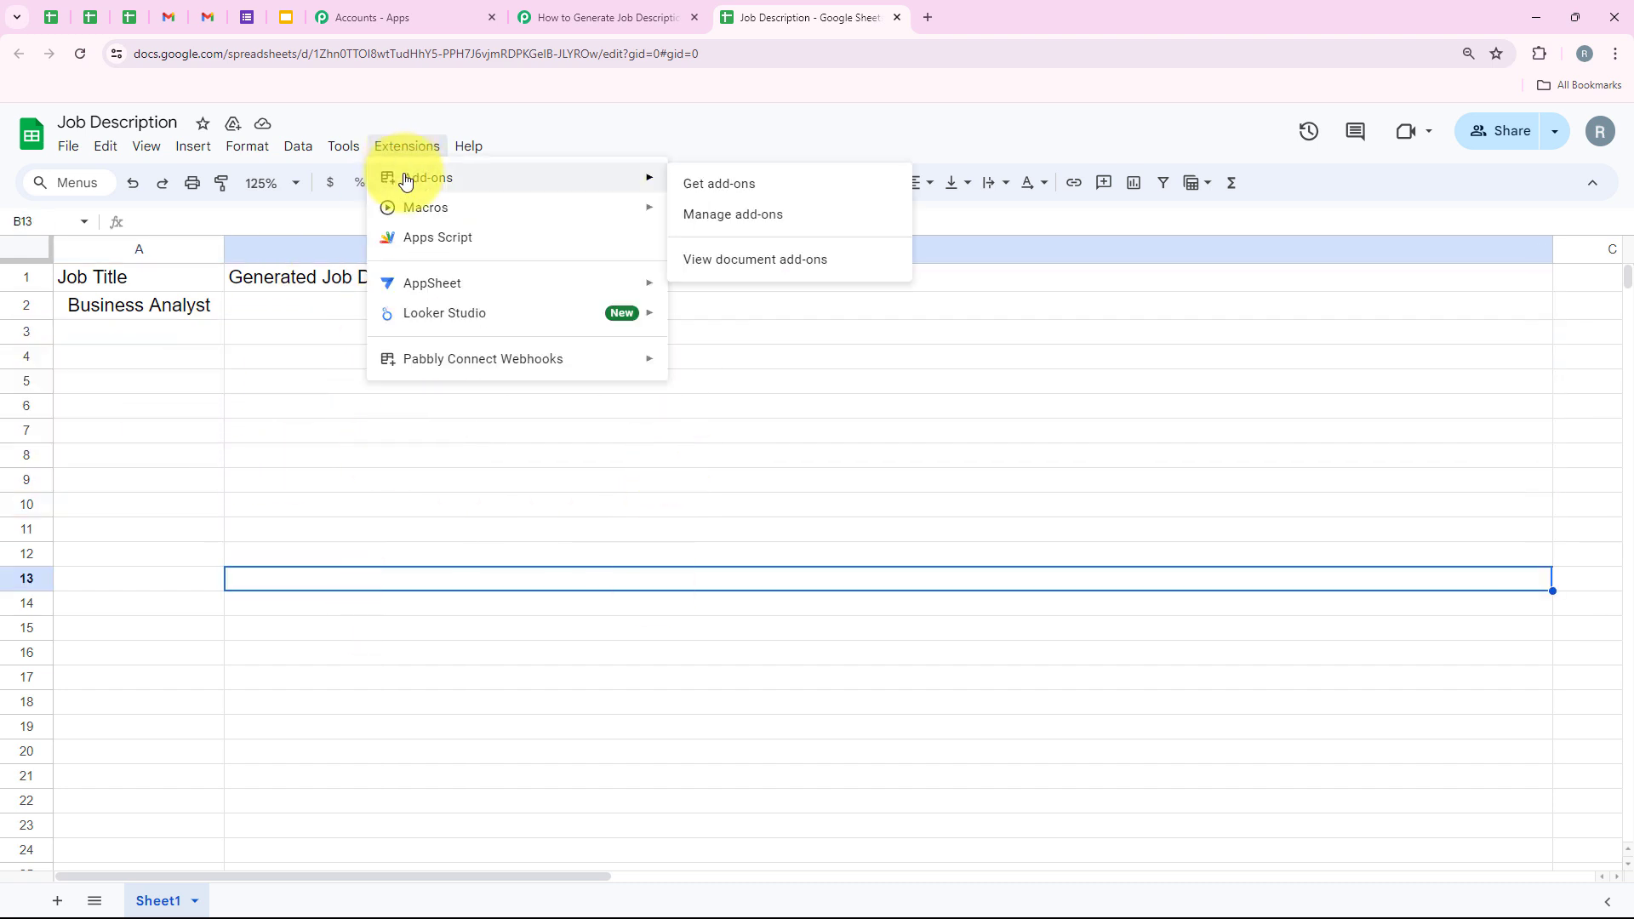
left_click(696, 185)
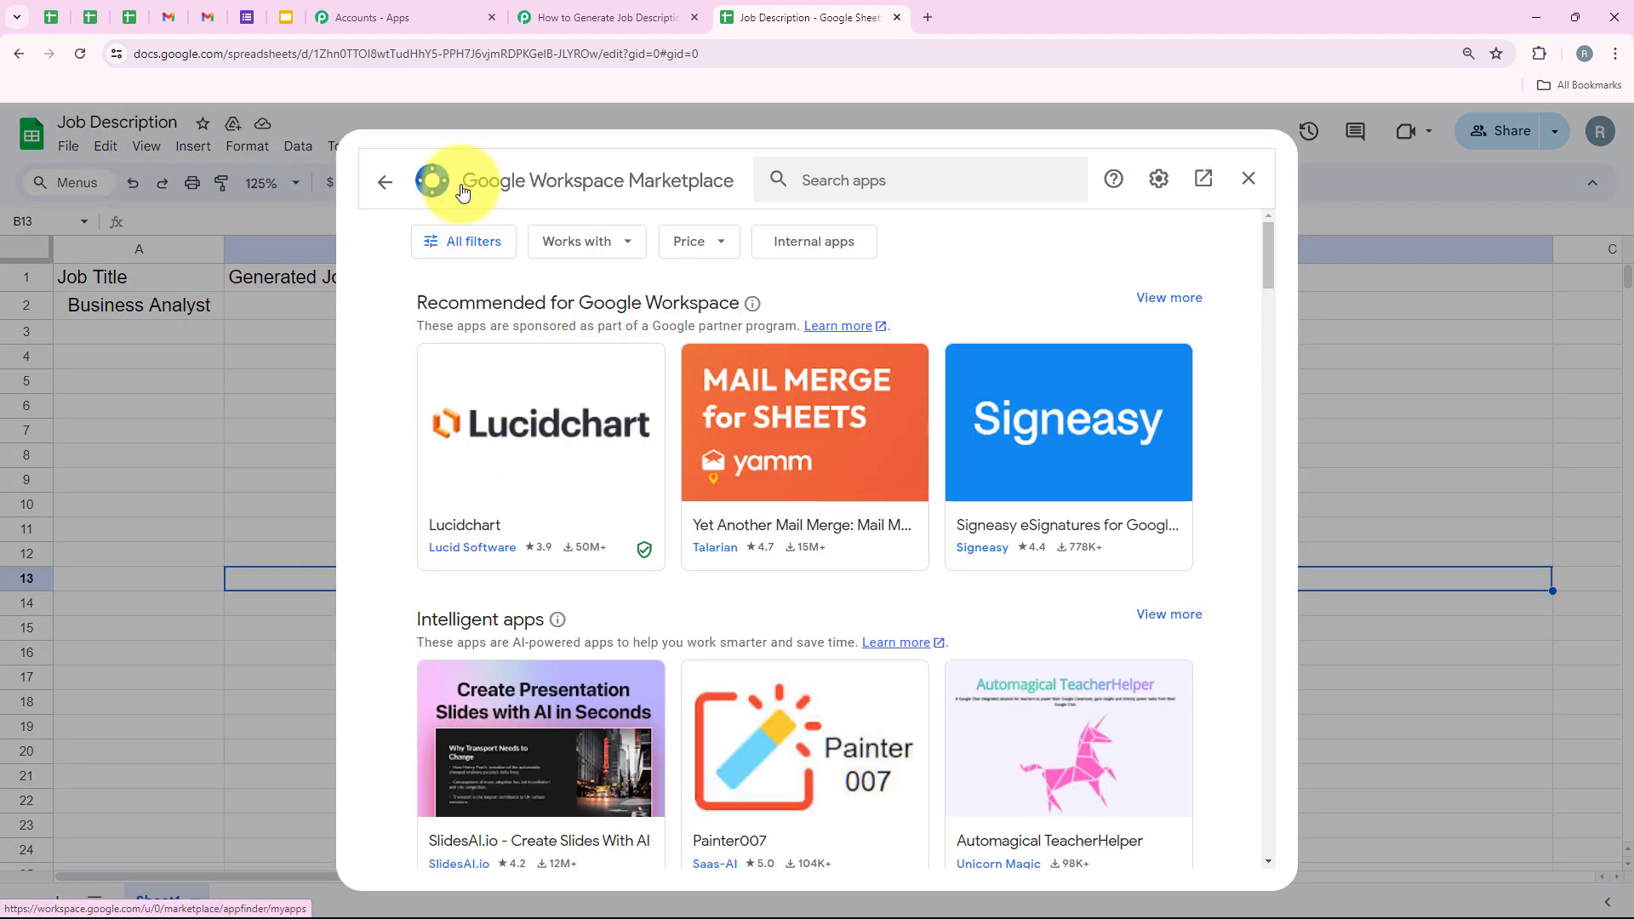
- Search the marketplace for Pabbly Connect Webhooks, view its add-on listing and close the marketplace
left_click(910, 184)
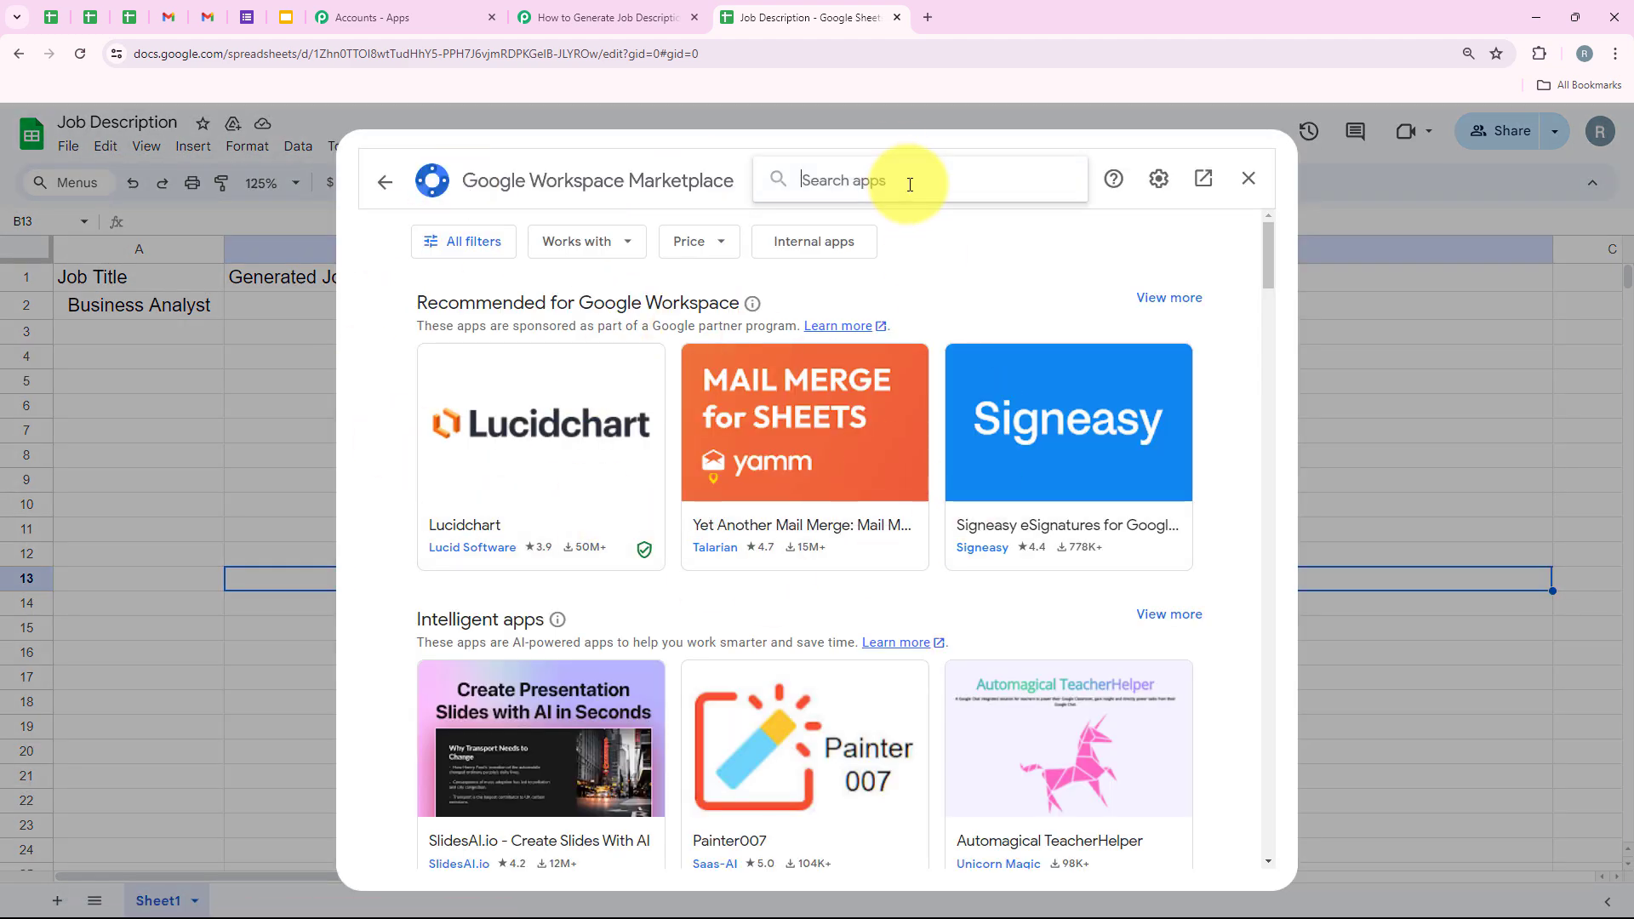
type("Pabb")
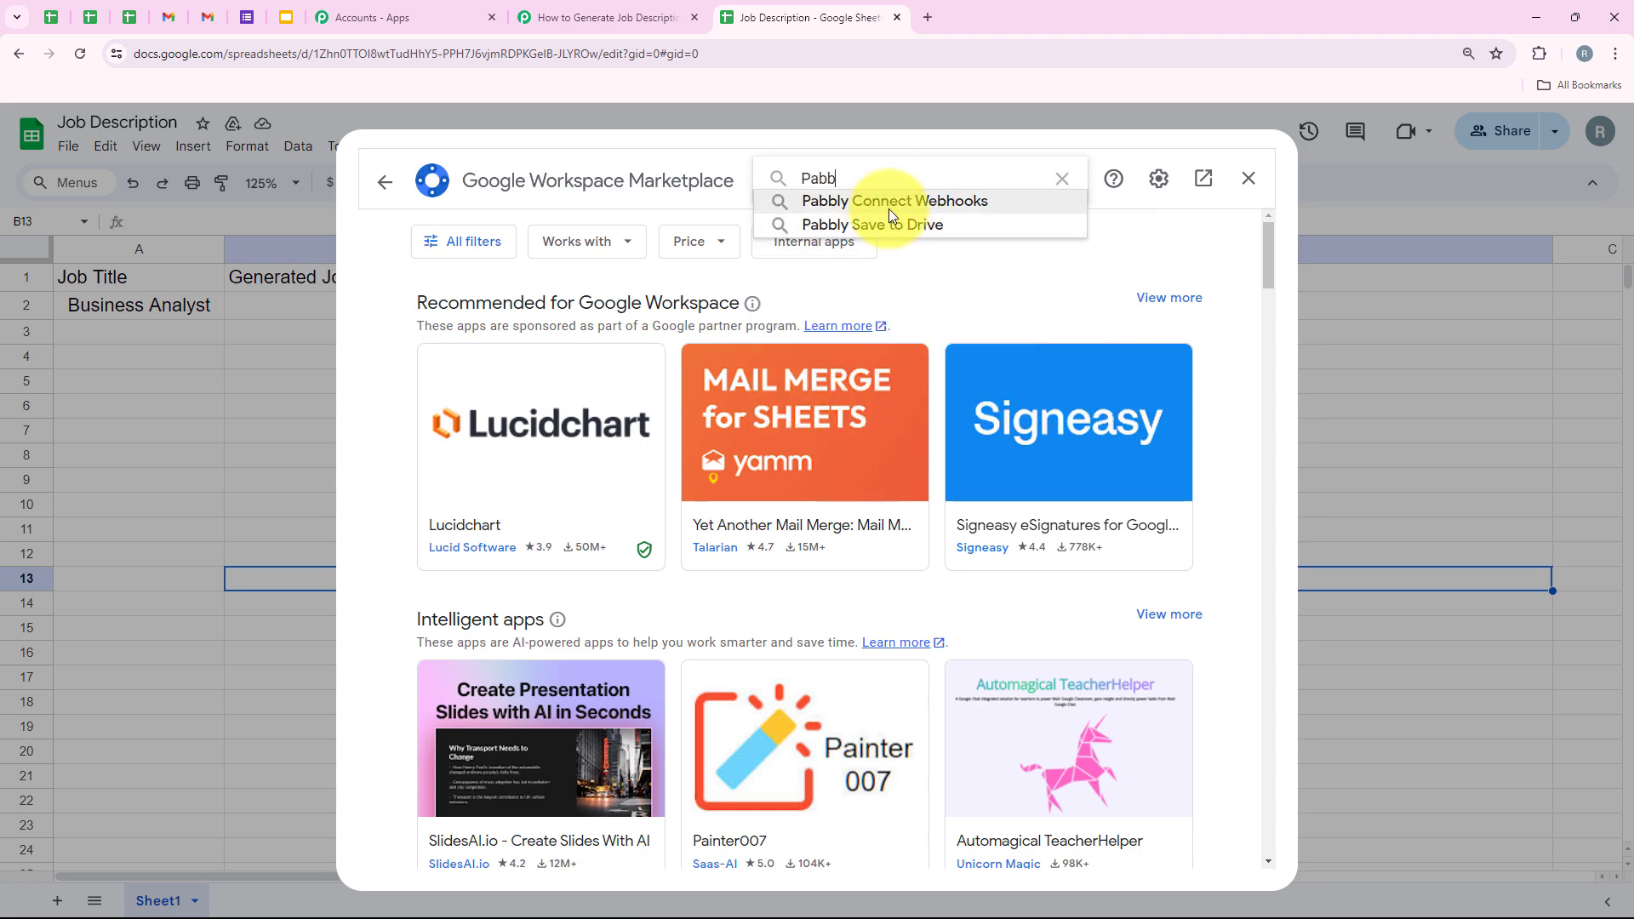
left_click(888, 204)
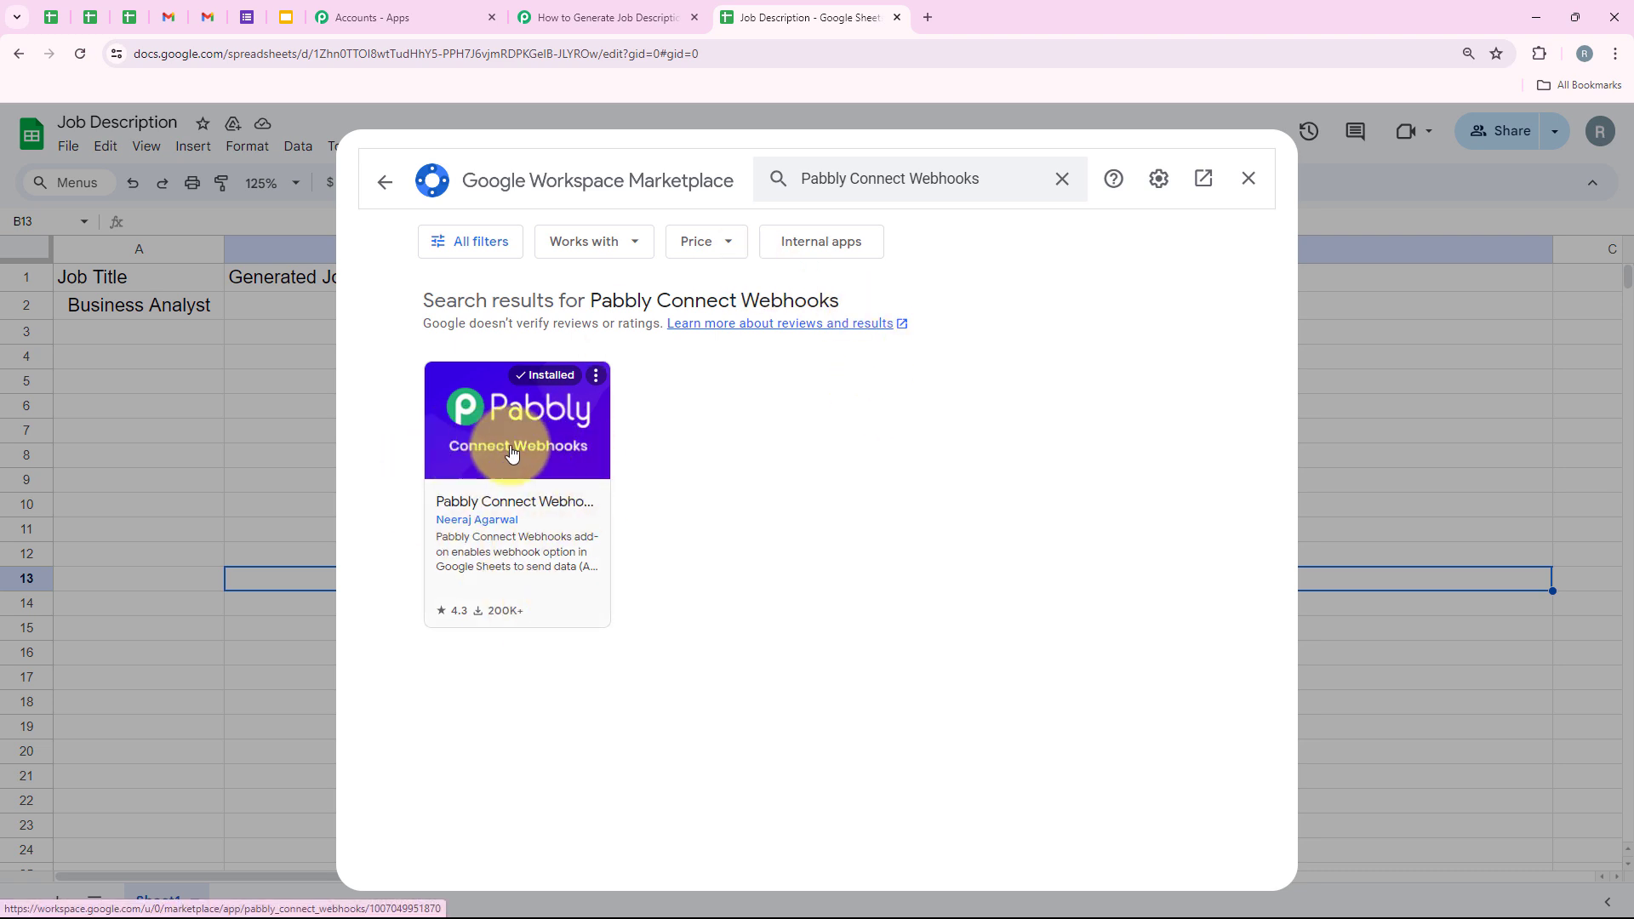
left_click(474, 452)
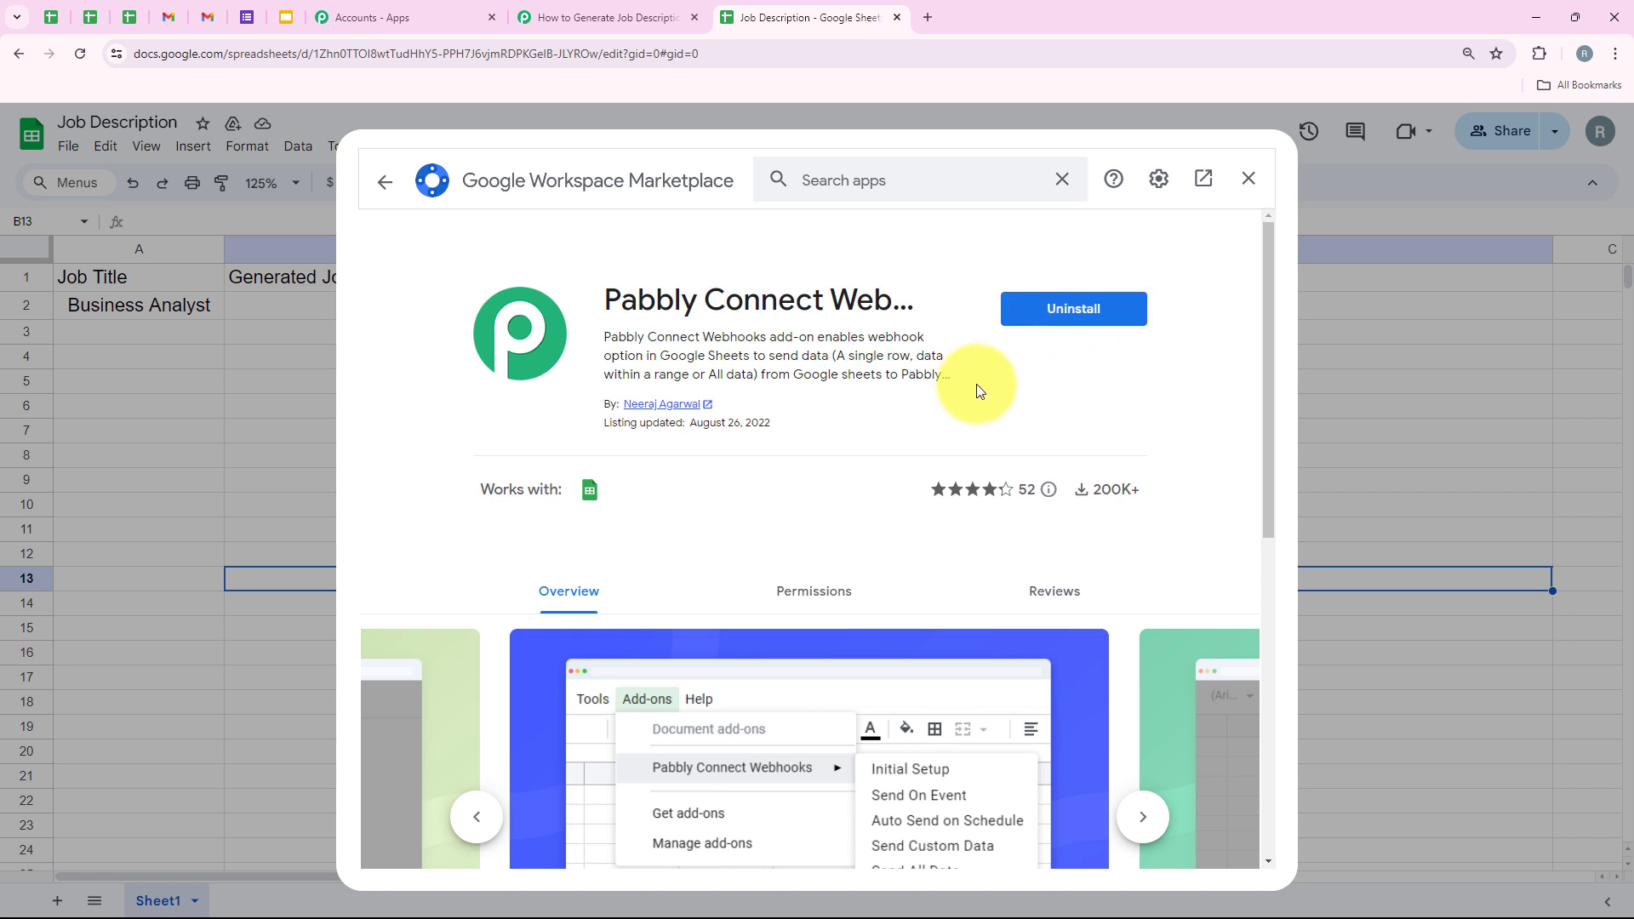
left_click(1248, 178)
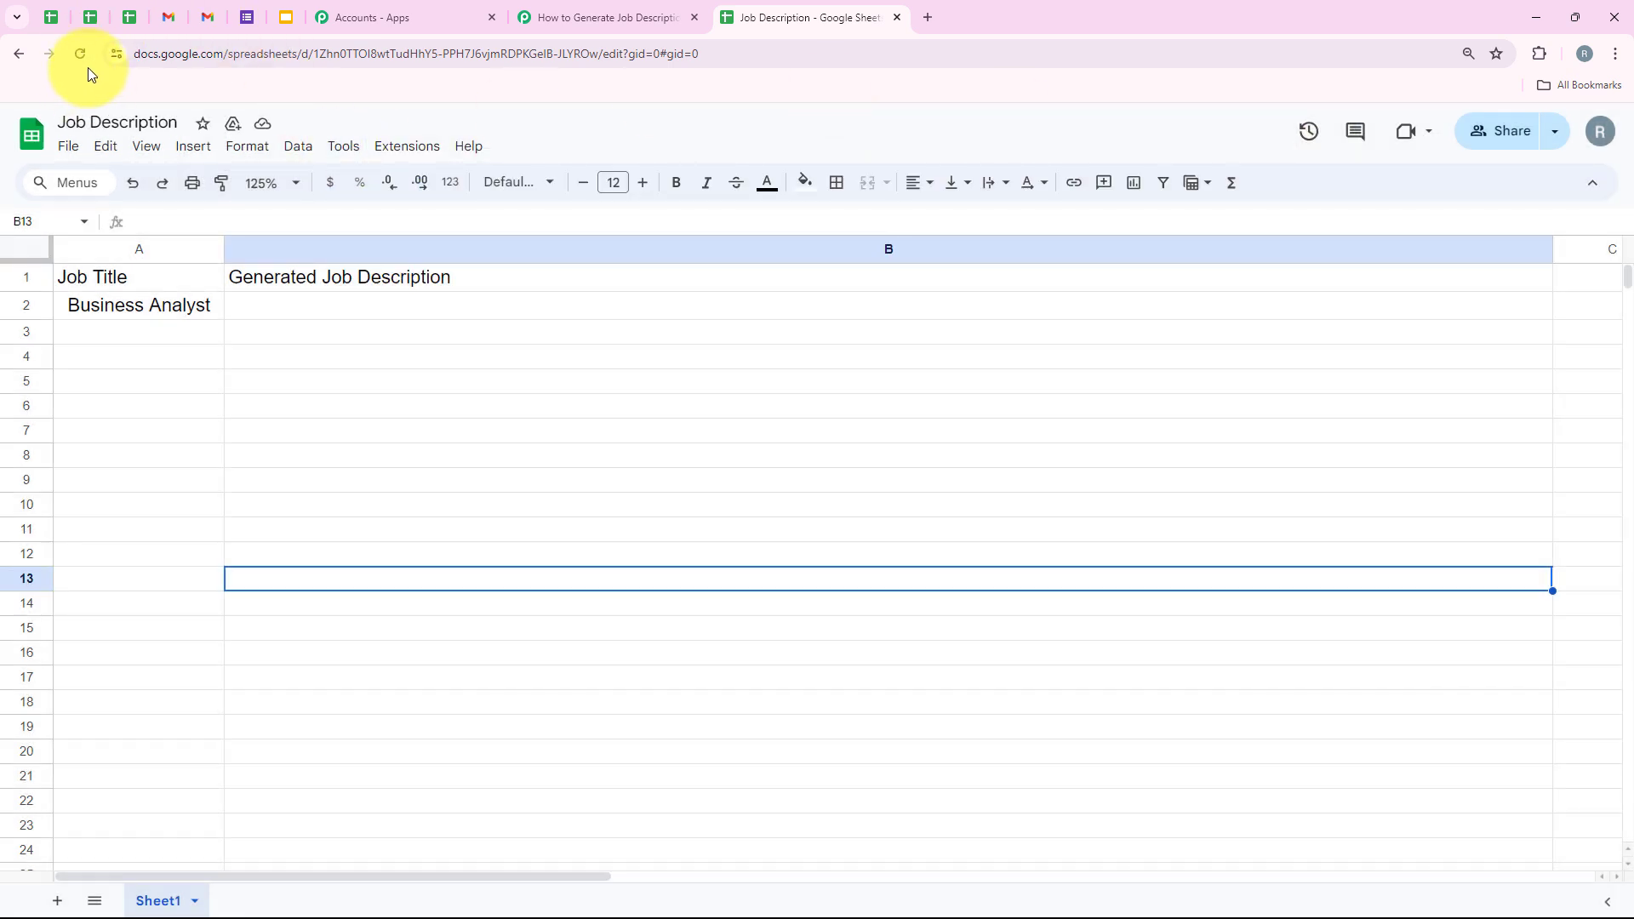
- Reload the Job Description spreadsheet and set its zoom to 125%
left_click(80, 53)
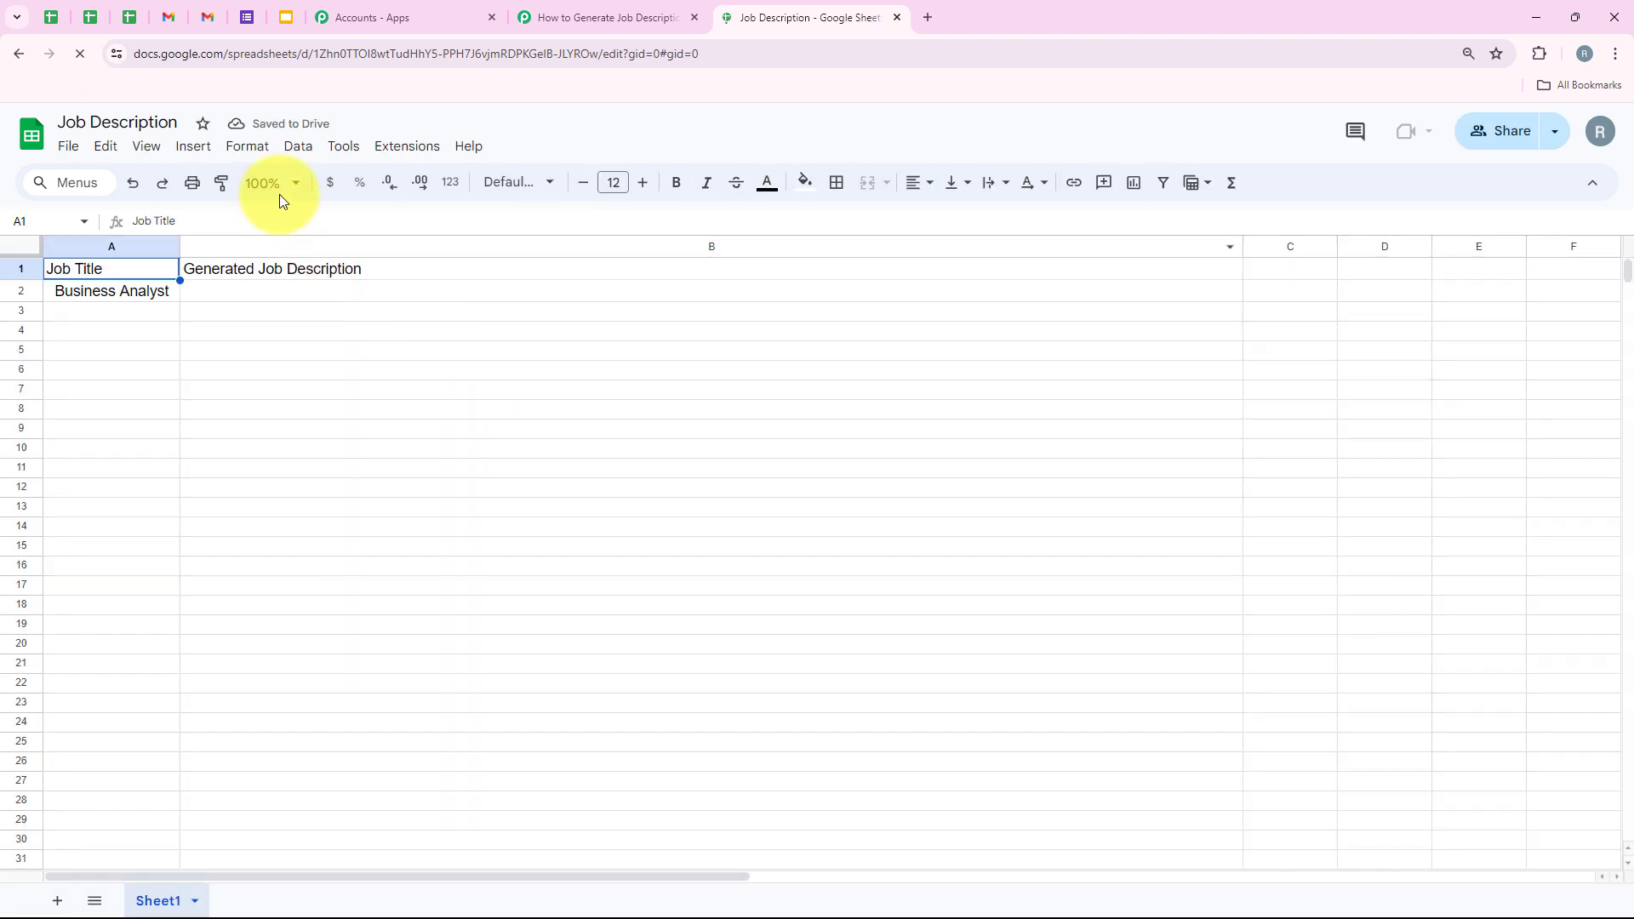
left_click(279, 187)
left_click(263, 337)
- Open the initial setup of Pabbly Connect Webhooks and paste the copied webhook URL into it
left_click(405, 146)
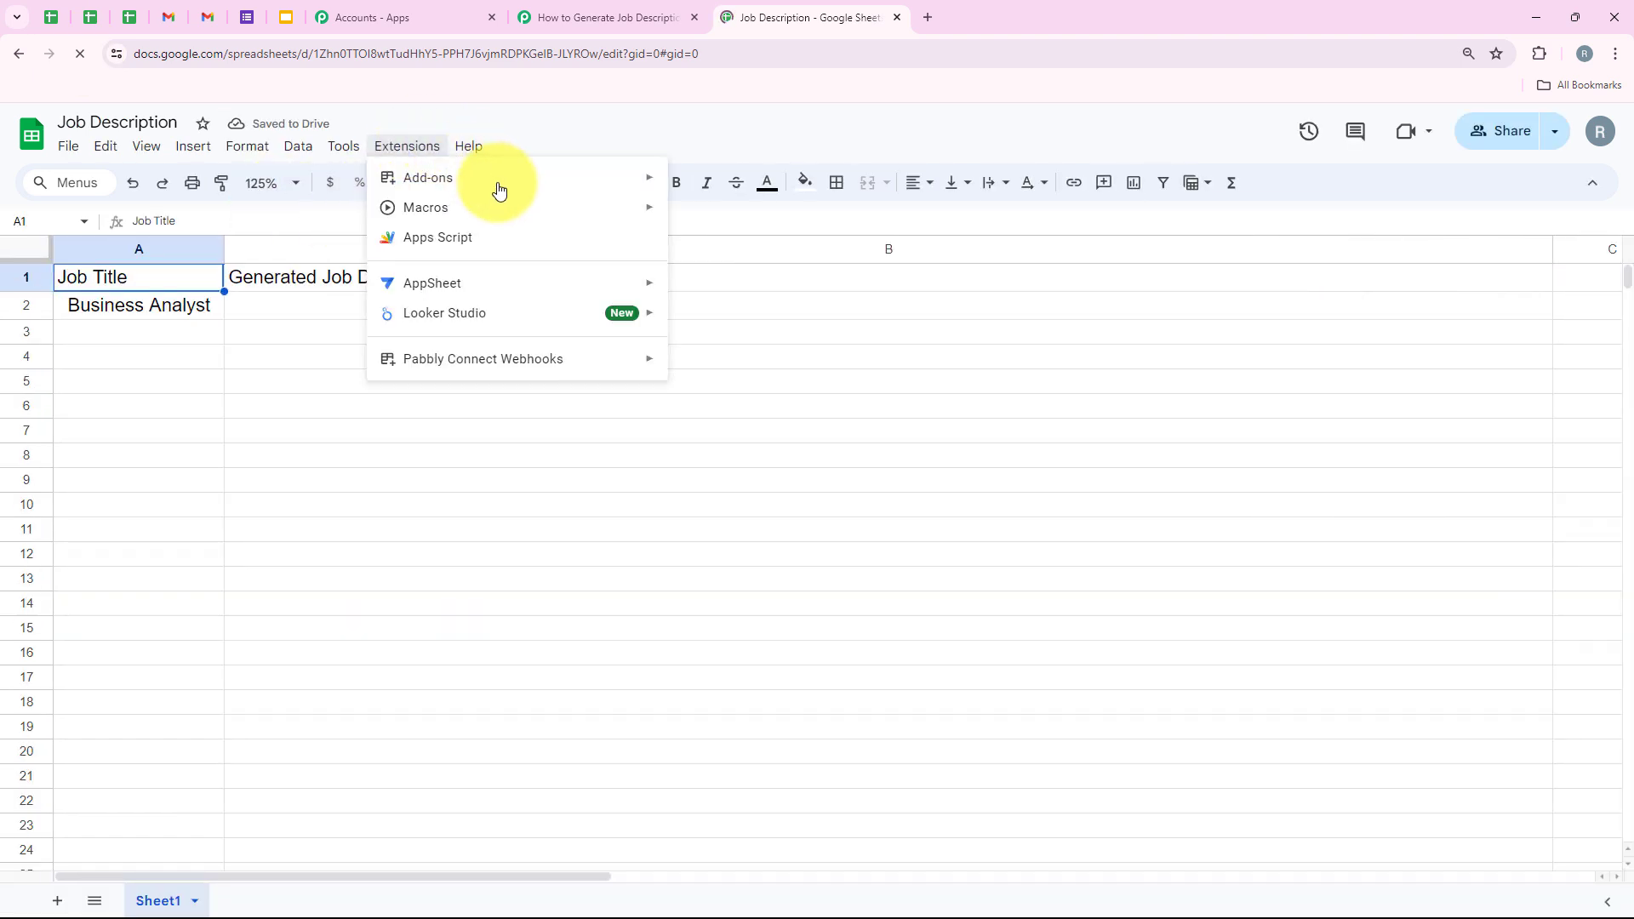
mouse_move(431, 357)
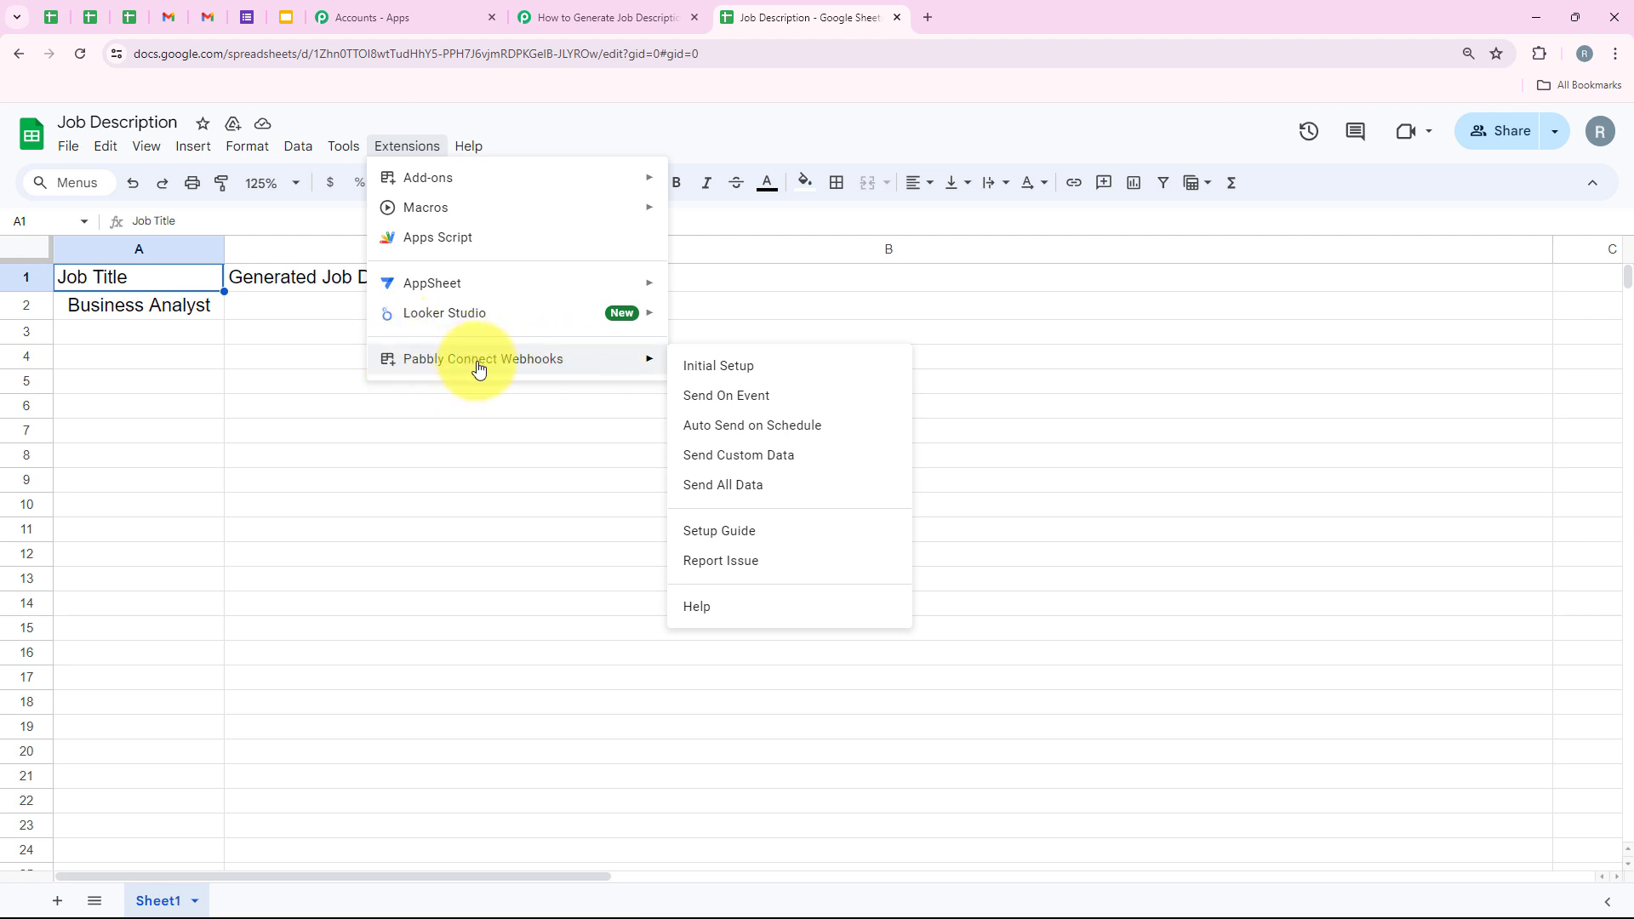
left_click(705, 372)
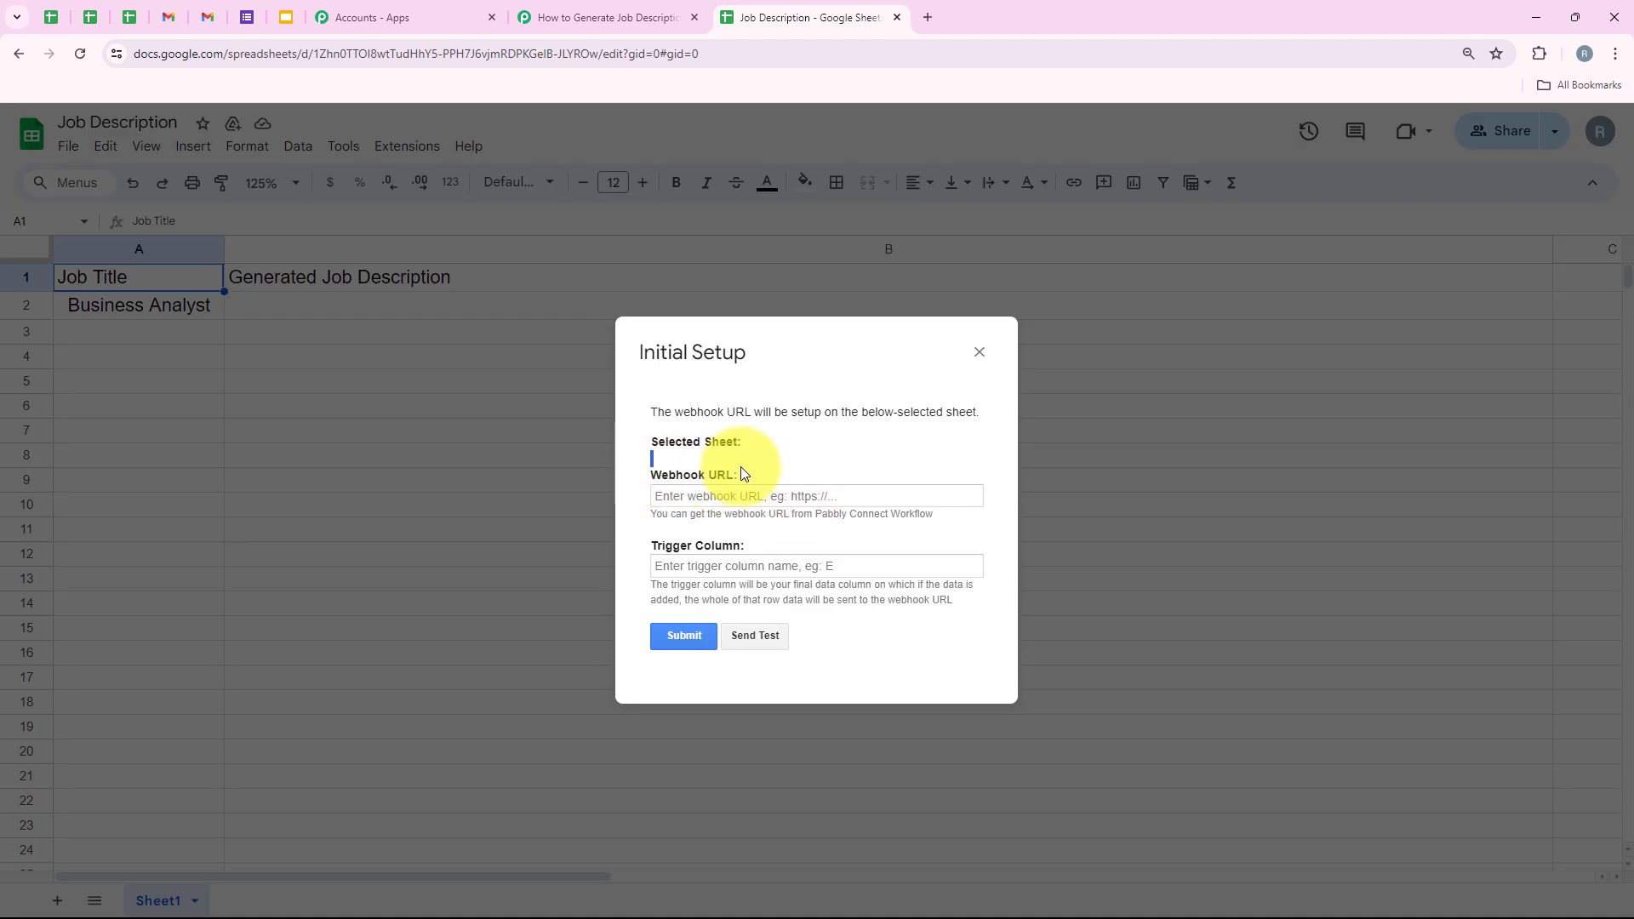
left_click_drag(652, 546, 752, 548)
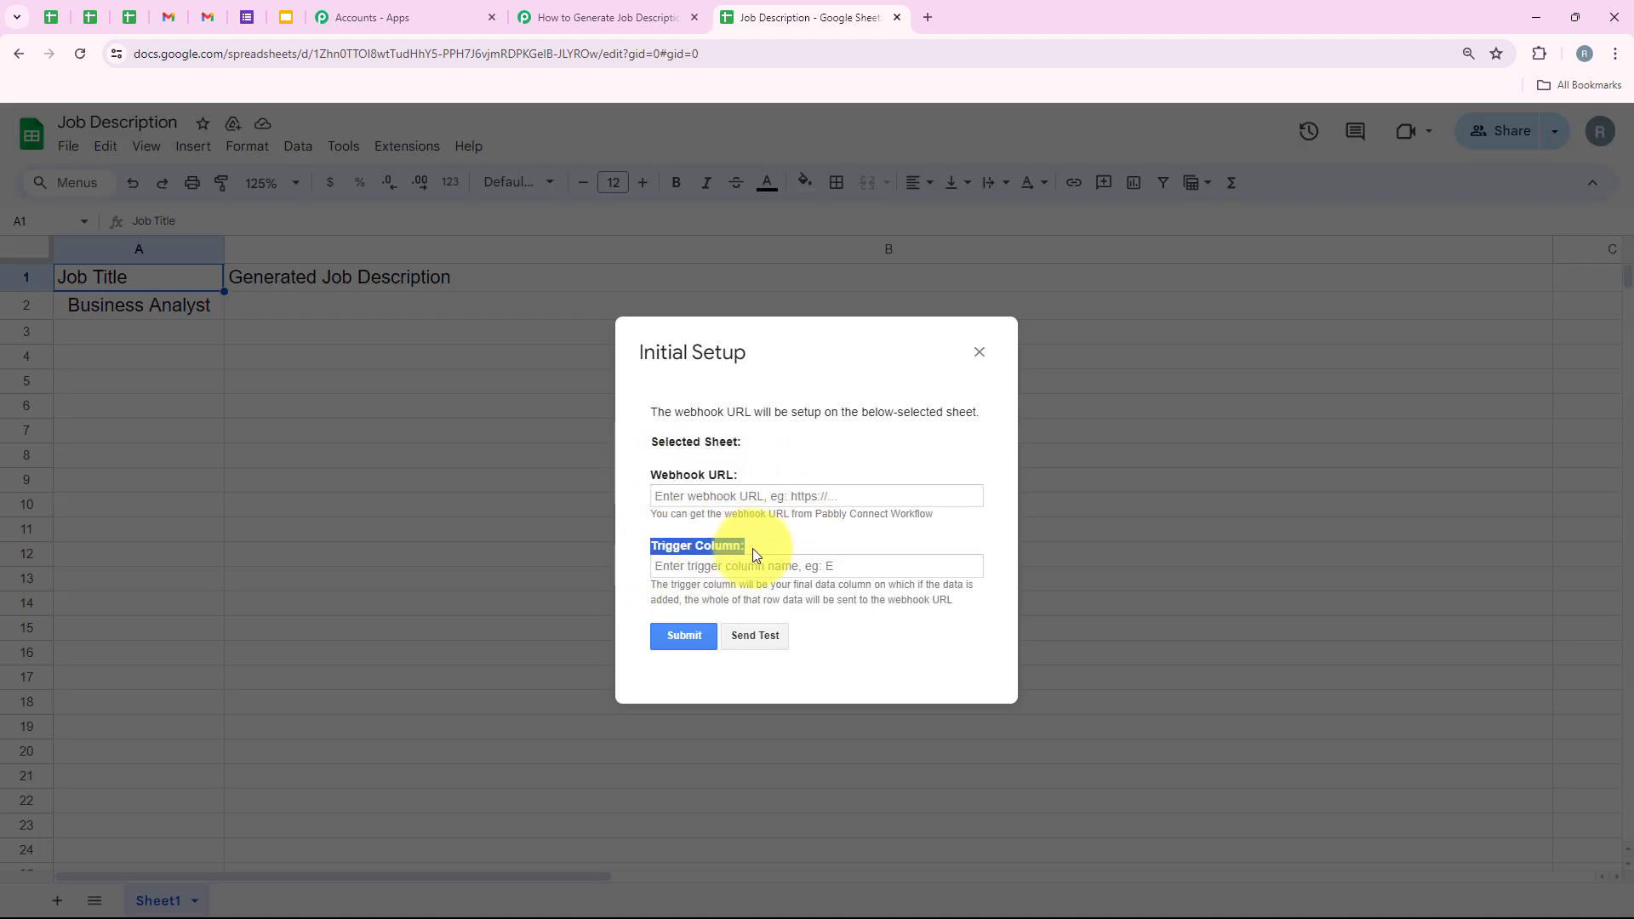
left_click(690, 501)
right_click(690, 502)
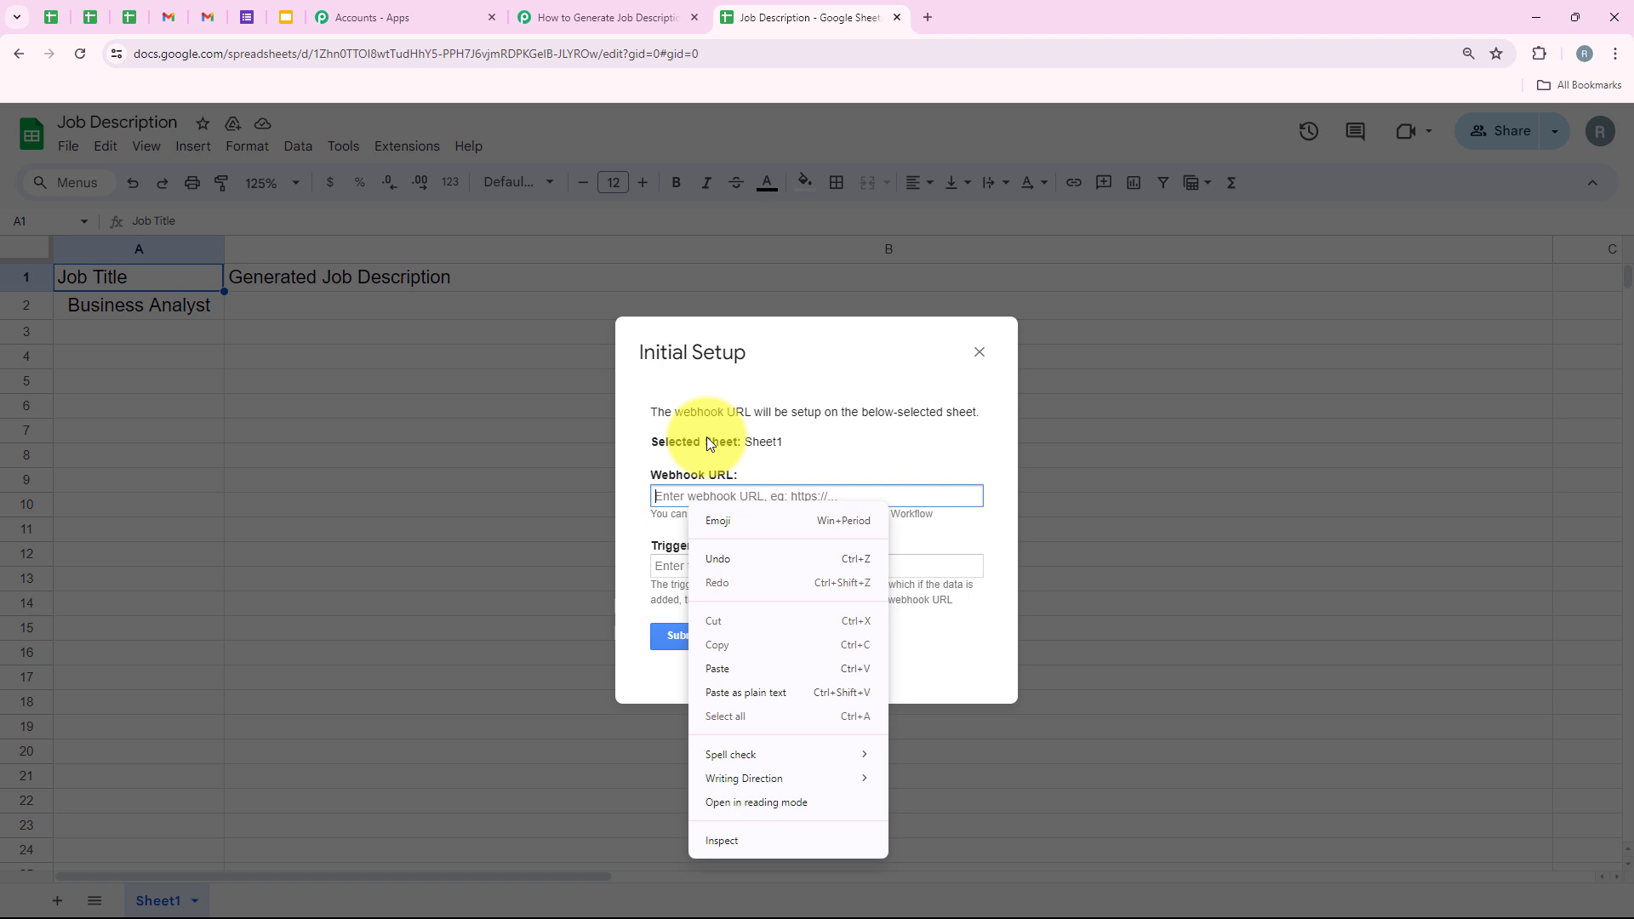
left_click(720, 665)
left_click(656, 527)
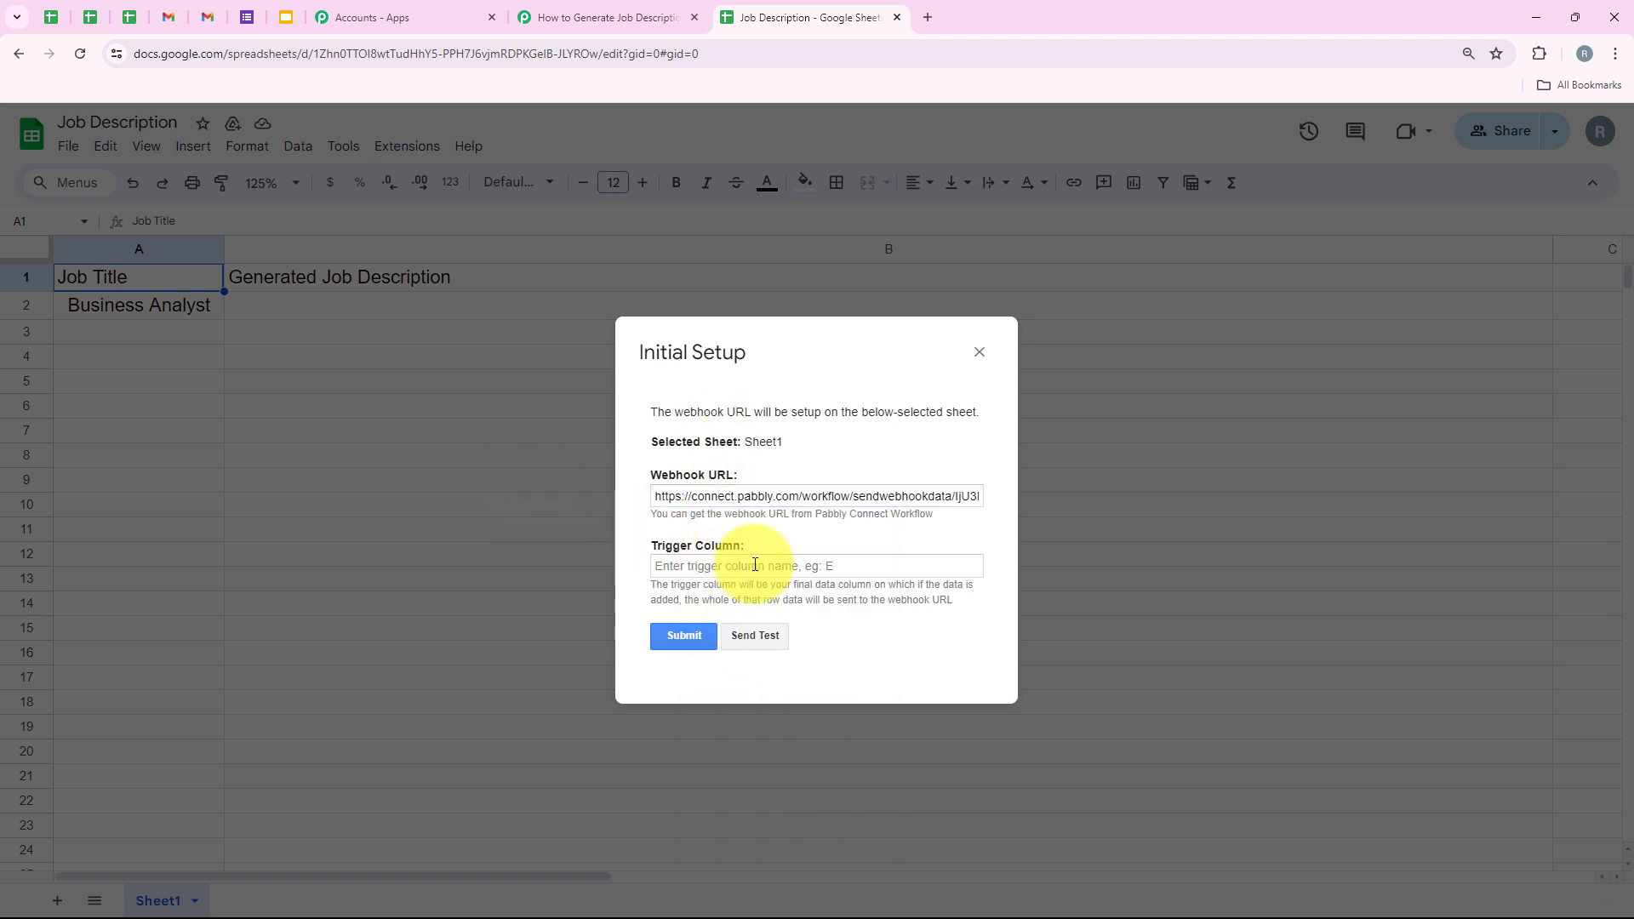
- Set the trigger column to A and submit the webhook's initial setup for Sheet1
left_click_drag(649, 585, 846, 582)
left_click(861, 635)
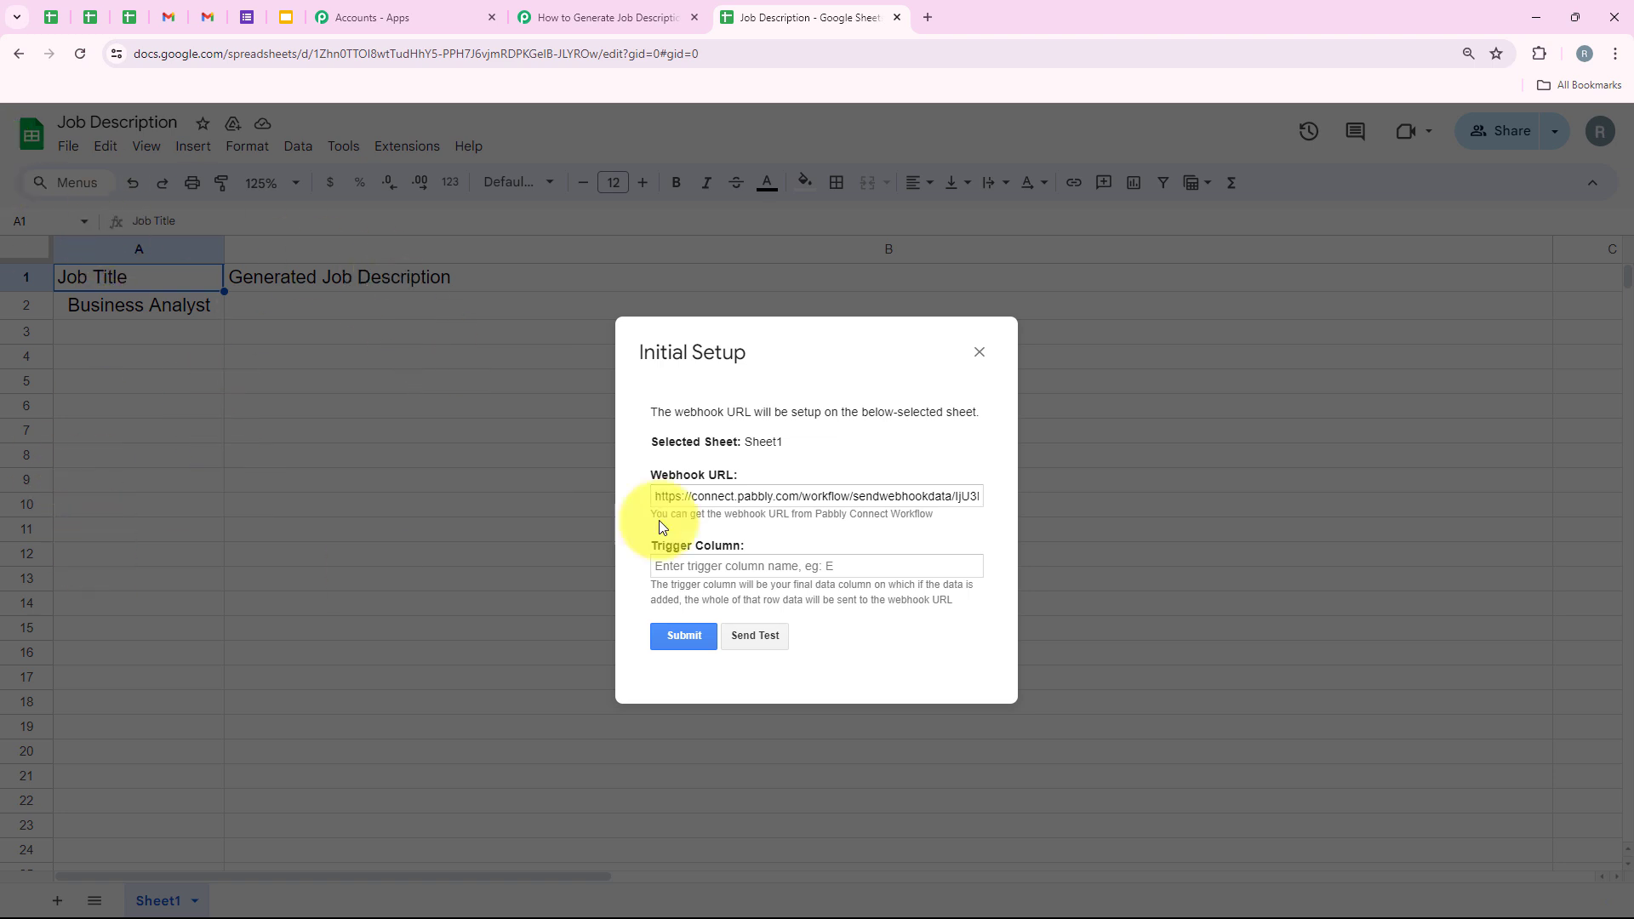
left_click(693, 560)
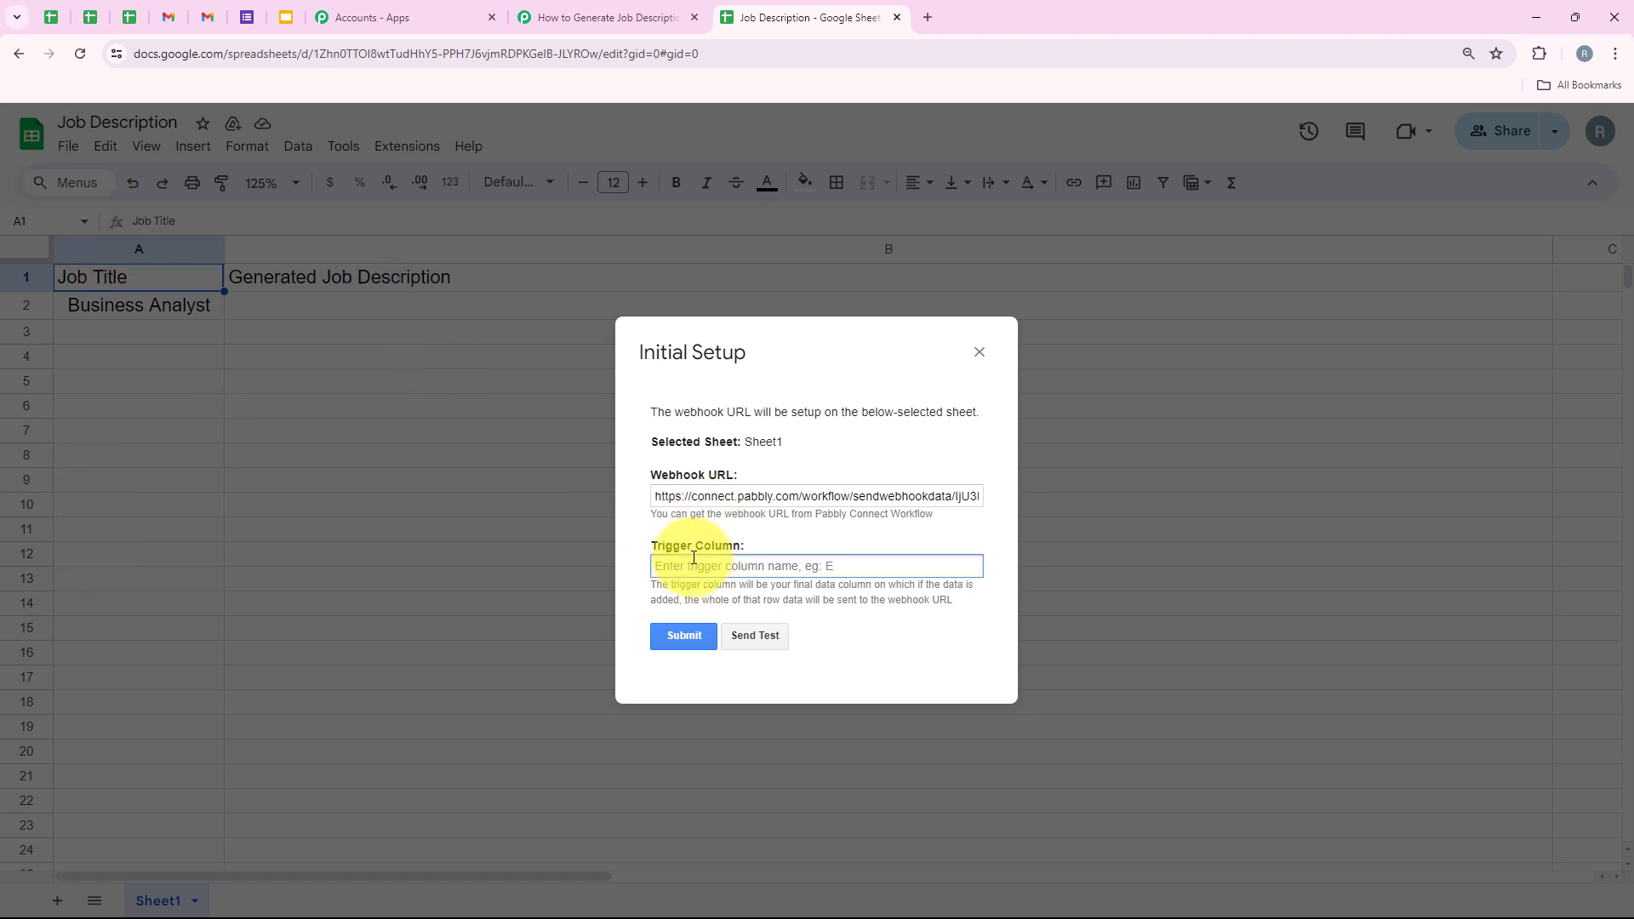
type("A")
left_click(683, 637)
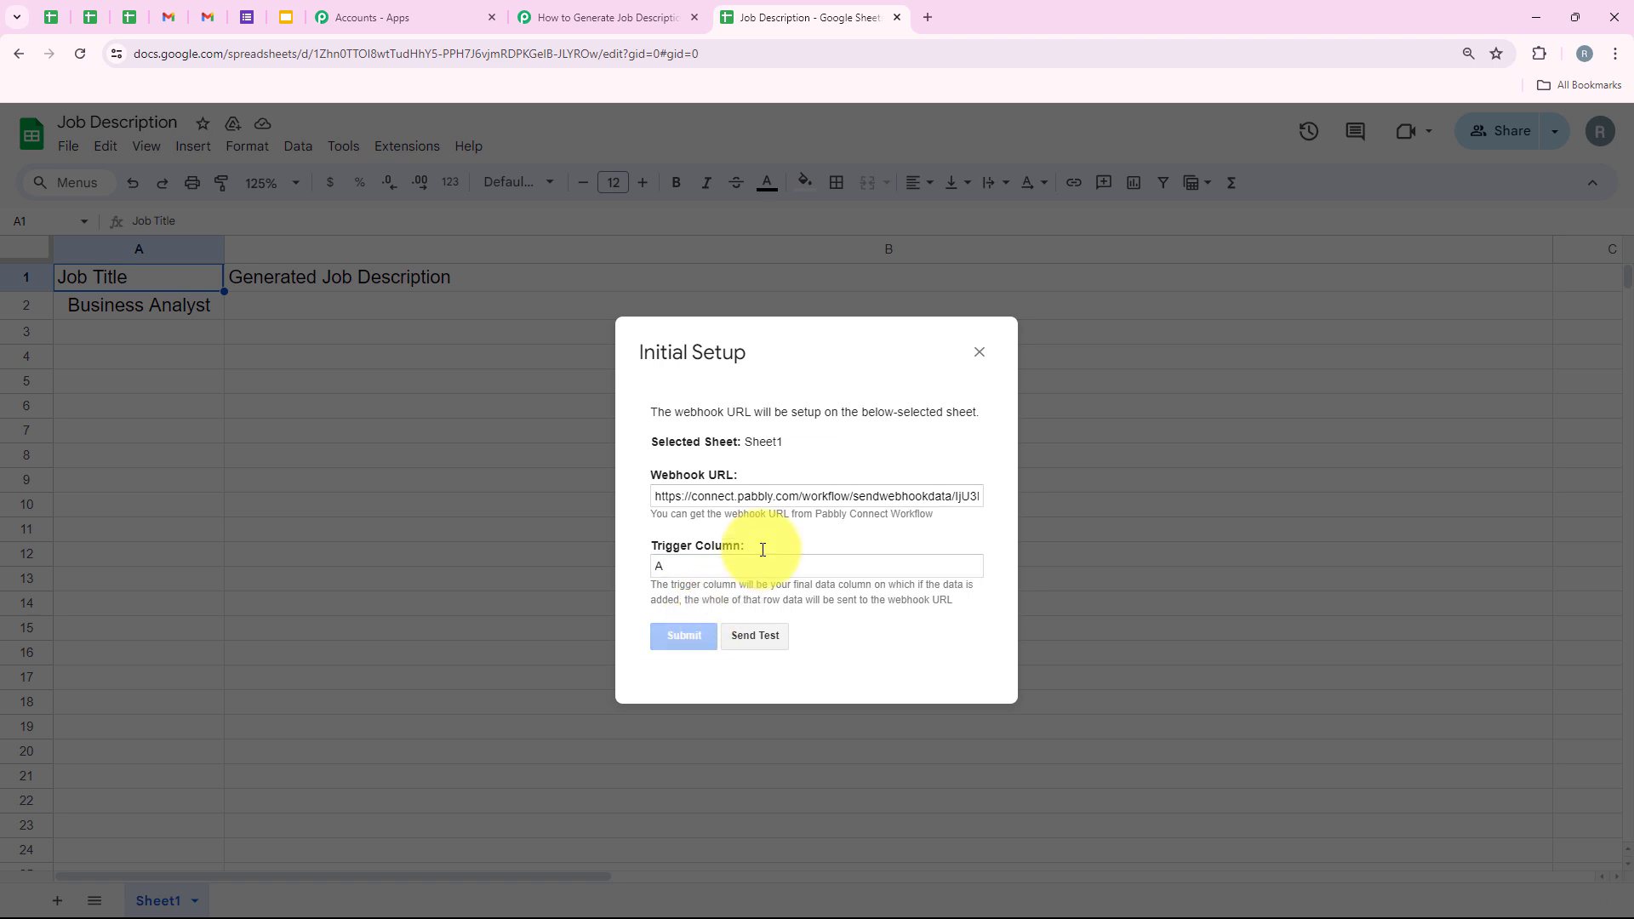
- Send test data from the sheet to the webhook and close the initial setup dialog
left_click_drag(657, 649, 866, 646)
left_click(866, 646)
left_click(757, 612)
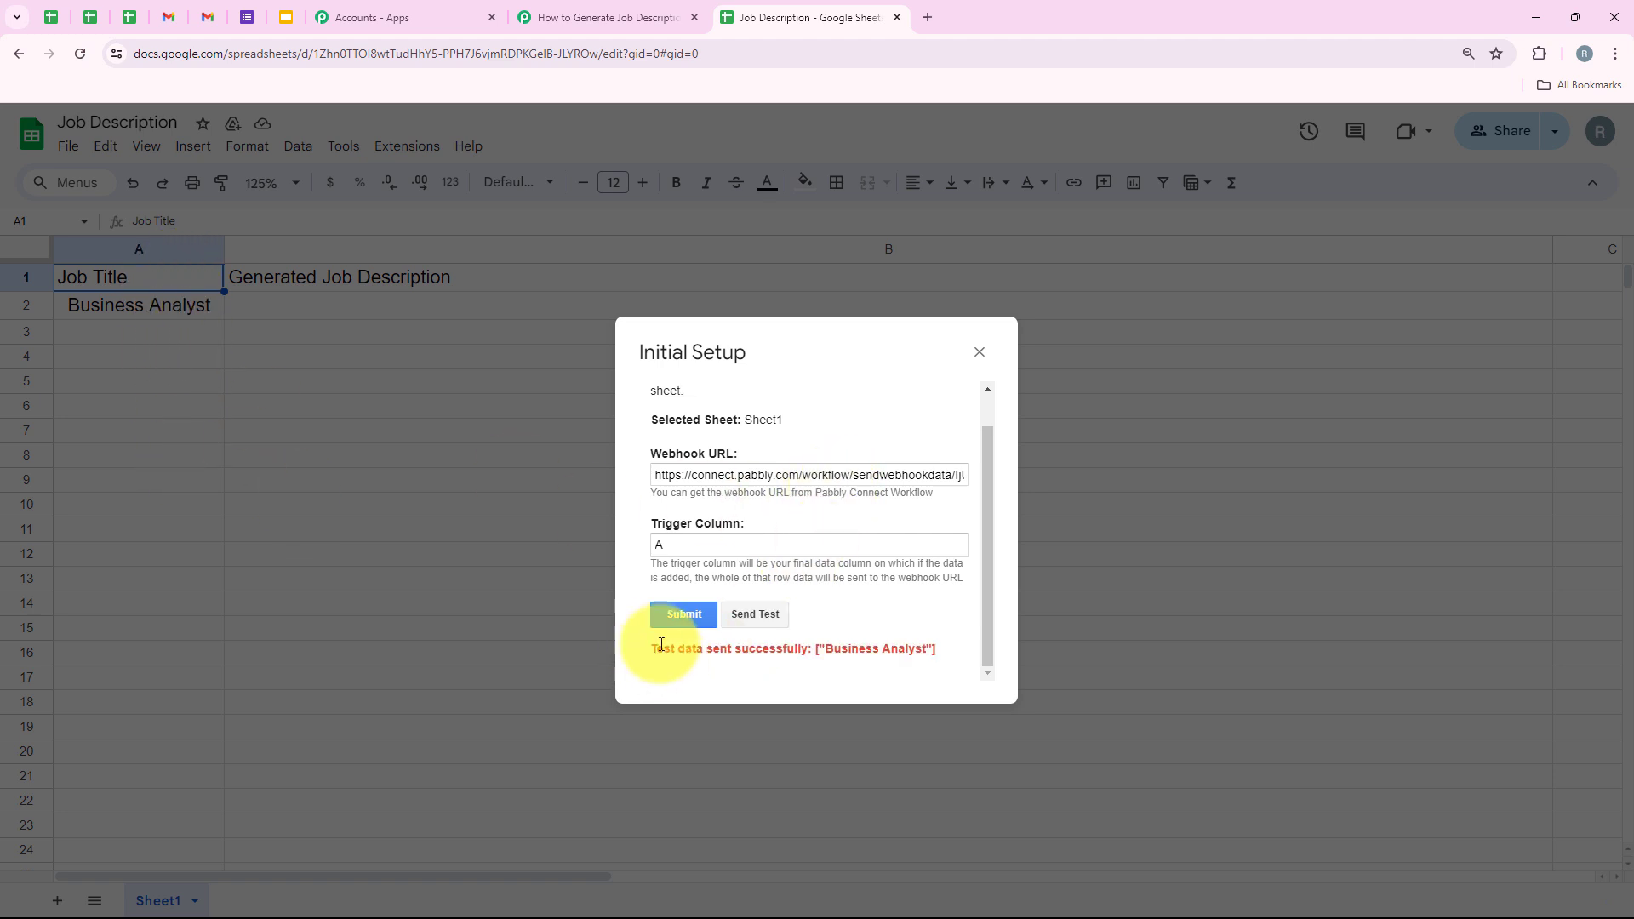
left_click_drag(645, 650, 936, 661)
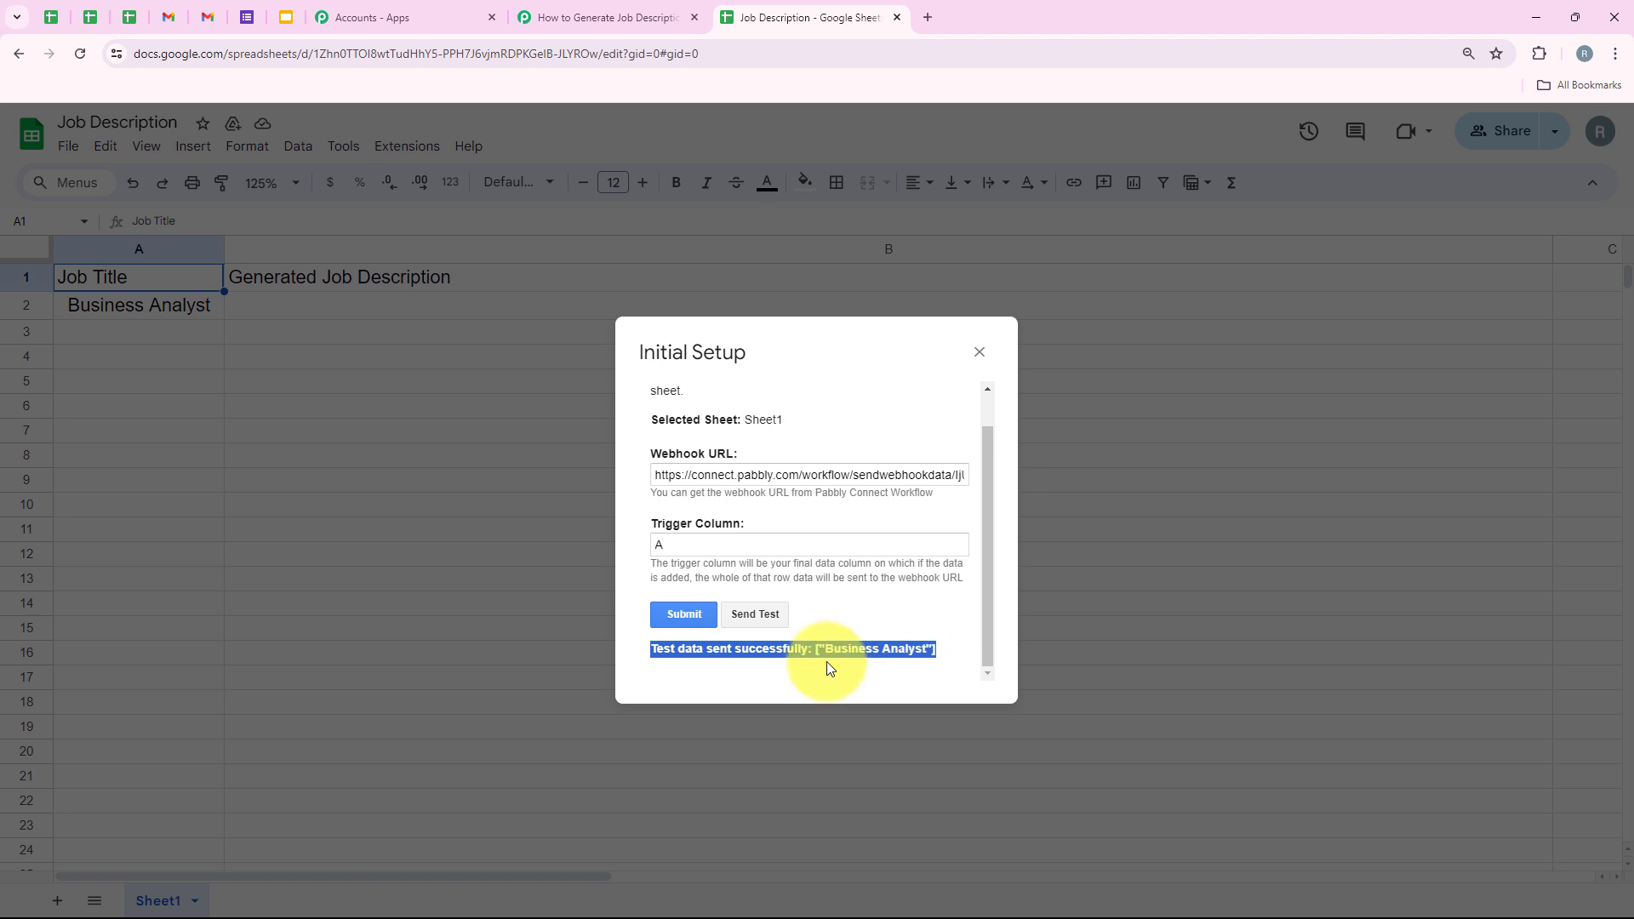
left_click(978, 353)
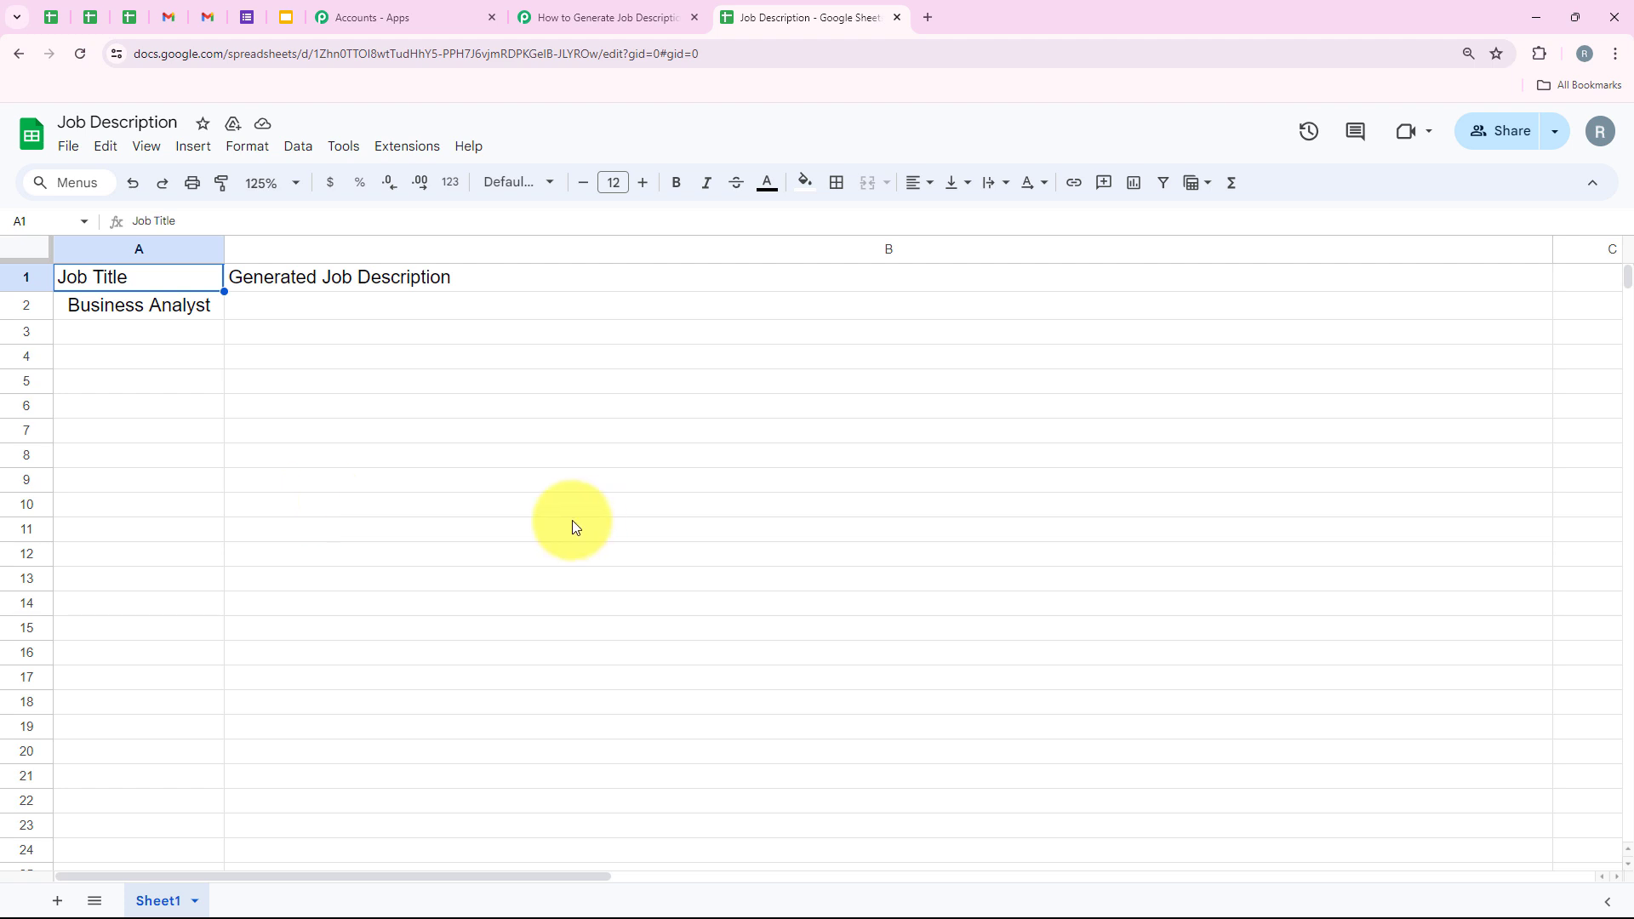
- Enable Send On Event for Pabbly Connect Webhooks and check that the option is ticked
left_click(409, 153)
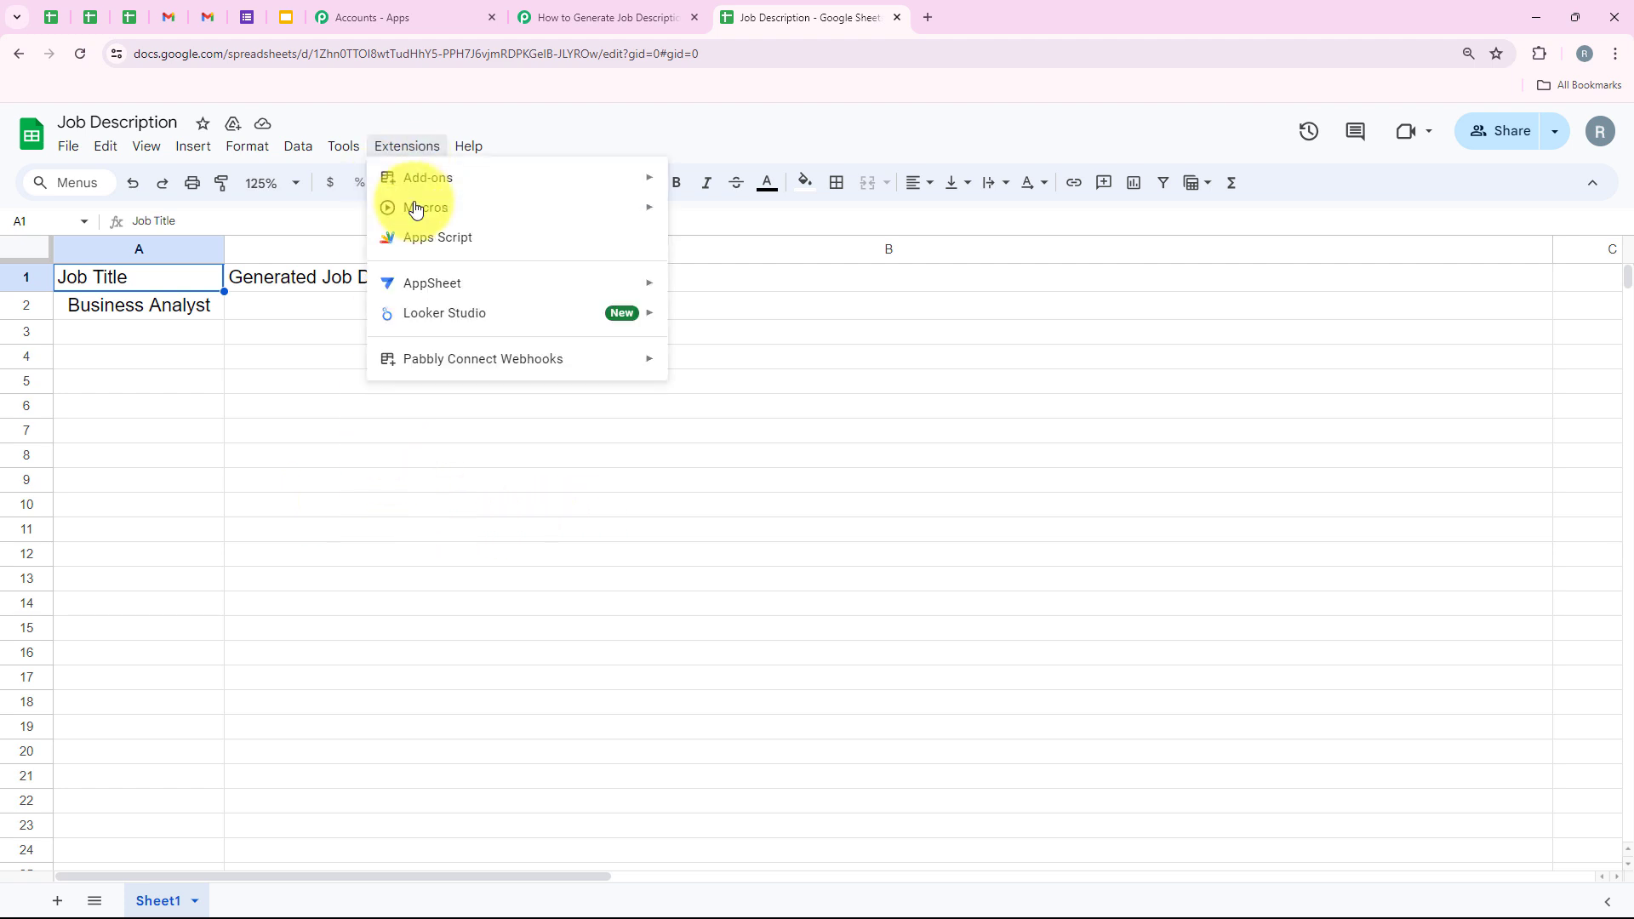
mouse_move(417, 358)
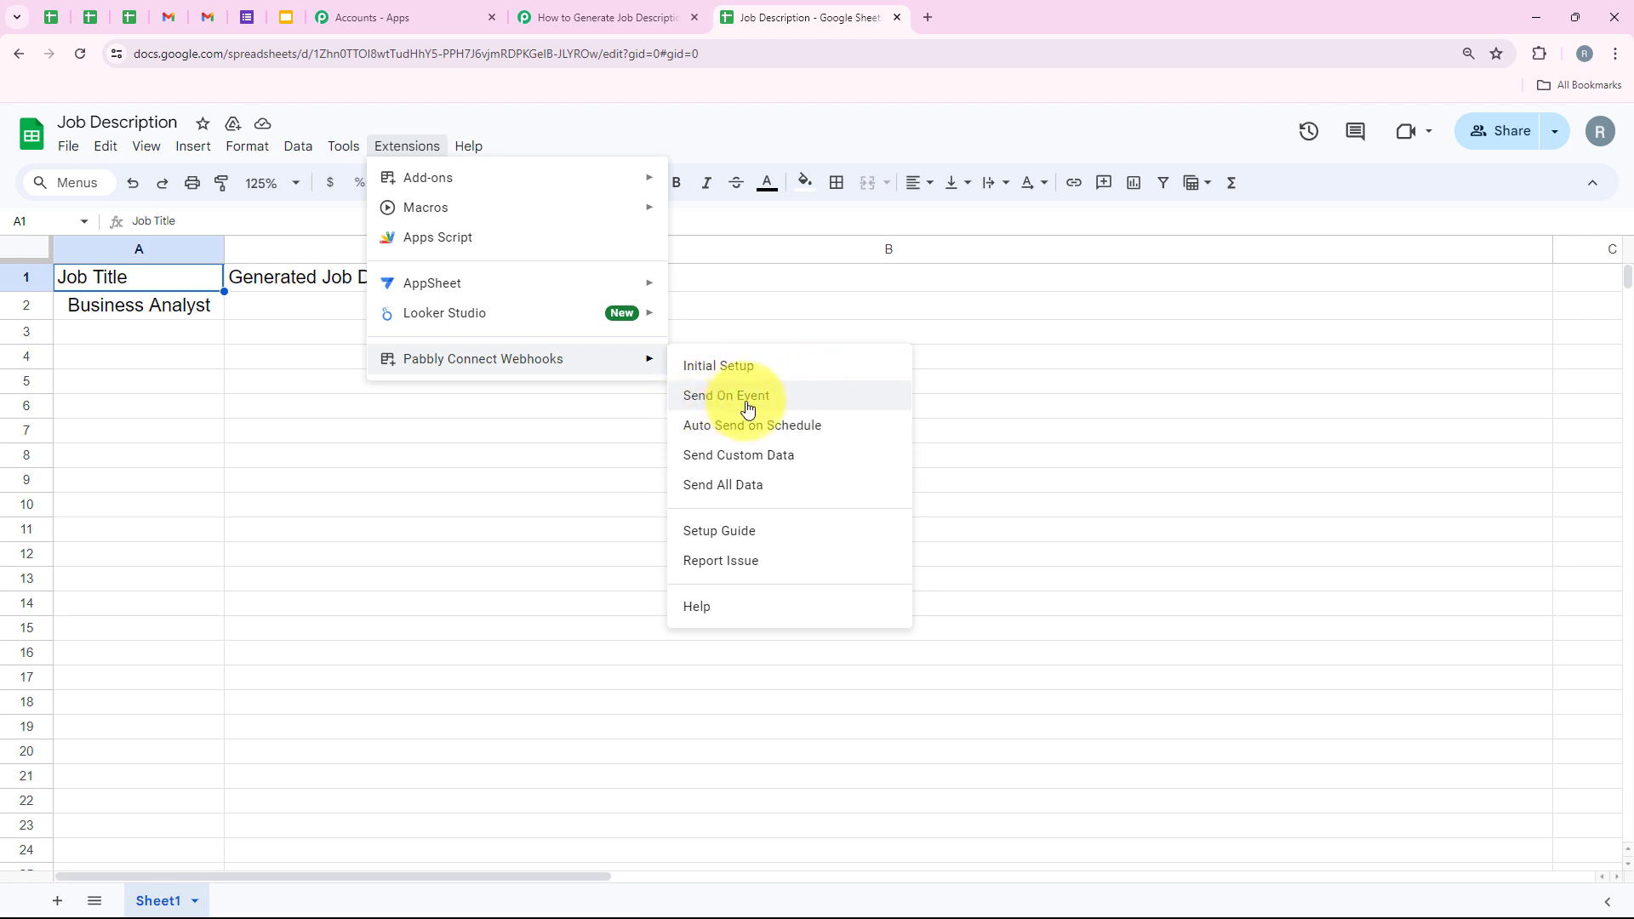
left_click(707, 409)
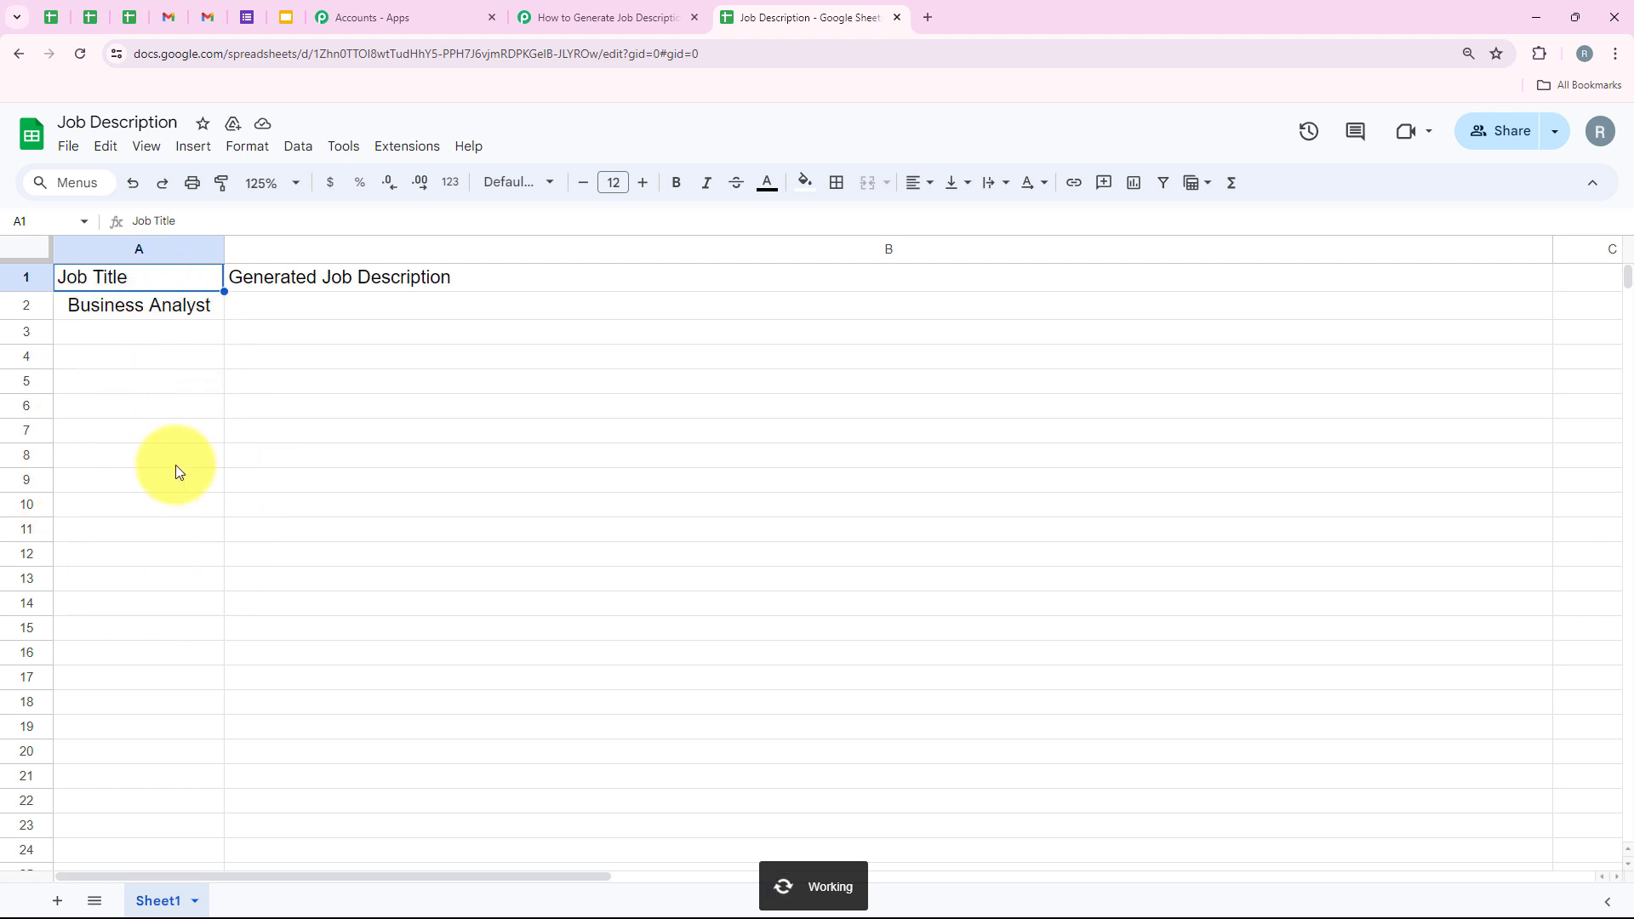
left_click(409, 144)
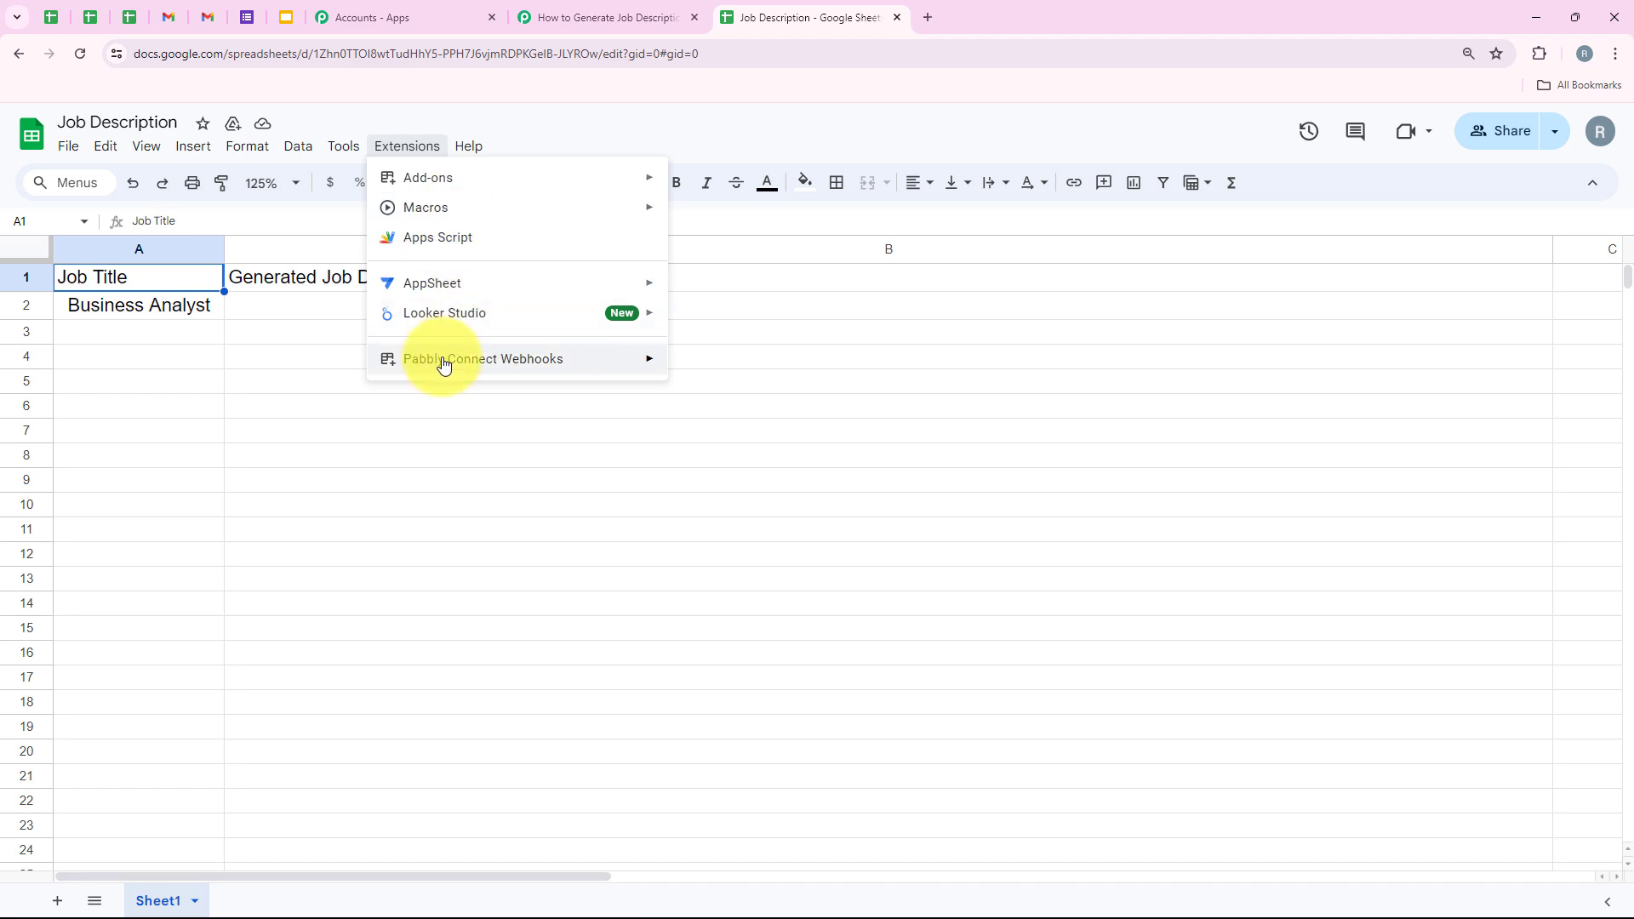
mouse_move(437, 361)
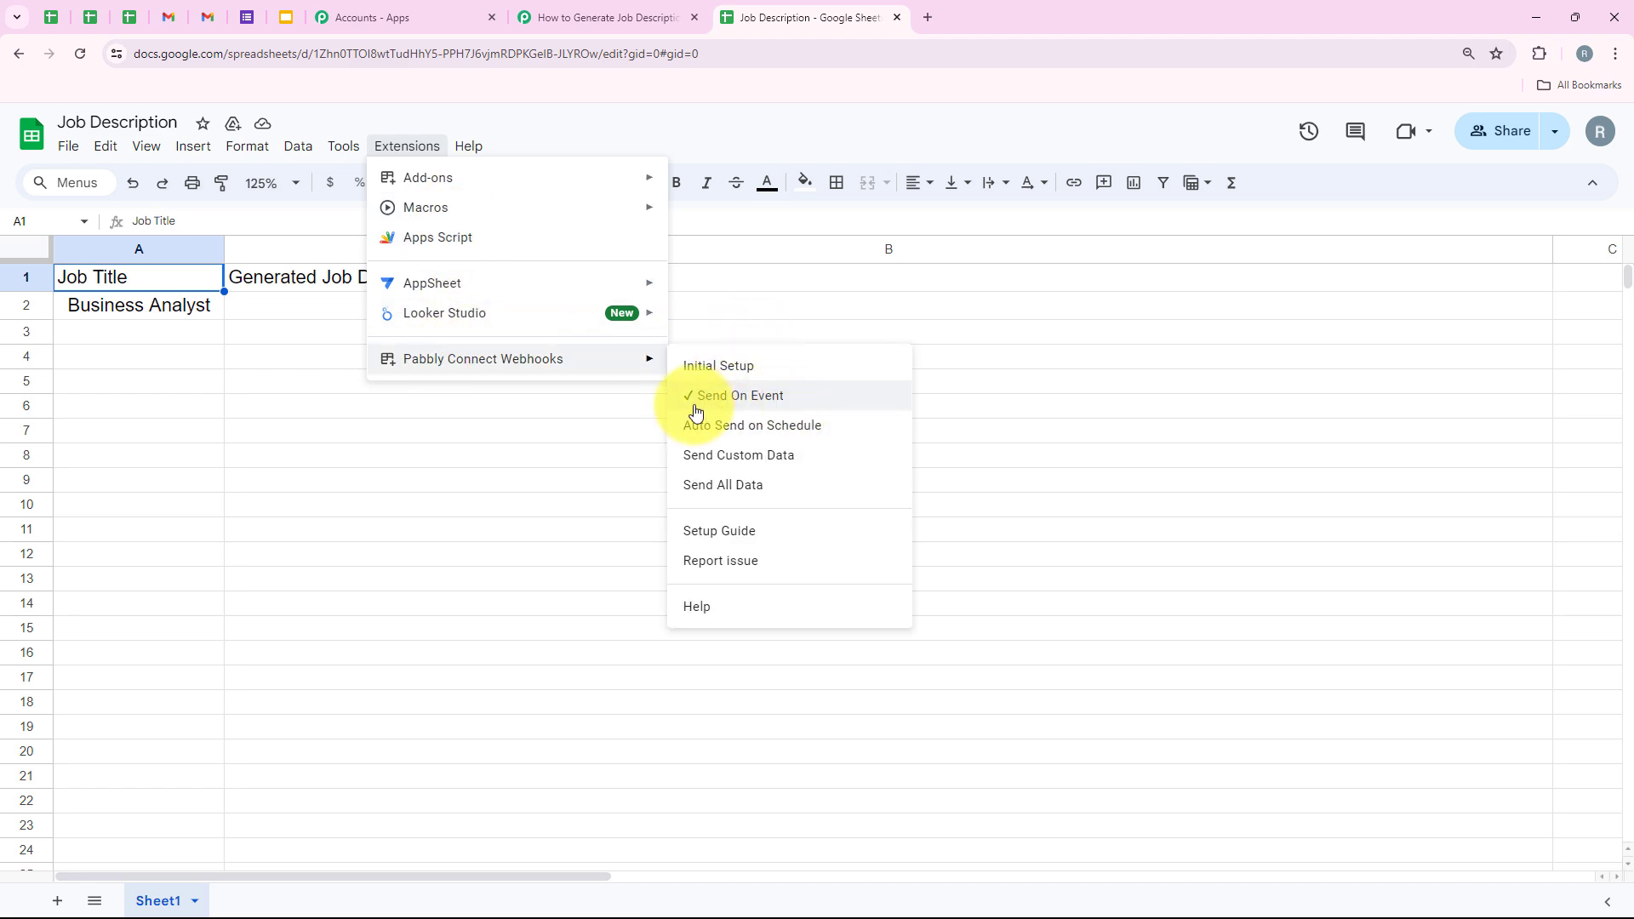
left_click(570, 490)
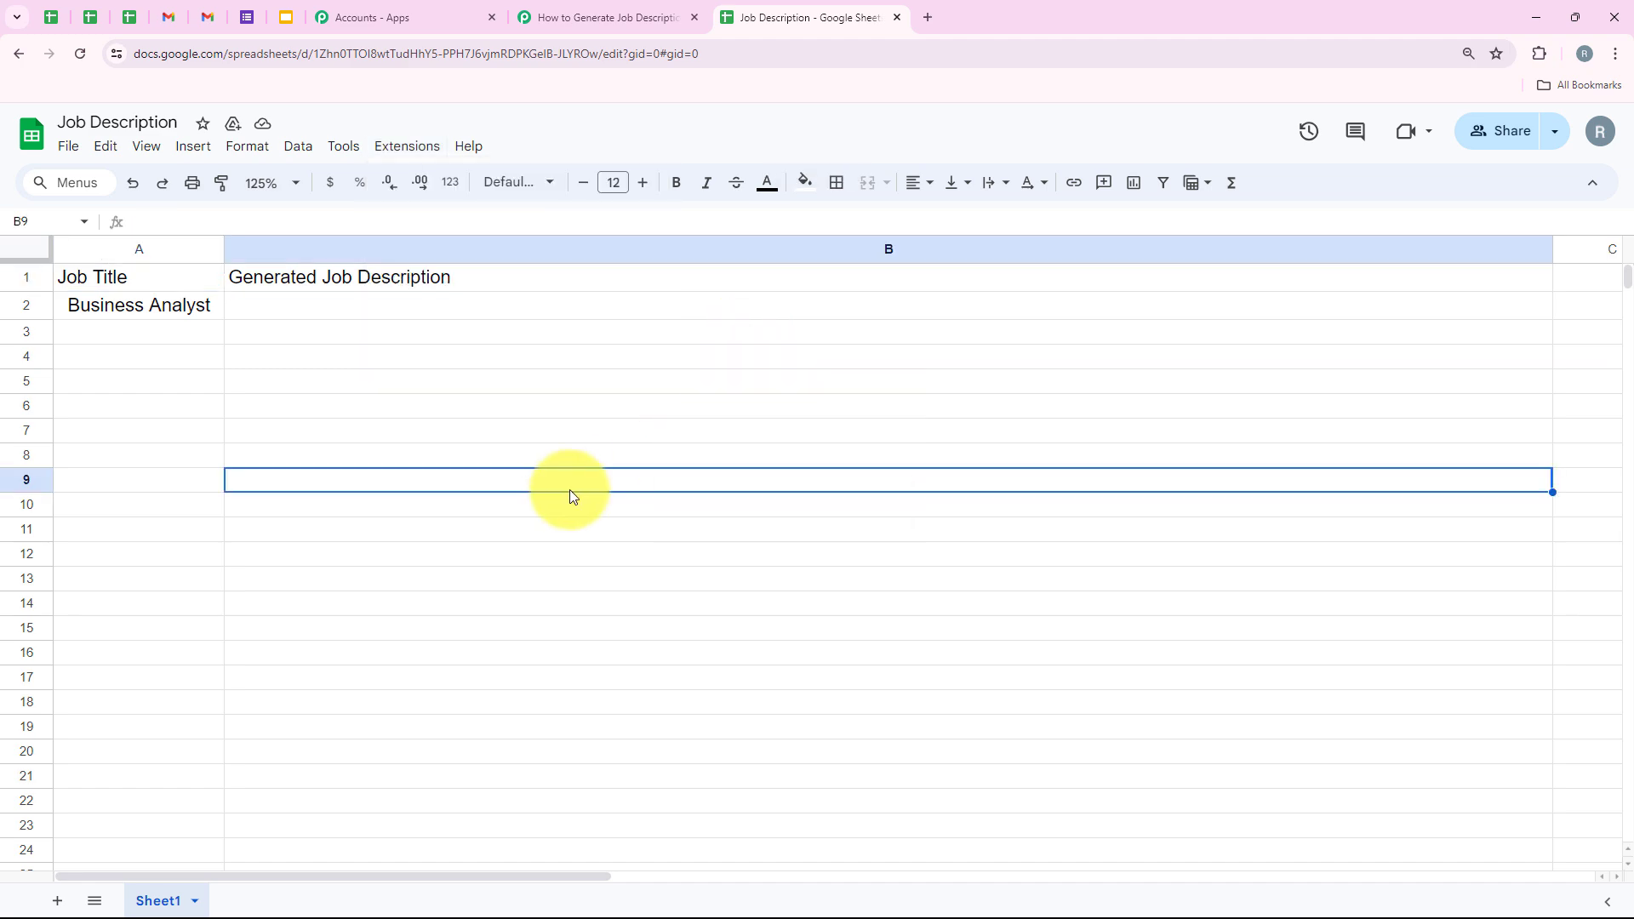
- Switch to the Pabbly Connect workflow and examine the captured webhook response, including the trigger column, spreadsheet name and job title
left_click(561, 4)
scroll(844, 295, "down", 4)
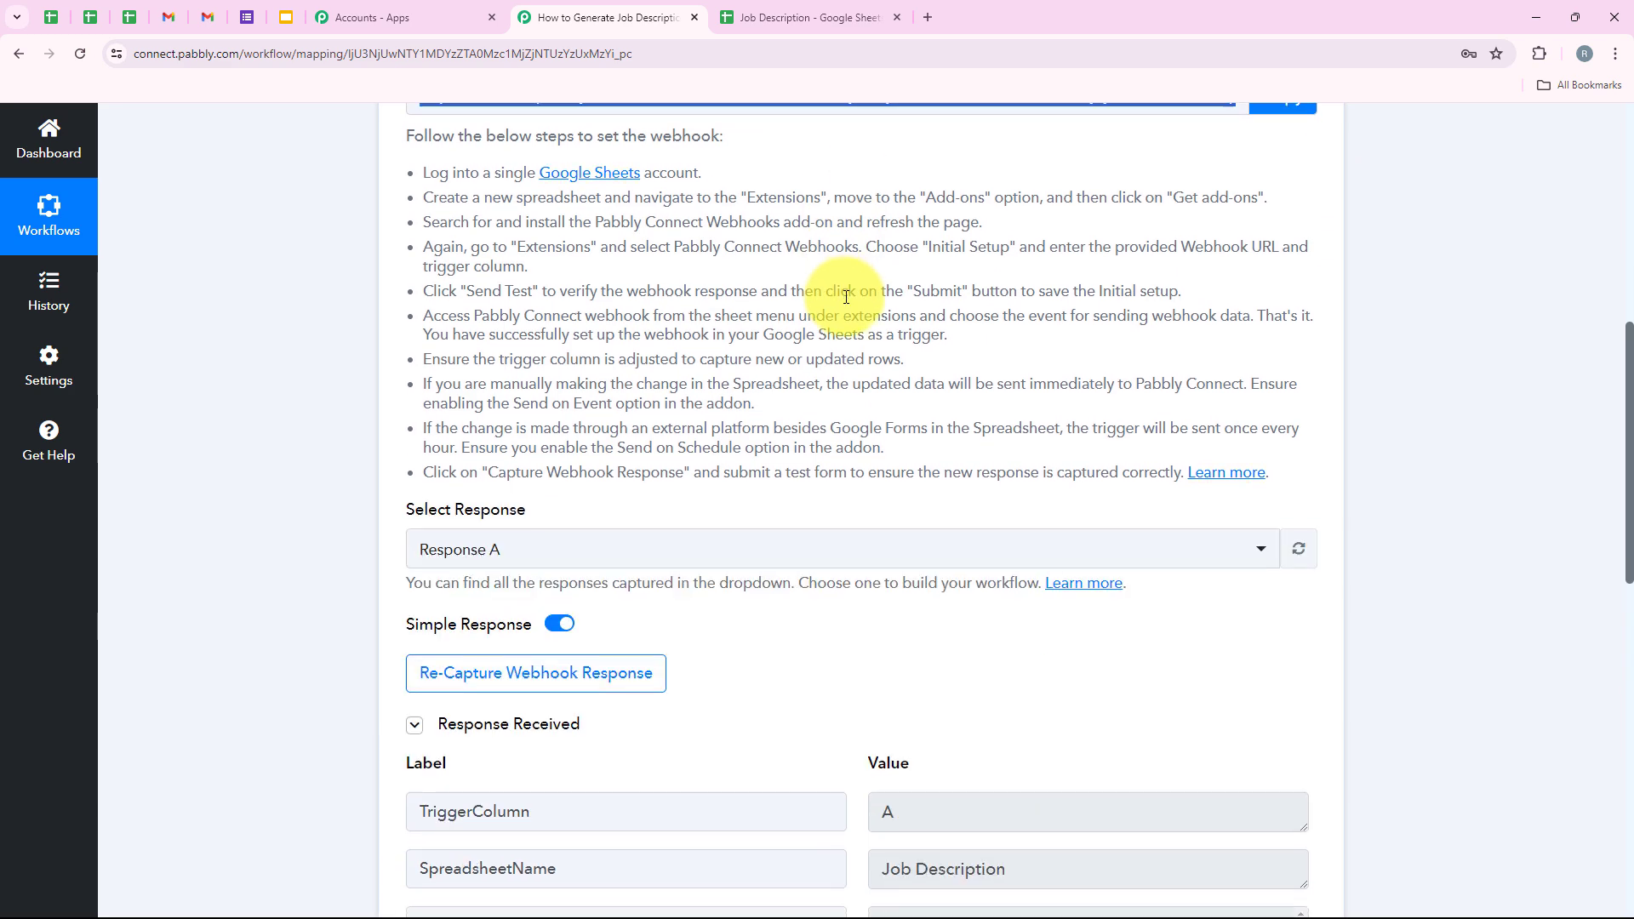
scroll(846, 297, "down", 5)
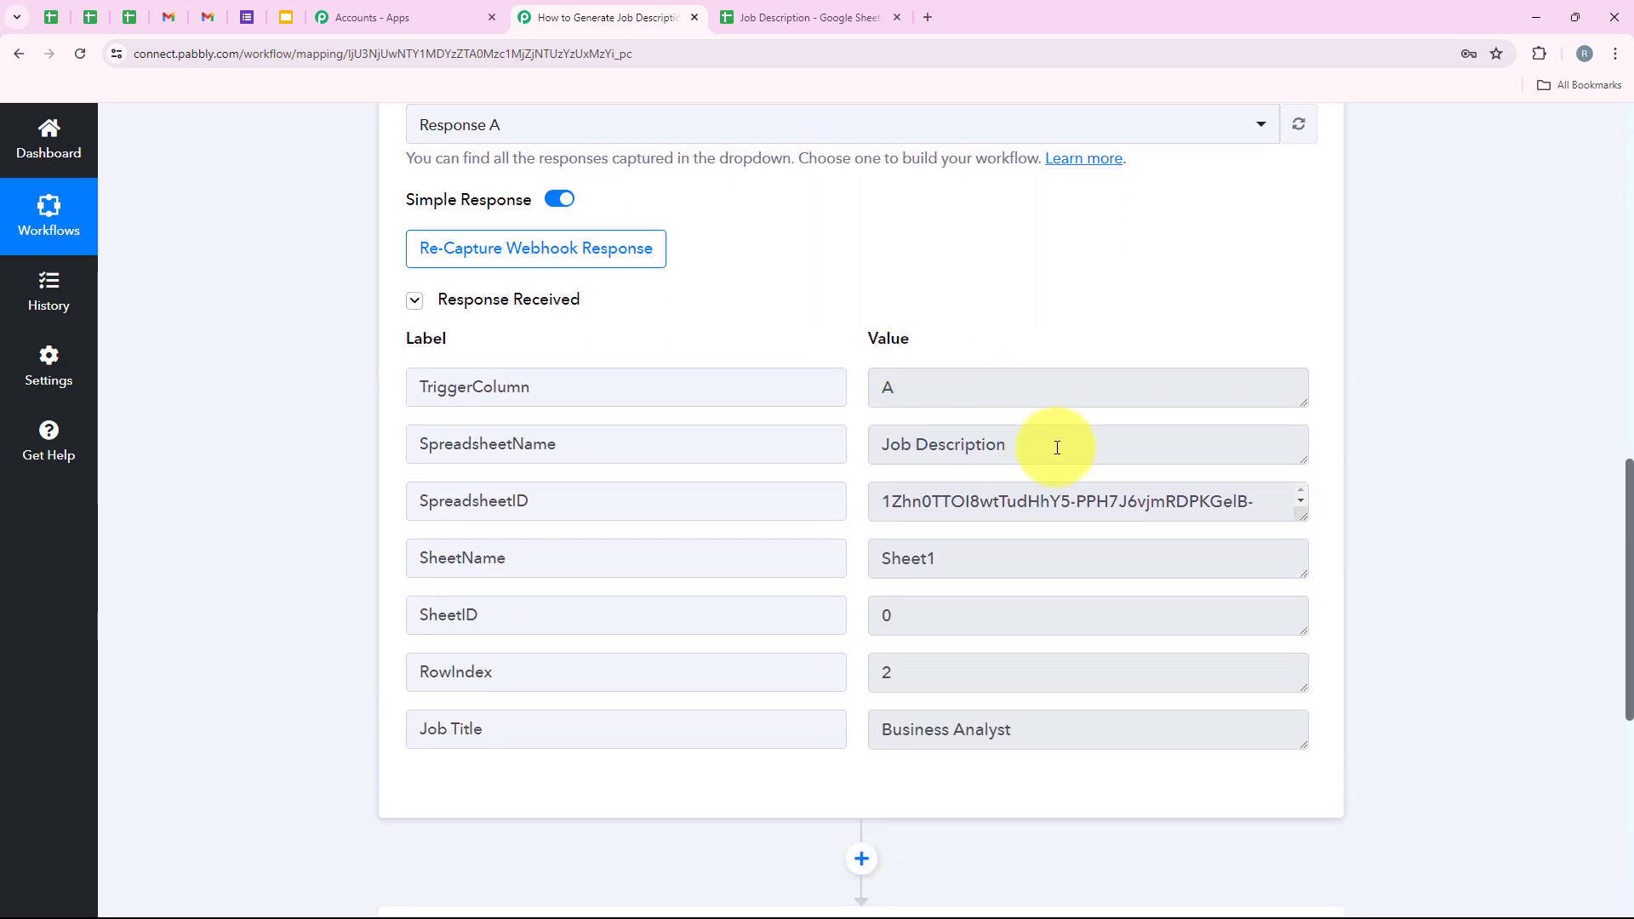
left_click(995, 391)
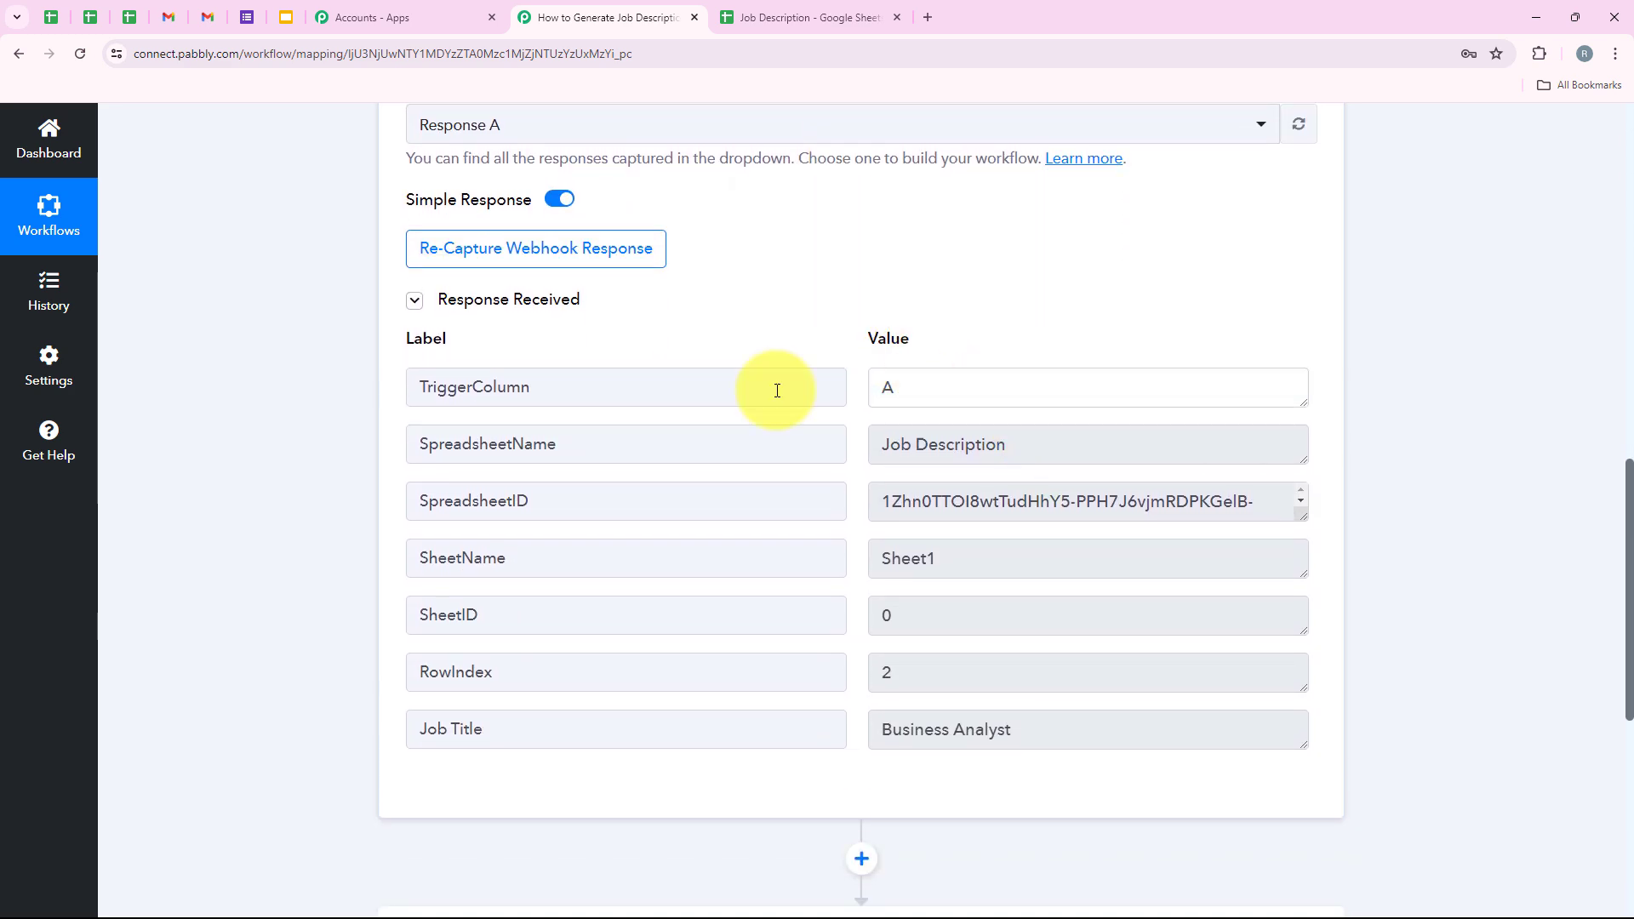
left_click(1003, 440)
left_click(885, 736)
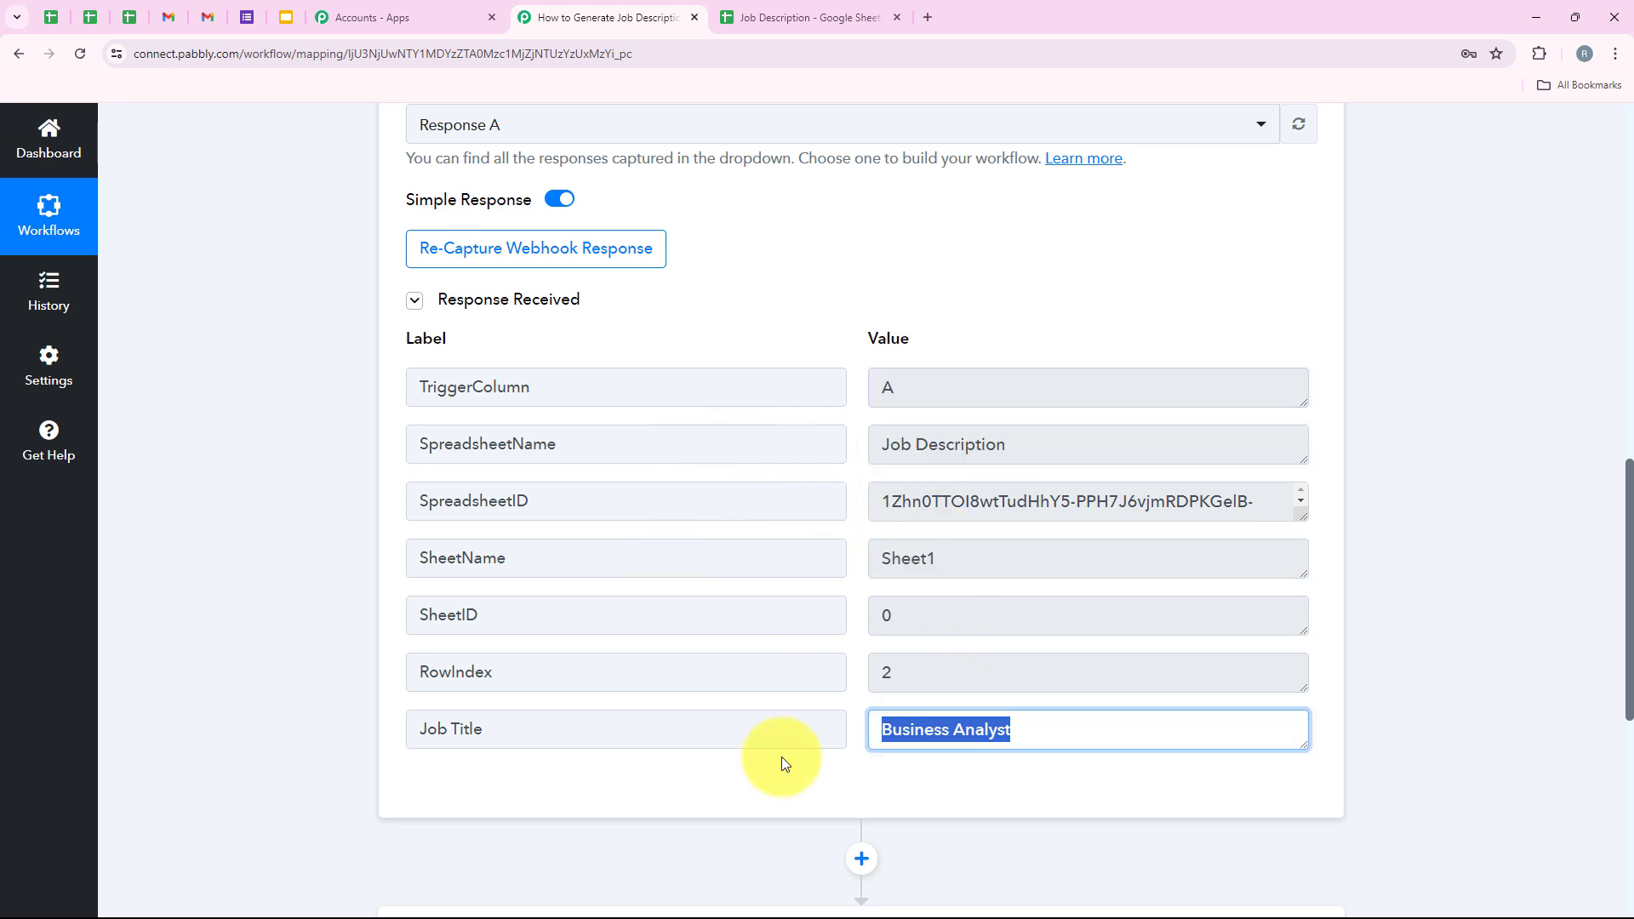
left_click(1032, 729)
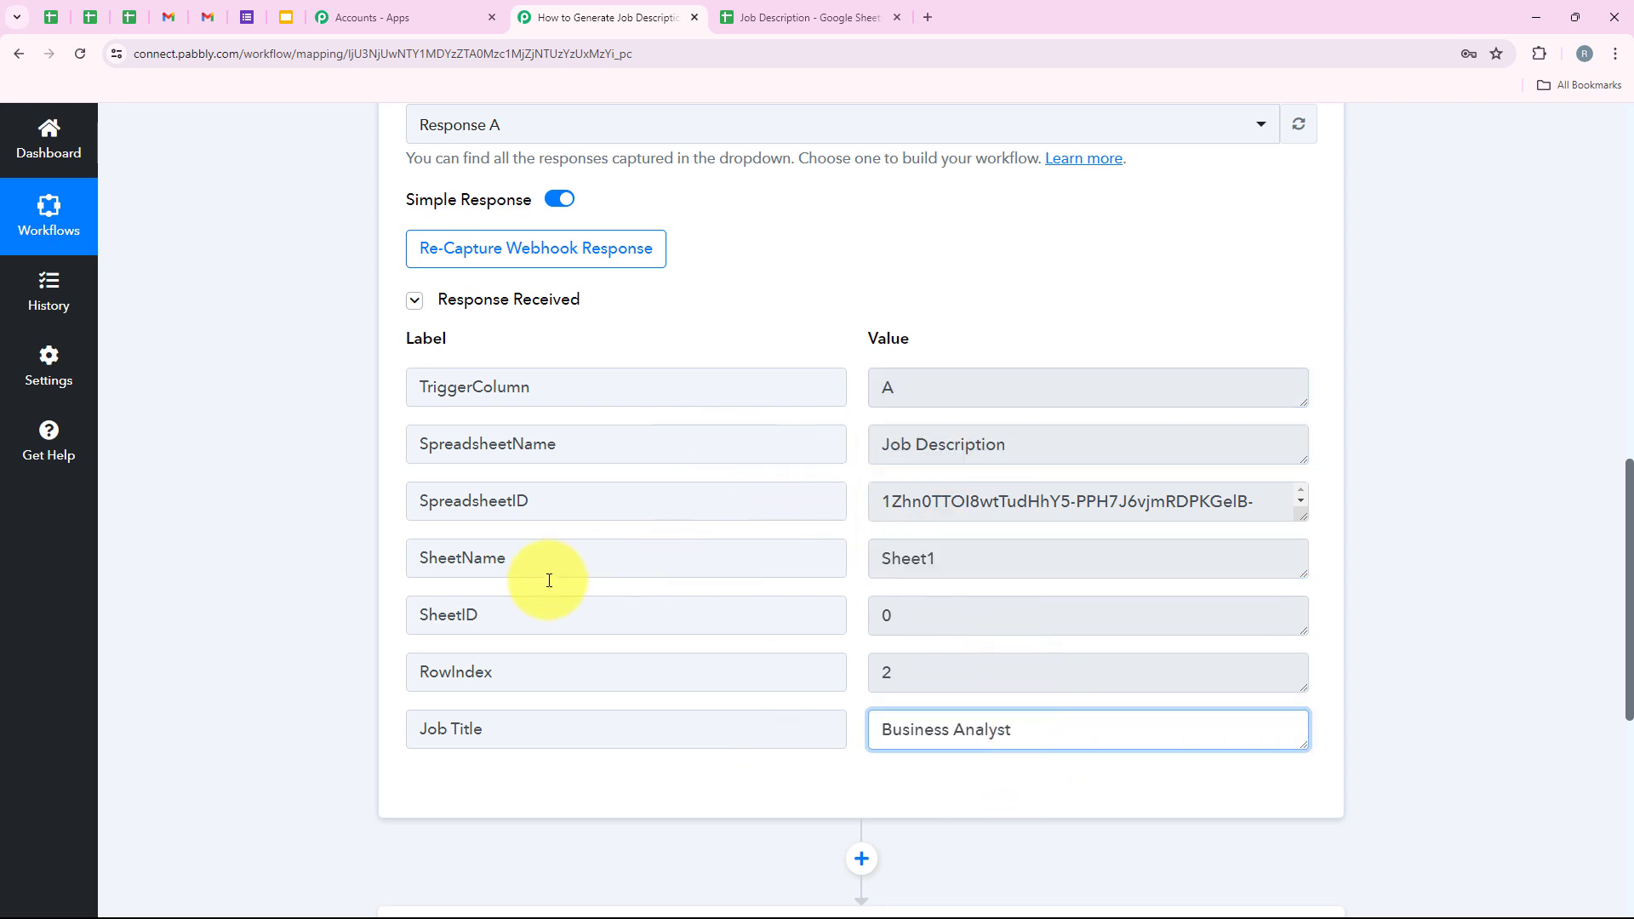
- Collapse the Google Sheets trigger and expand the workflow's second step for choosing the action application
scroll(313, 580, "down", 1)
scroll(340, 401, "up", 10)
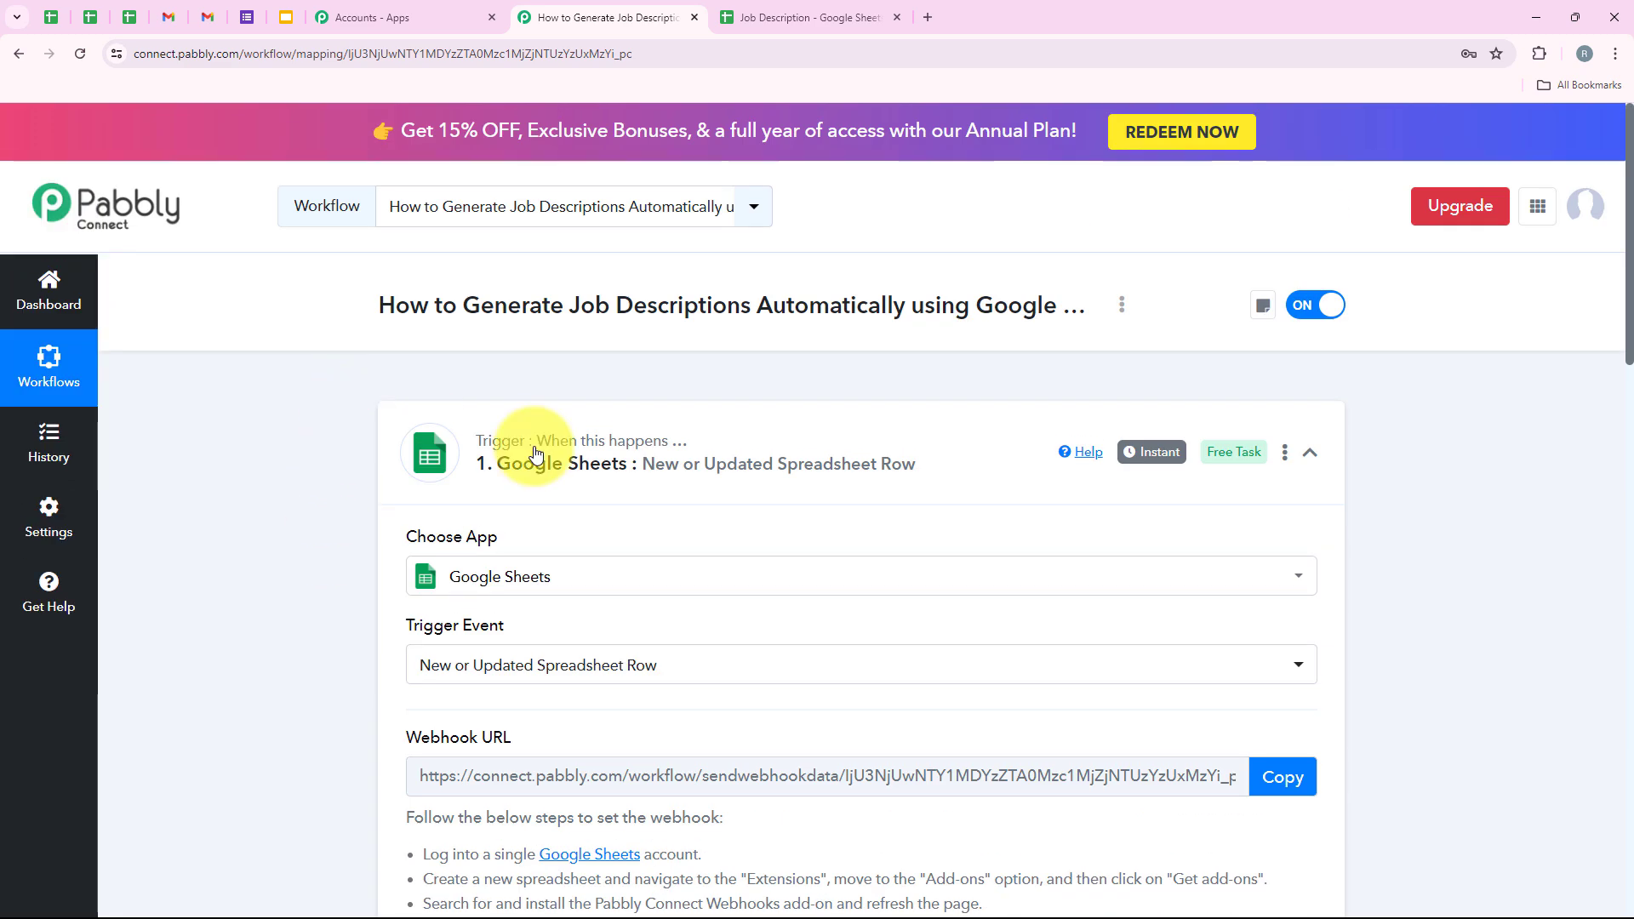
left_click(674, 459)
left_click(539, 678)
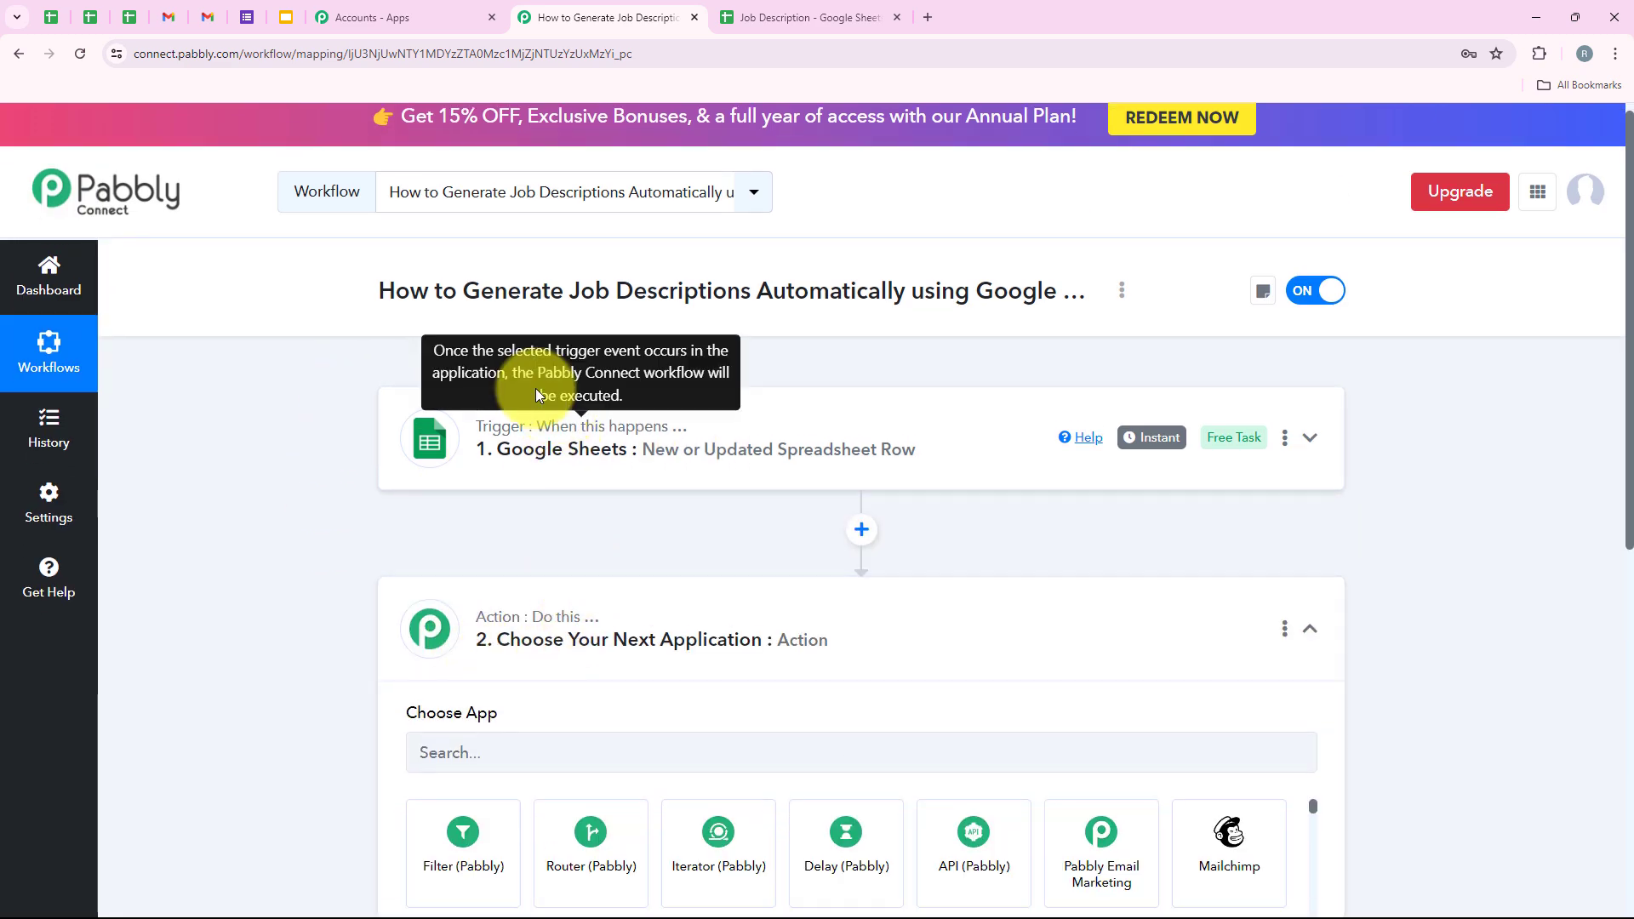
- Search the action apps for "Google Ge" and choose Google Generative AI as the workflow's second step
scroll(511, 425, "down", 3)
left_click(494, 481)
type("G")
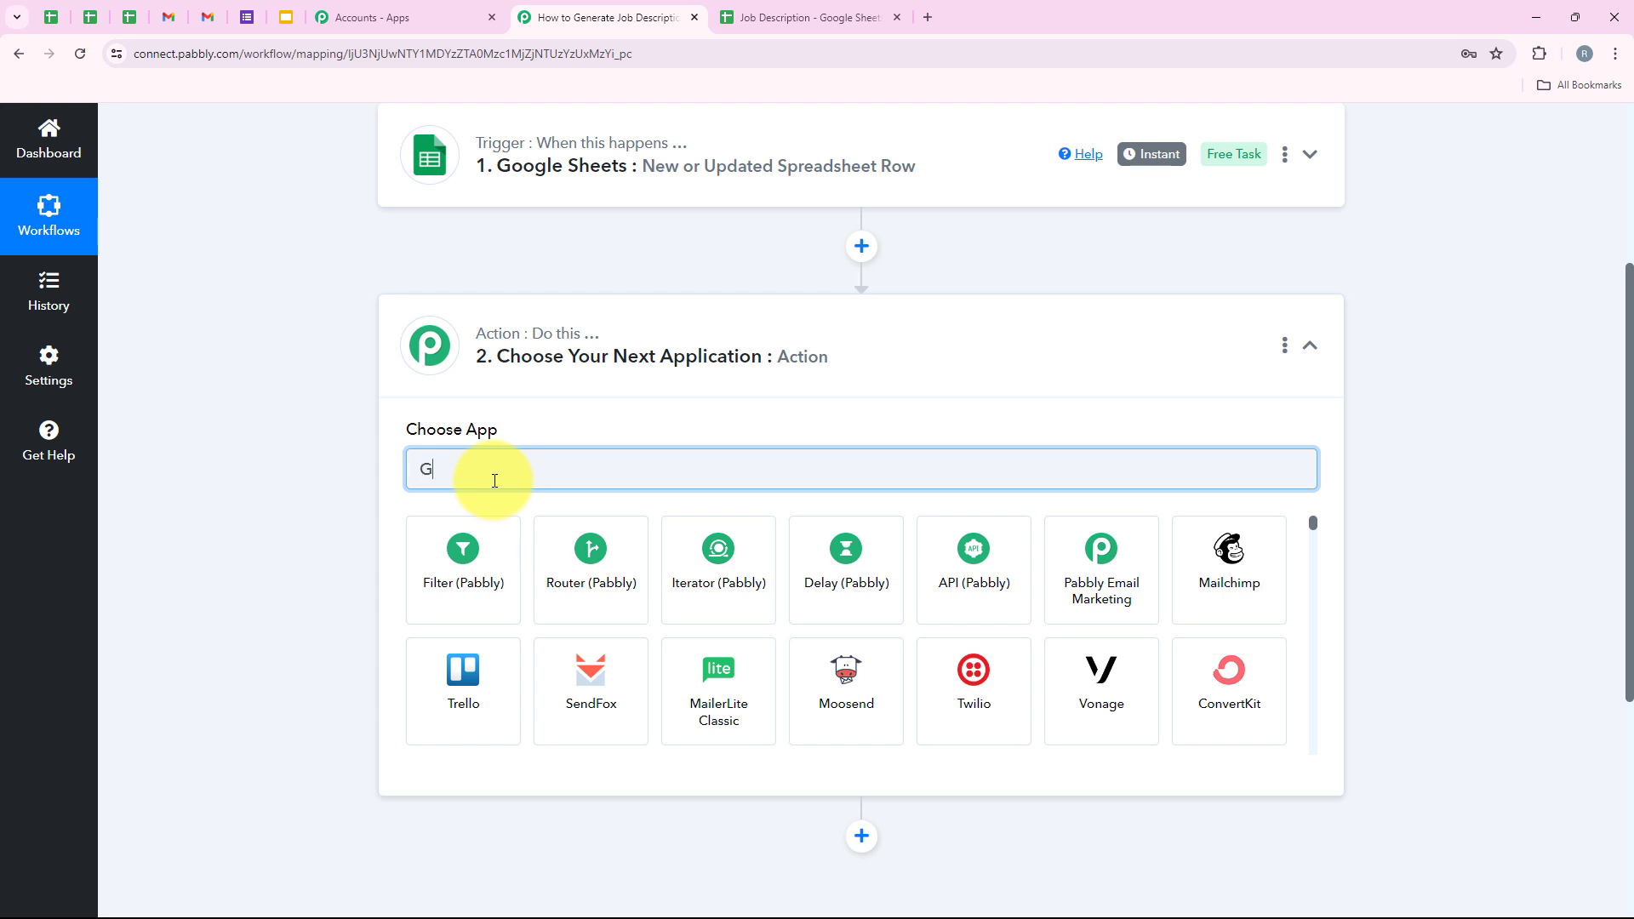
type("oogle")
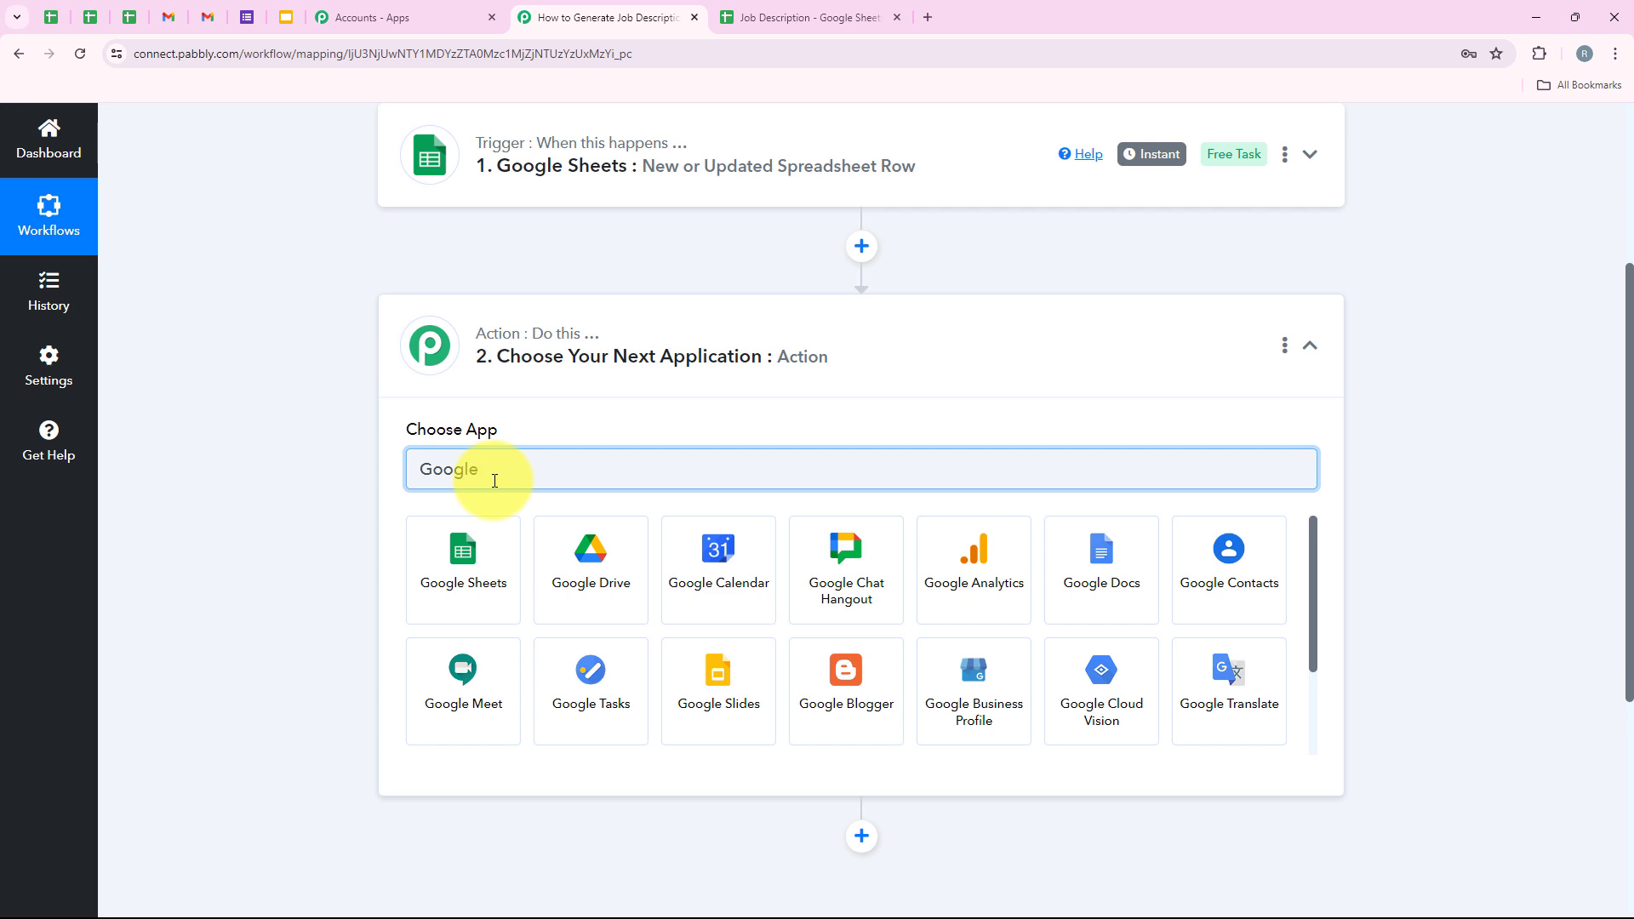
type("Ge")
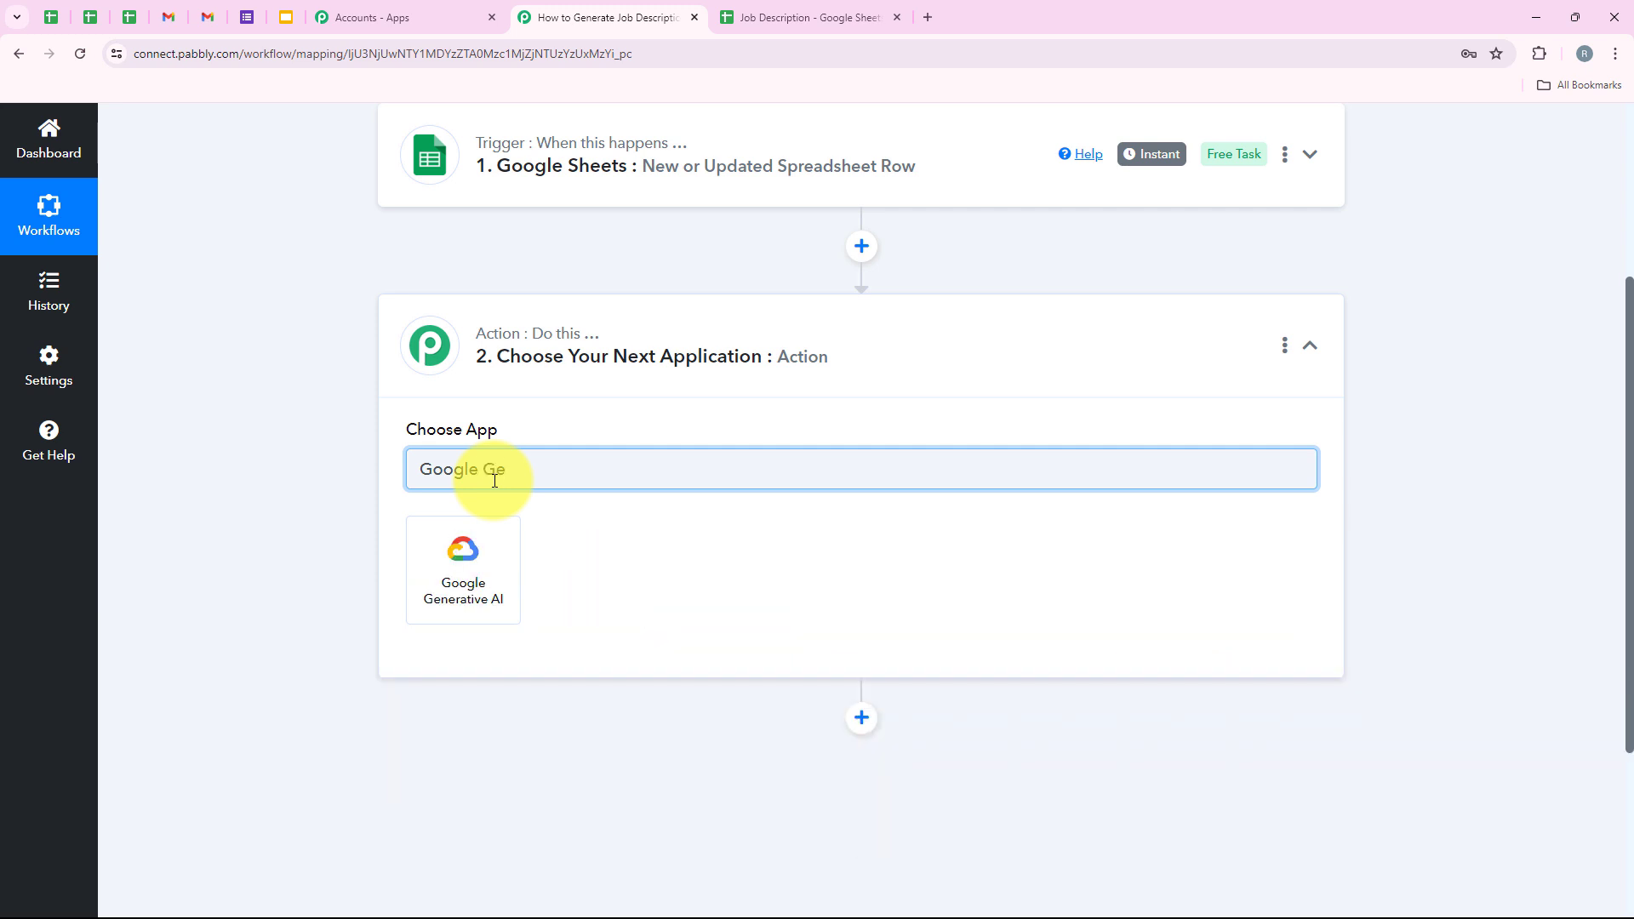
left_click(480, 553)
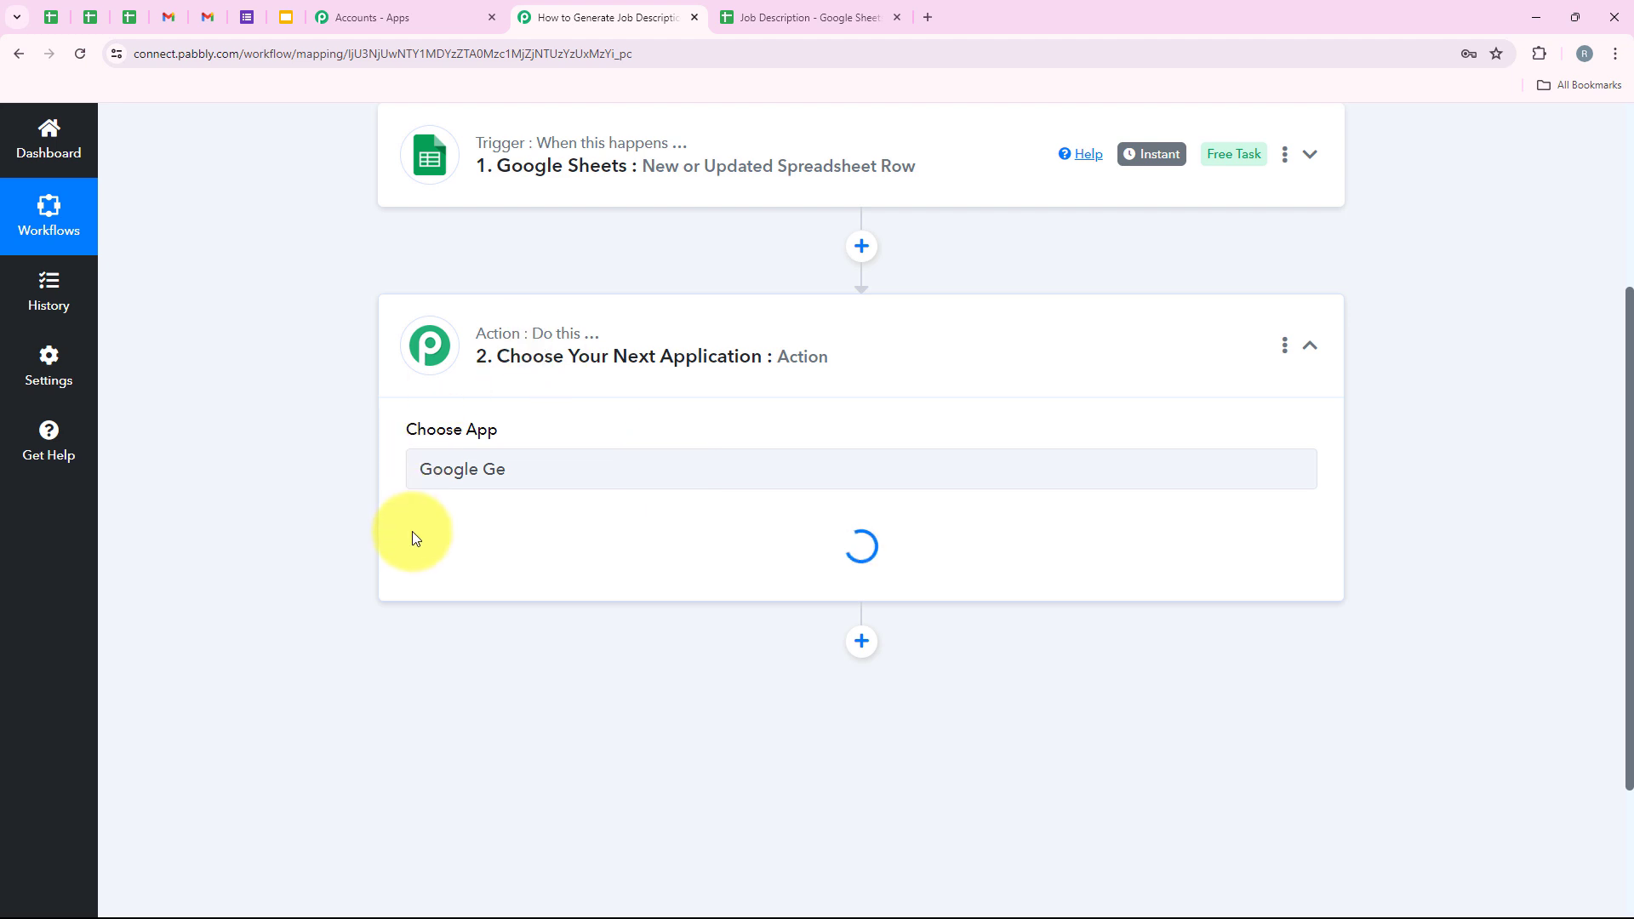
- Set the Google Generative AI action event to Generate Content
left_click_drag(400, 527, 492, 524)
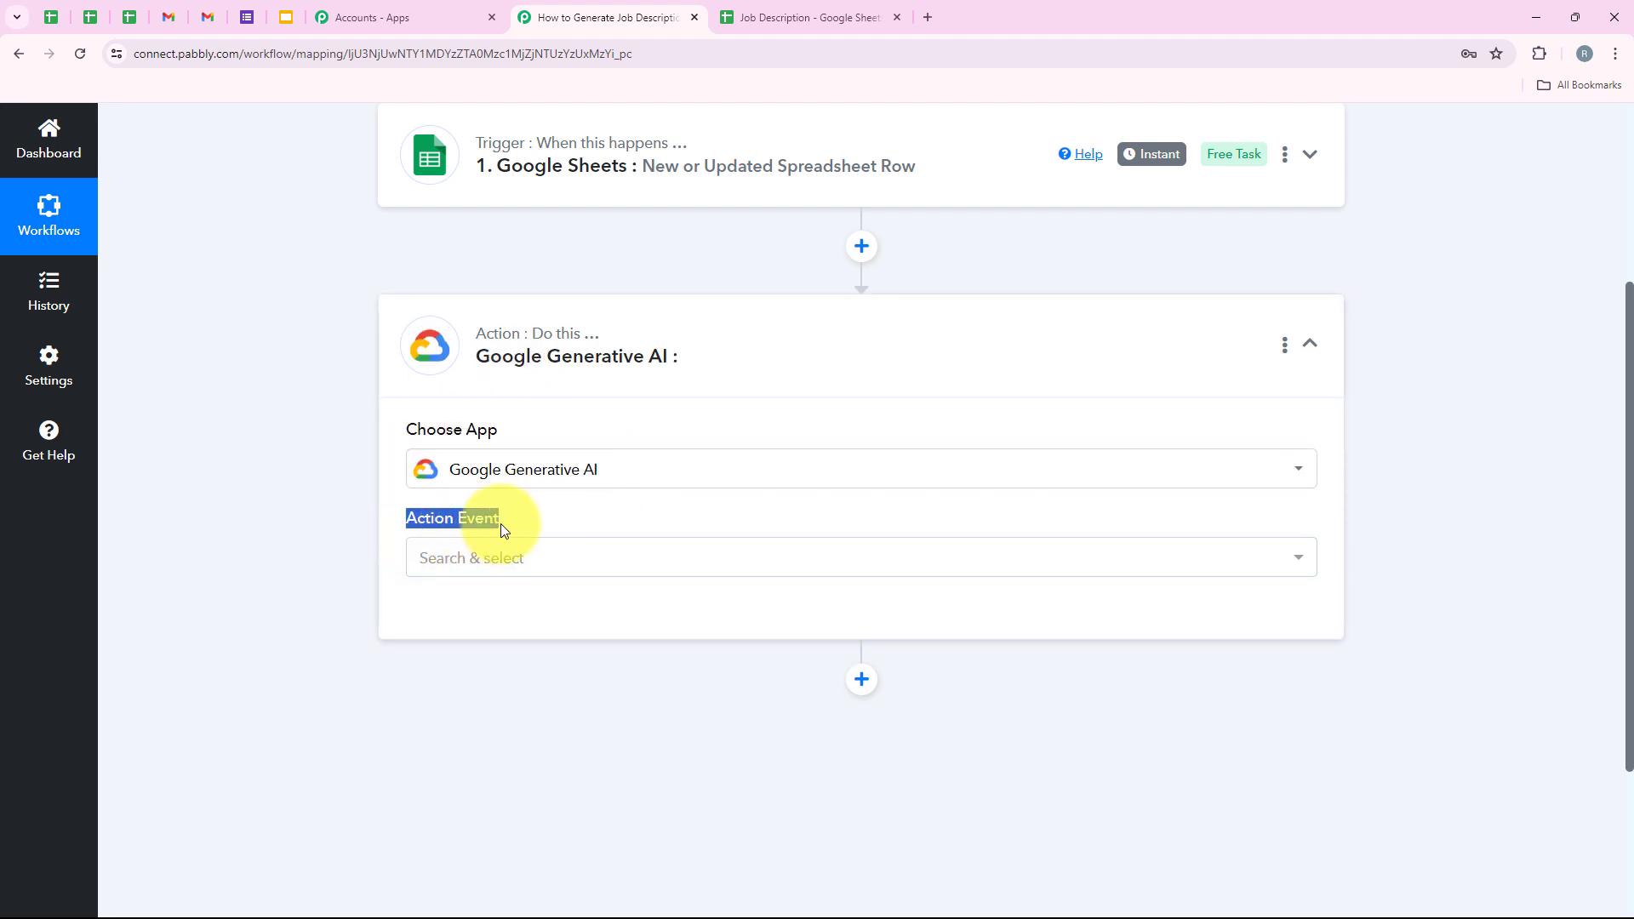
left_click(507, 555)
left_click(453, 683)
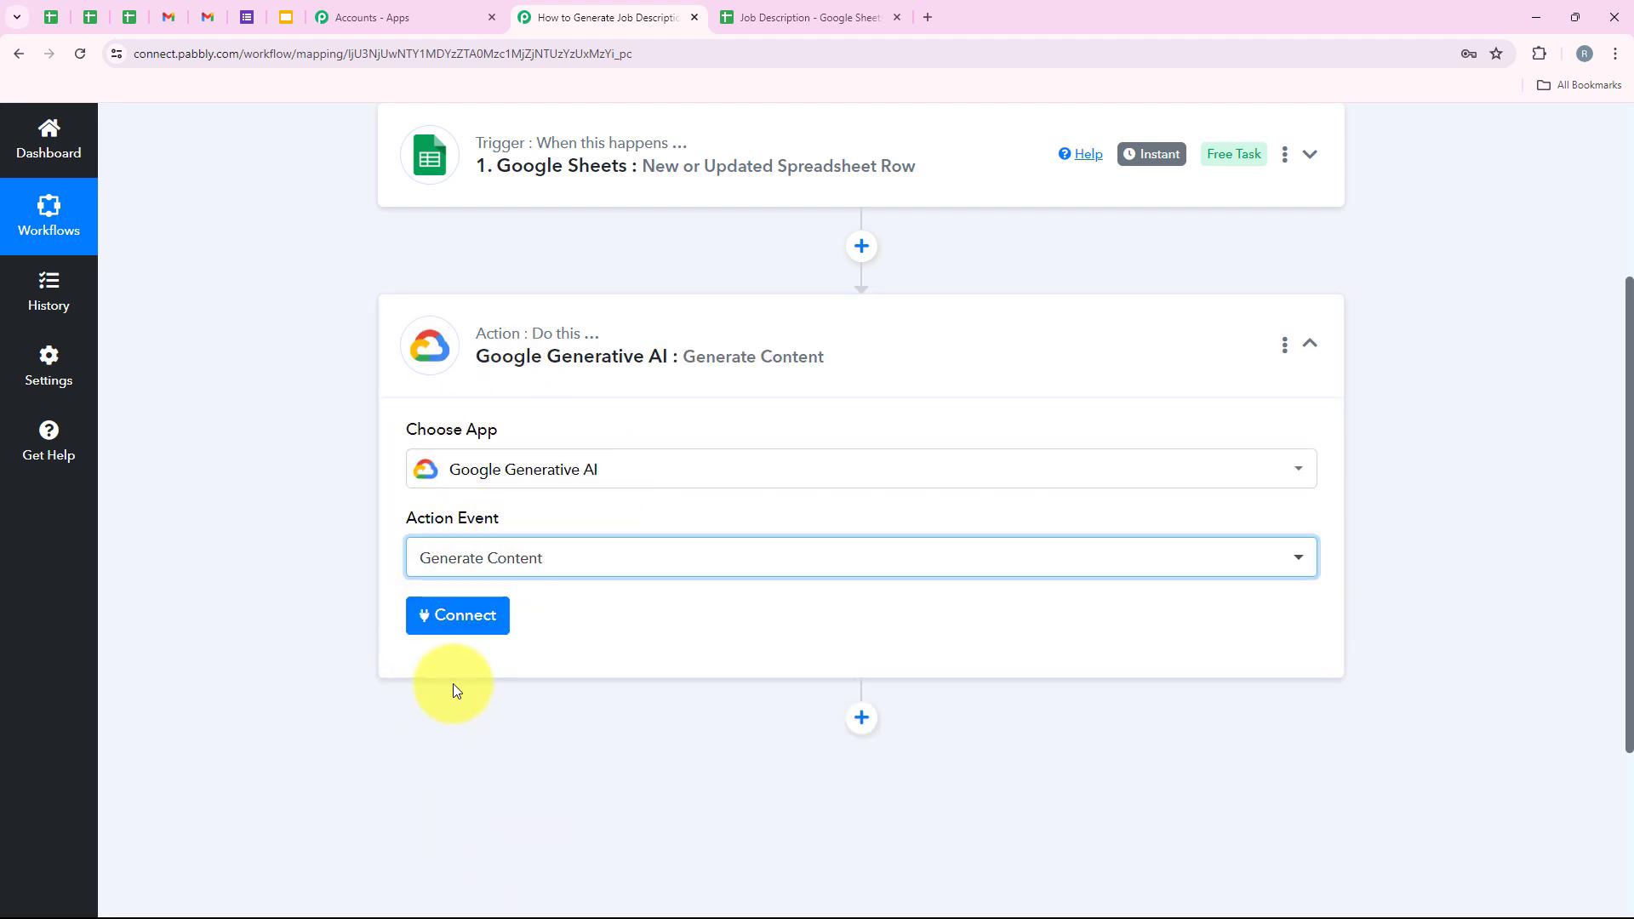
- Start connecting a Google Generative AI account and choose Add New Connection instead of an existing one
left_click(498, 600)
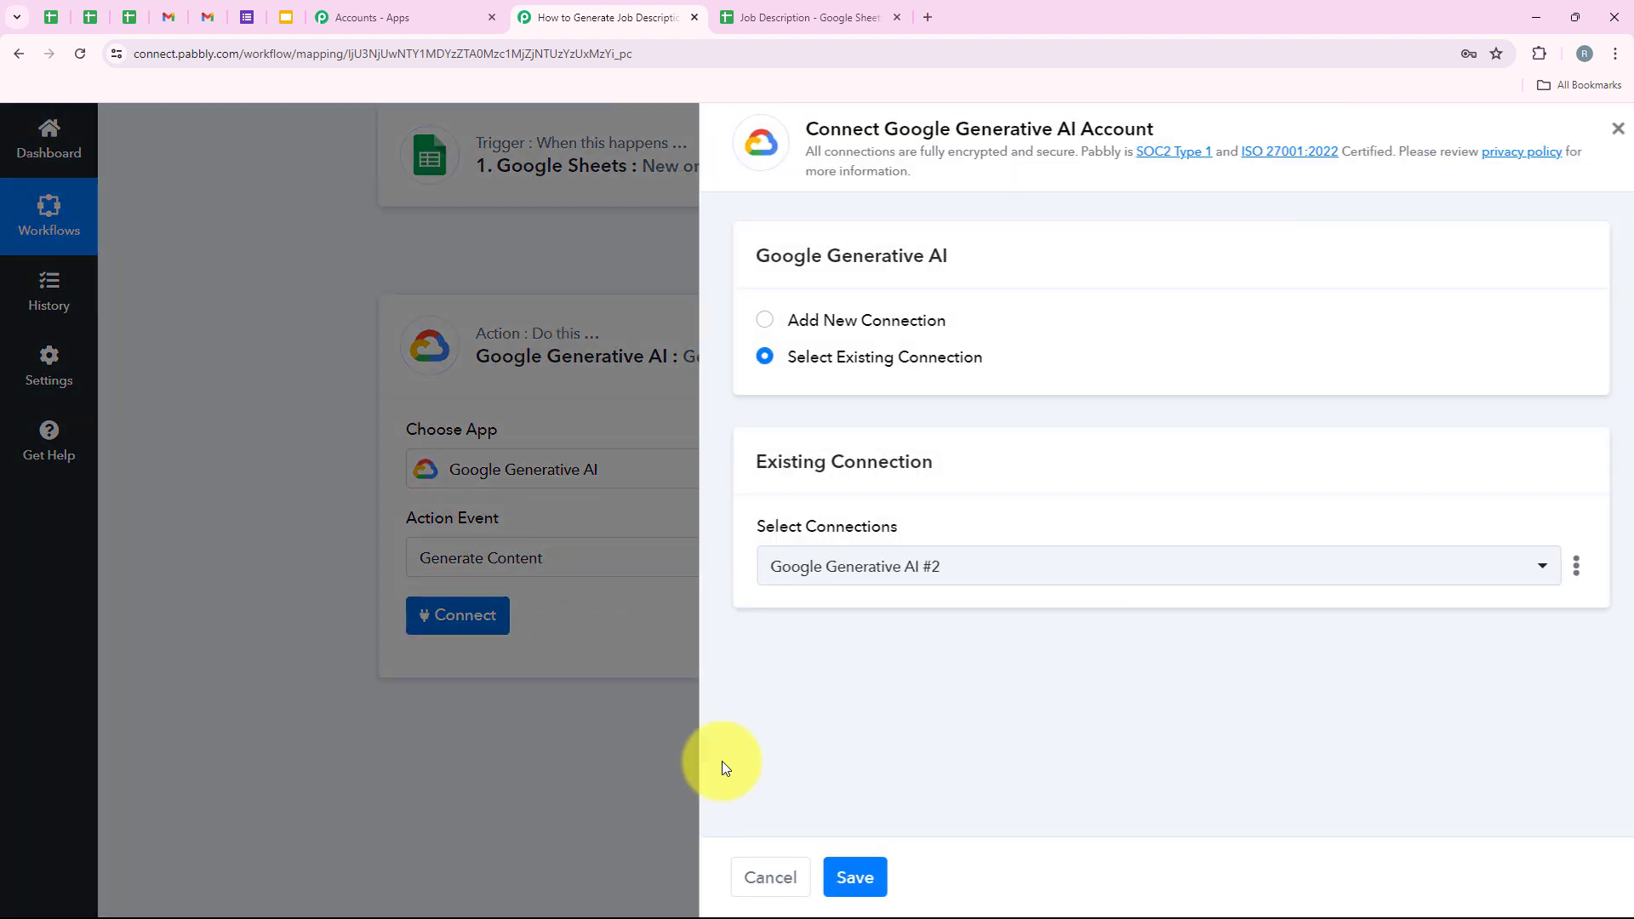
left_click_drag(778, 324, 918, 349)
left_click_drag(776, 361, 977, 361)
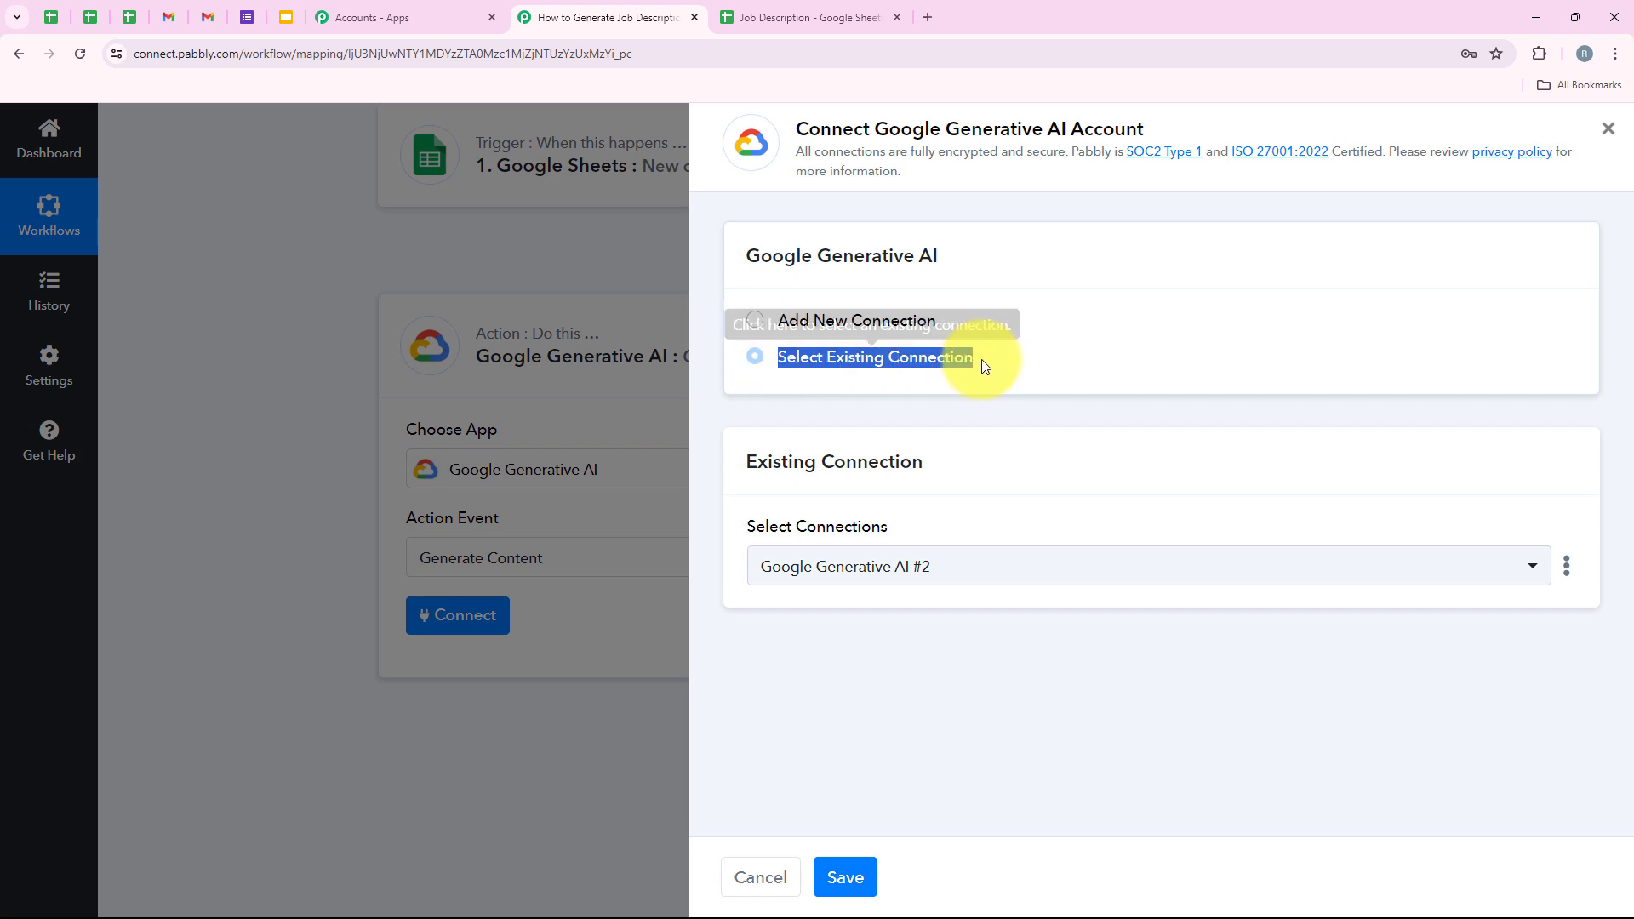
left_click(976, 422)
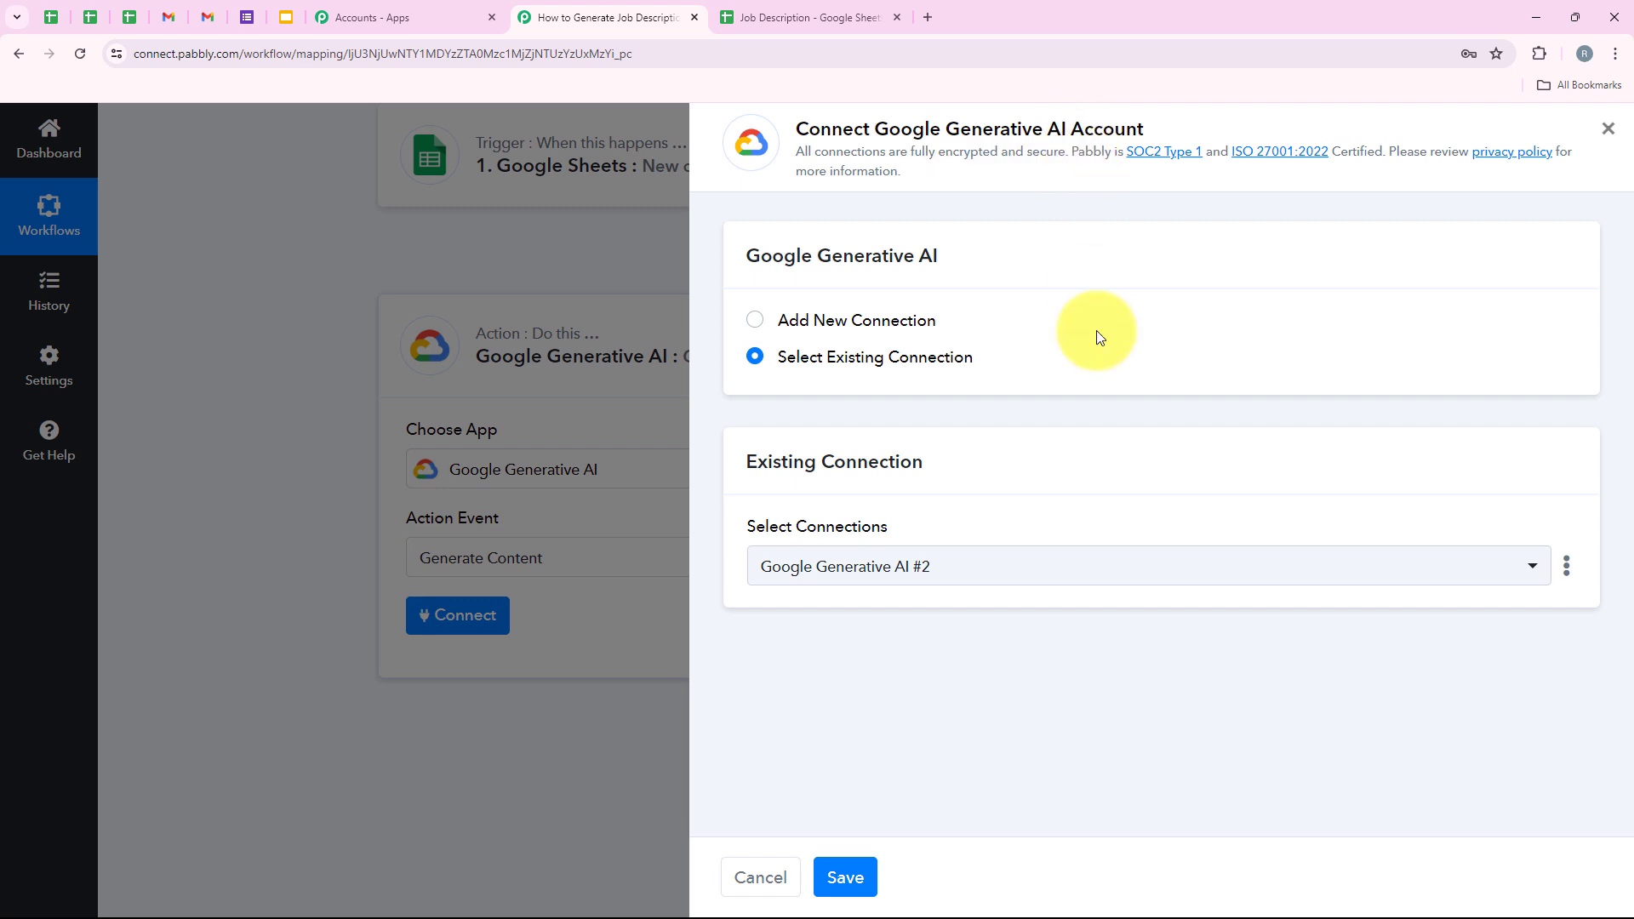
left_click(795, 359)
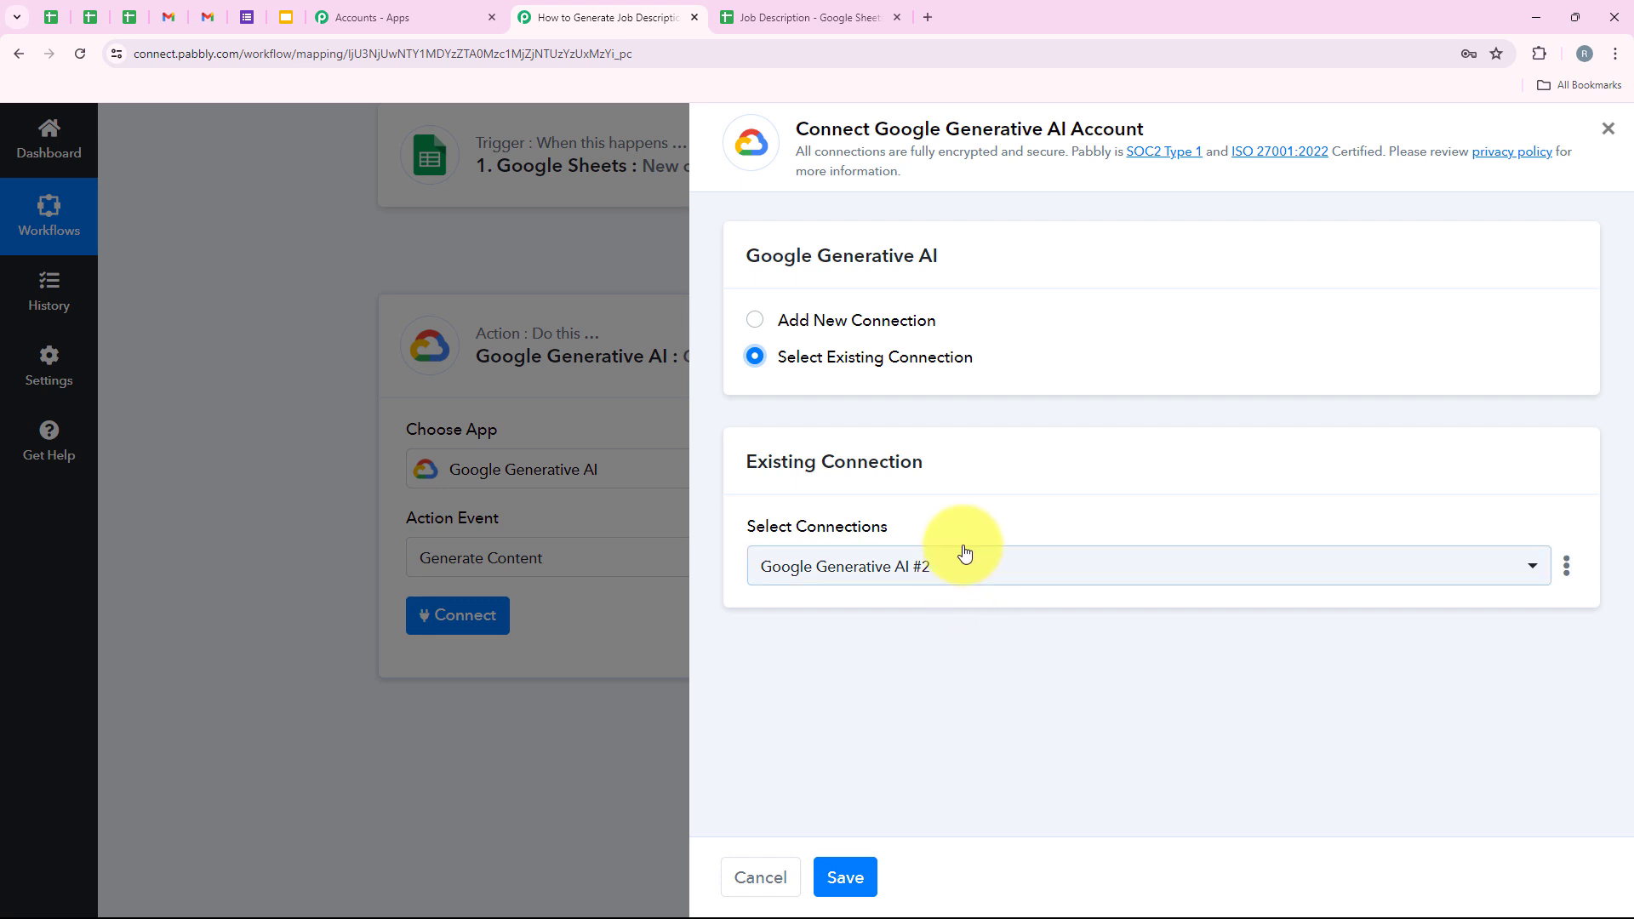
left_click(882, 320)
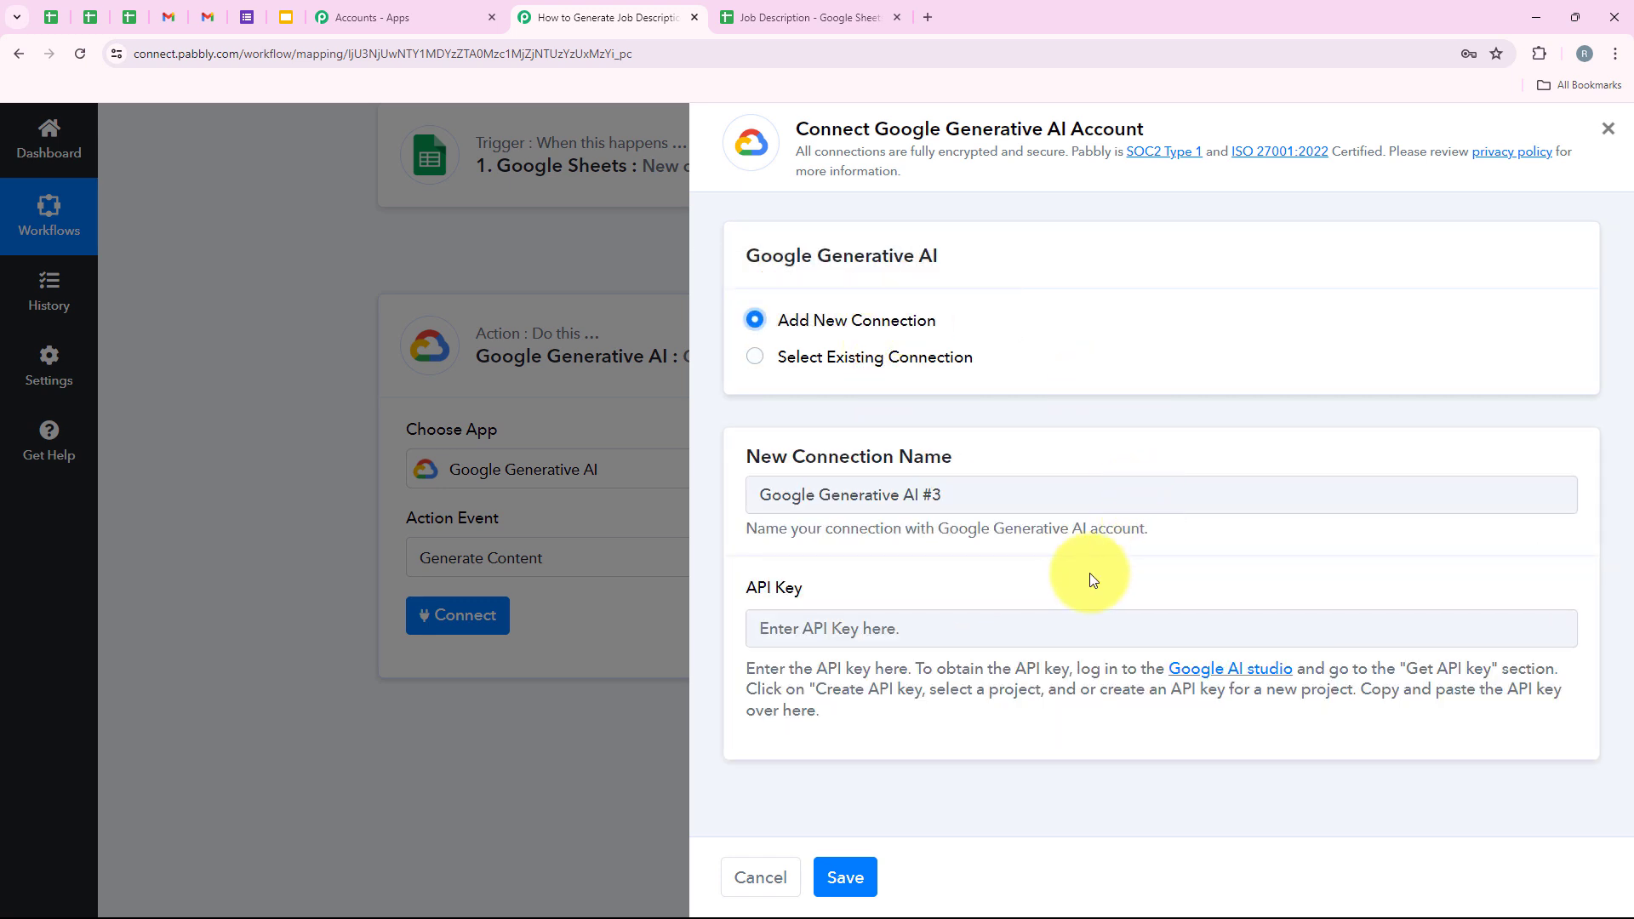
- Review the API key instructions, follow their link to Google AI Studio and open its API keys page
left_click_drag(749, 586, 804, 585)
left_click(921, 606)
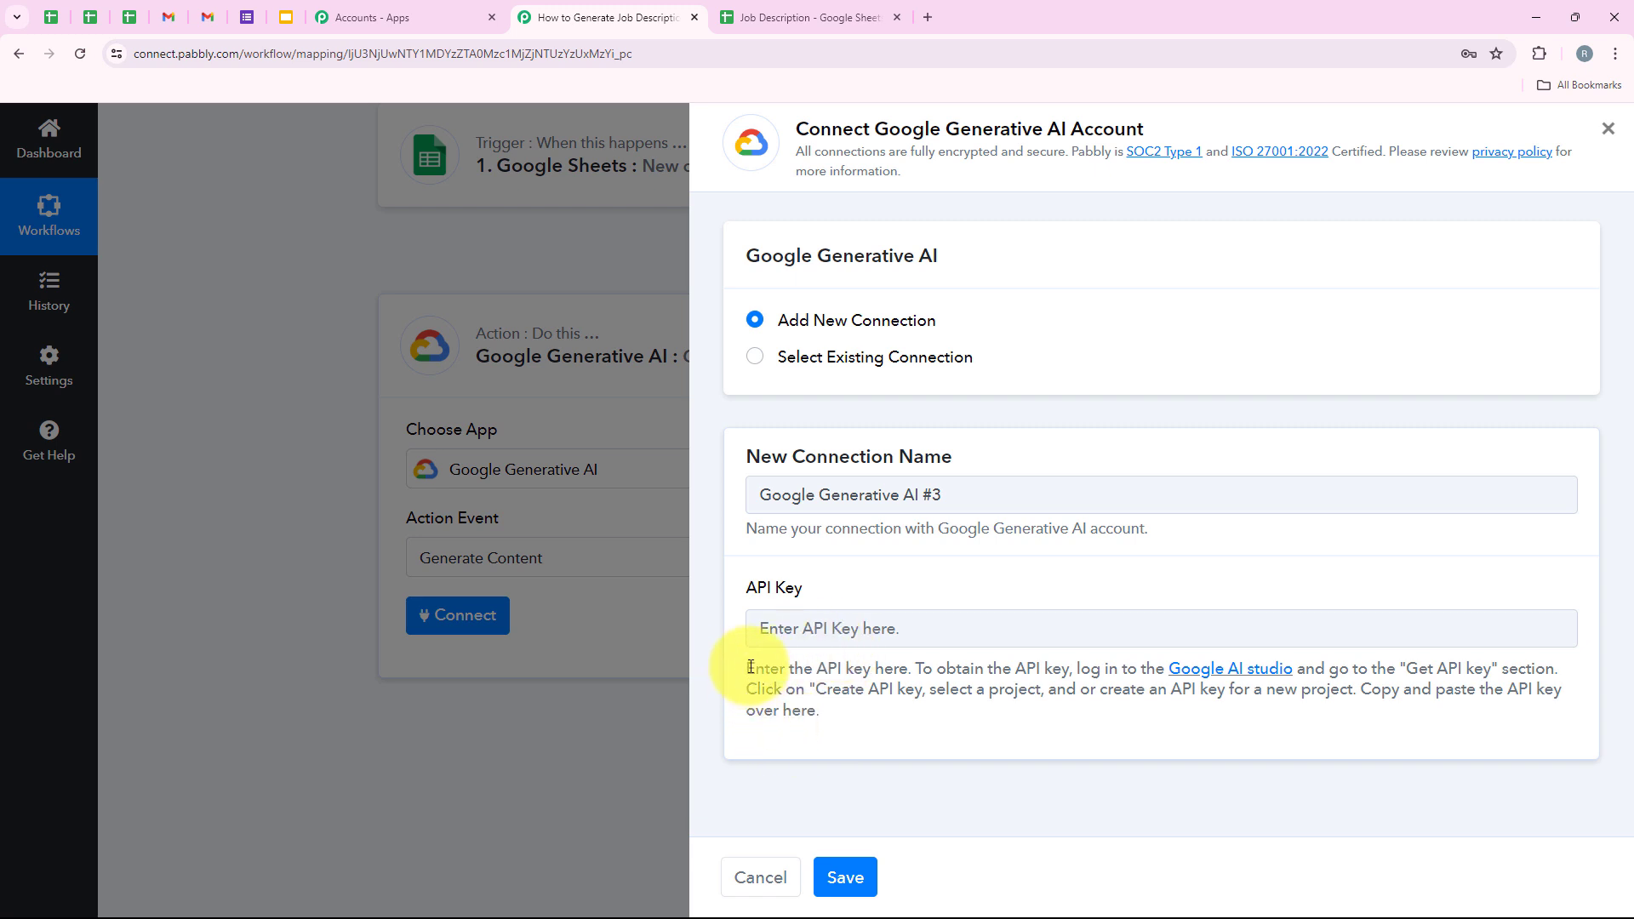
left_click_drag(746, 668, 907, 664)
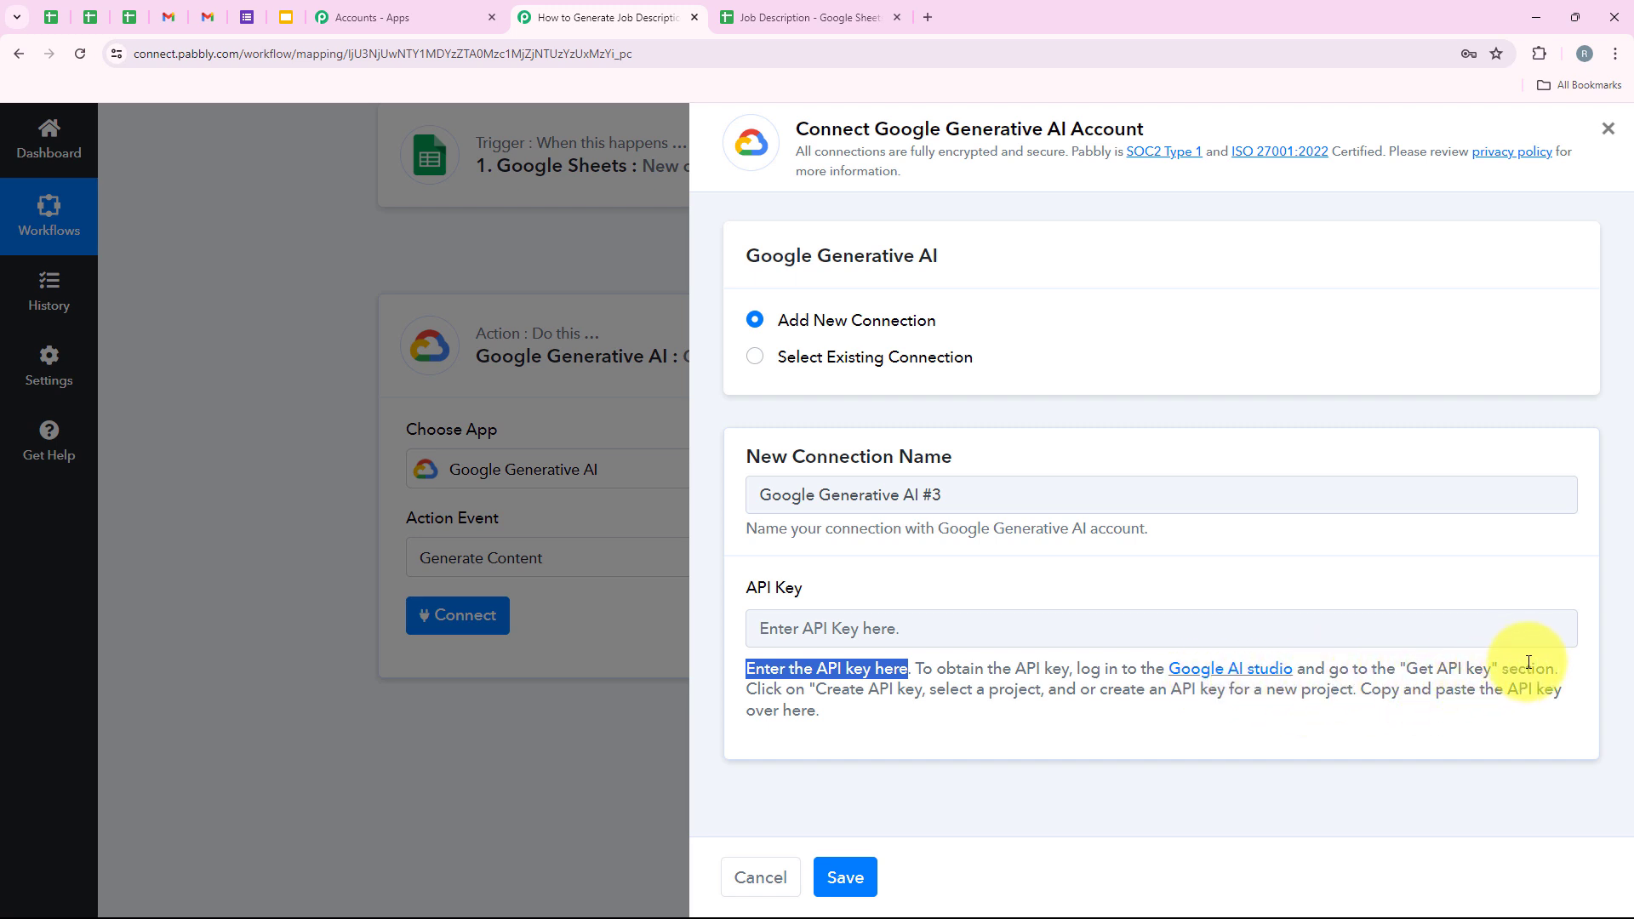
left_click(1199, 681)
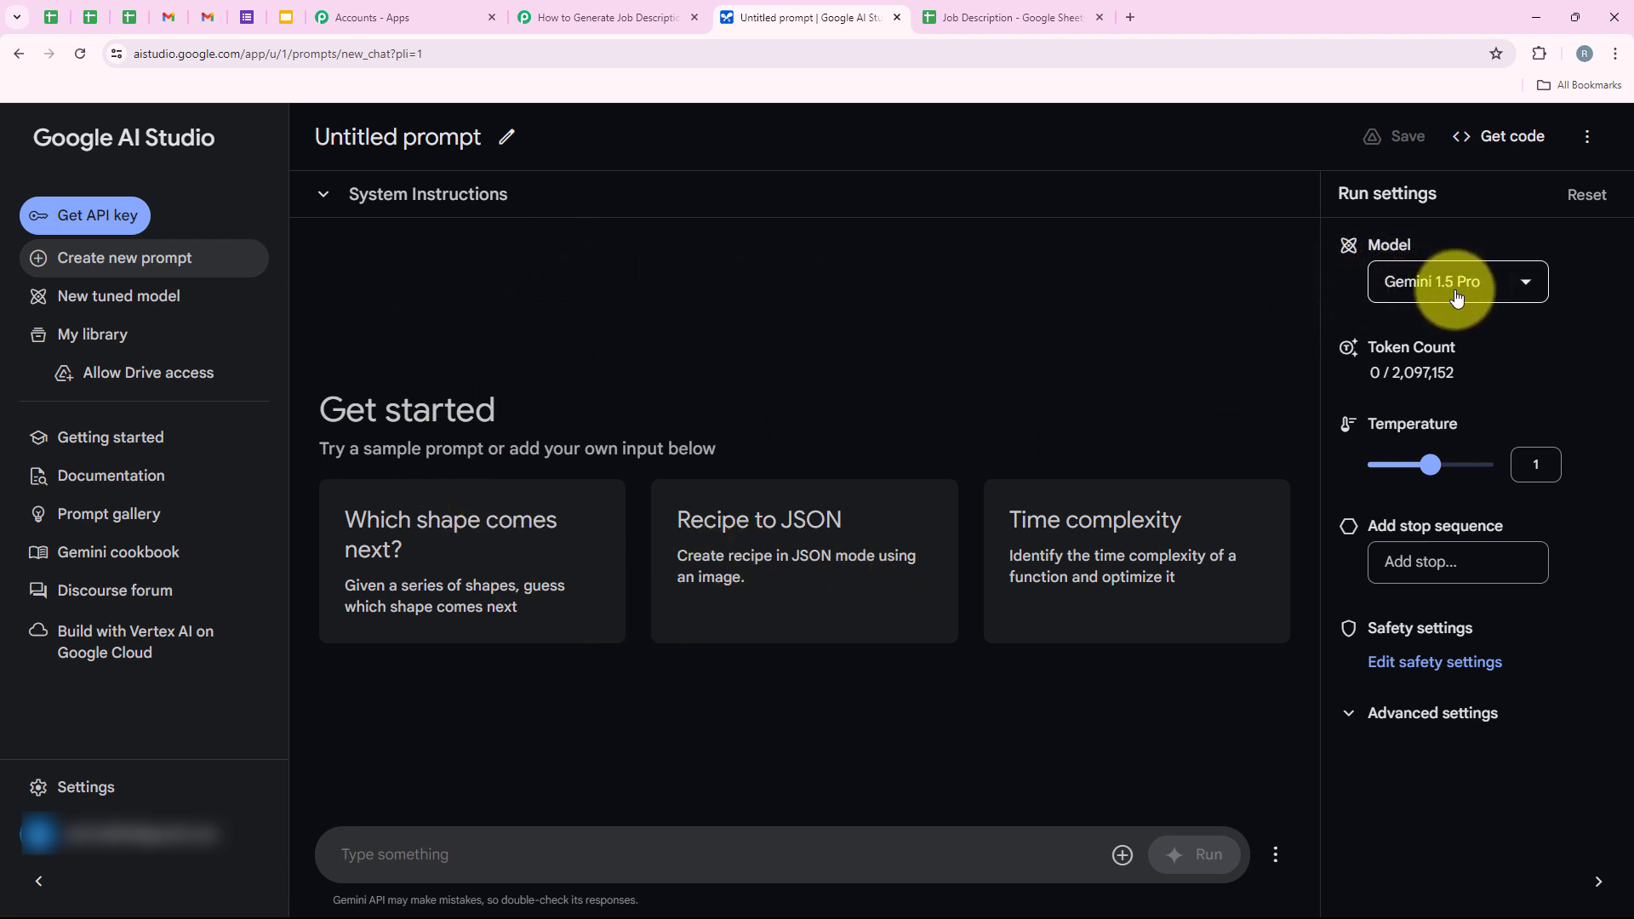
left_click(75, 223)
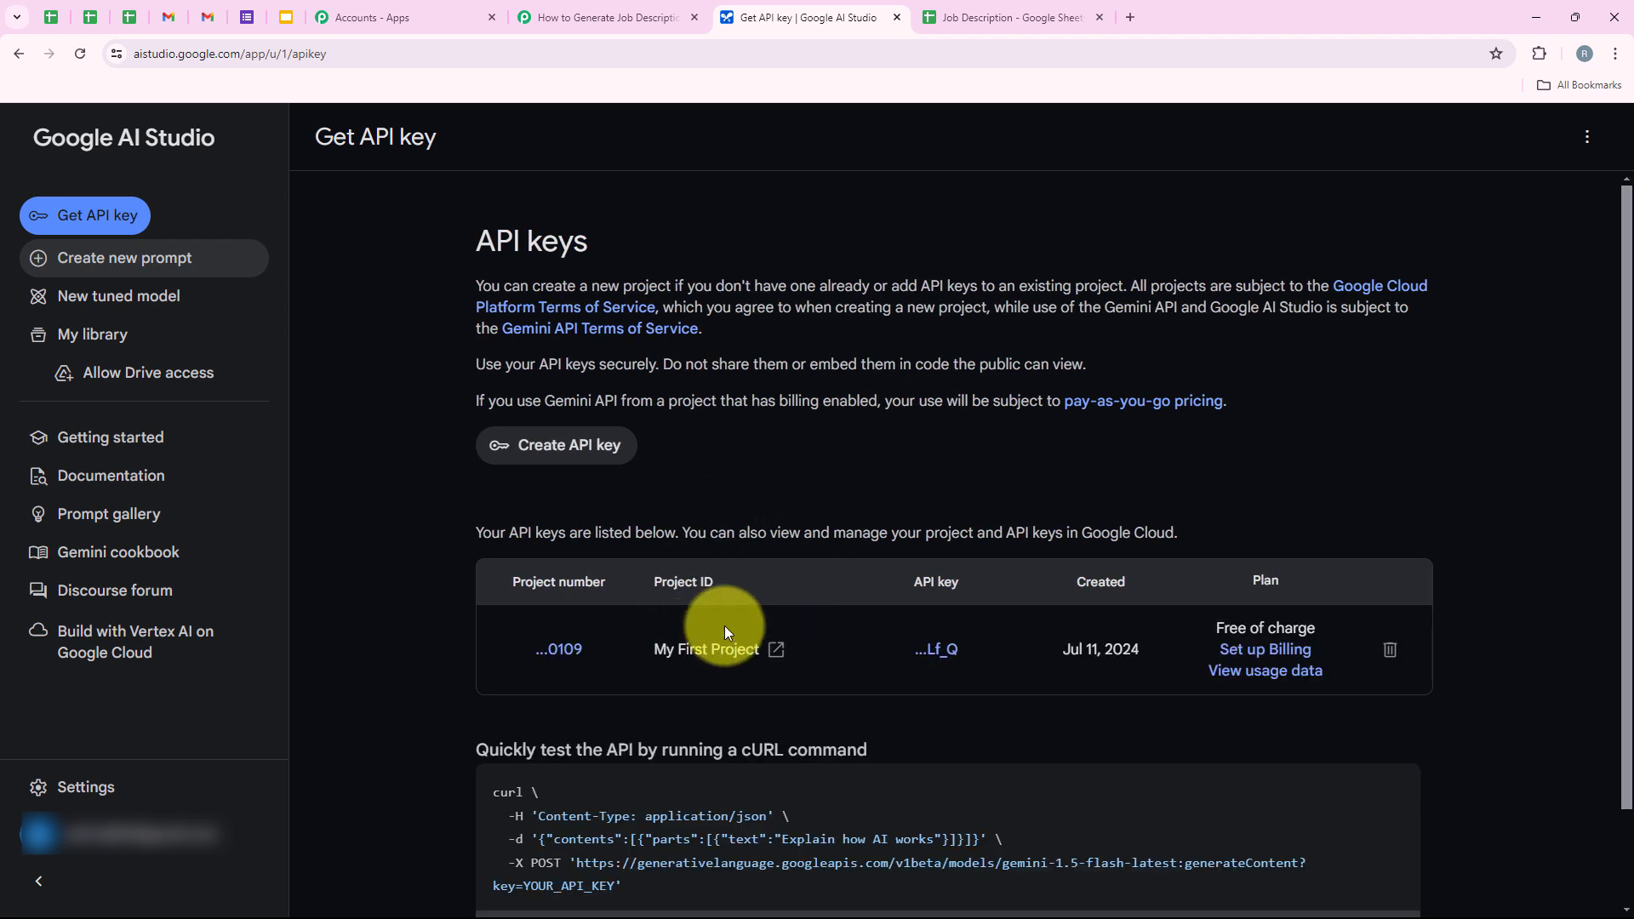
- Create an API key in the existing Google Cloud project Pabbly Testing, searching the projects for "Tes"
left_click(558, 444)
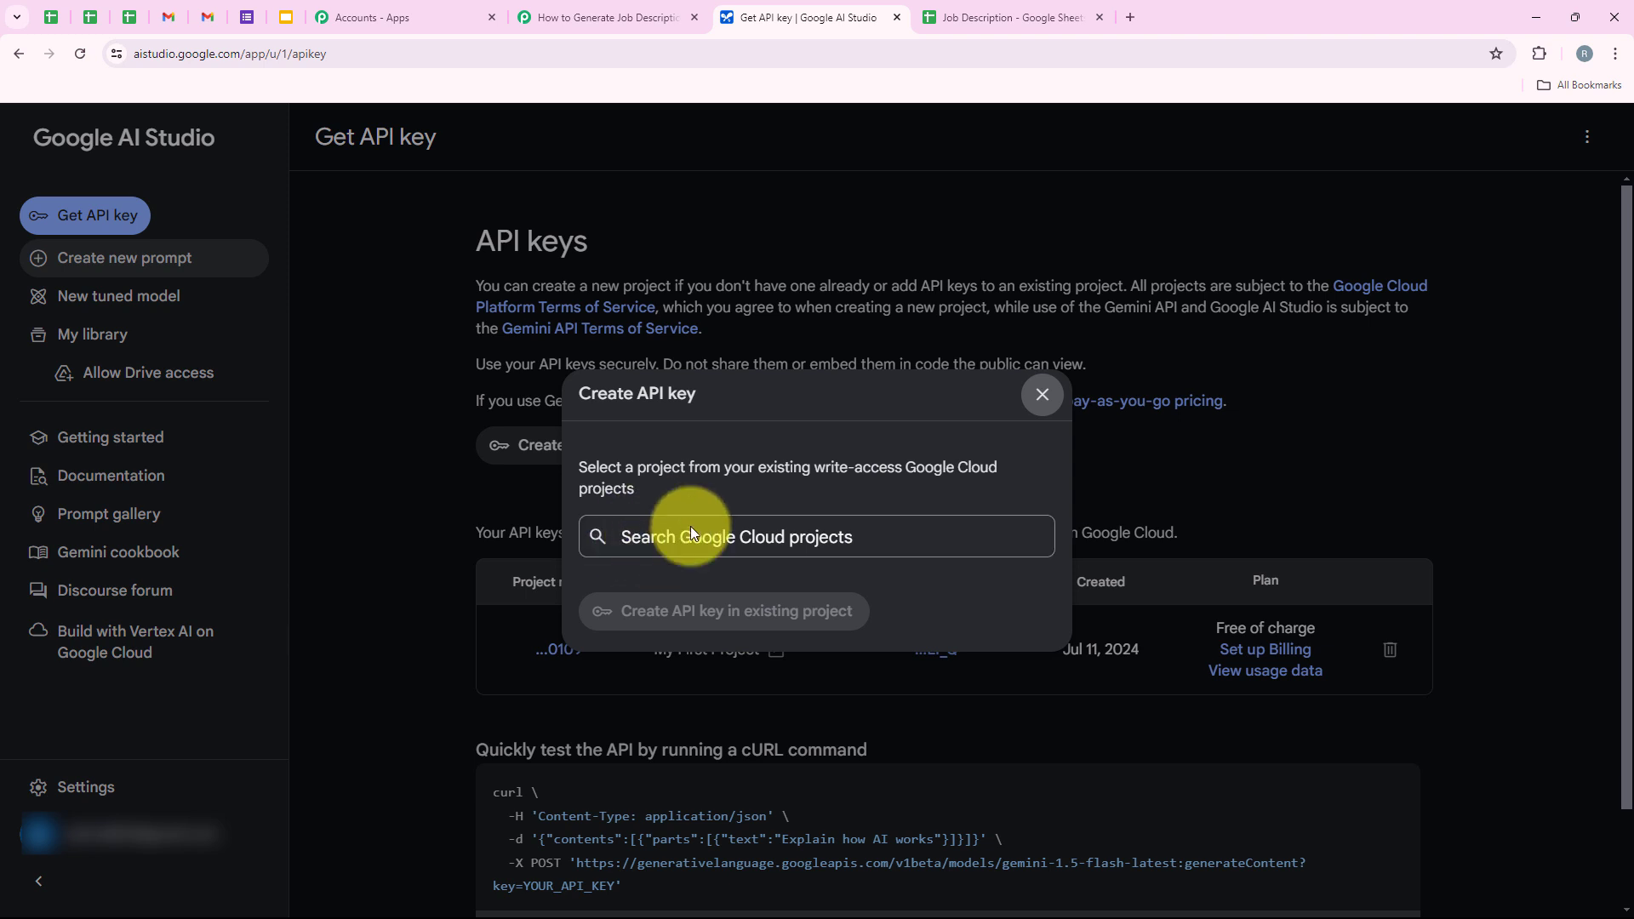
left_click(830, 534)
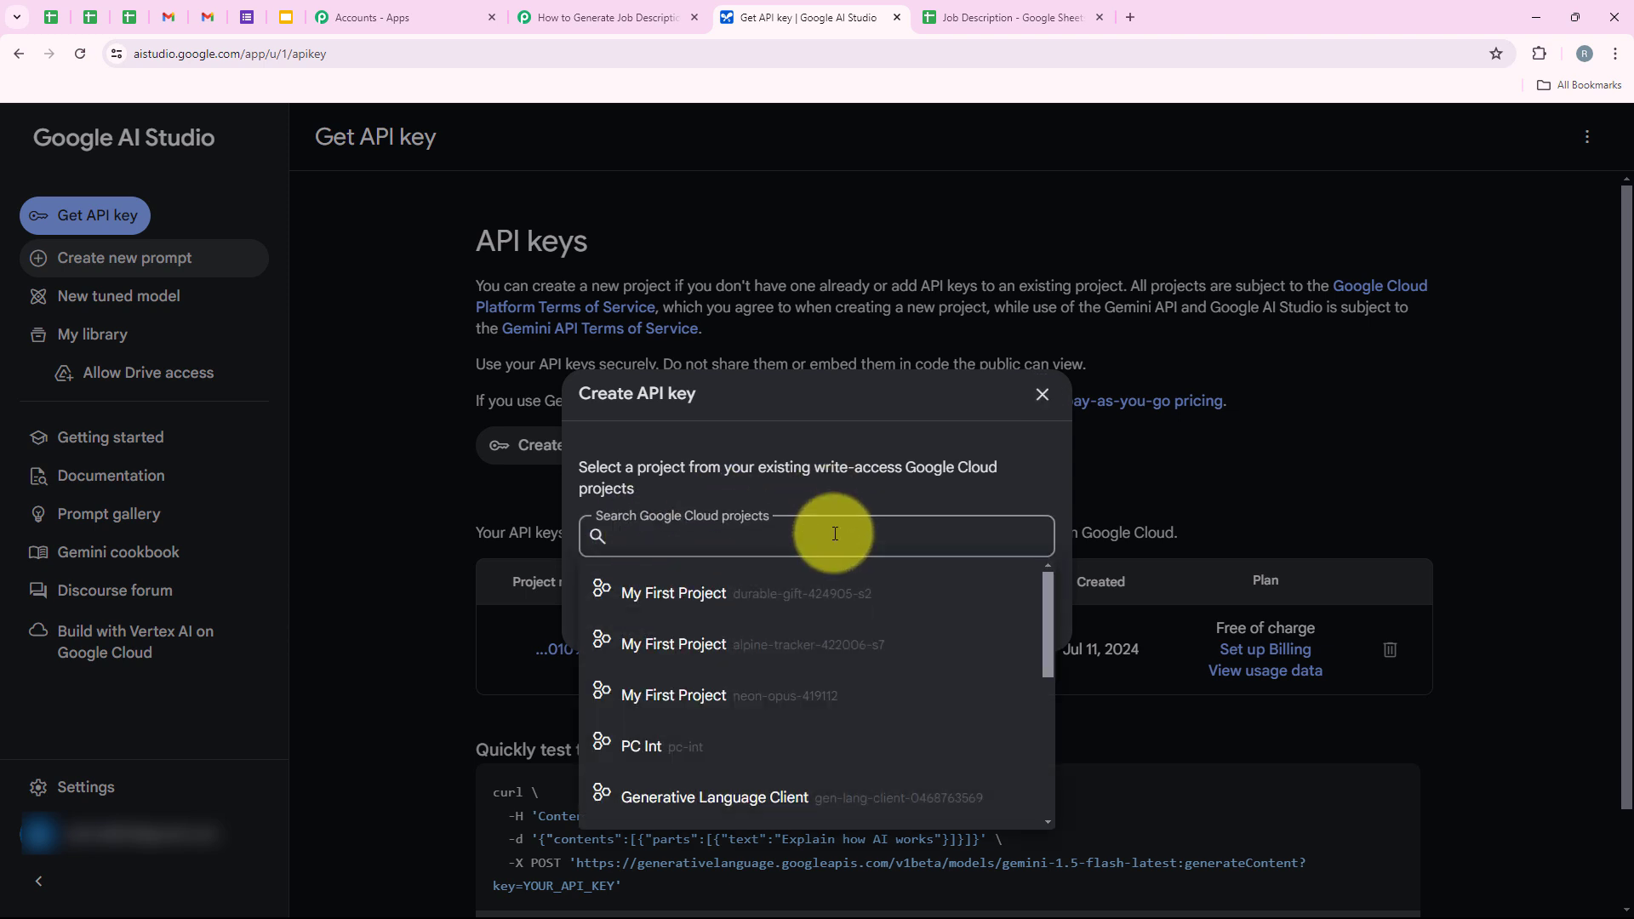
type("Tes")
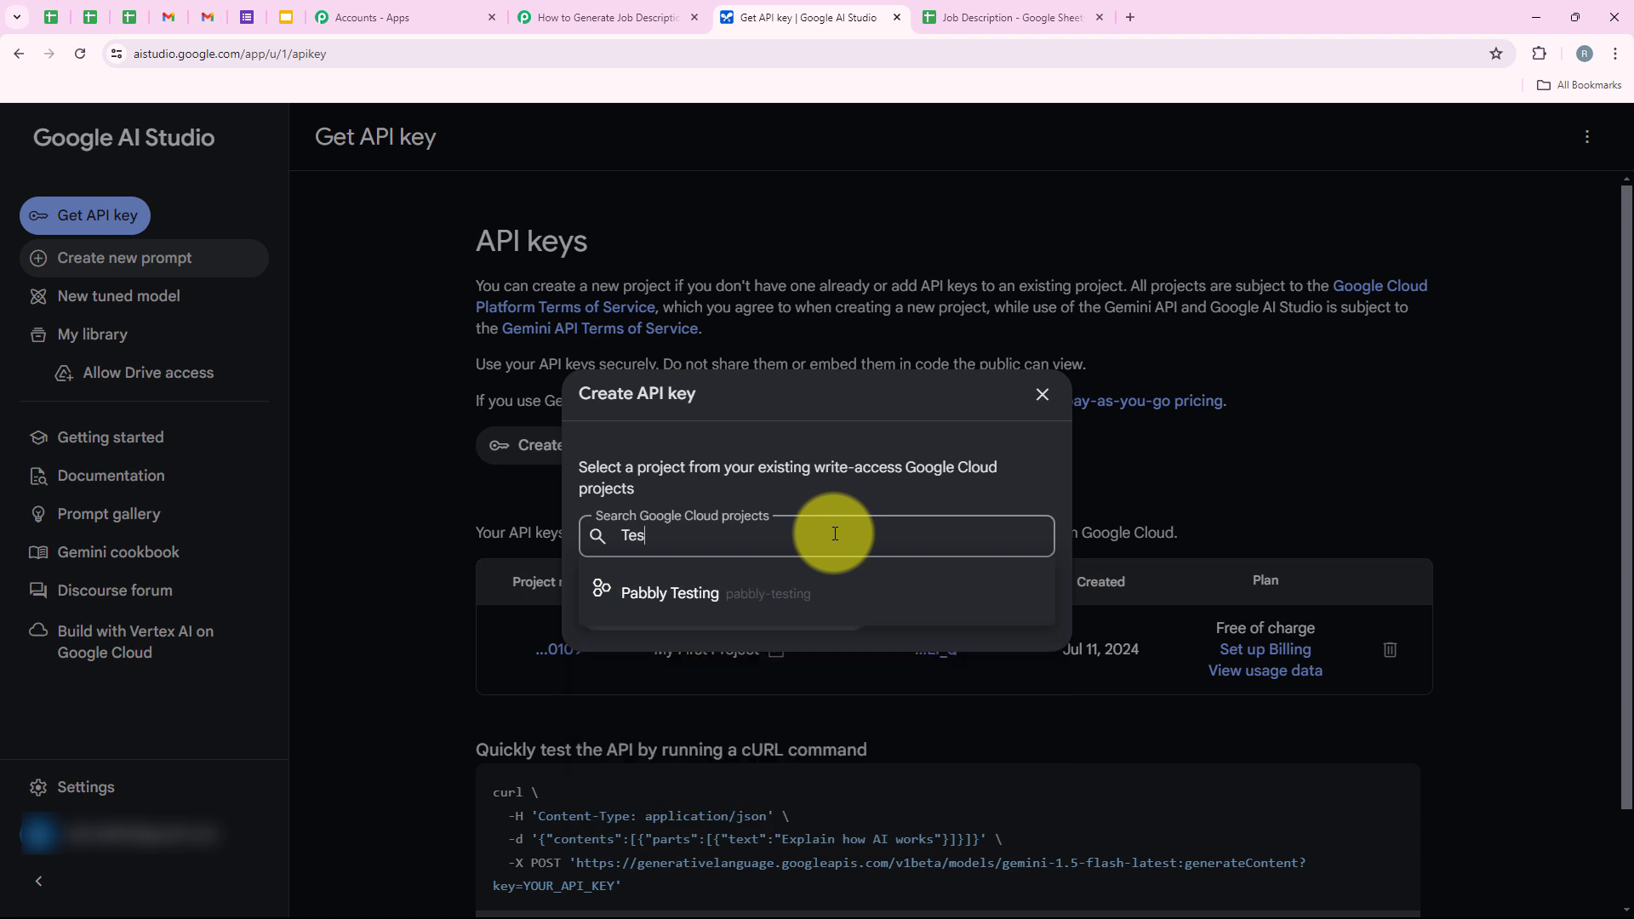
left_click(824, 569)
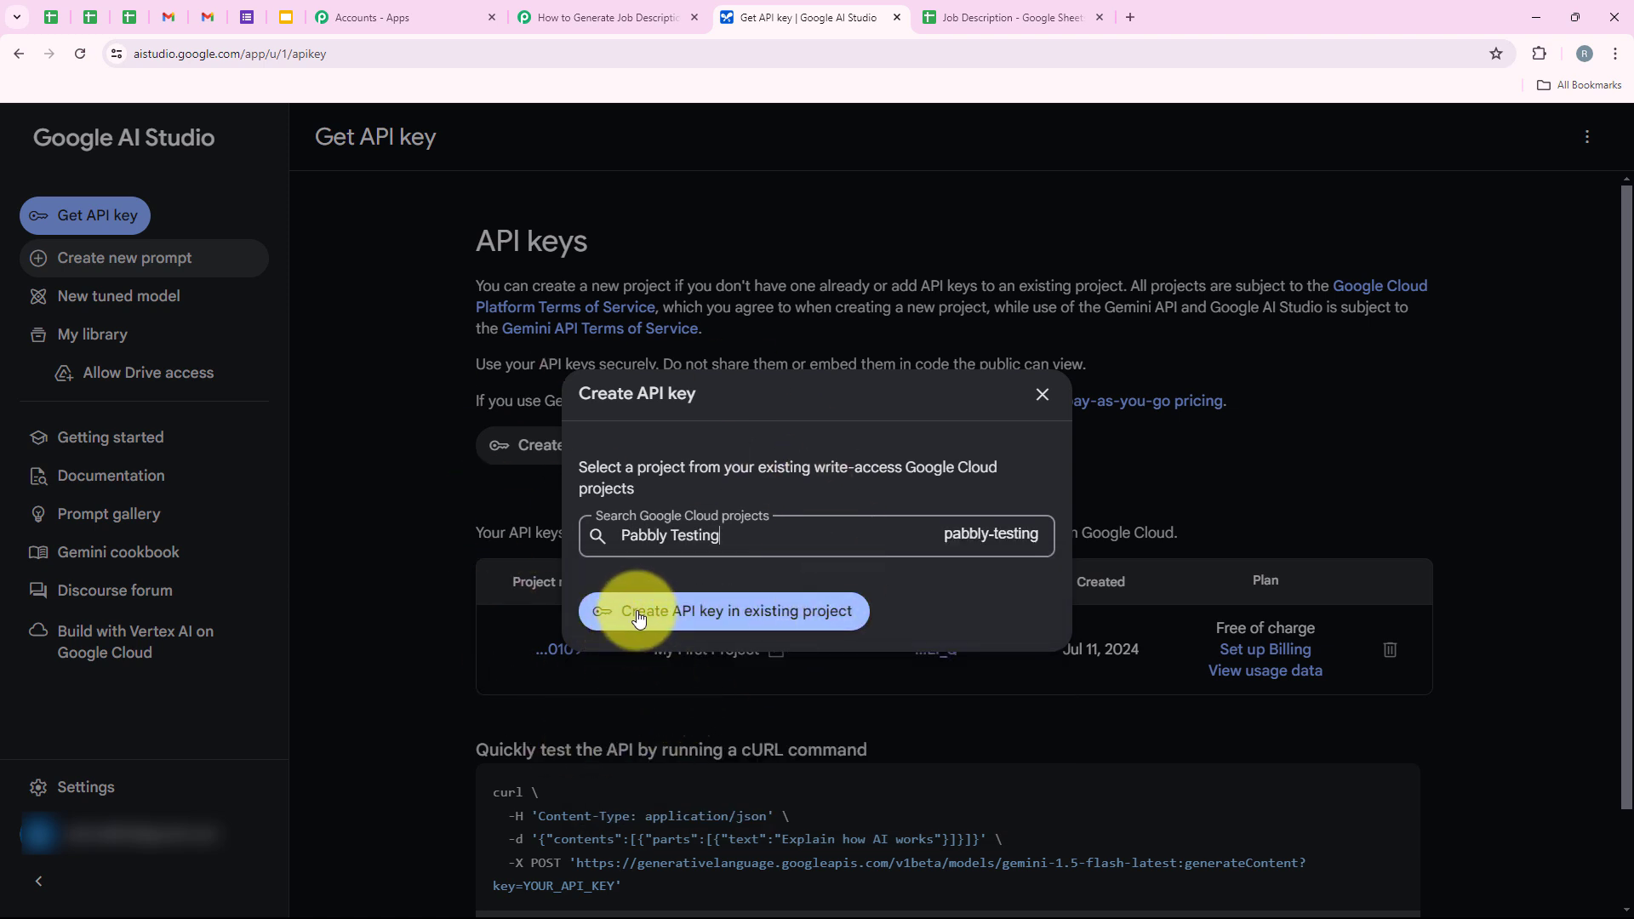
left_click(737, 634)
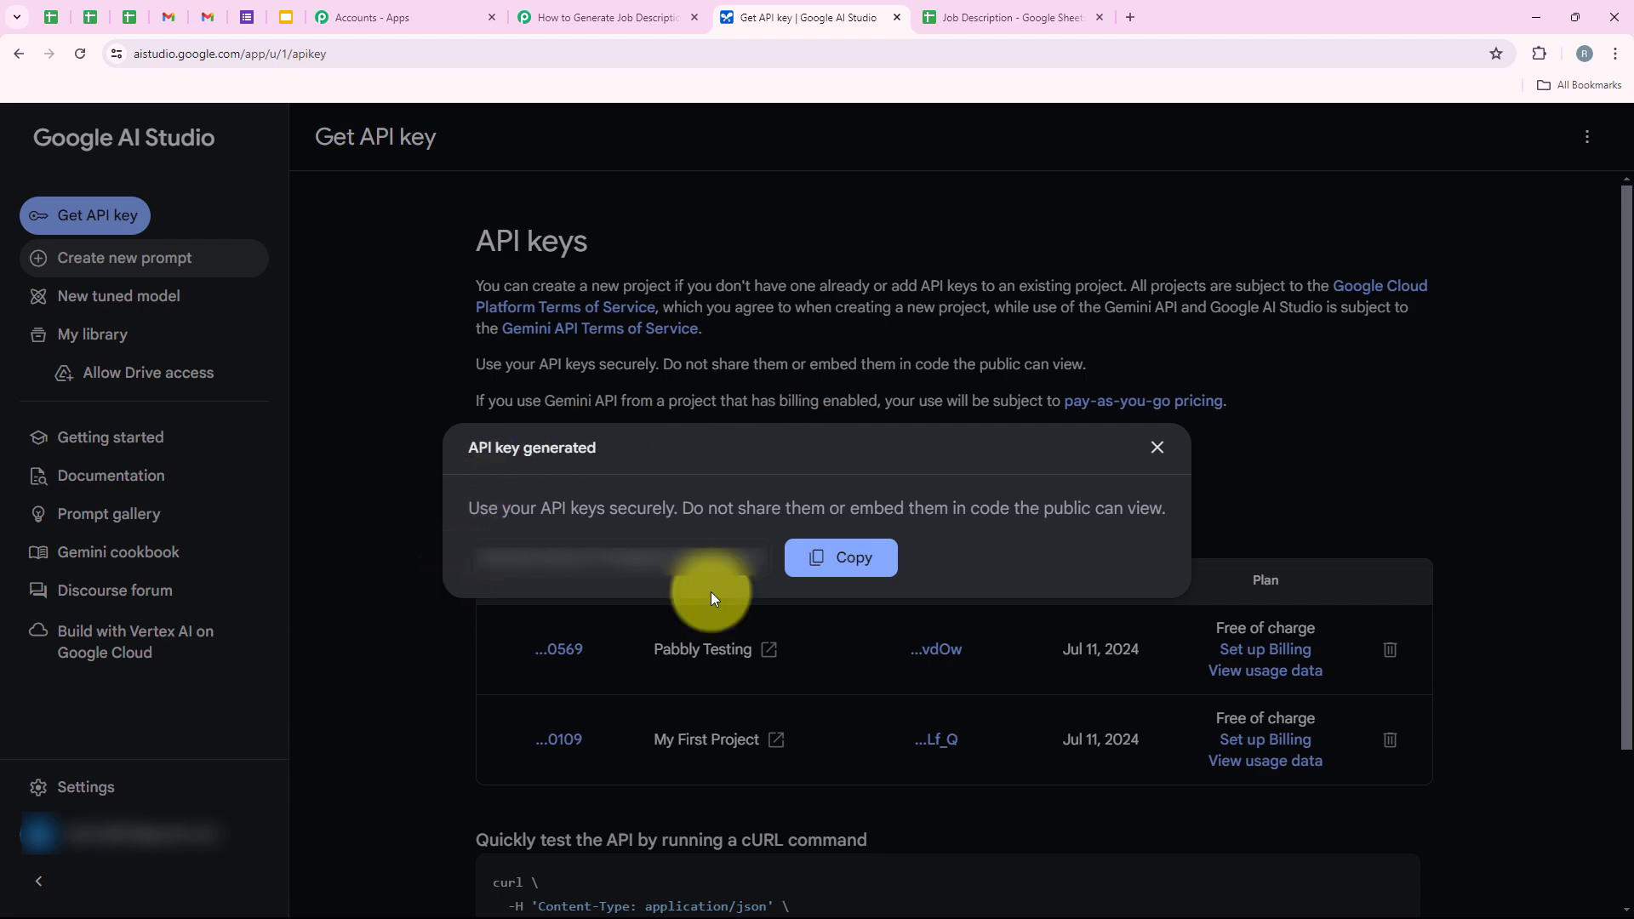
- Copy the generated API key, paste it into the API Key field of the Pabbly Connect connection and save the connection
left_click(846, 568)
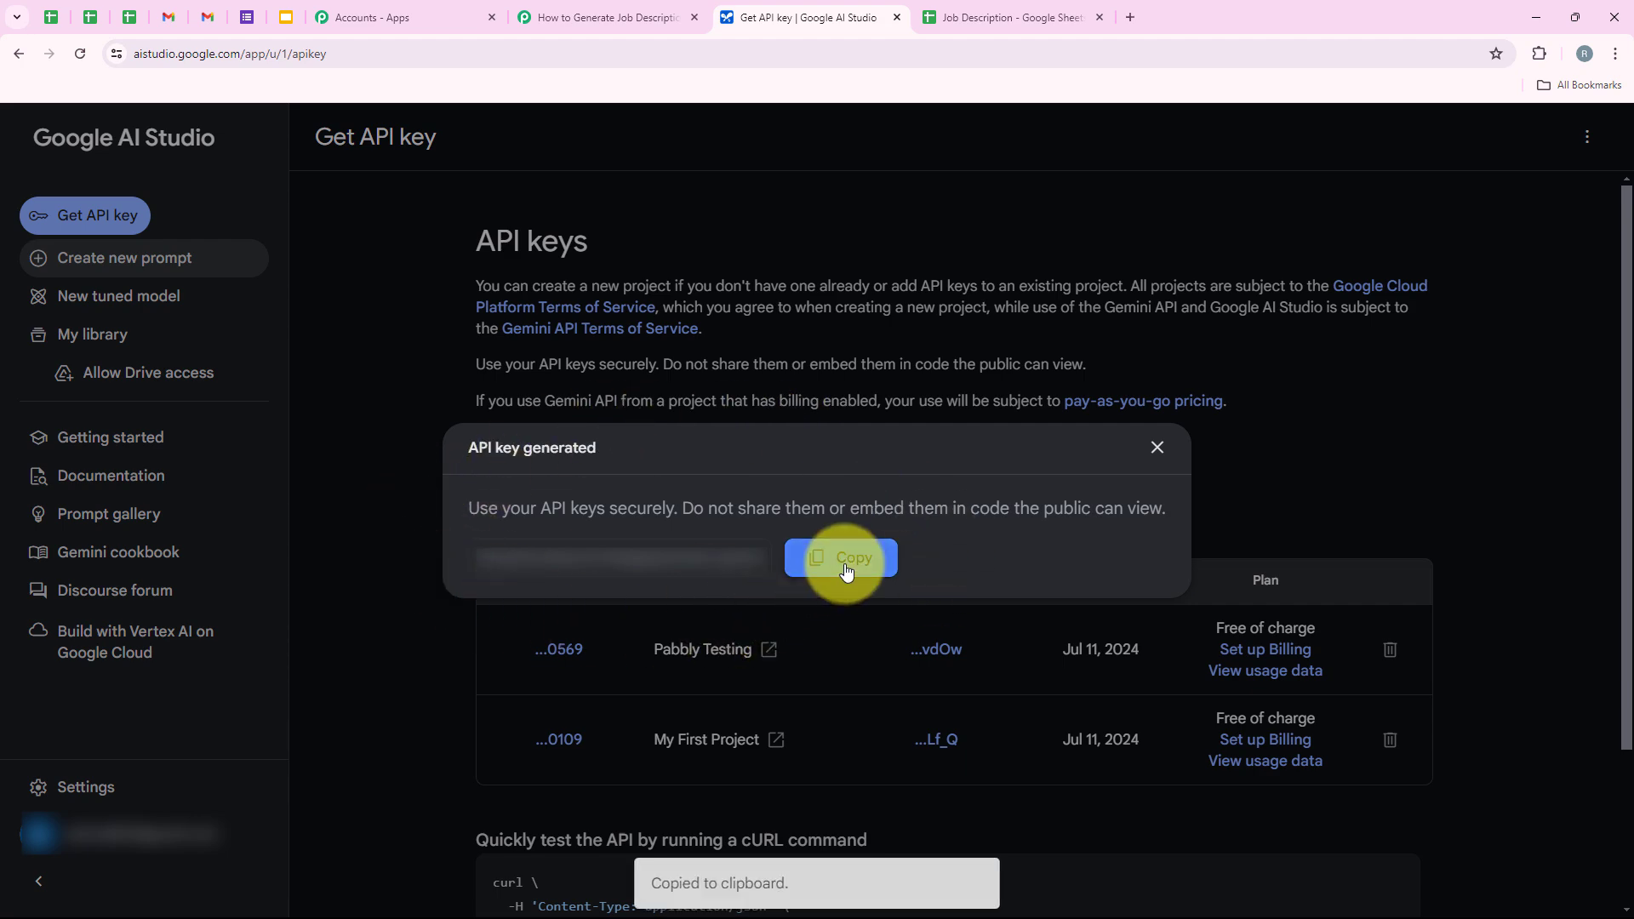
left_click(1156, 447)
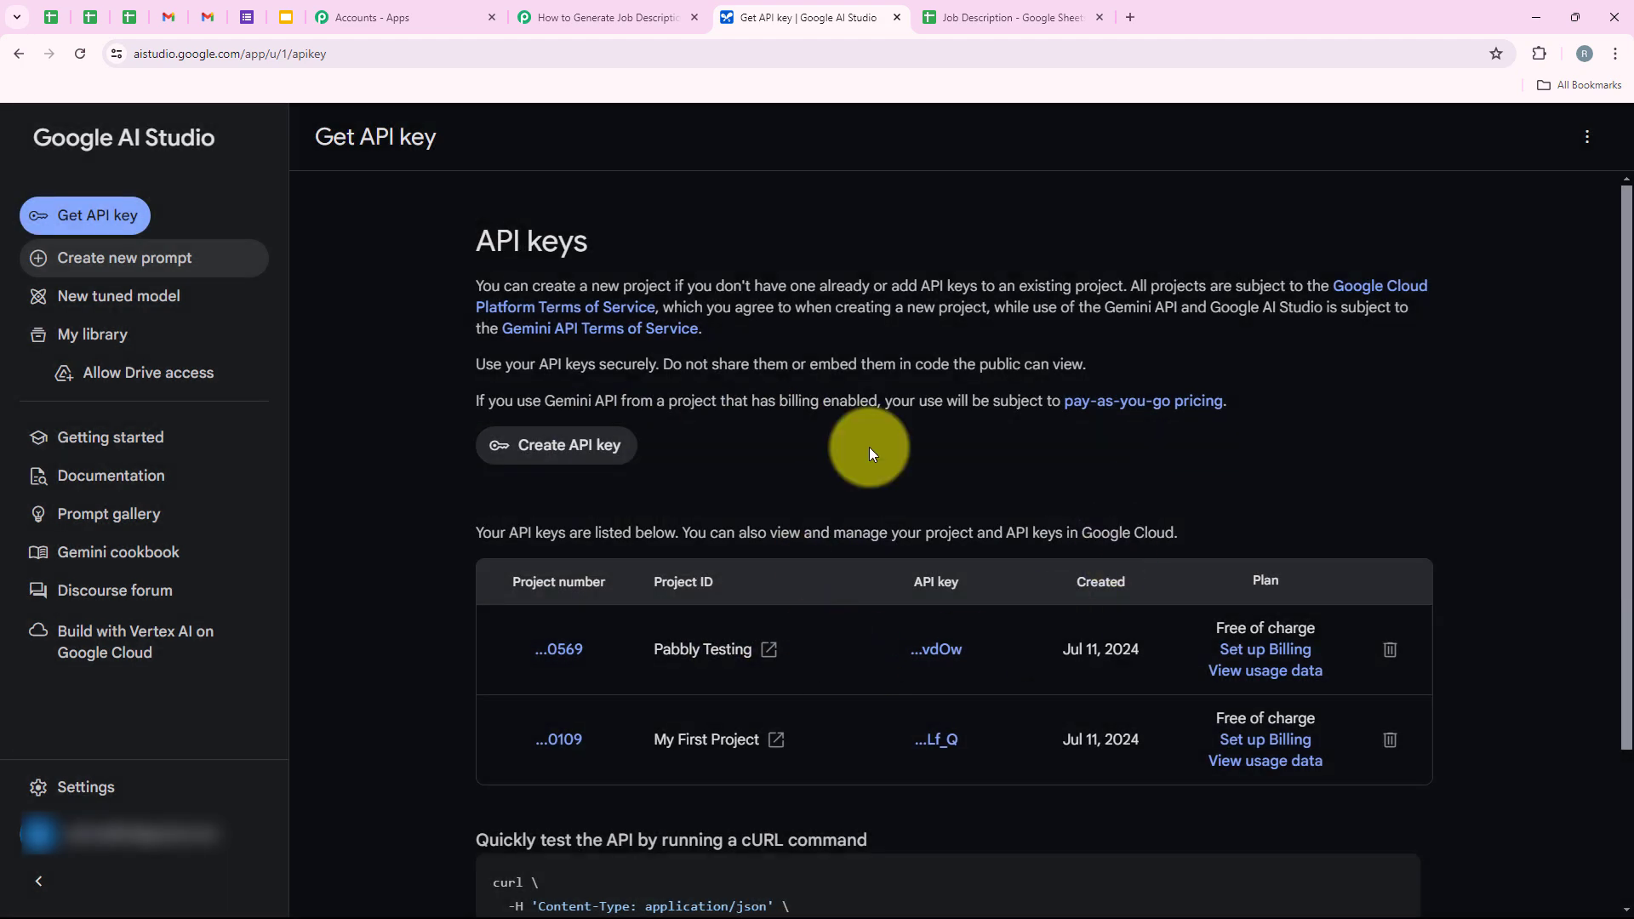
left_click(548, 15)
right_click(868, 628)
left_click(964, 463)
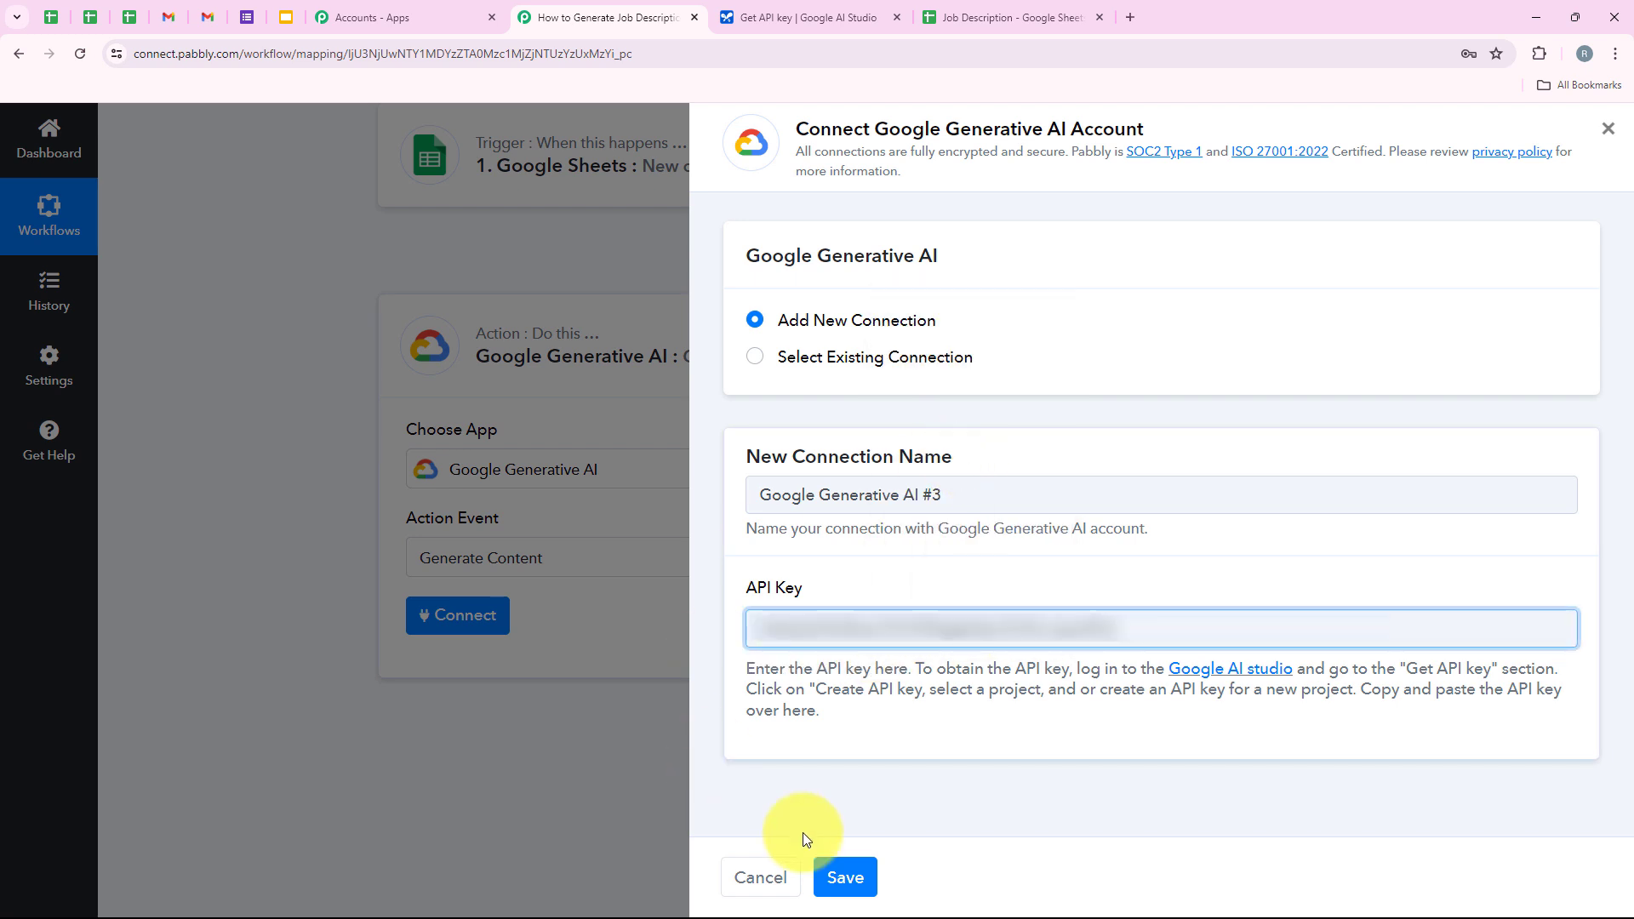
left_click(857, 868)
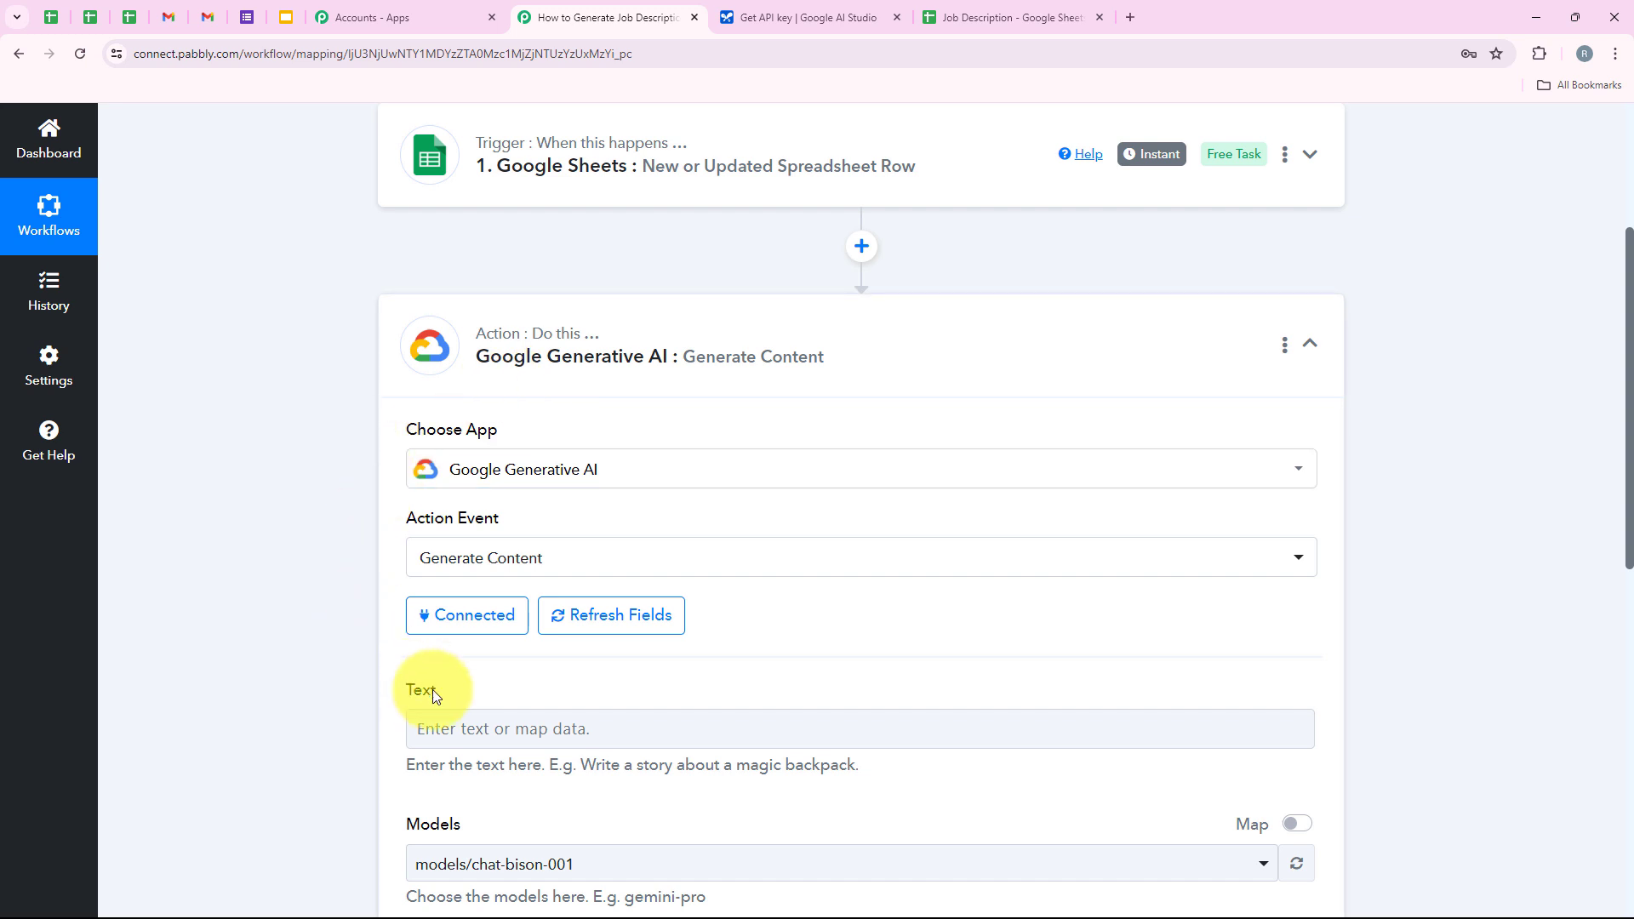
- Fill the Text field with the prompt for a comprehensive job description under 200 words, listing sections from Job Title to Benefits
scroll(487, 628, "down", 2)
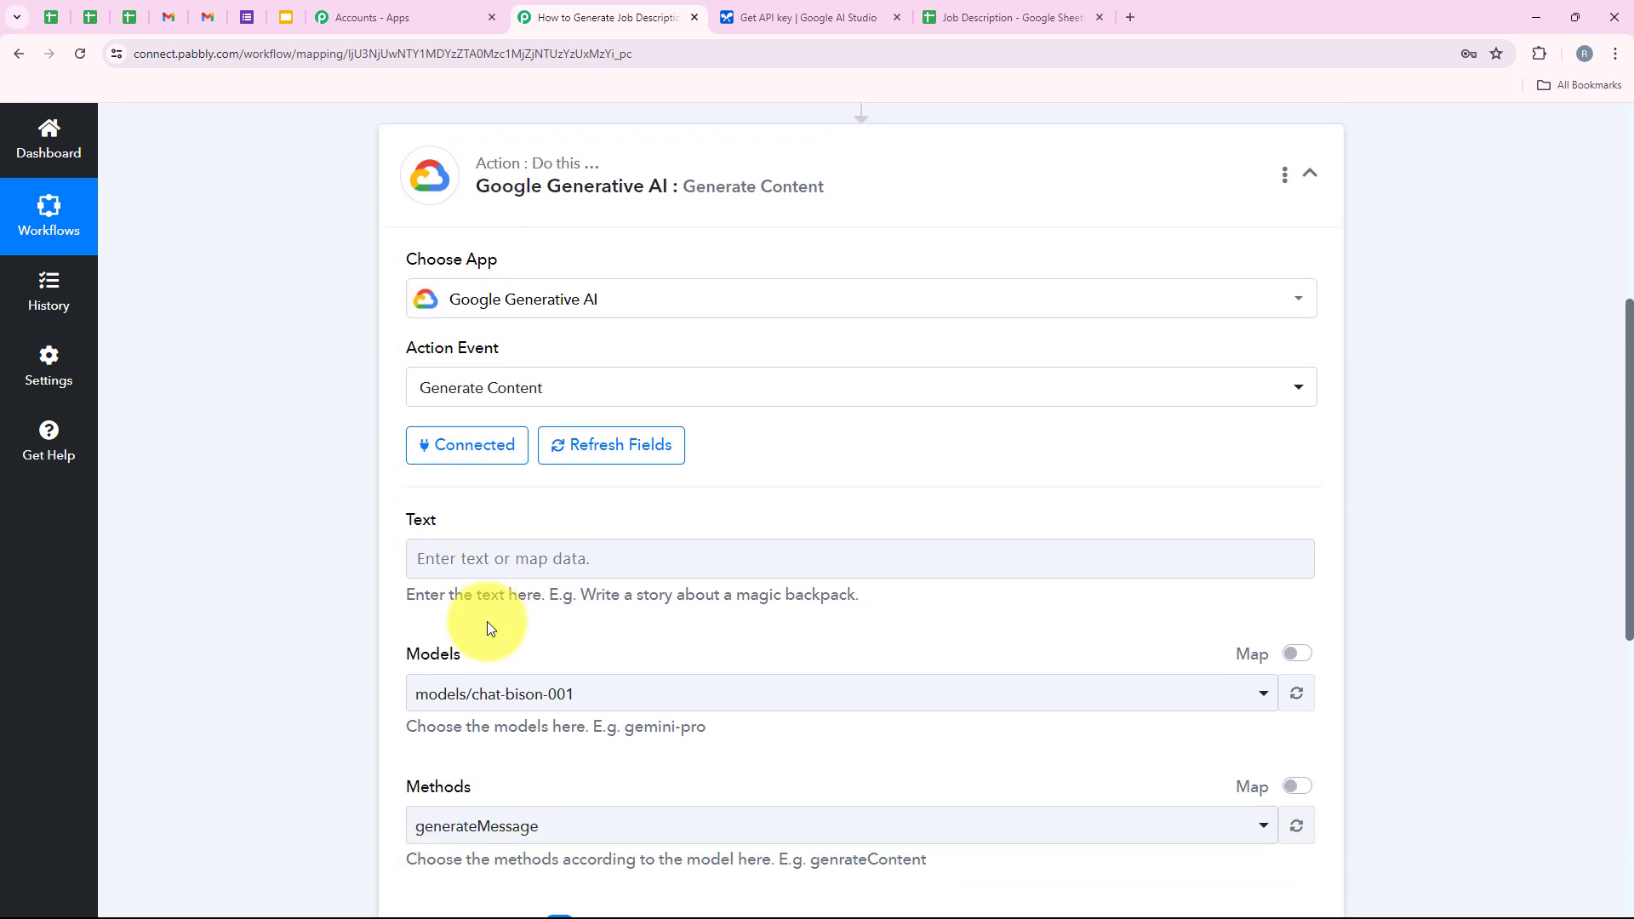
scroll(490, 618, "down", 1)
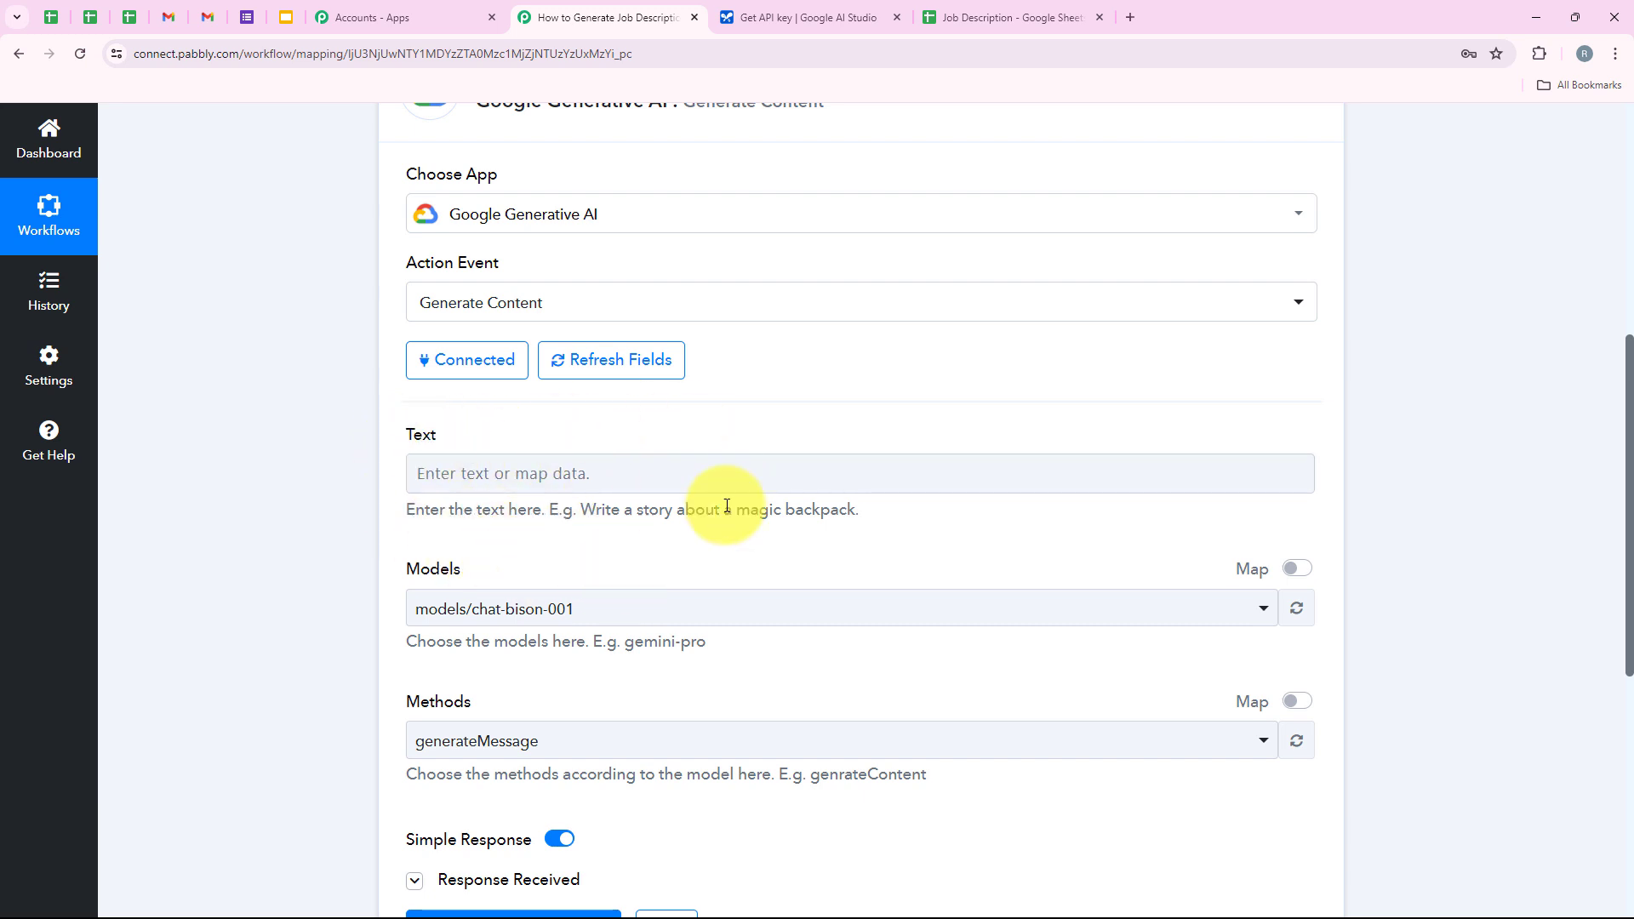
left_click(514, 471)
key("ctrl+v")
scroll(486, 447, "down", 1)
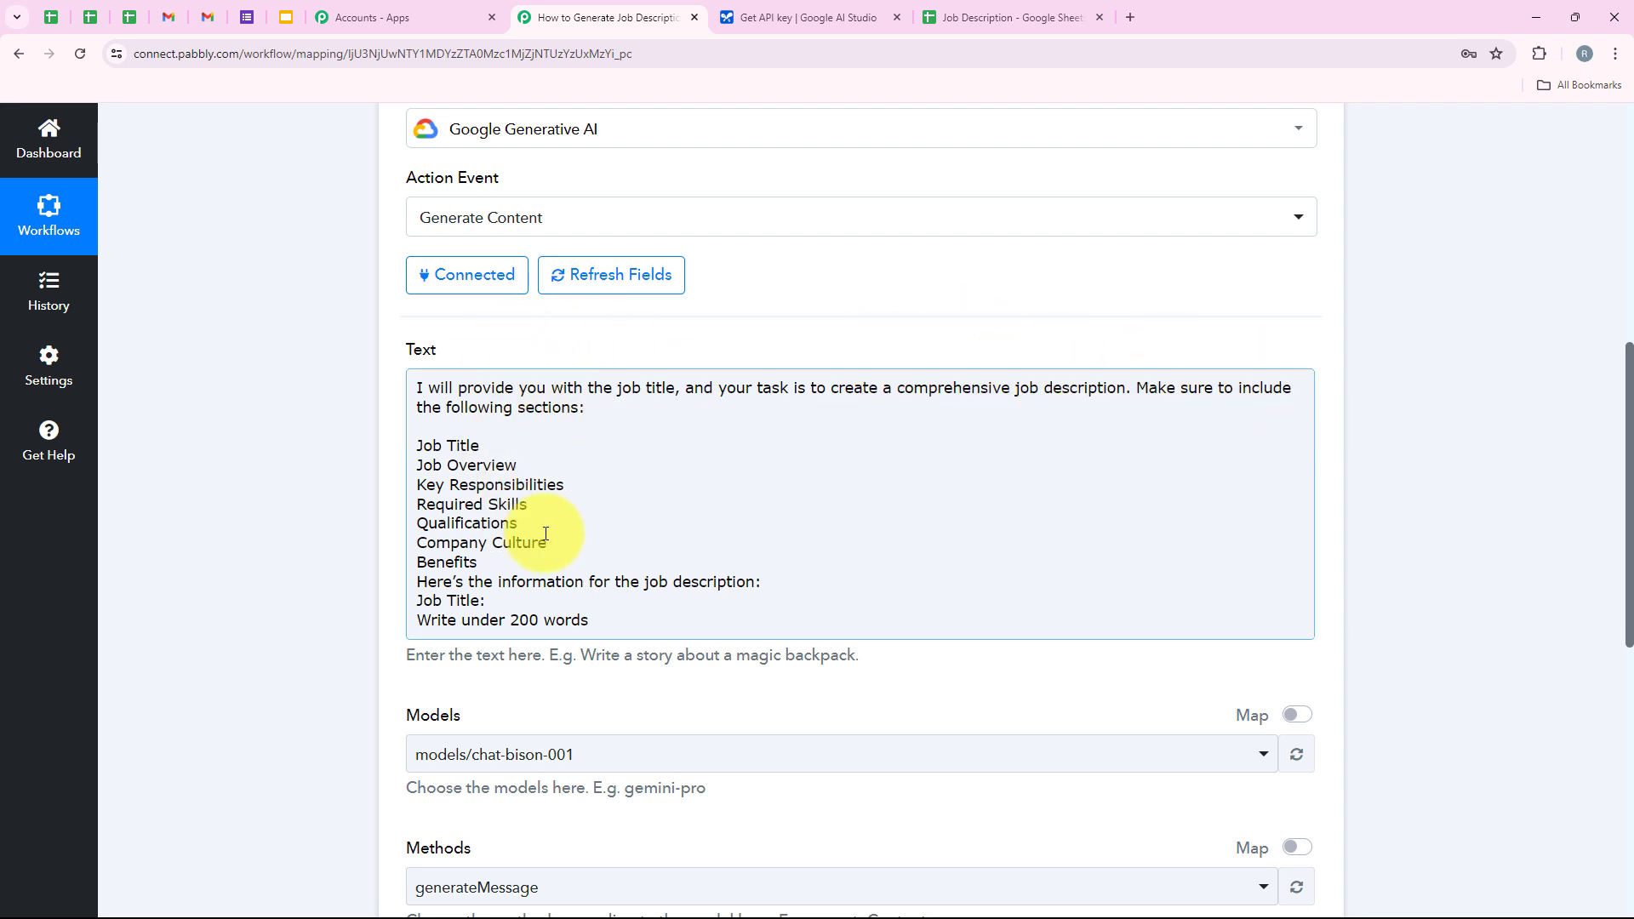
- Insert a blank line in the prompt between "Benefits" and "Here's the information for the job description:"
left_click_drag(523, 451, 548, 560)
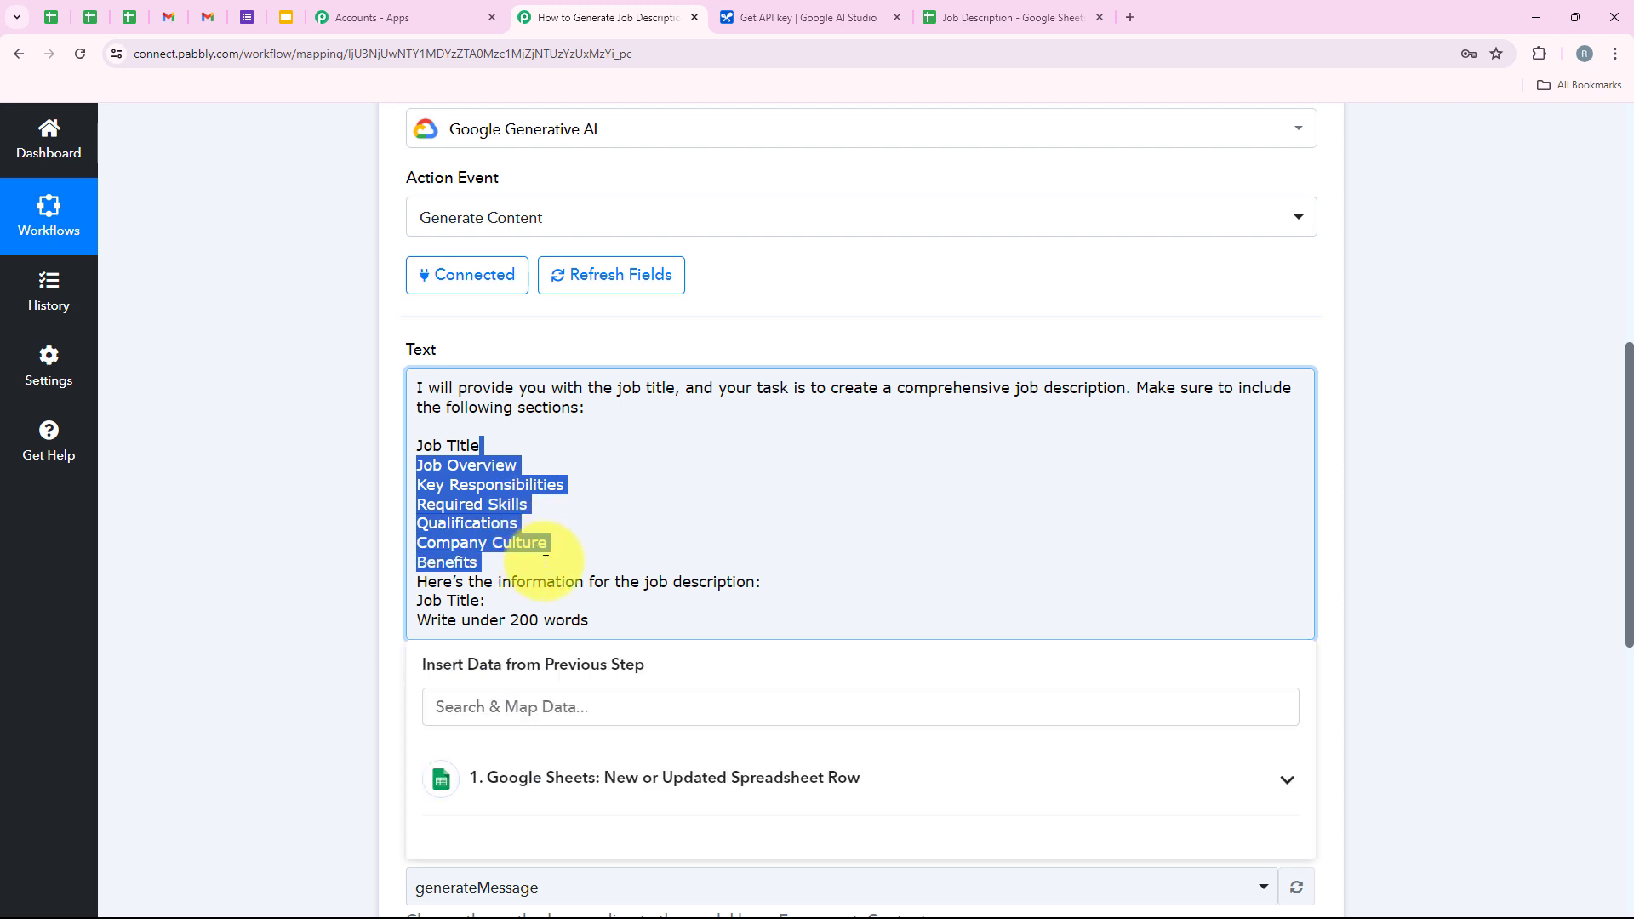
left_click(487, 564)
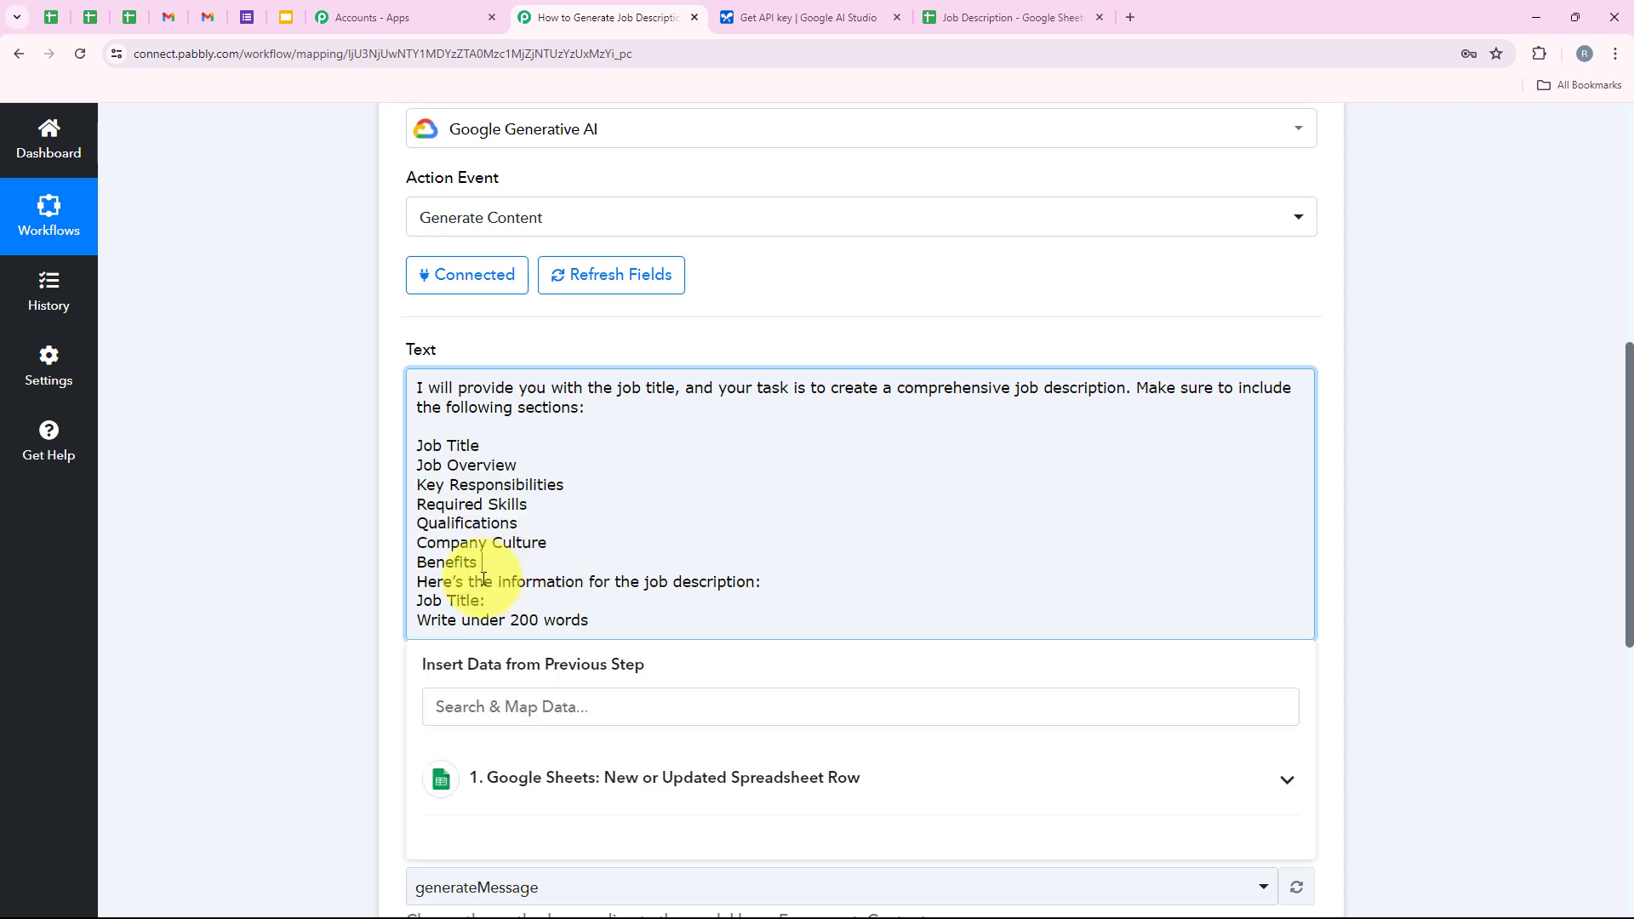
left_click(416, 582)
key("Return")
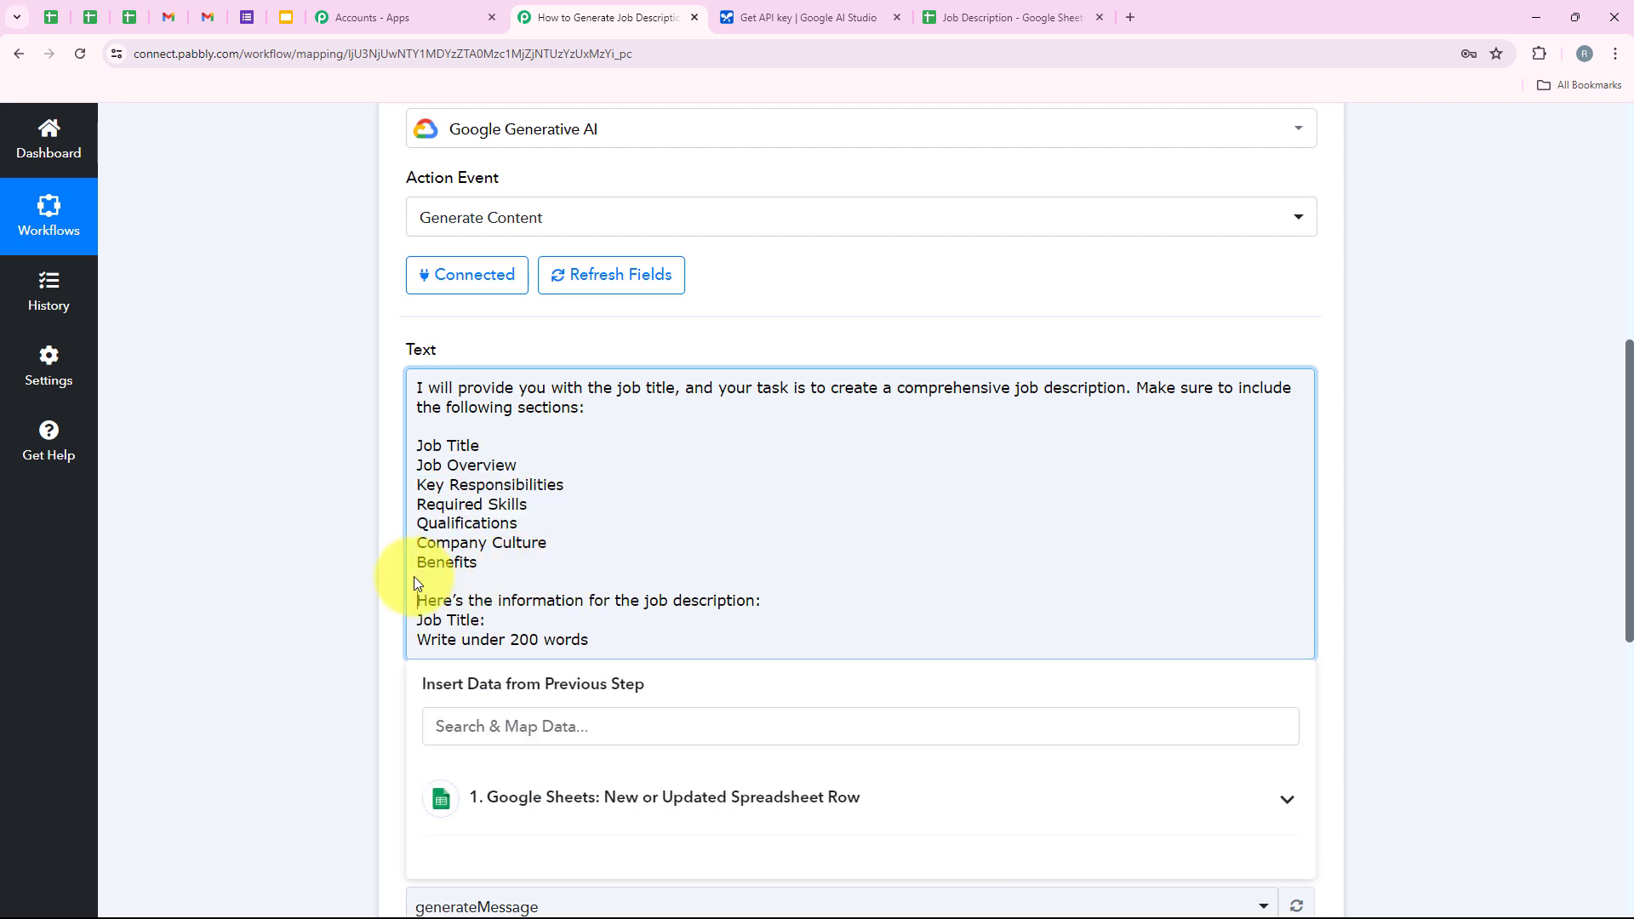
- Examine the Google Sheets trigger data available for mapping after "Job Title:" in the prompt, and collapse the list again
left_click(516, 620)
left_click(533, 563)
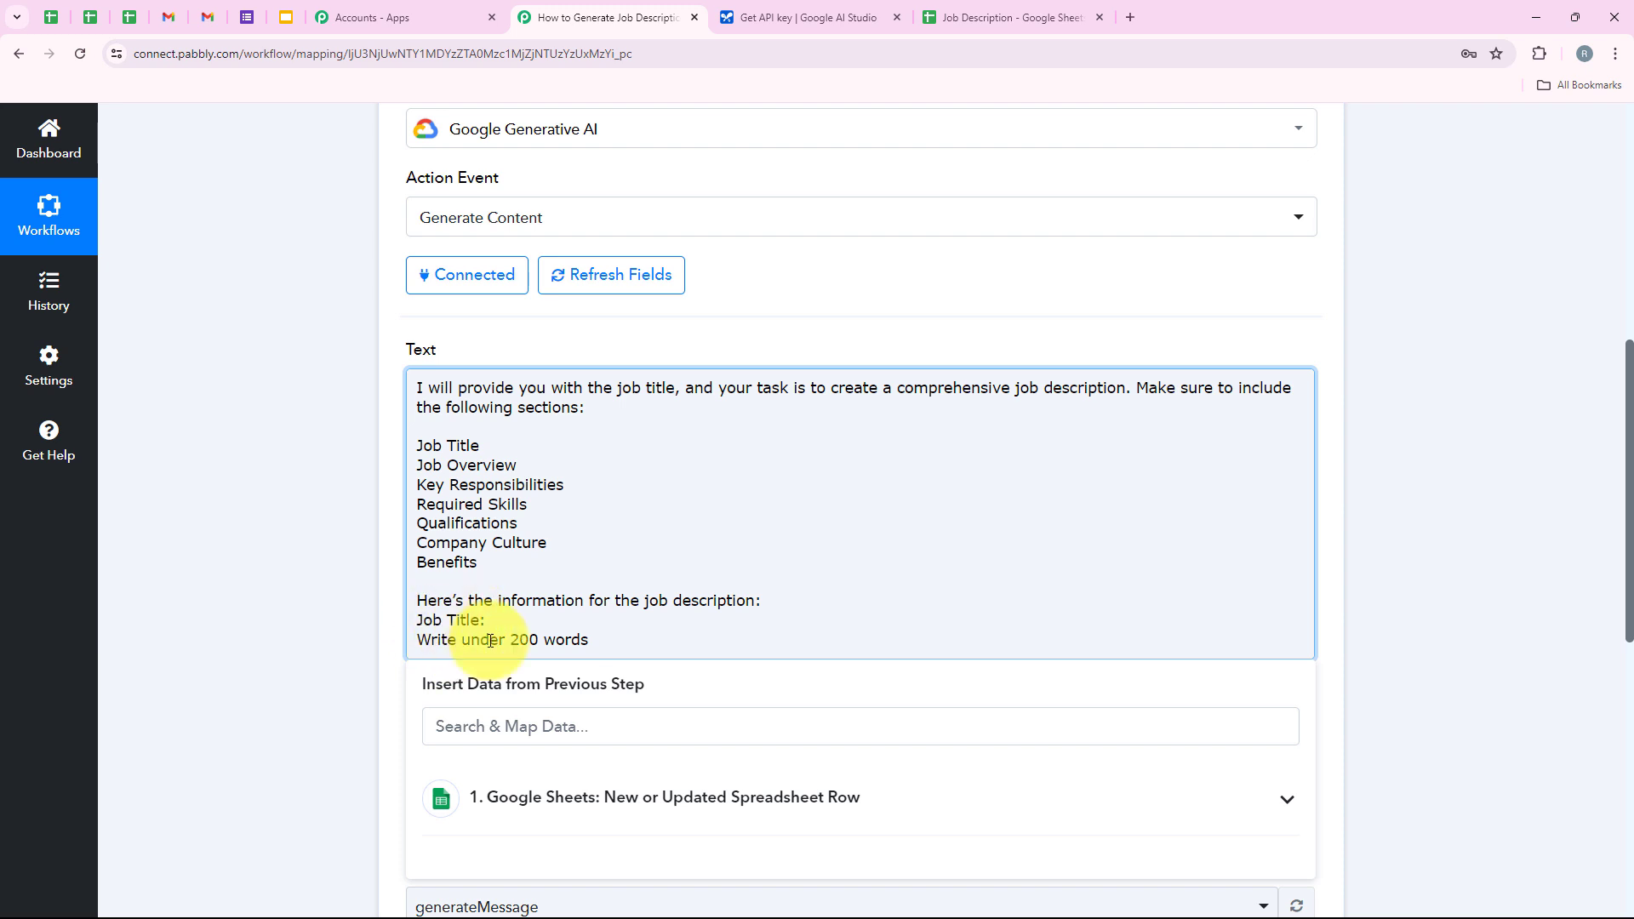
scroll(396, 376, "down", 3)
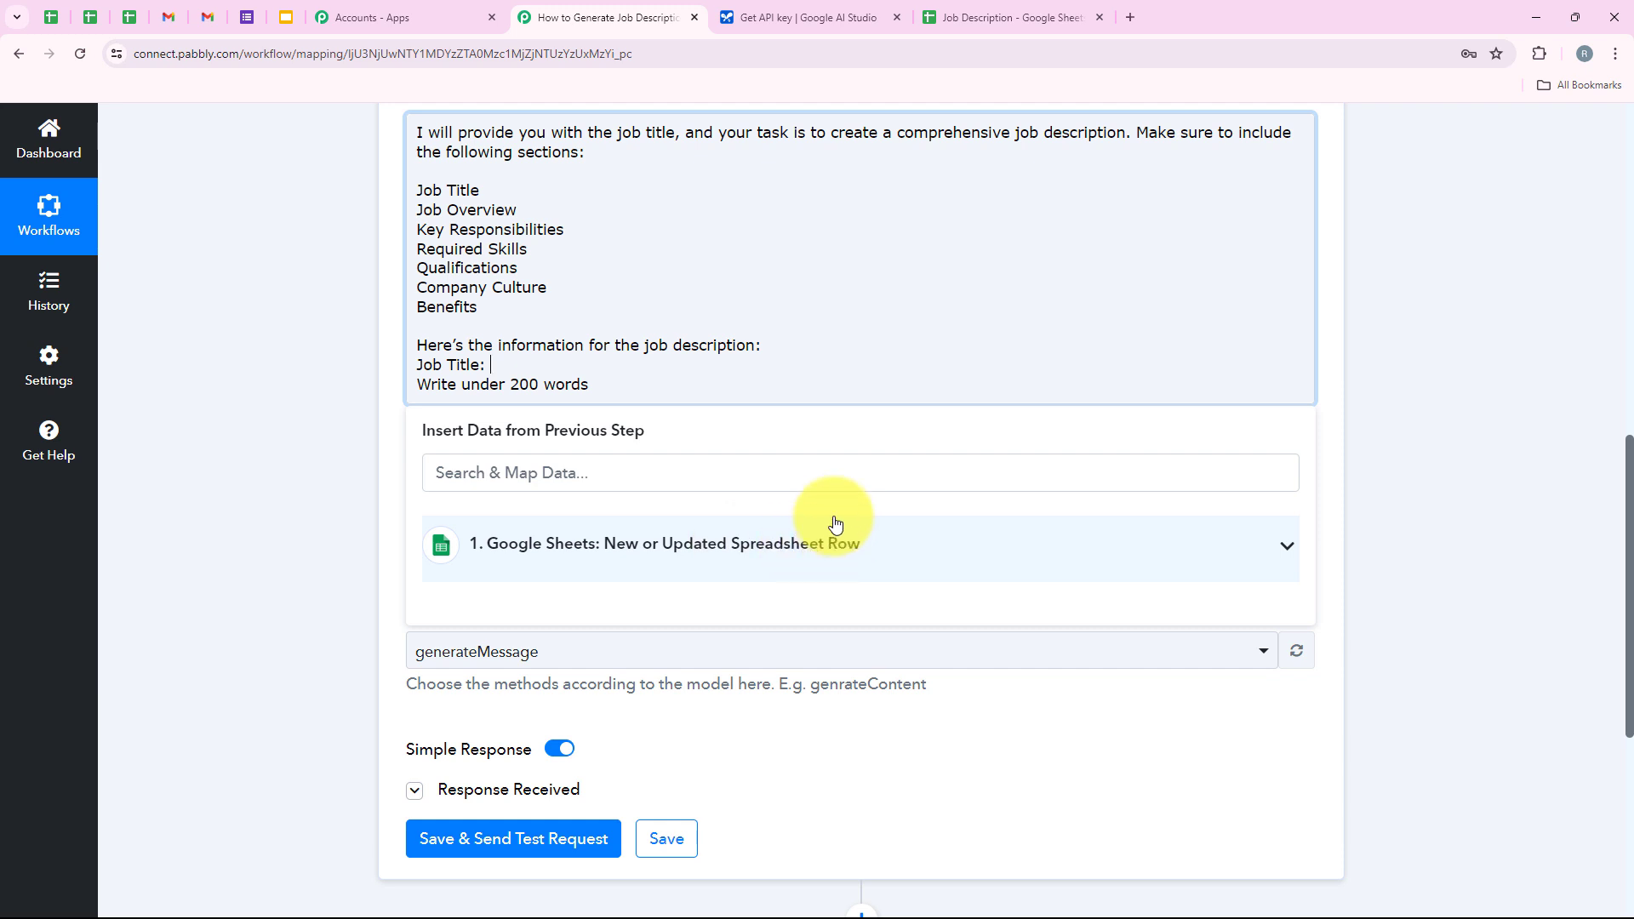
left_click(743, 560)
left_click(613, 544)
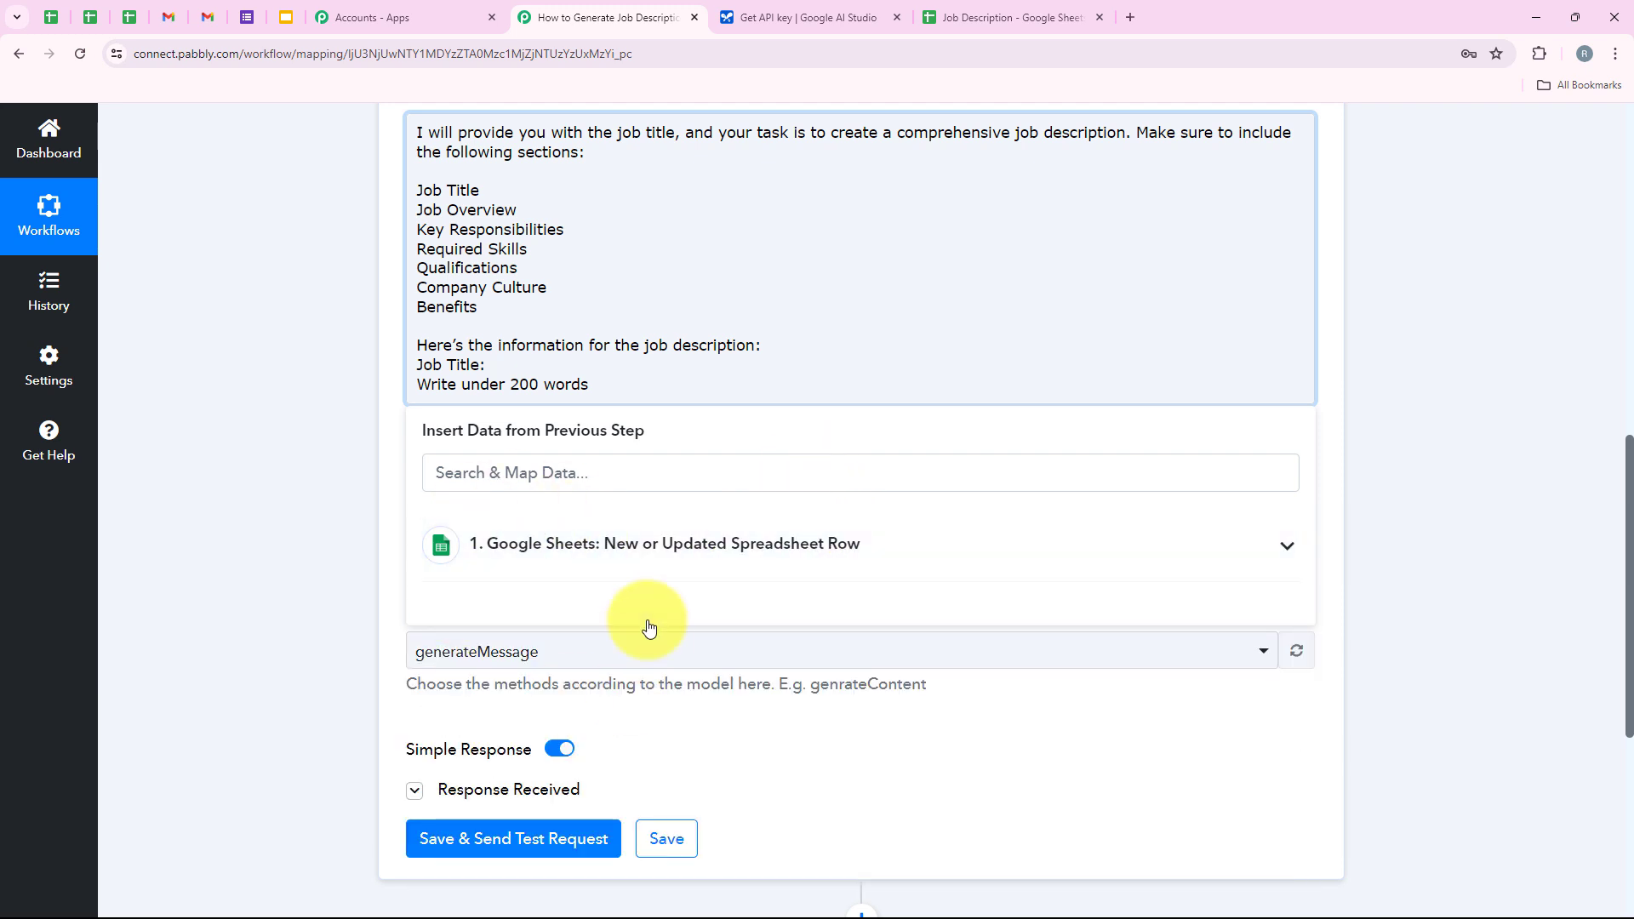
left_click(583, 540)
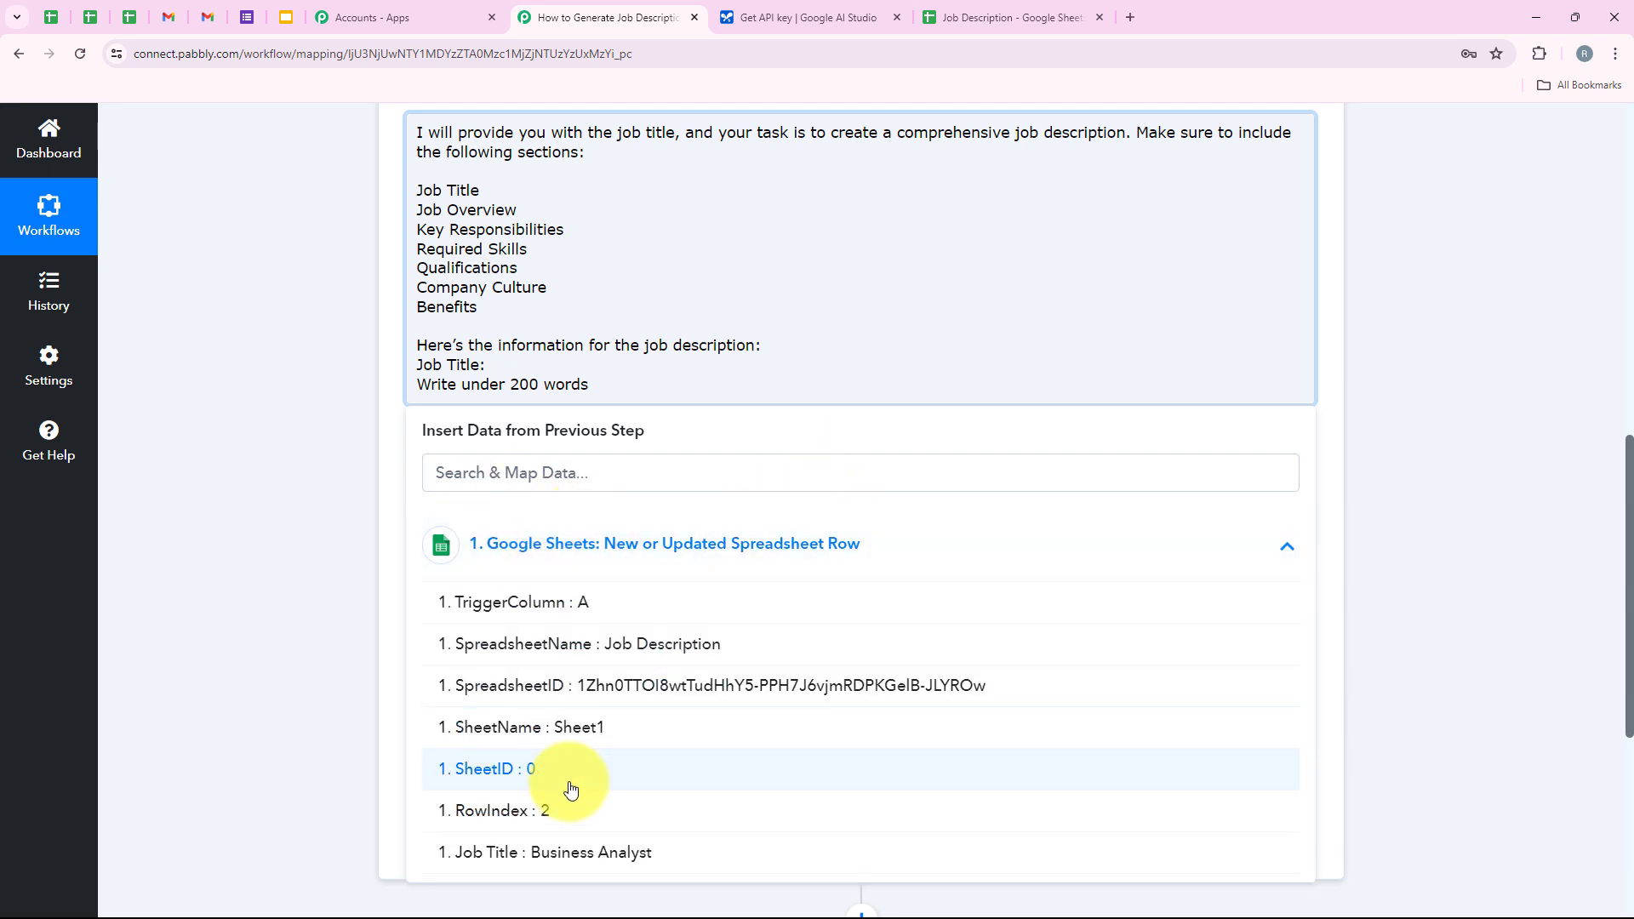
left_click(568, 562)
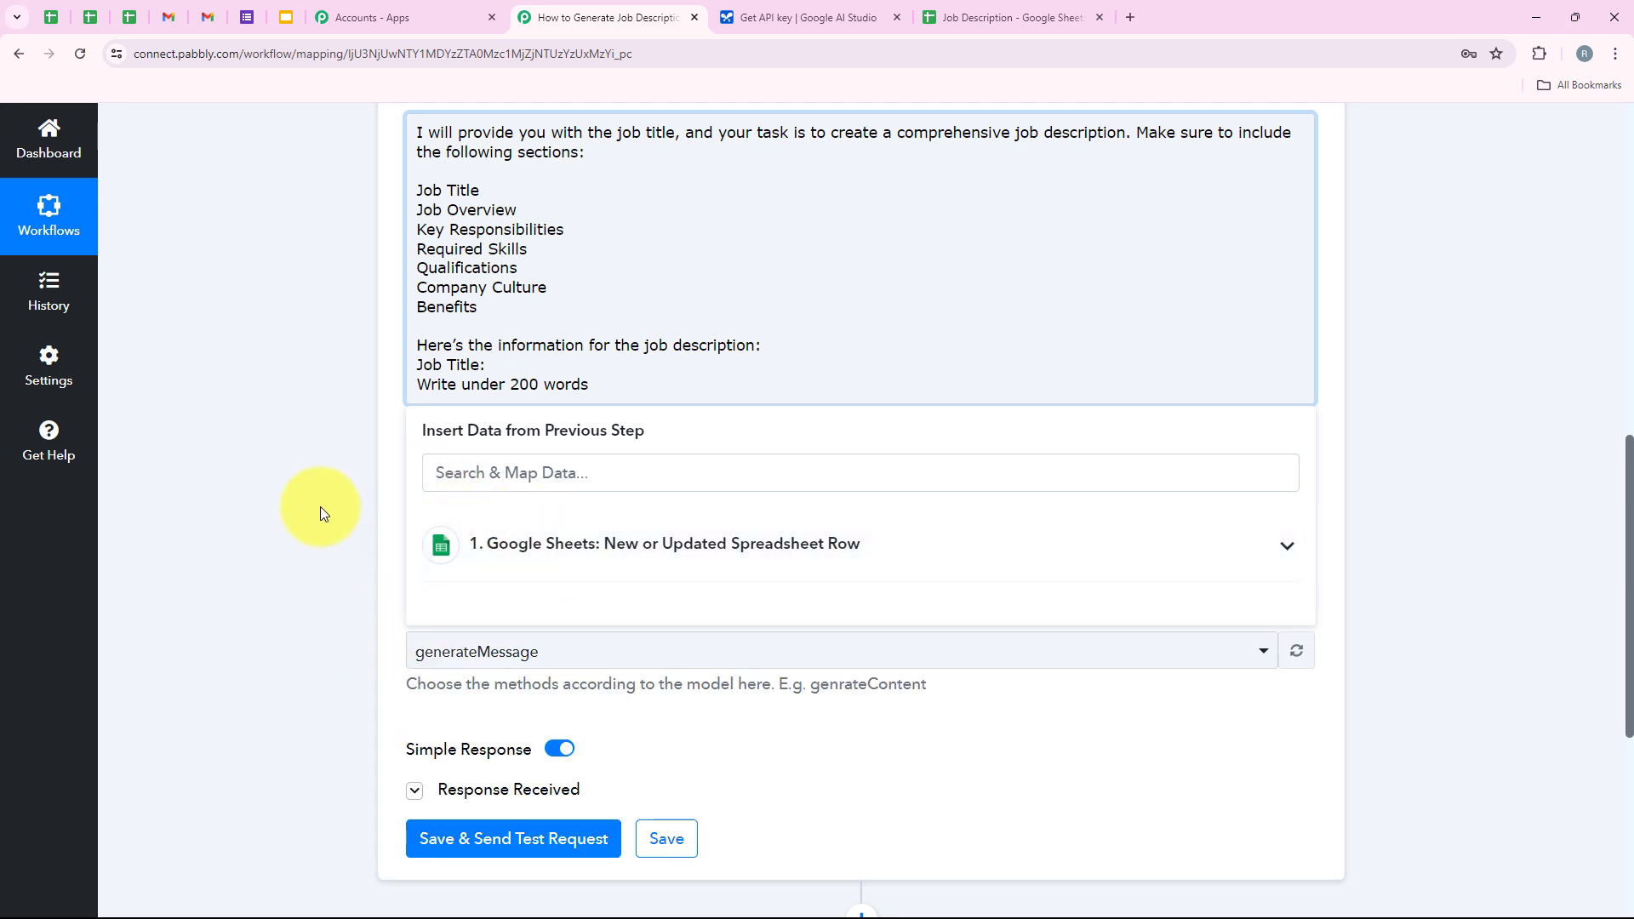
- Enter the fixed text "Business Analyst" after "Job Title:" in the prompt
left_click(693, 551)
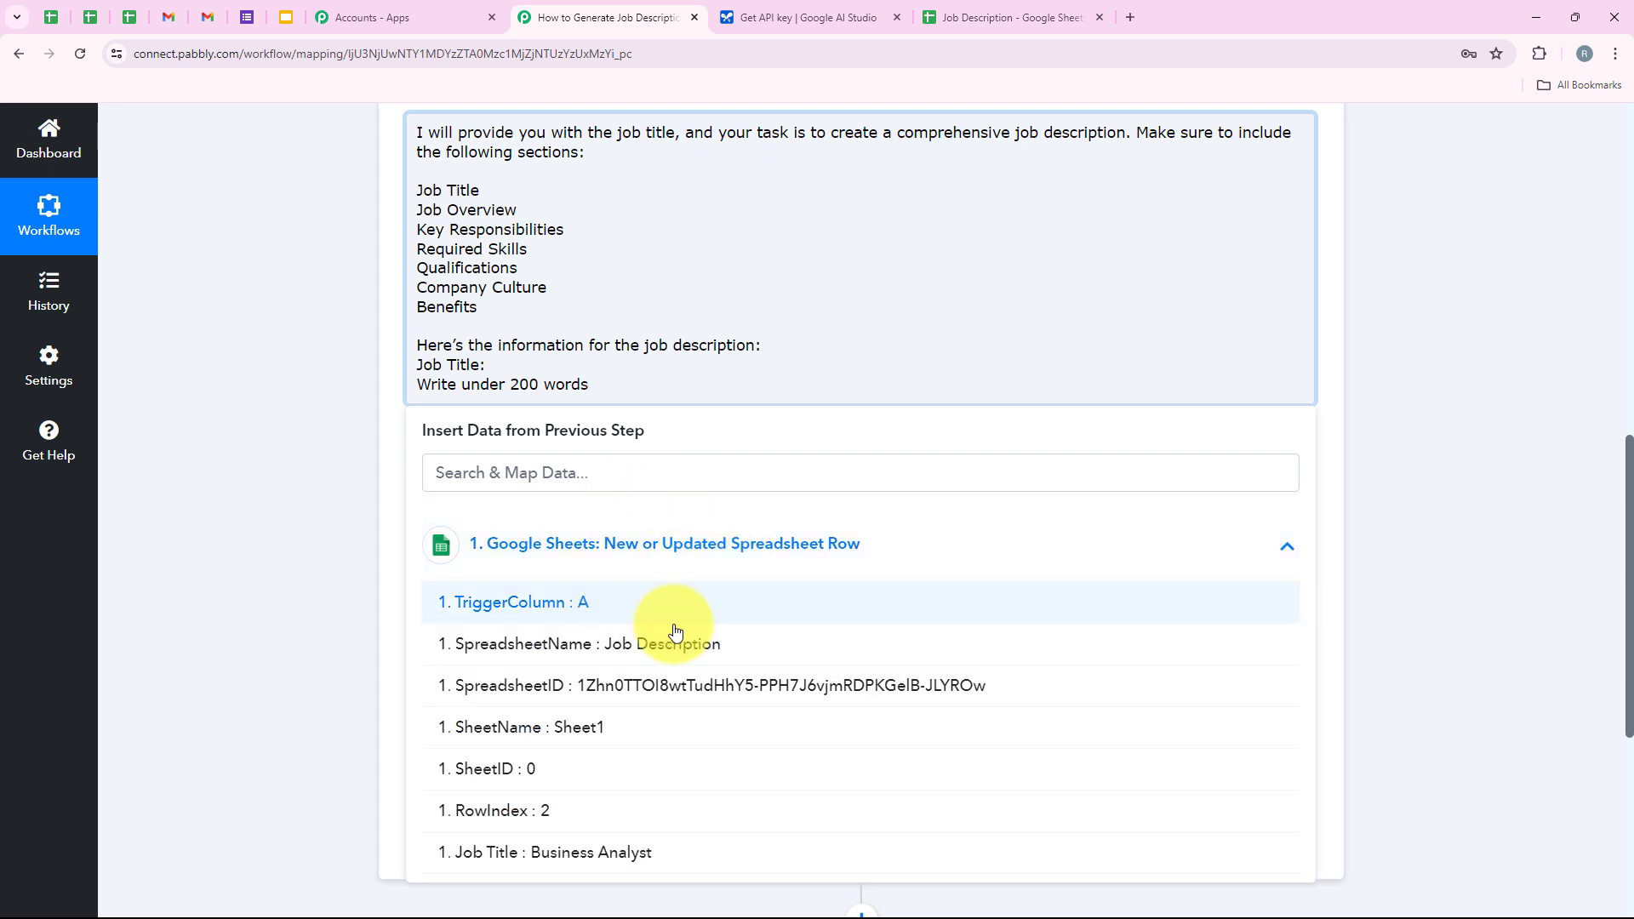
left_click(401, 540)
left_click(553, 365)
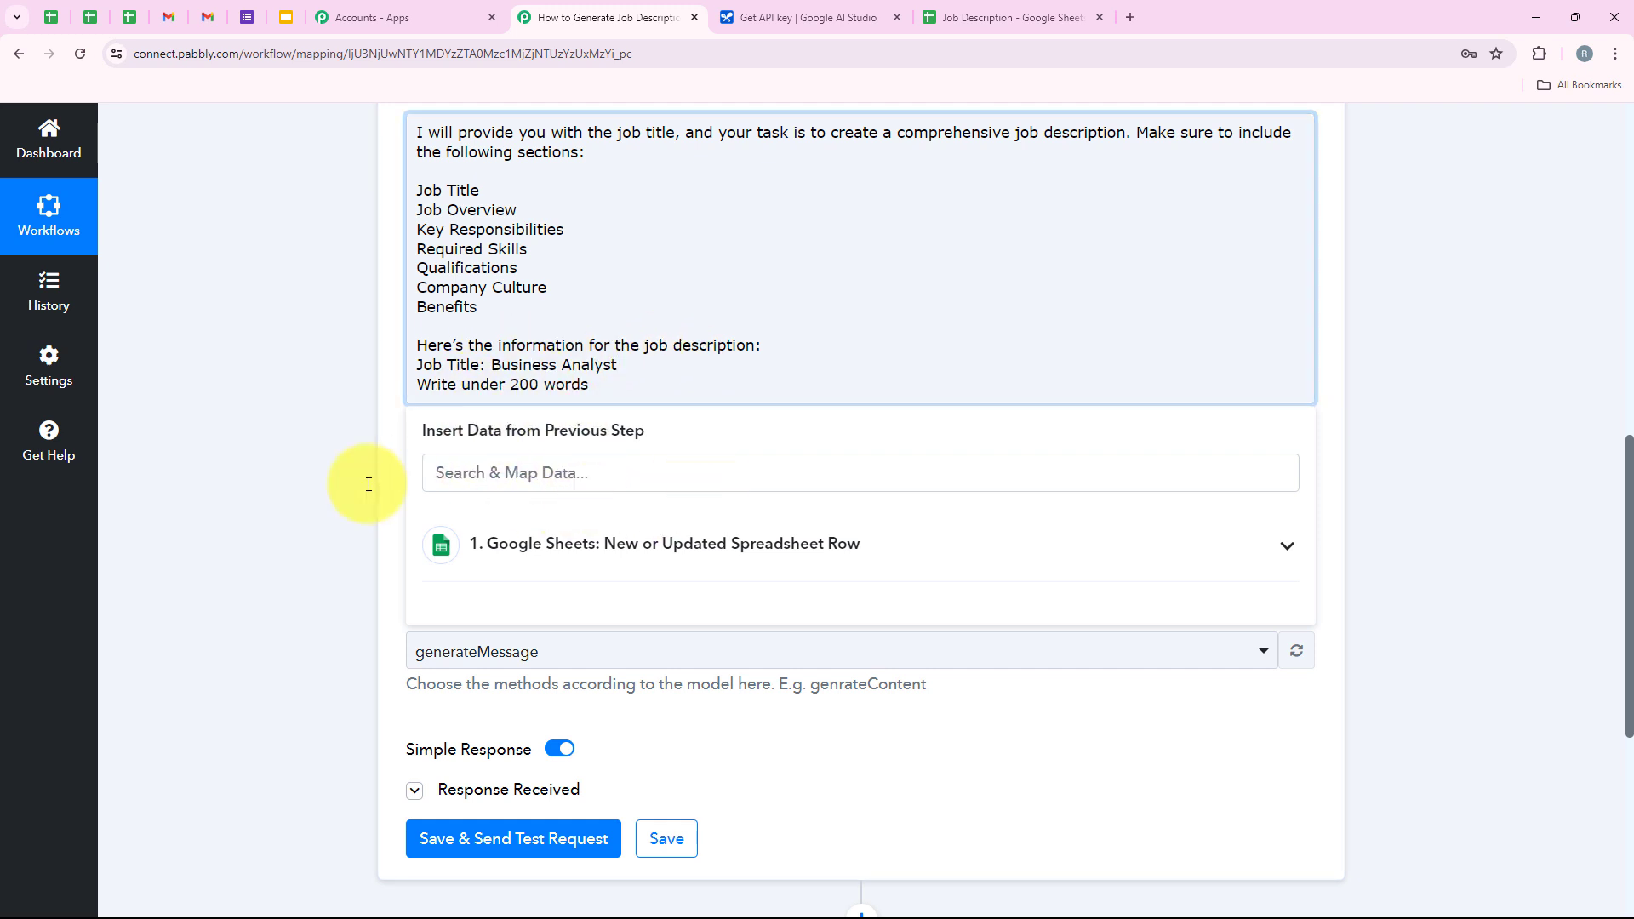
- Map the Job Title field from the Google Sheets trigger after "Job Title:" in the prompt, replacing any fixed title text
left_click_drag(626, 373, 492, 366)
left_click(600, 570)
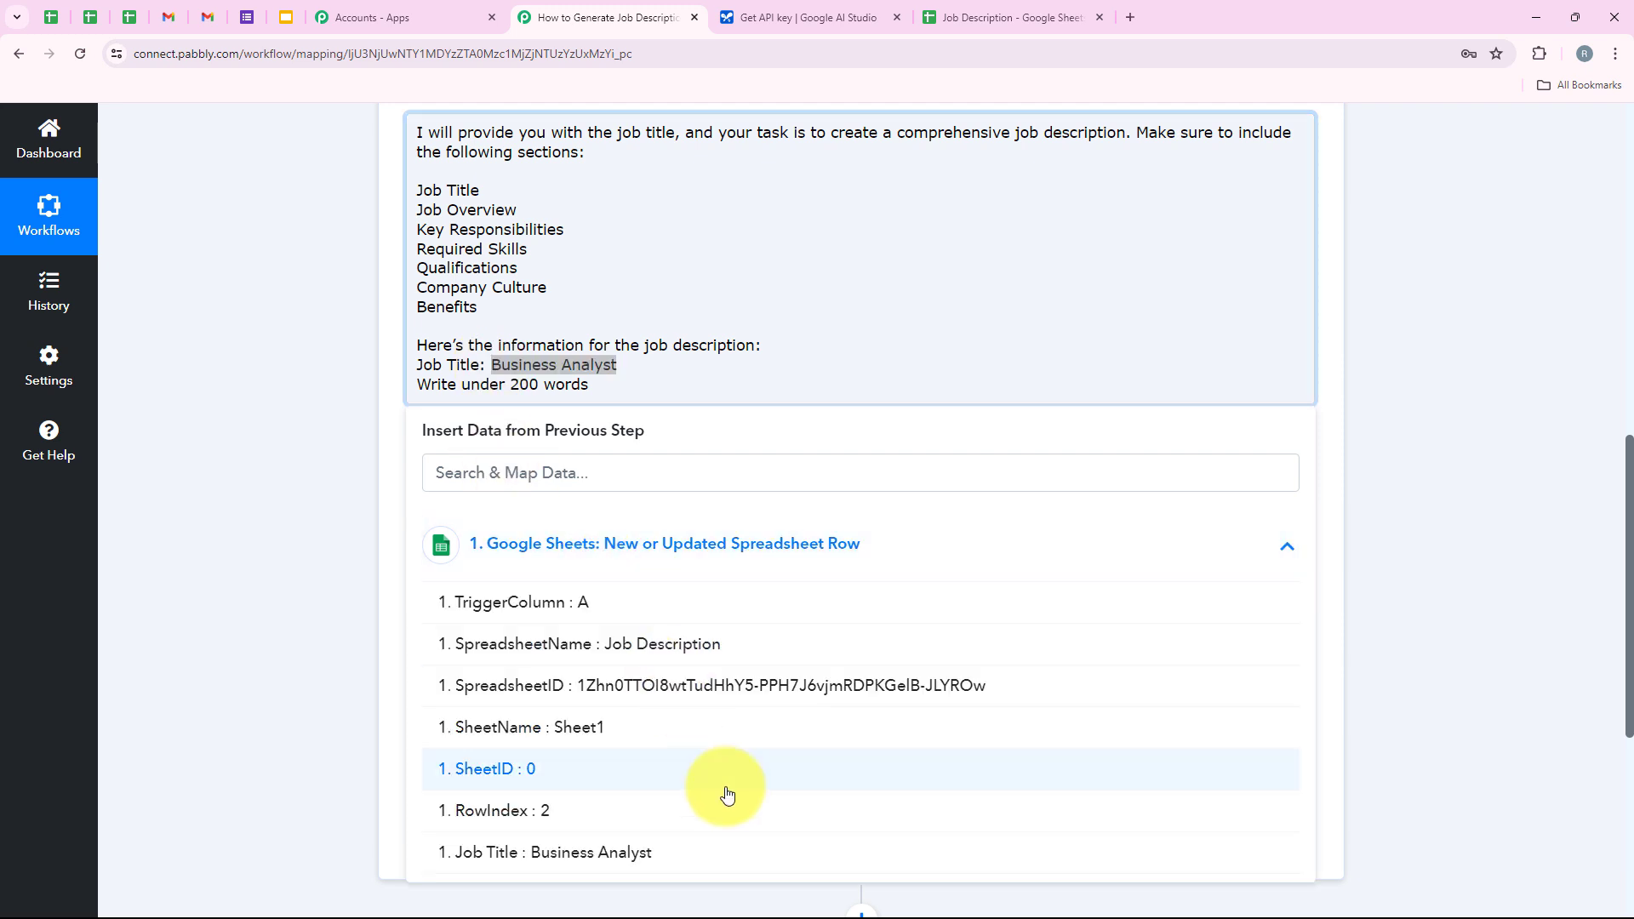
scroll(590, 758, "down", 1)
left_click(620, 770)
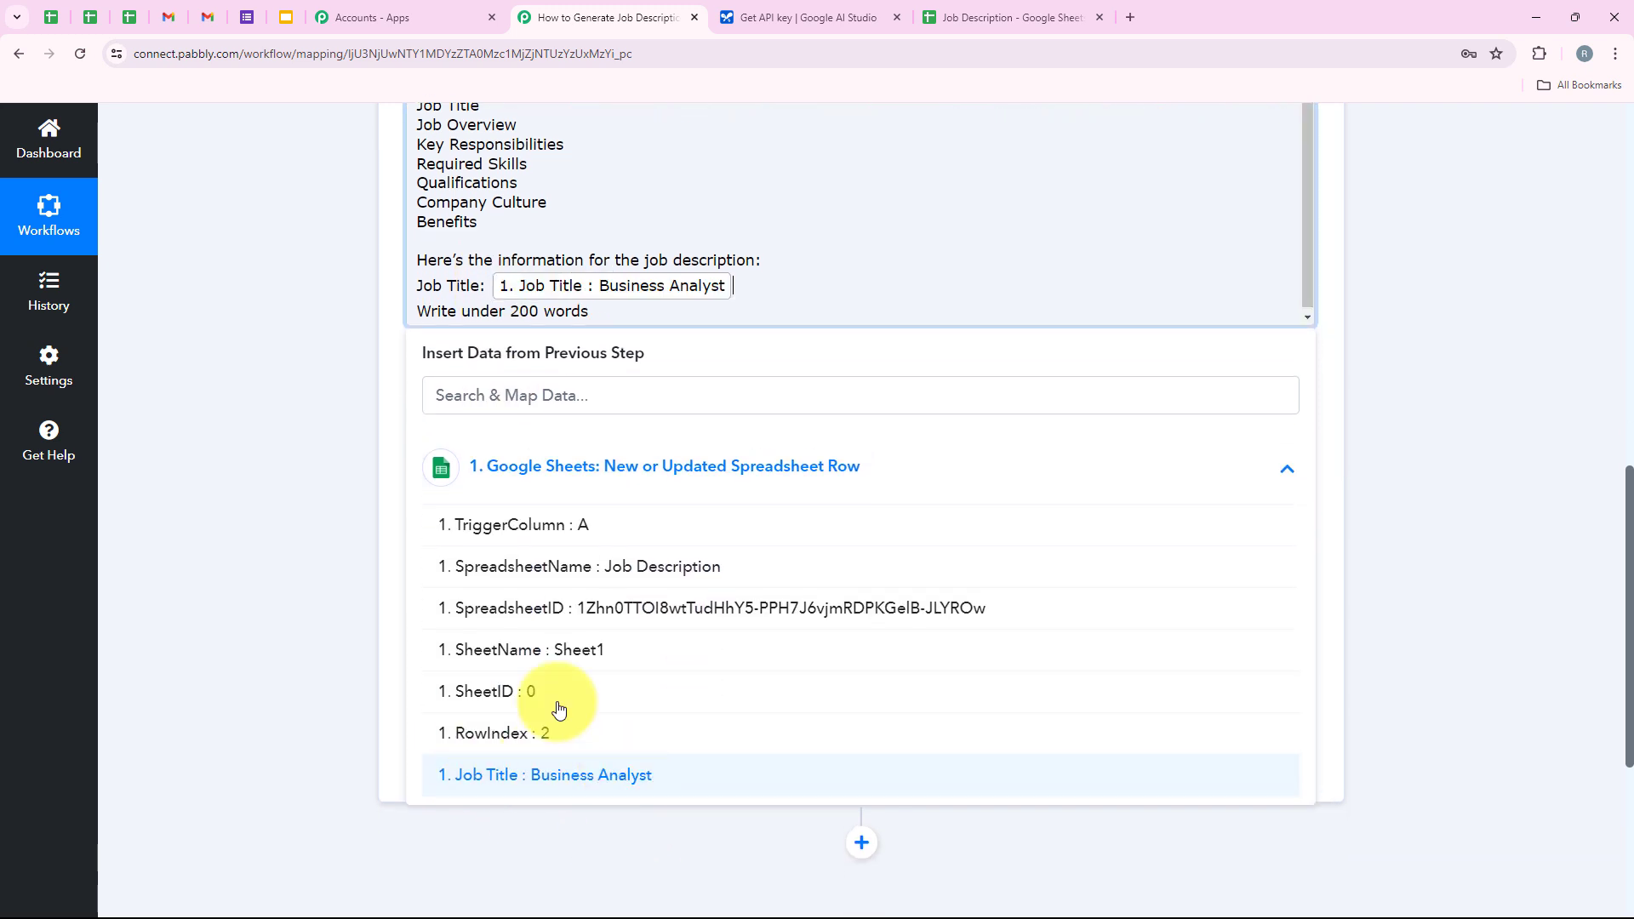
left_click(286, 398)
scroll(492, 281, "up", 2)
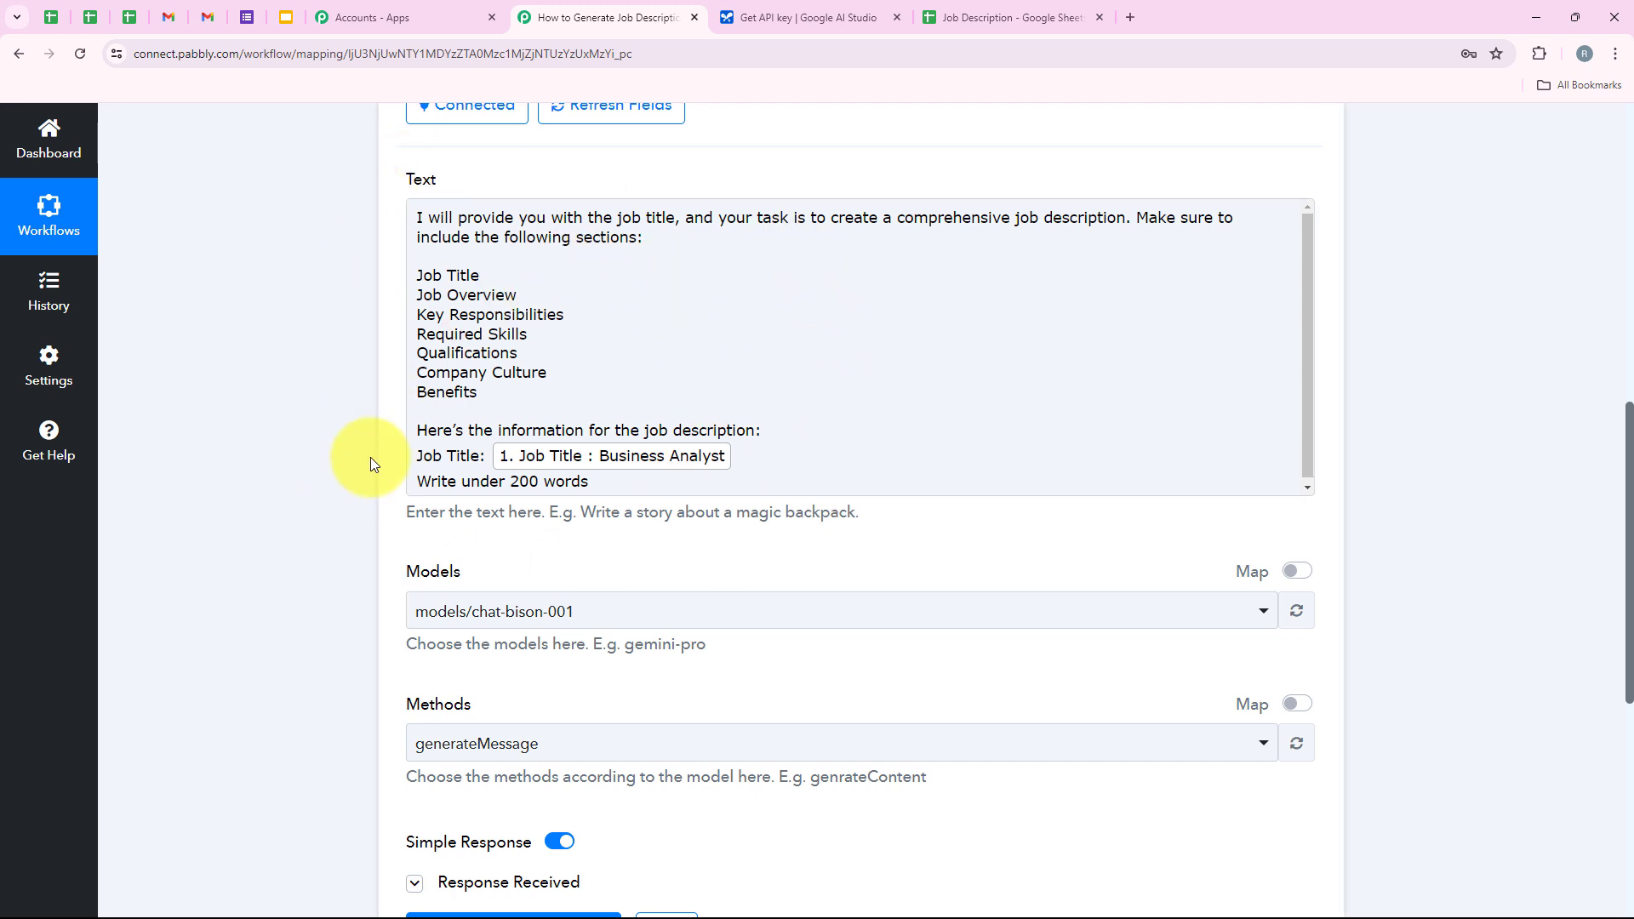
- Set the model to models/gemini-pro and the method to generateContent
scroll(573, 510, "down", 2)
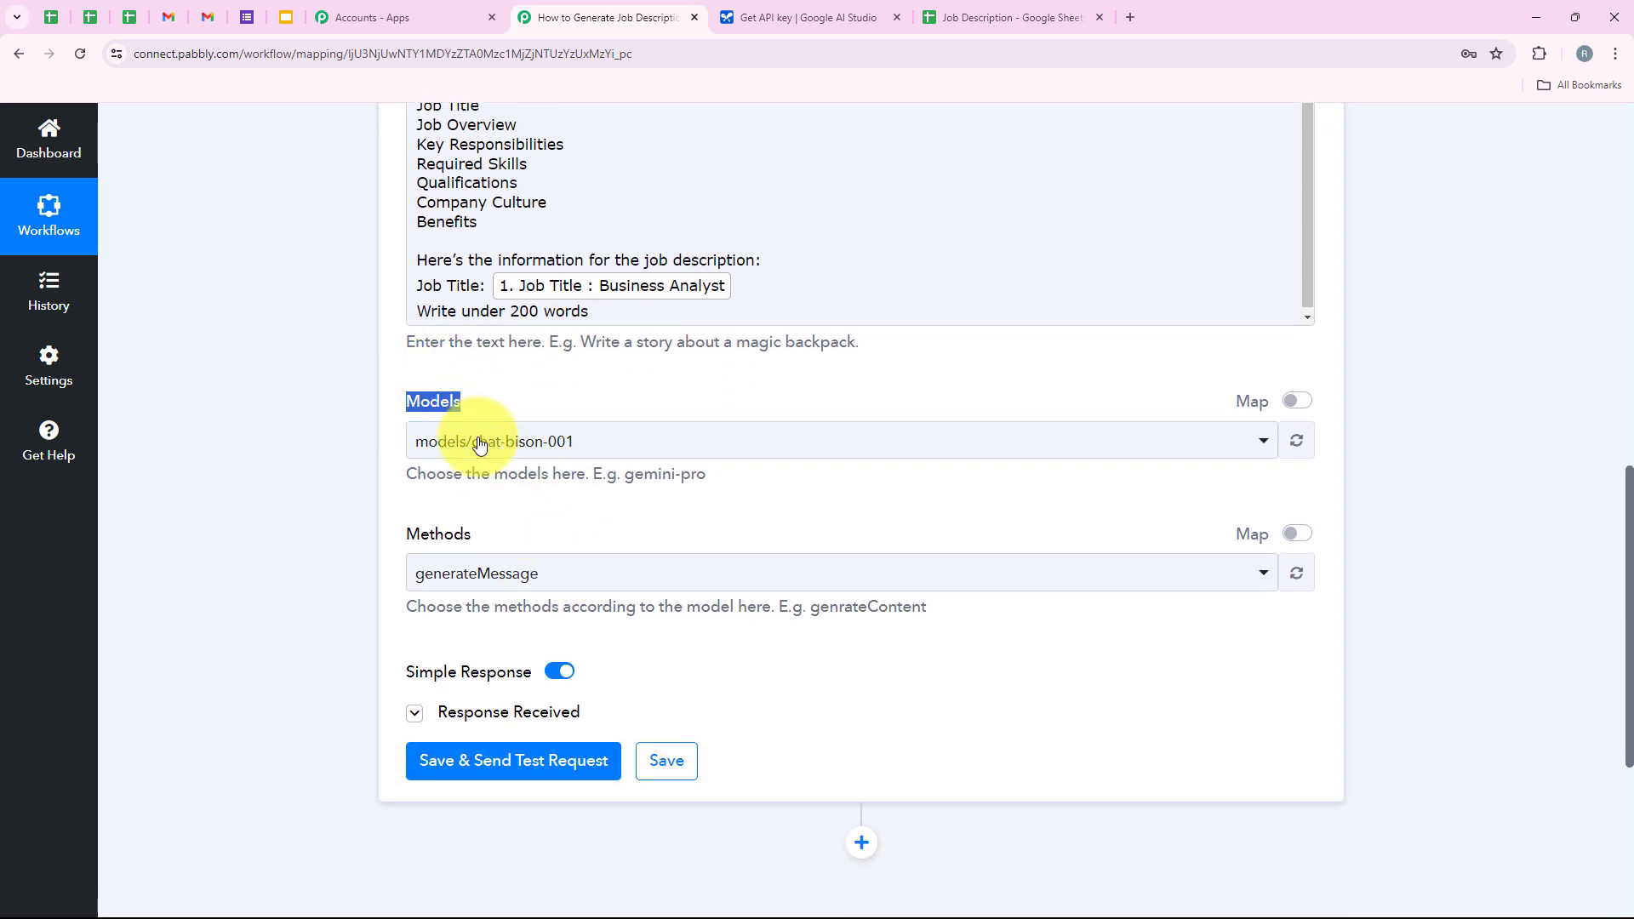
left_click(479, 443)
scroll(595, 655, "down", 5)
left_click(631, 672)
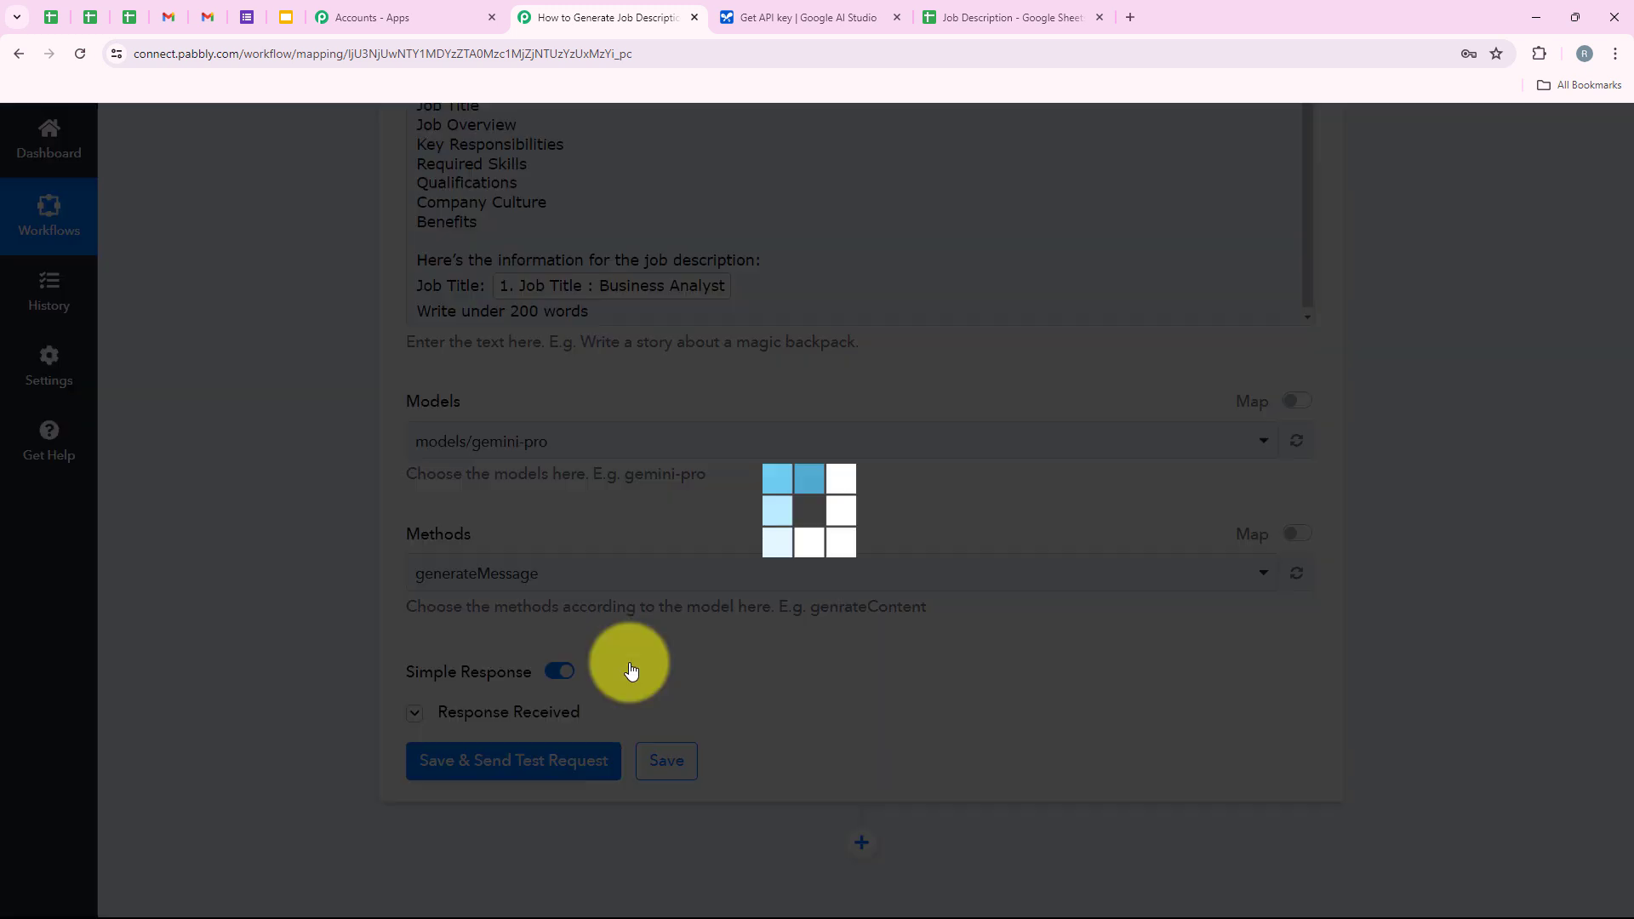
left_click(506, 571)
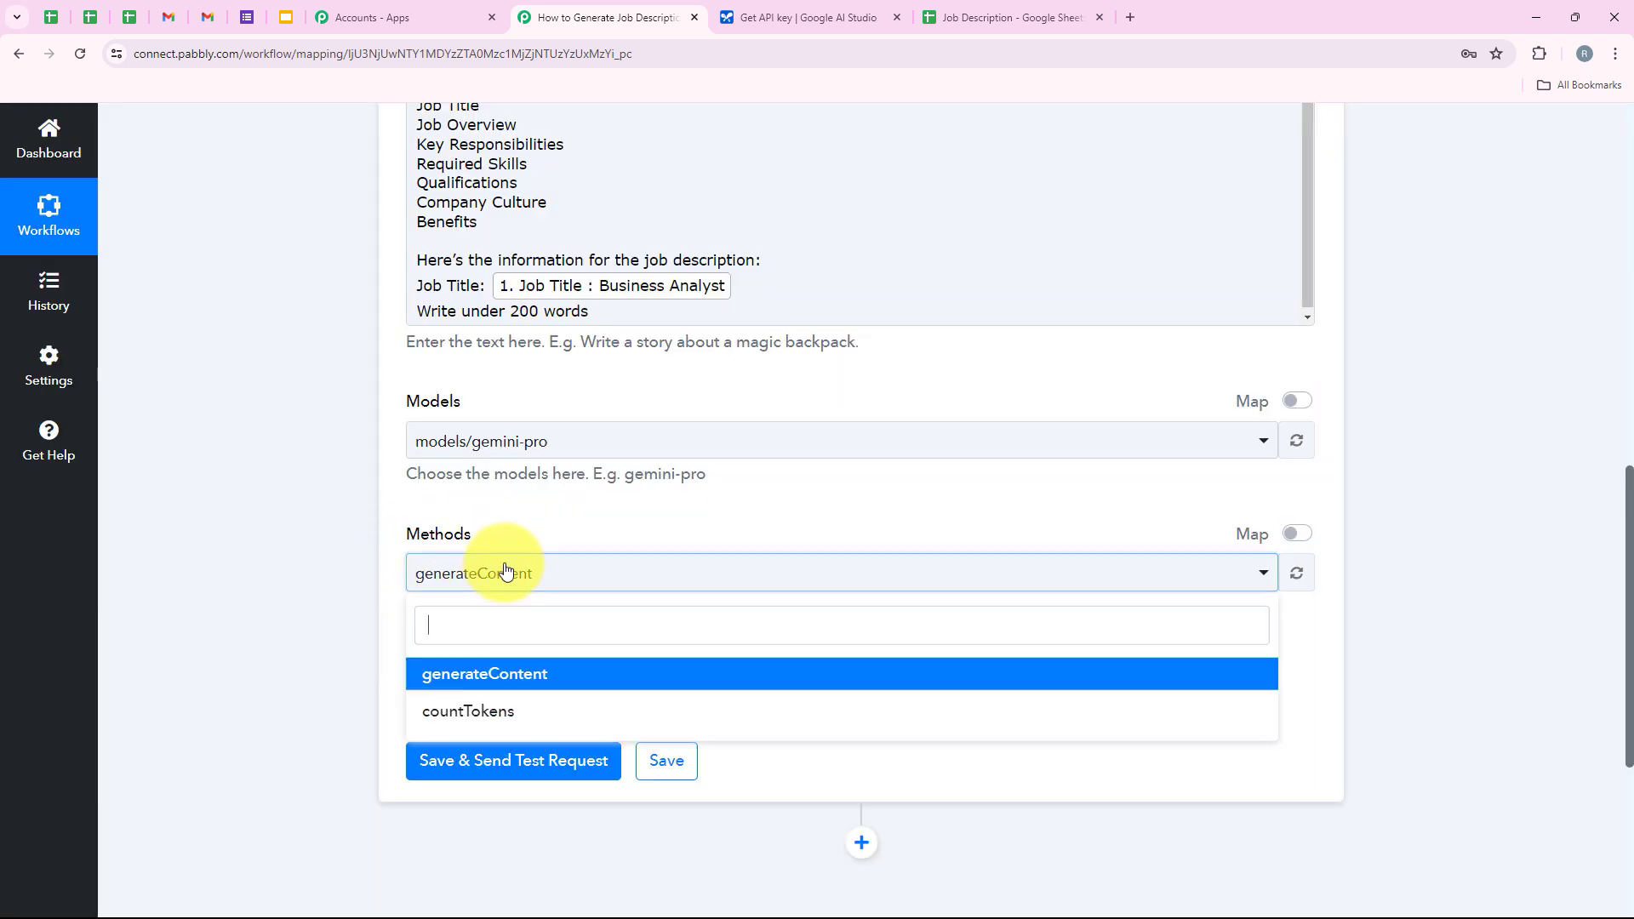
left_click(562, 676)
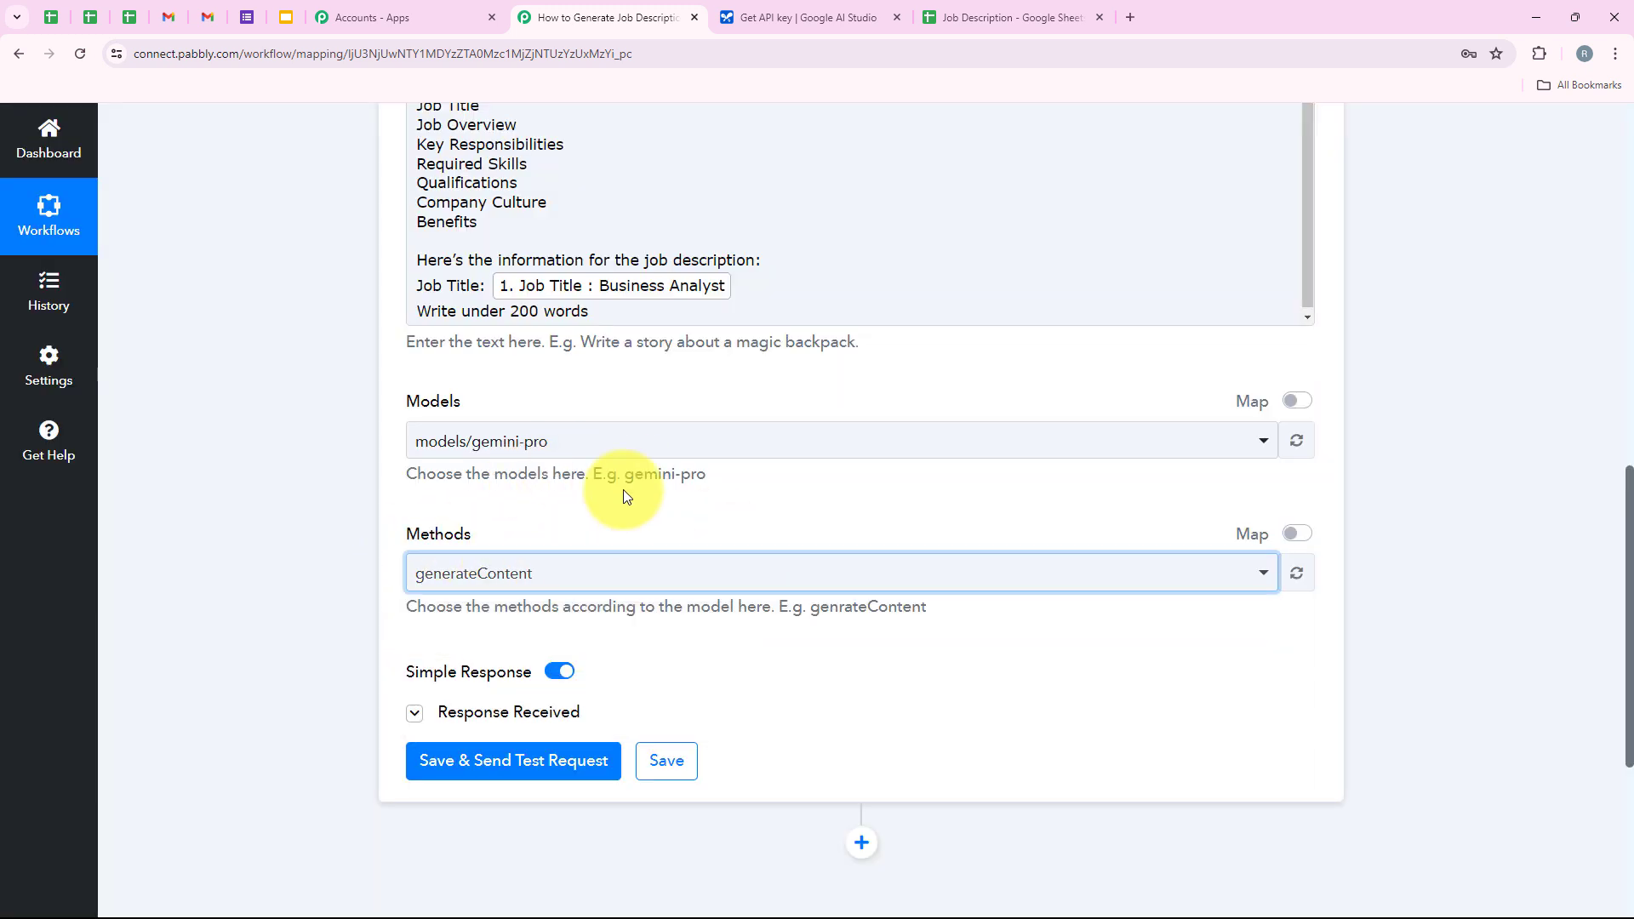
- Save the Google Generative AI action and send a test request
left_click(564, 770)
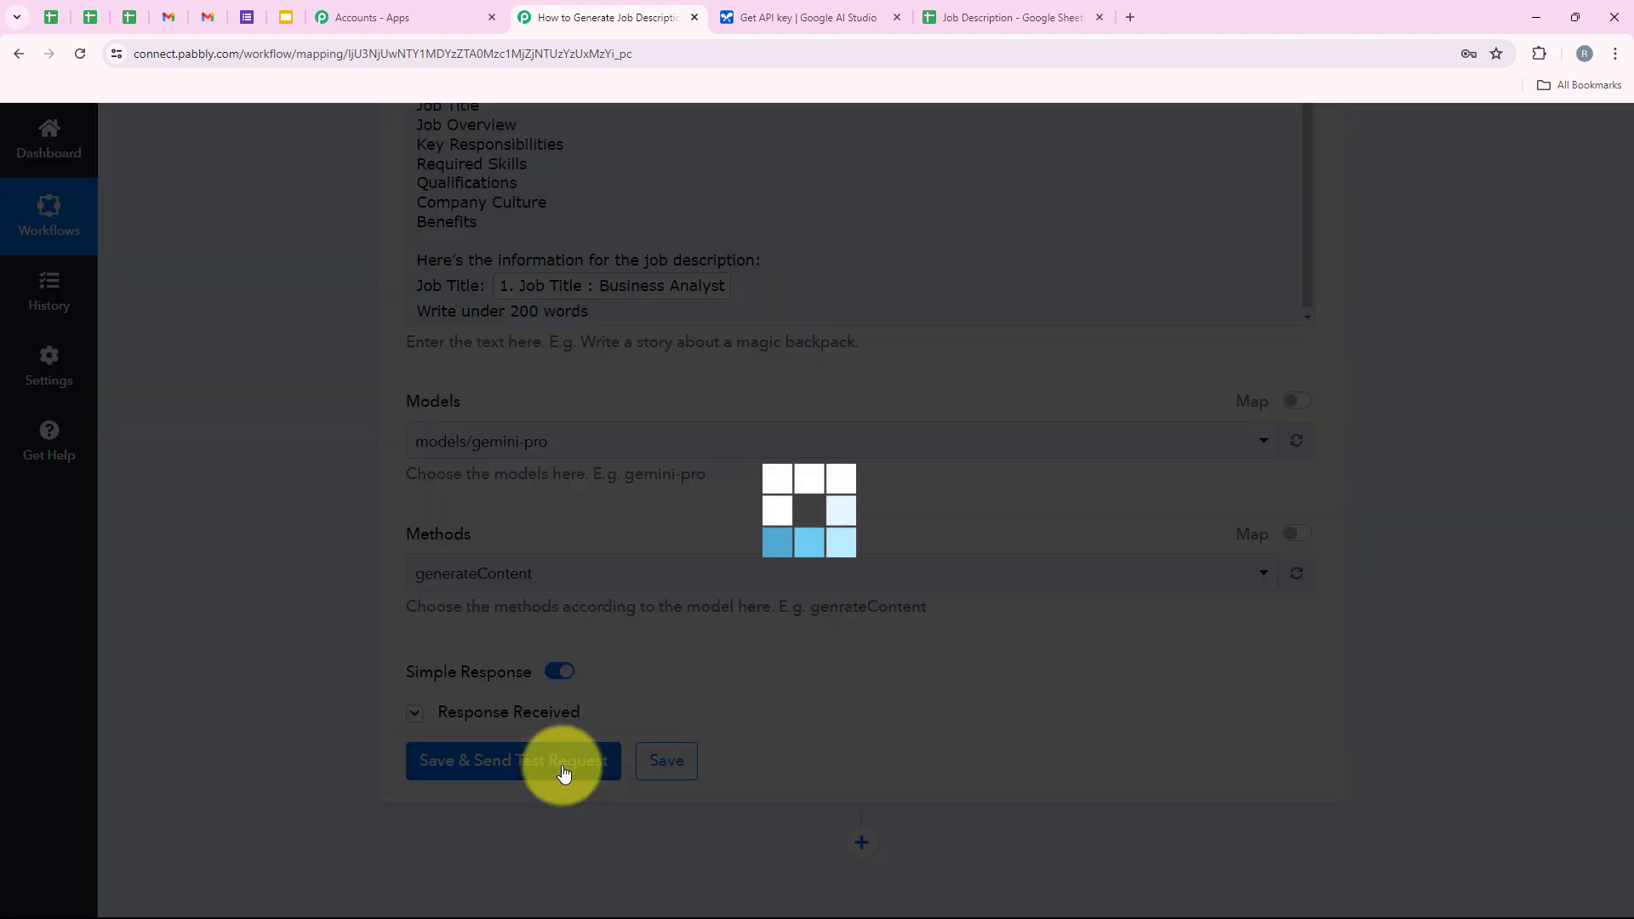
scroll(886, 431, "down", 1)
scroll(888, 437, "down", 4)
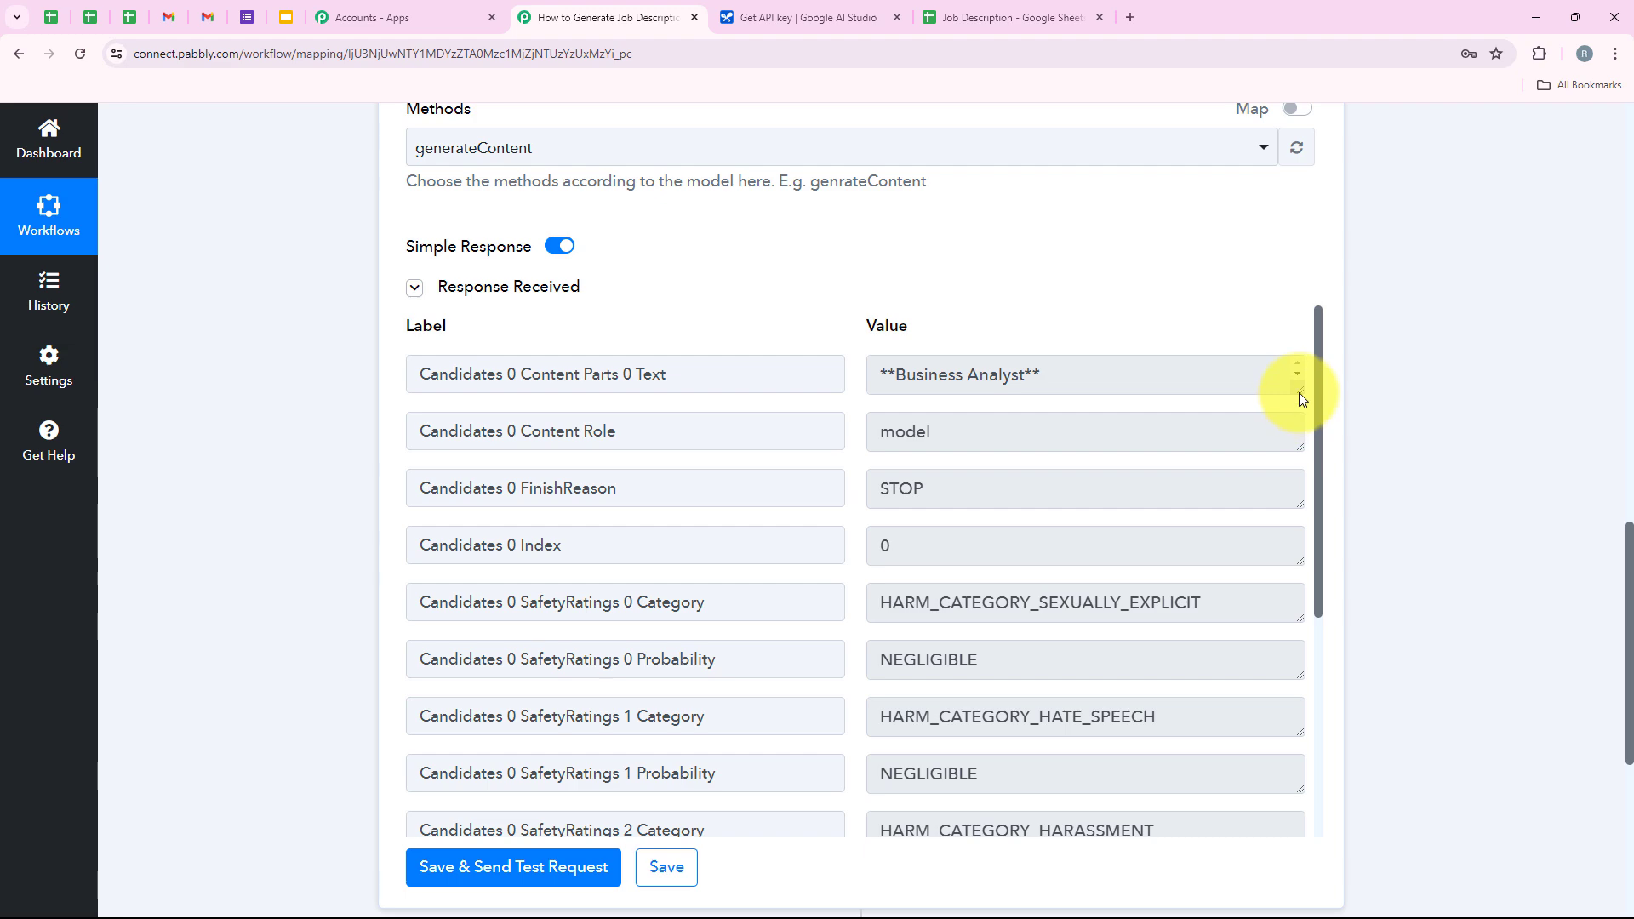
- Enlarge the Candidates 0 Content Parts 0 Text value and examine the generated job description, including the asterisks around its headings
left_click_drag(1299, 394, 1284, 831)
scroll(1035, 505, "down", 1)
scroll(1034, 506, "down", 5)
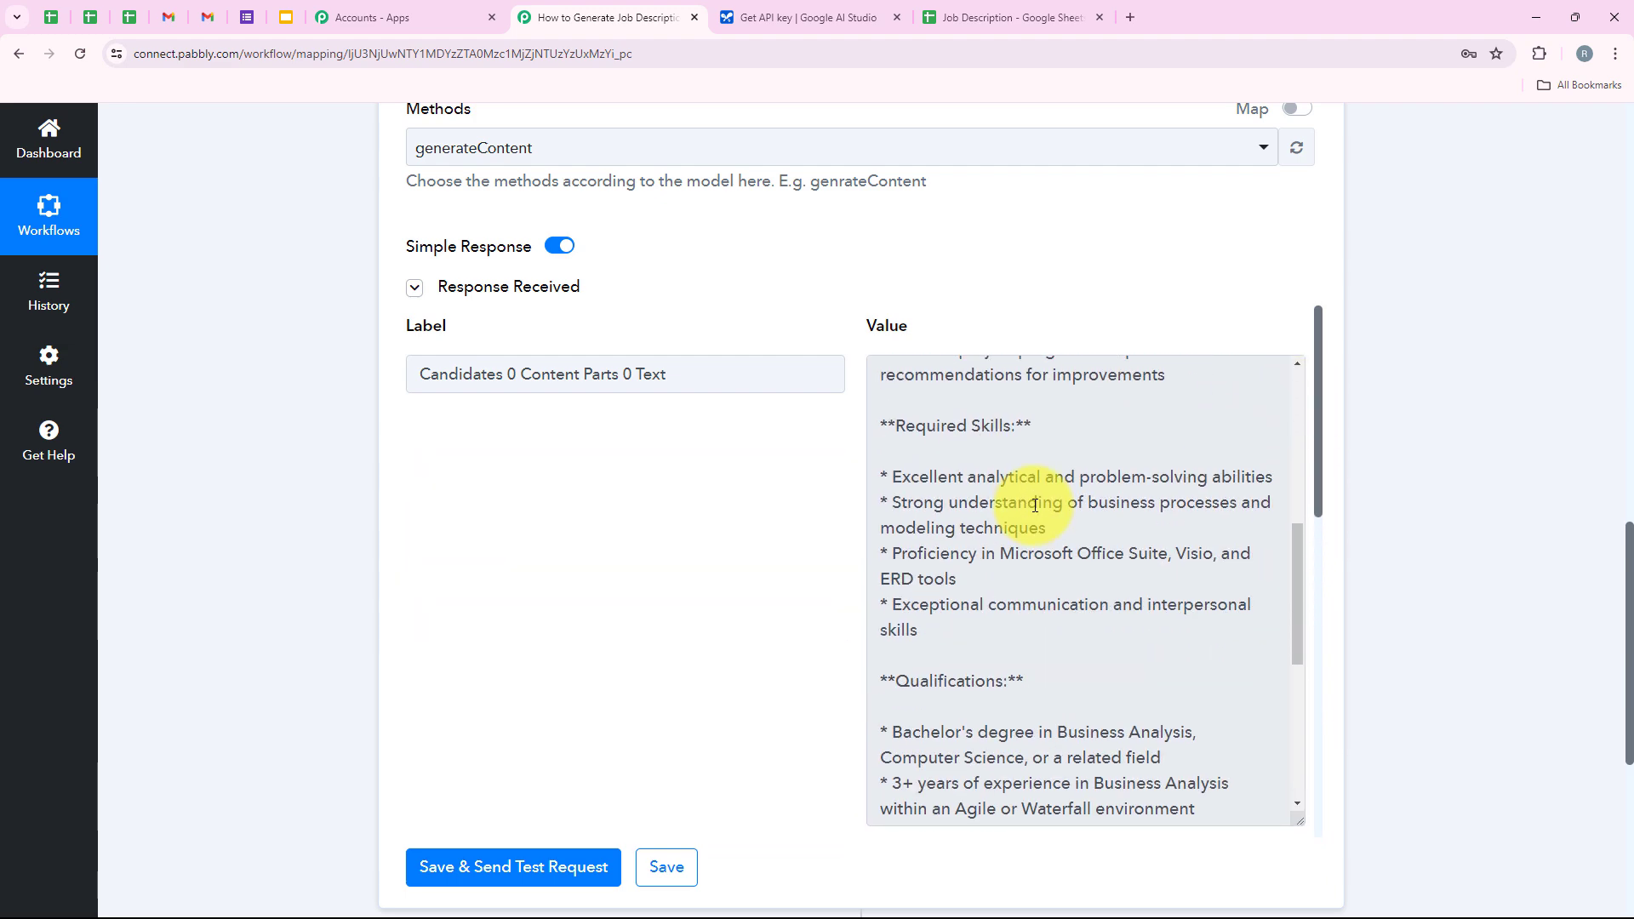
scroll(1082, 586, "down", 5)
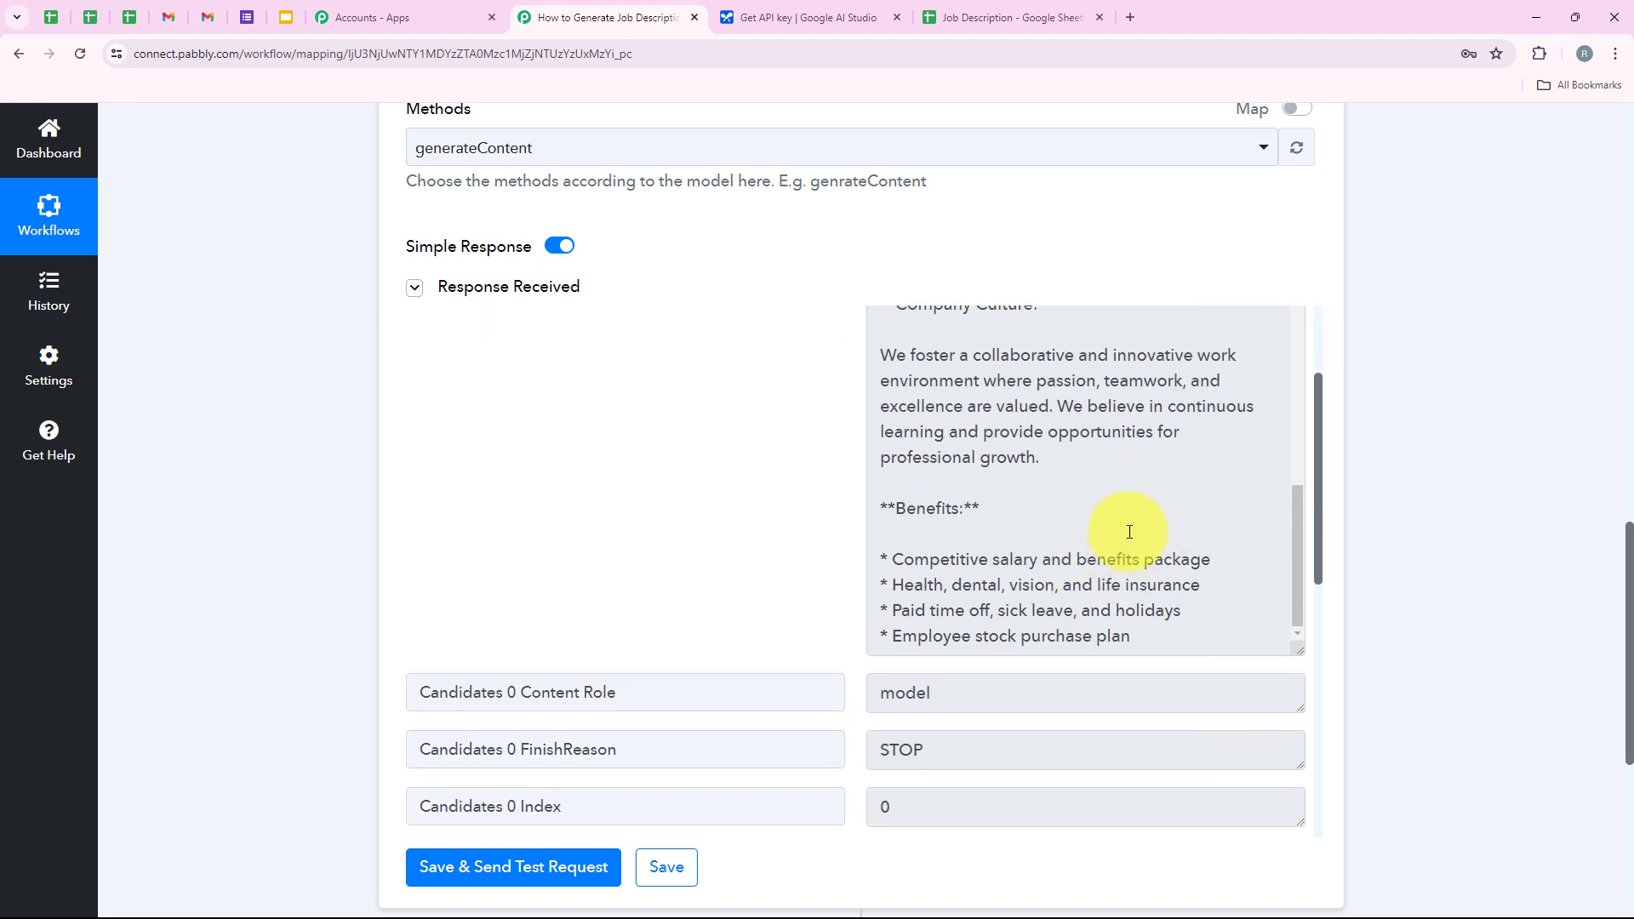
scroll(1129, 532, "up", 10)
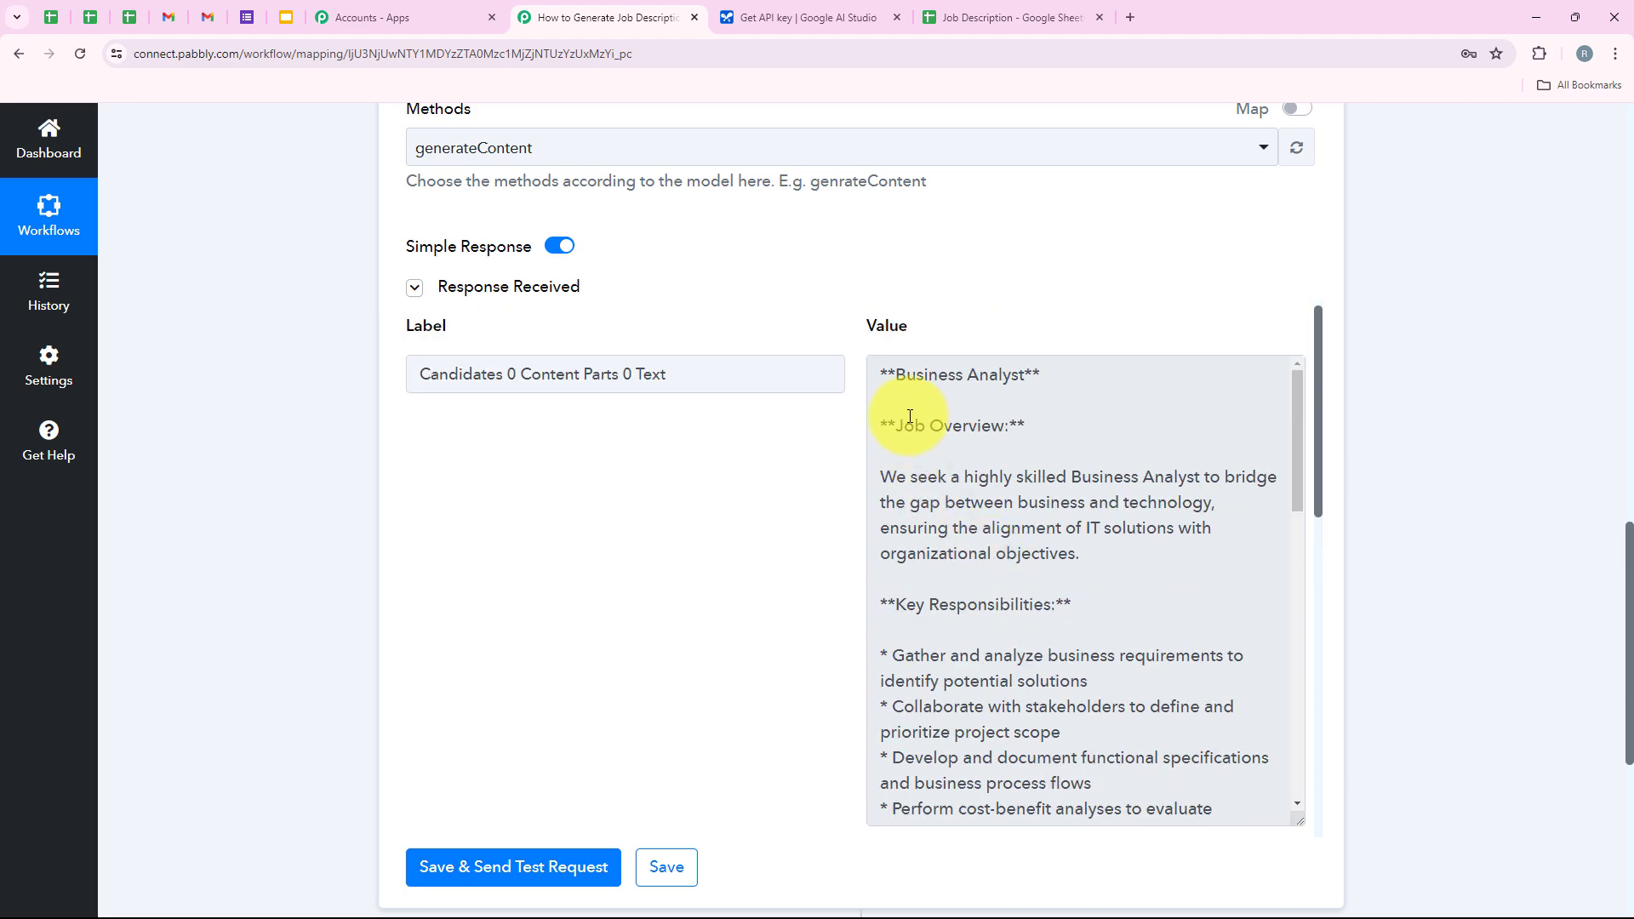
left_click_drag(897, 375, 869, 379)
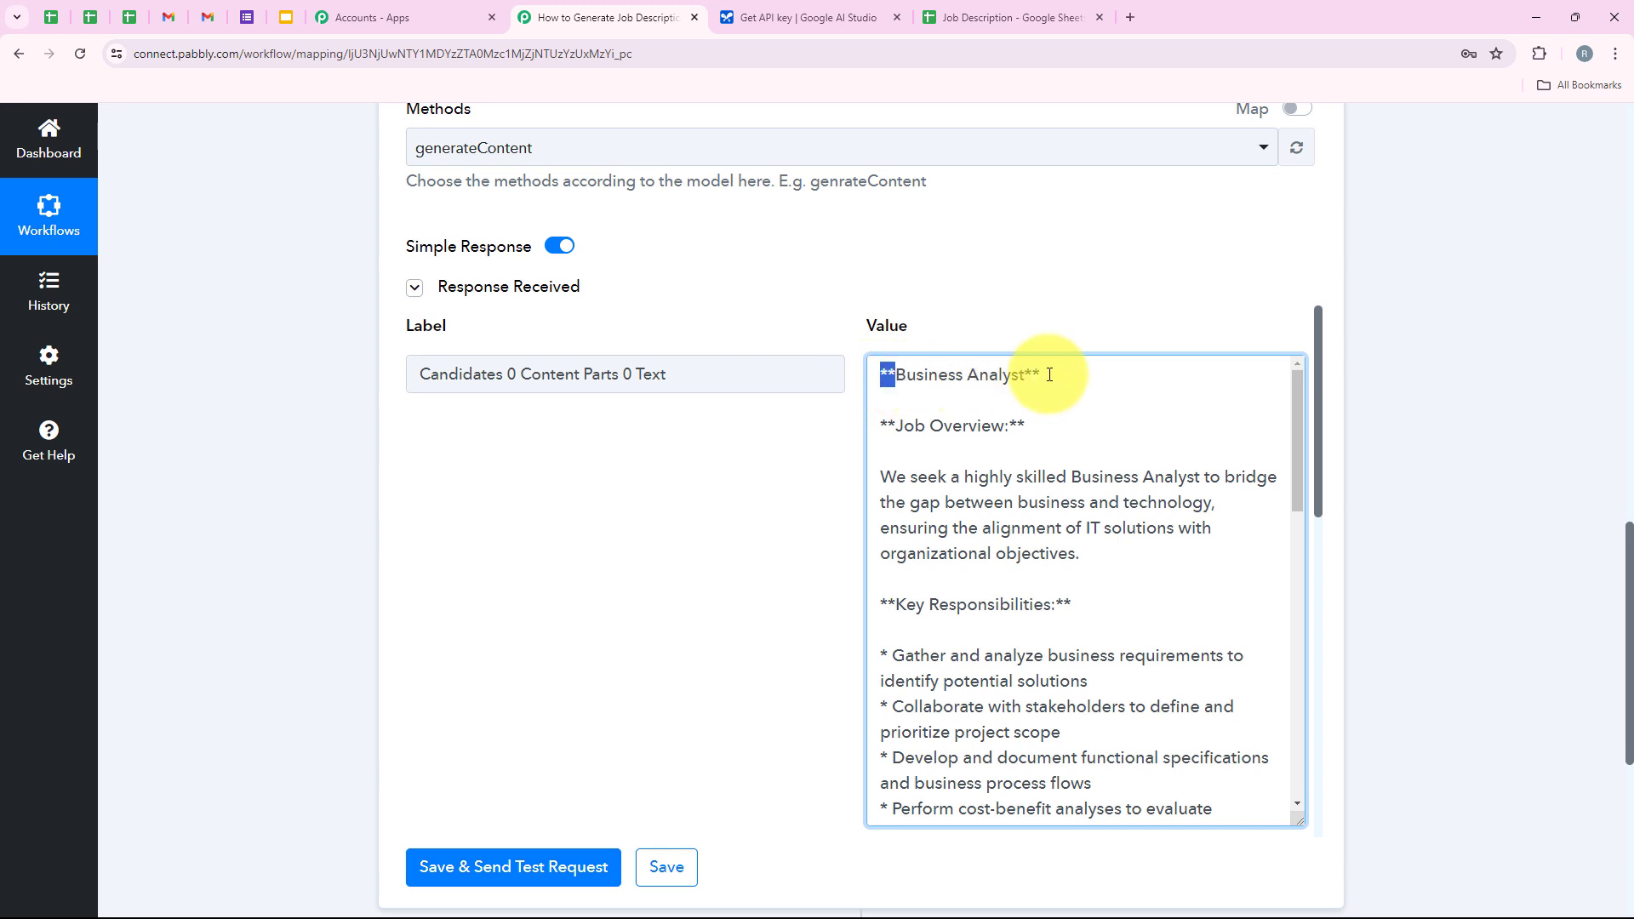
left_click_drag(1045, 375, 1004, 431)
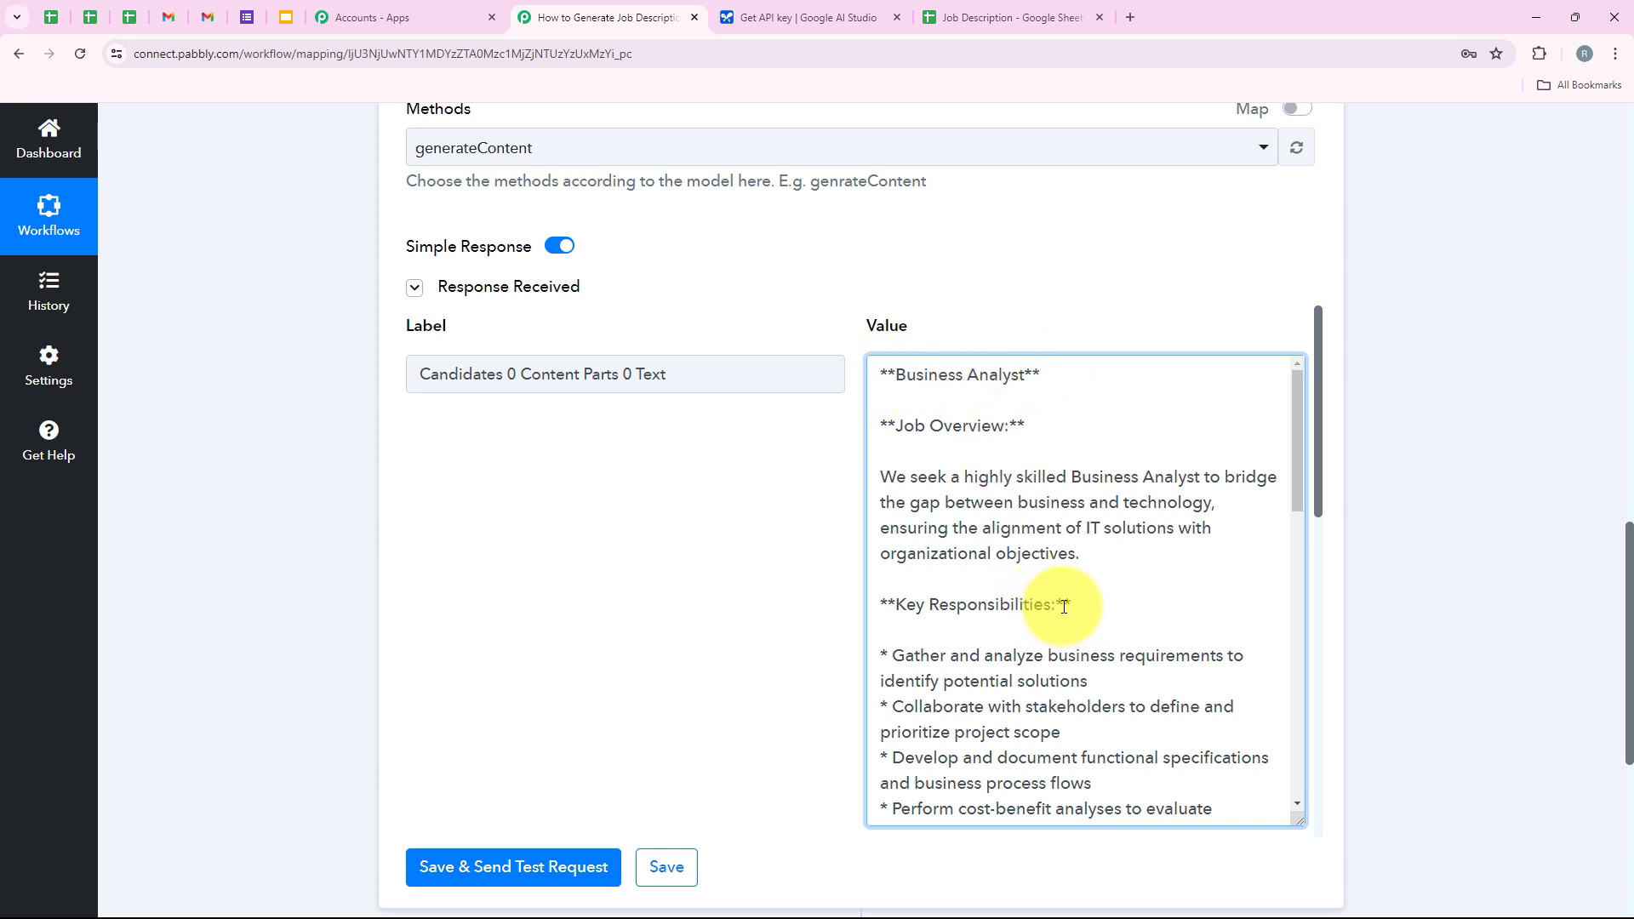
left_click_drag(1071, 606, 1055, 606)
left_click_drag(896, 603, 879, 604)
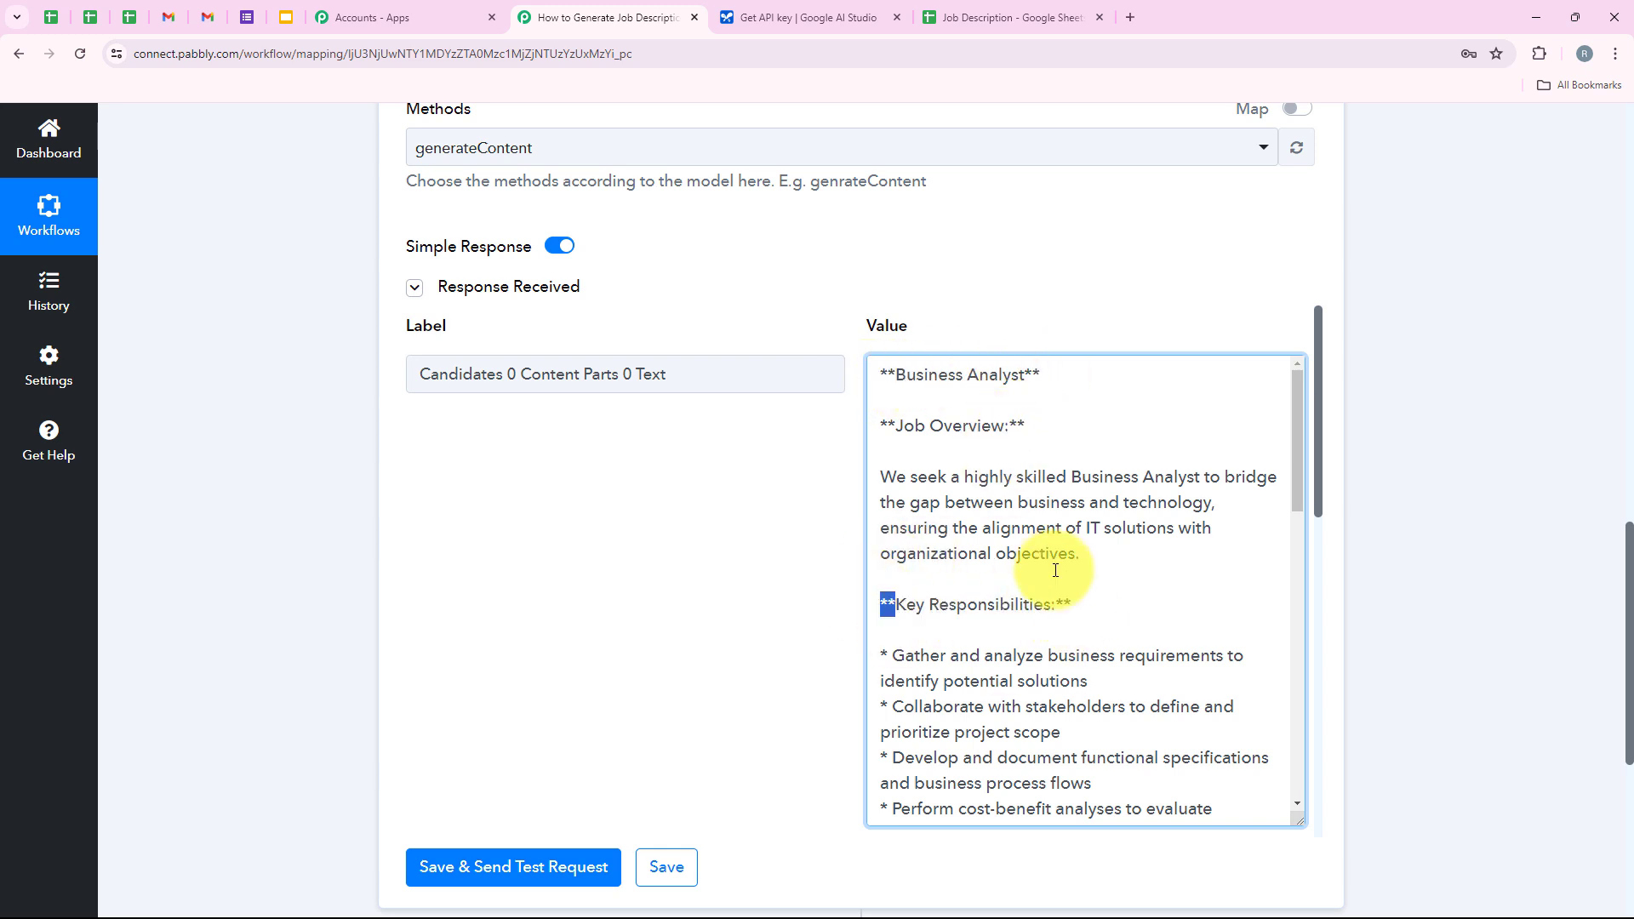
scroll(965, 583, "down", 2)
scroll(949, 613, "up", 1)
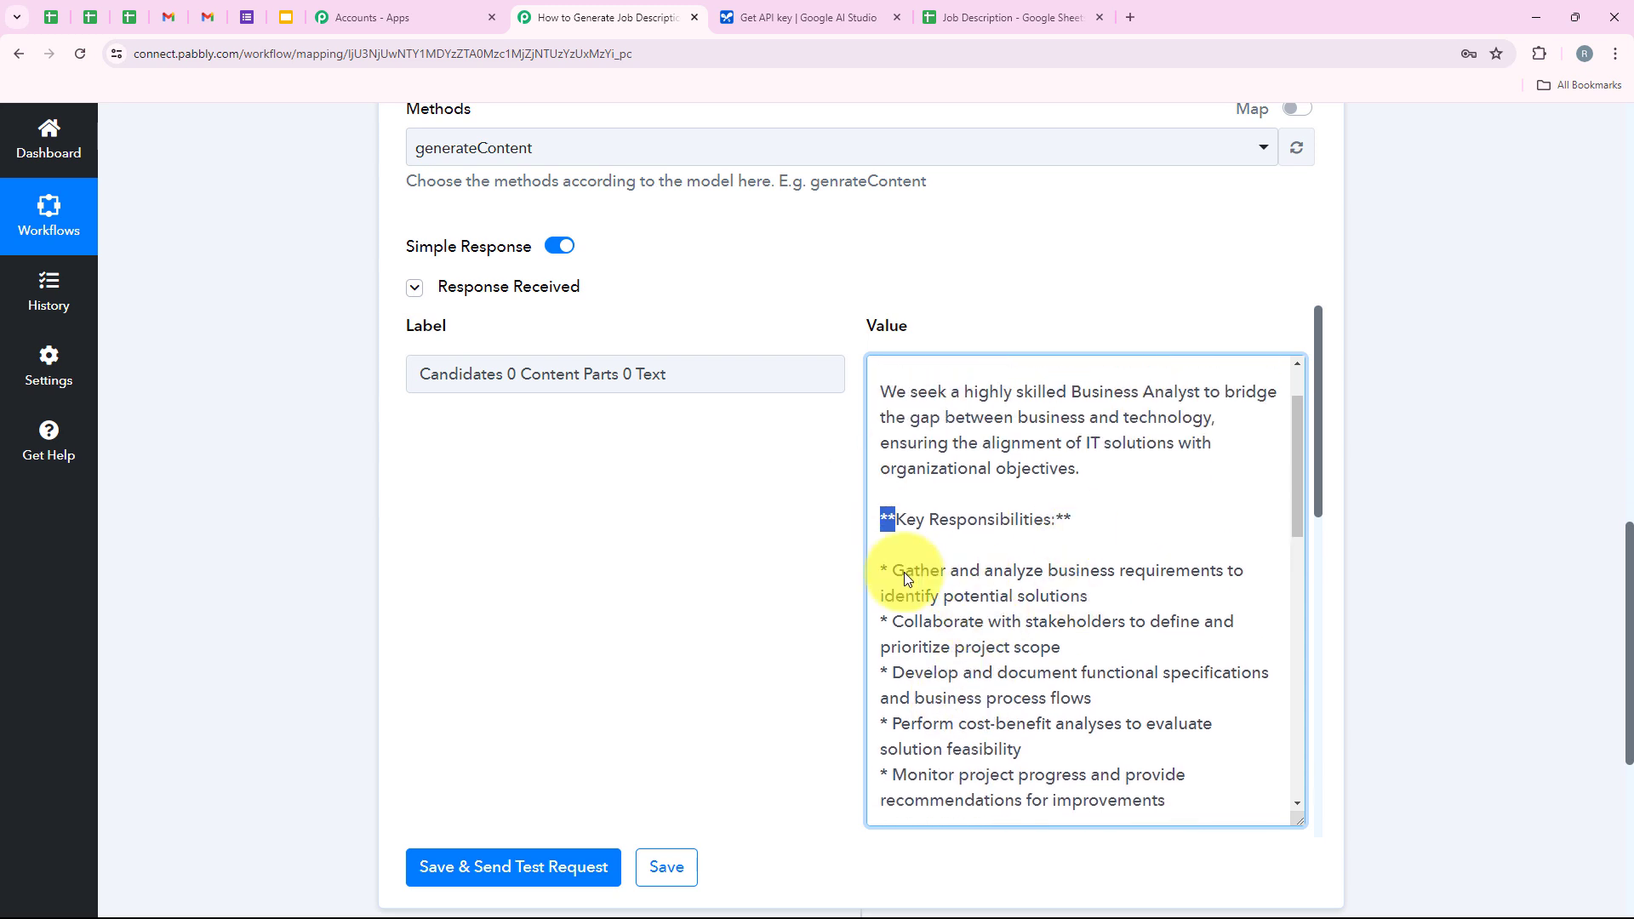
left_click(789, 548)
- Add an action step after Google Generative AI and choose Text Formatter (Pabbly) as its app
scroll(793, 548, "down", 4)
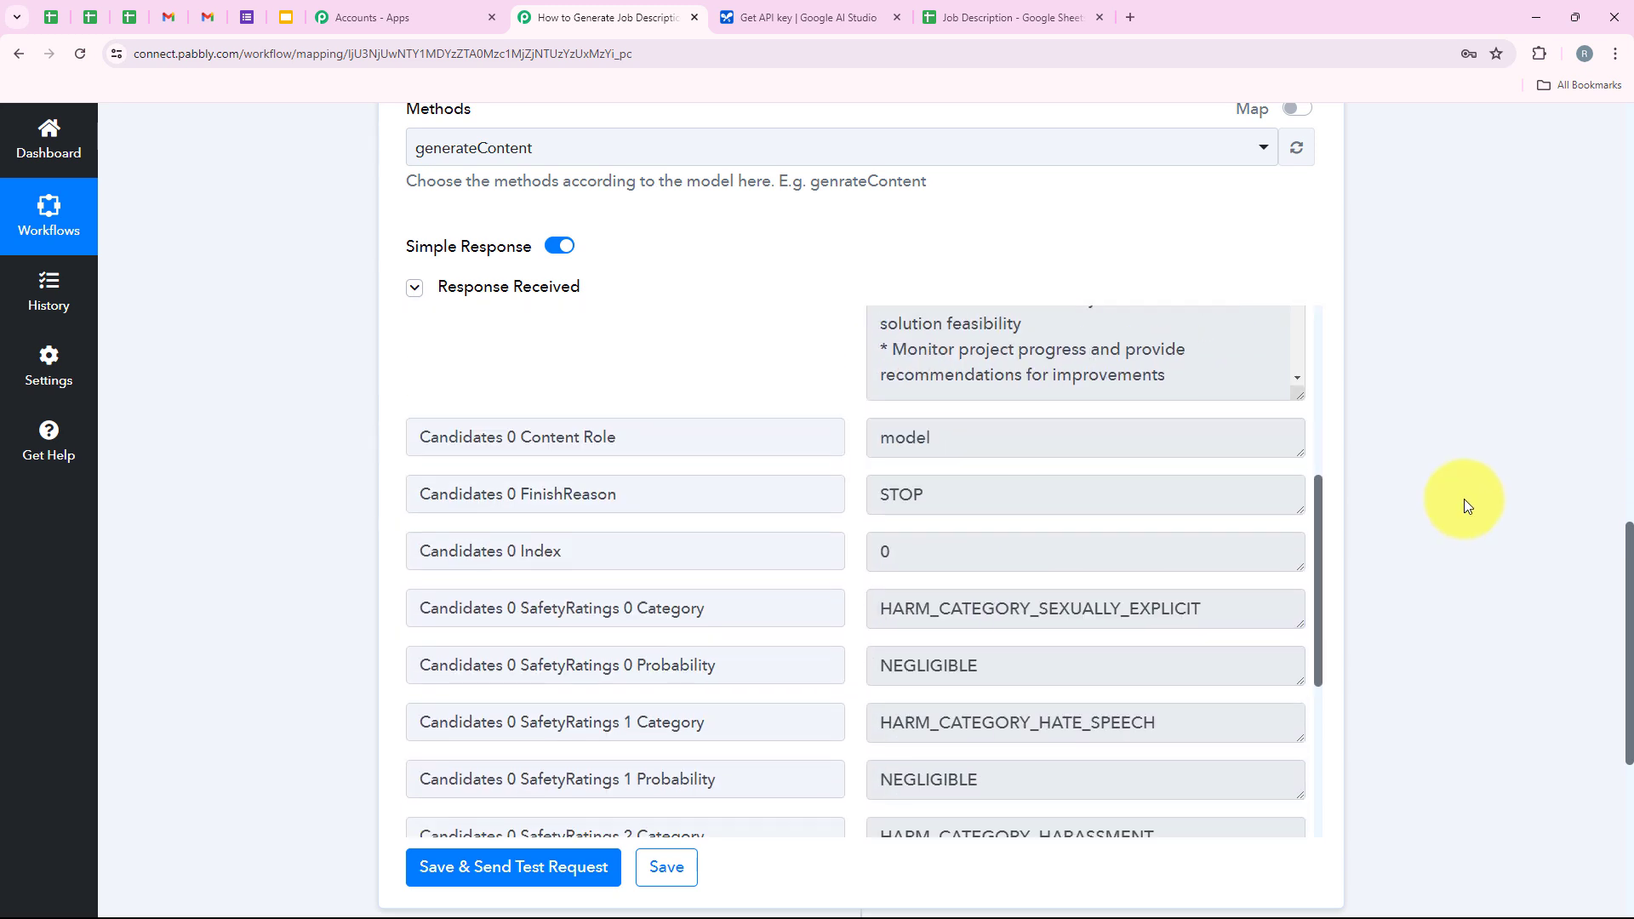
scroll(1447, 519, "down", 4)
left_click(876, 617)
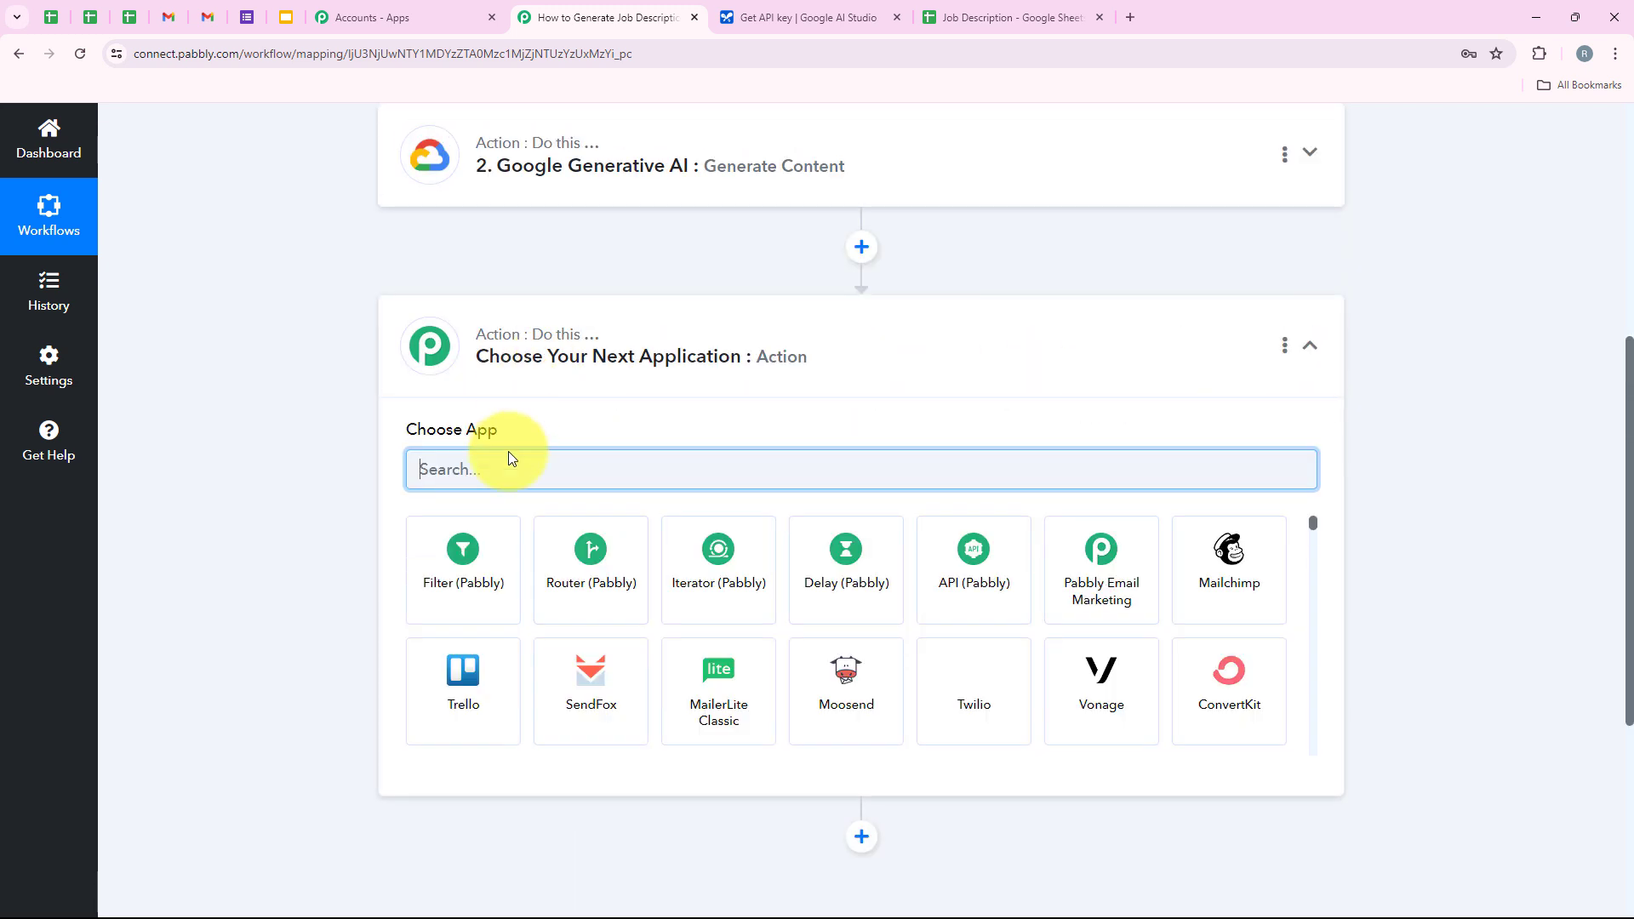
type("text")
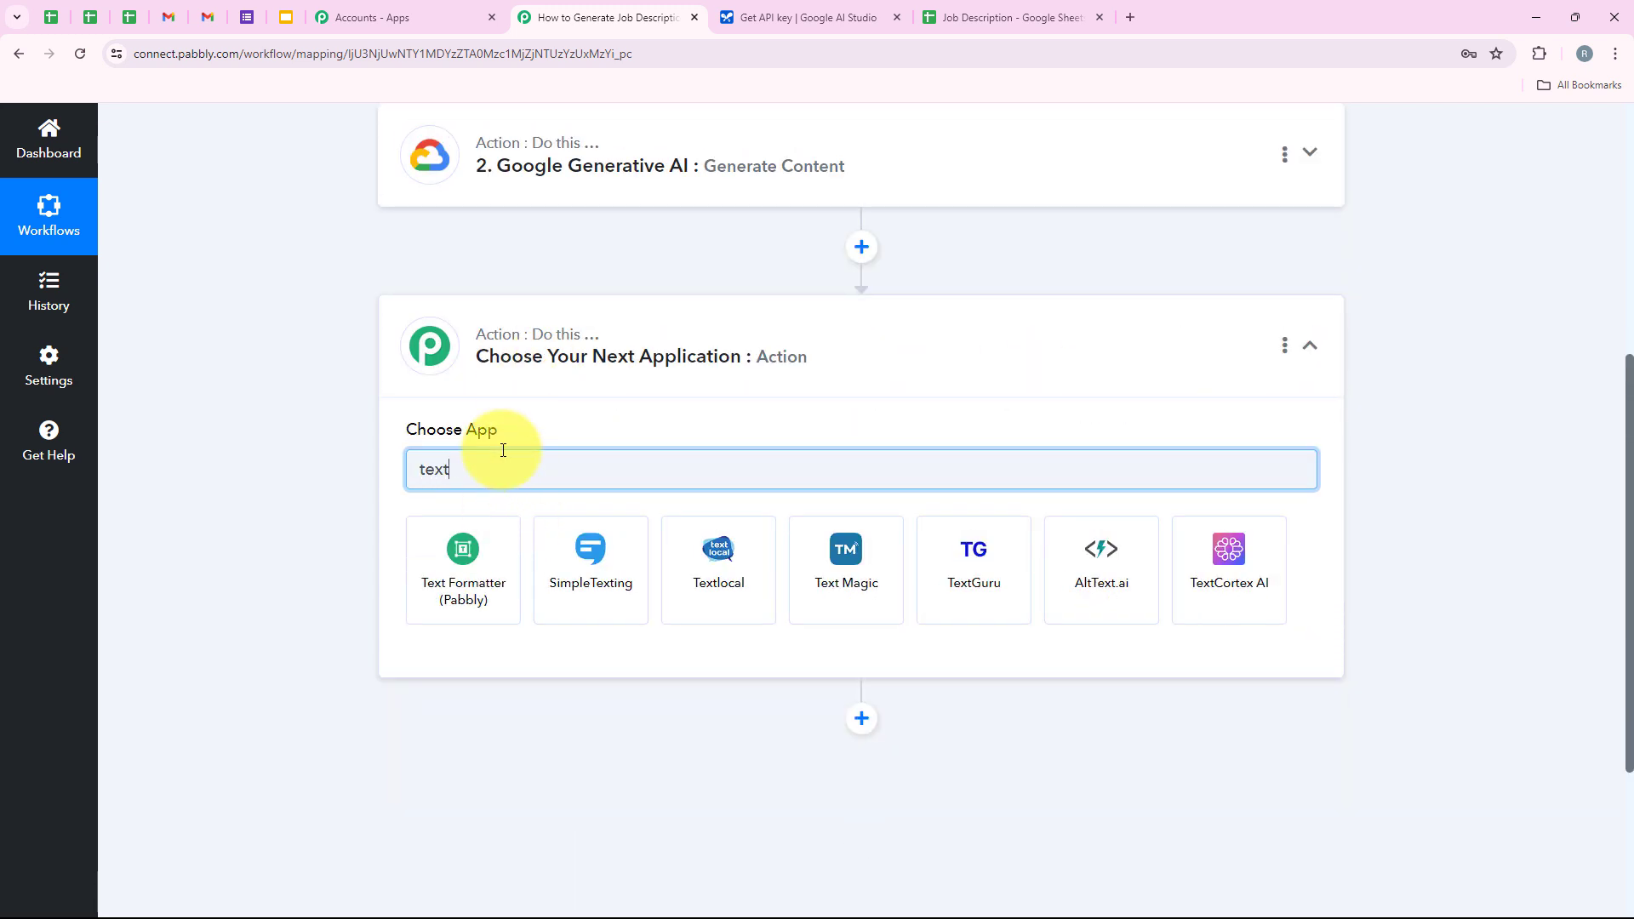
left_click(441, 563)
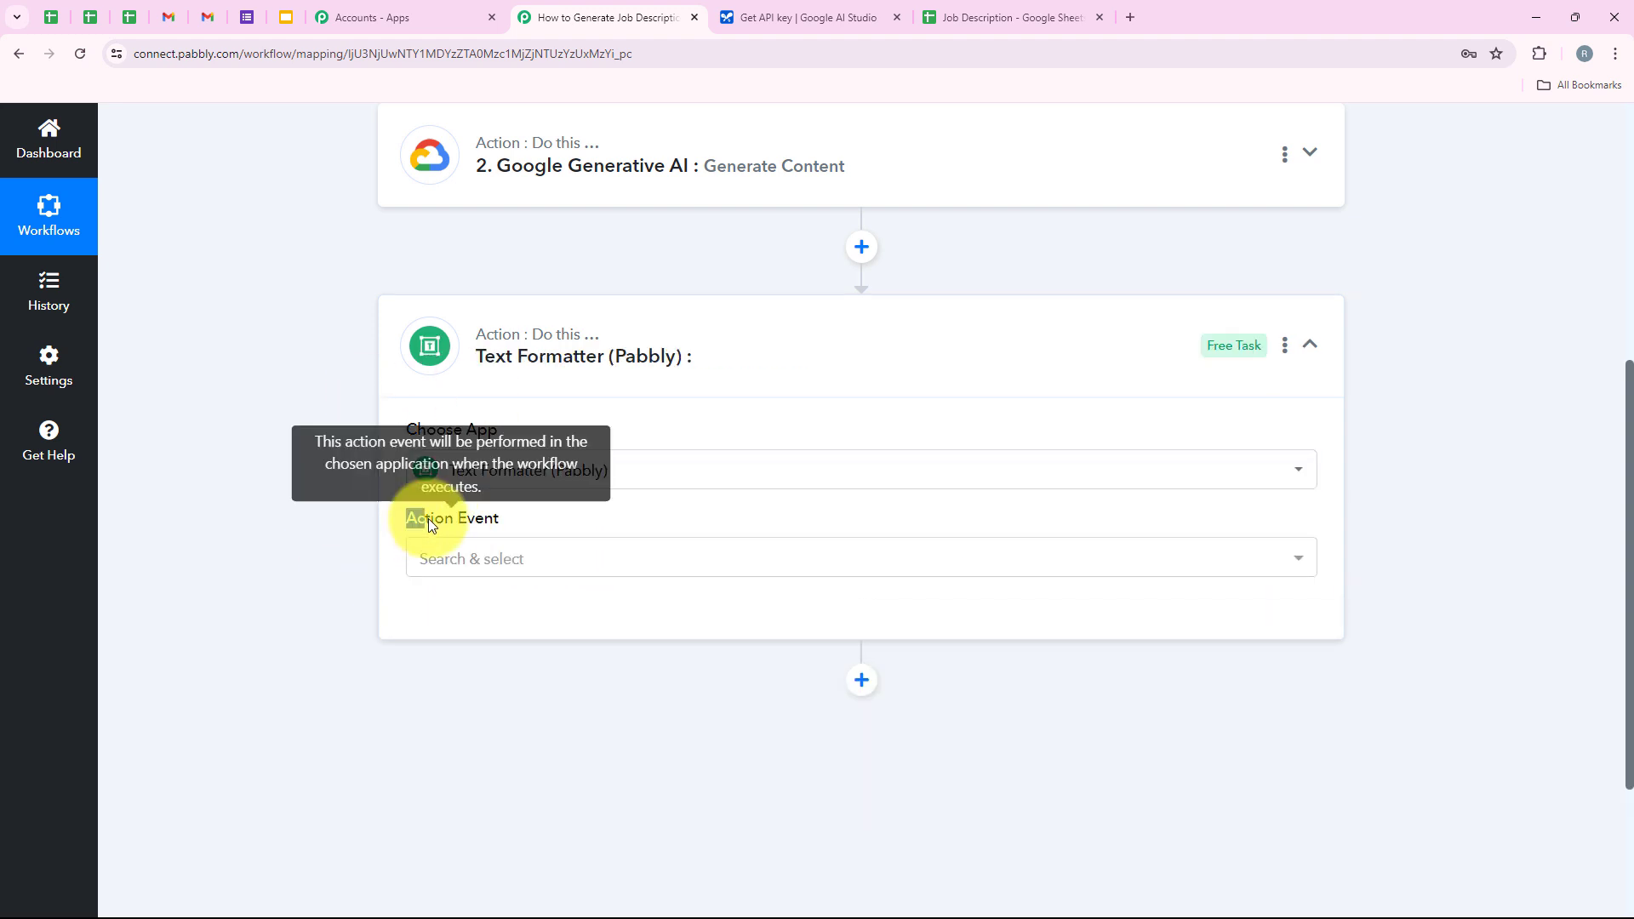
- Set the Text Formatter action event to Replace Text and connect it
left_click_drag(407, 518, 502, 519)
left_click(501, 560)
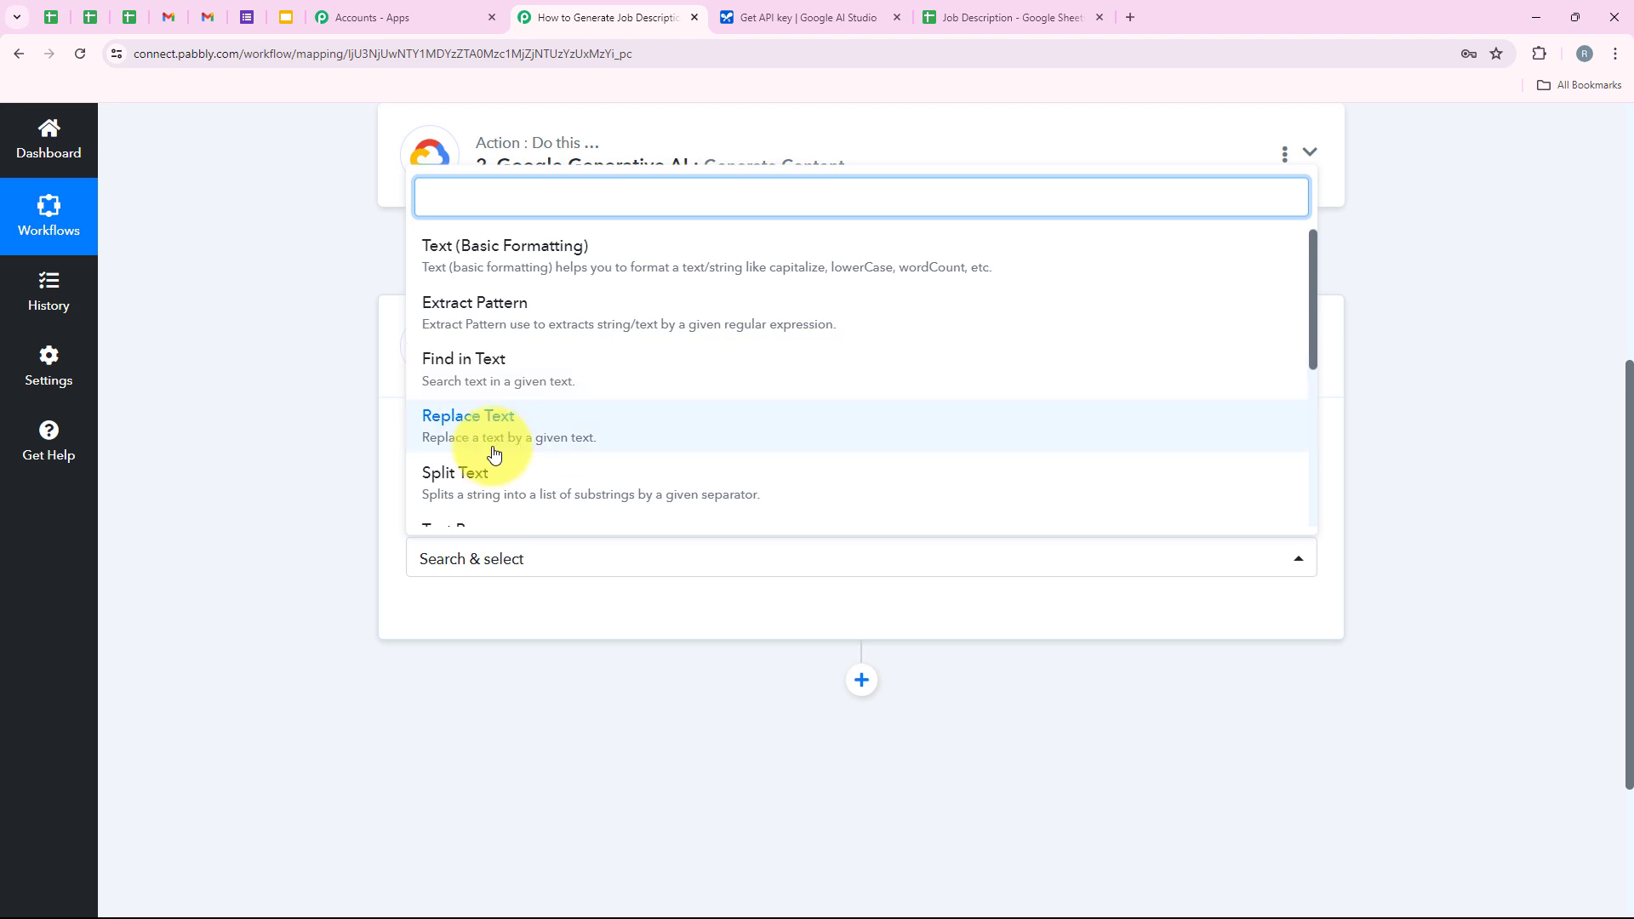
left_click(441, 427)
left_click(446, 617)
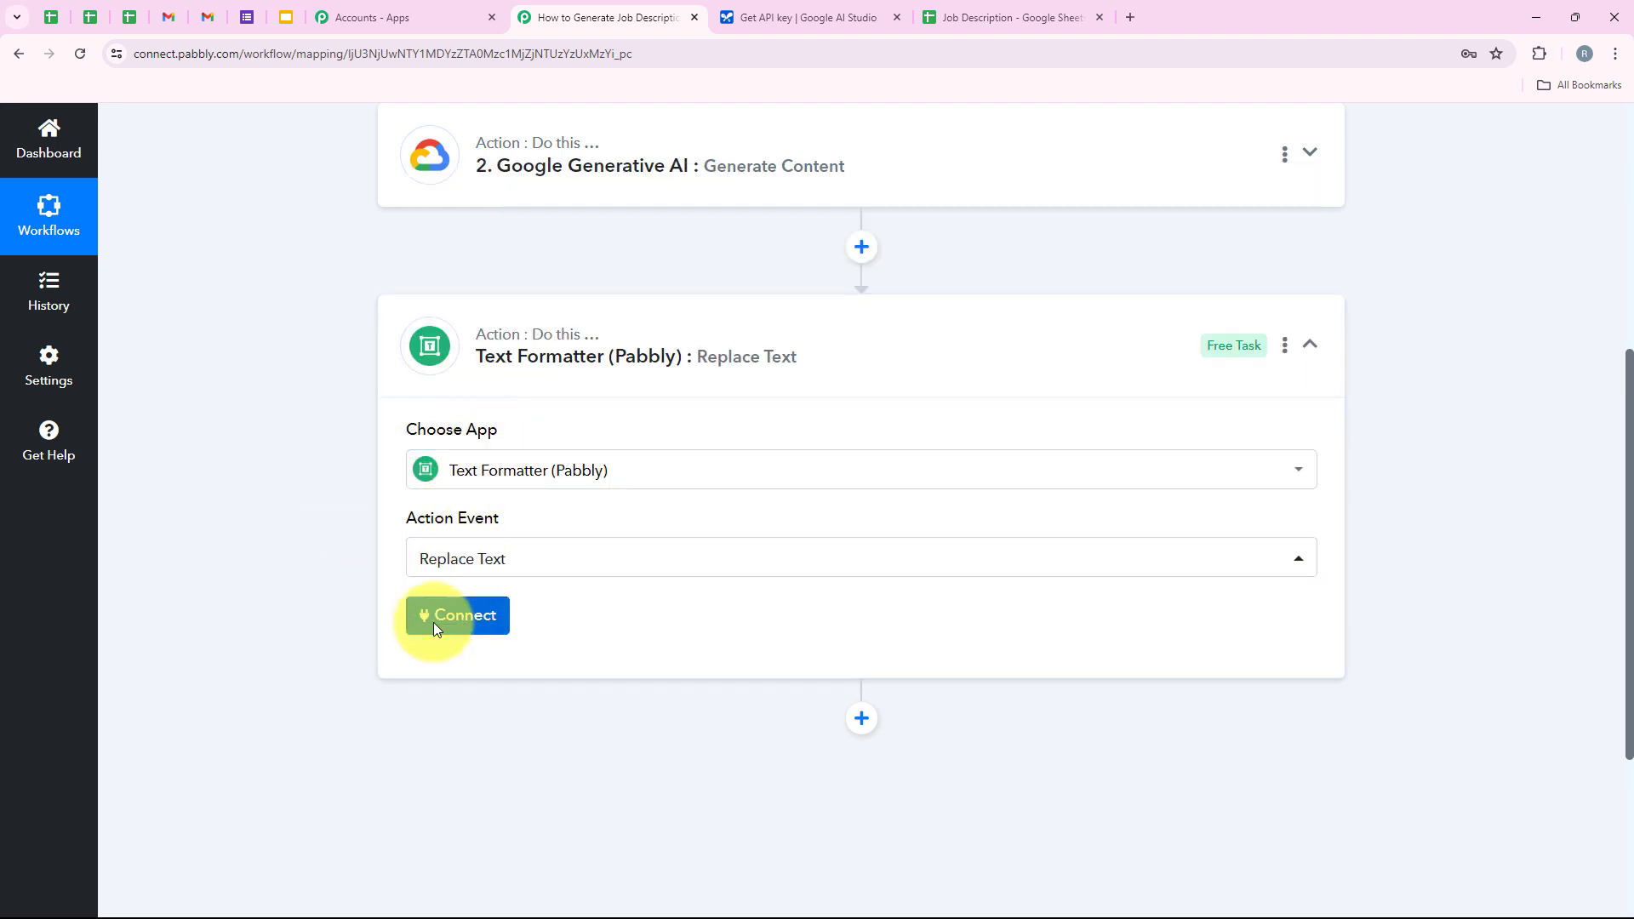
- Map Candidates 0 Content Parts 0 Text from the Google Generative AI step into the Text field
scroll(665, 274, "down", 3)
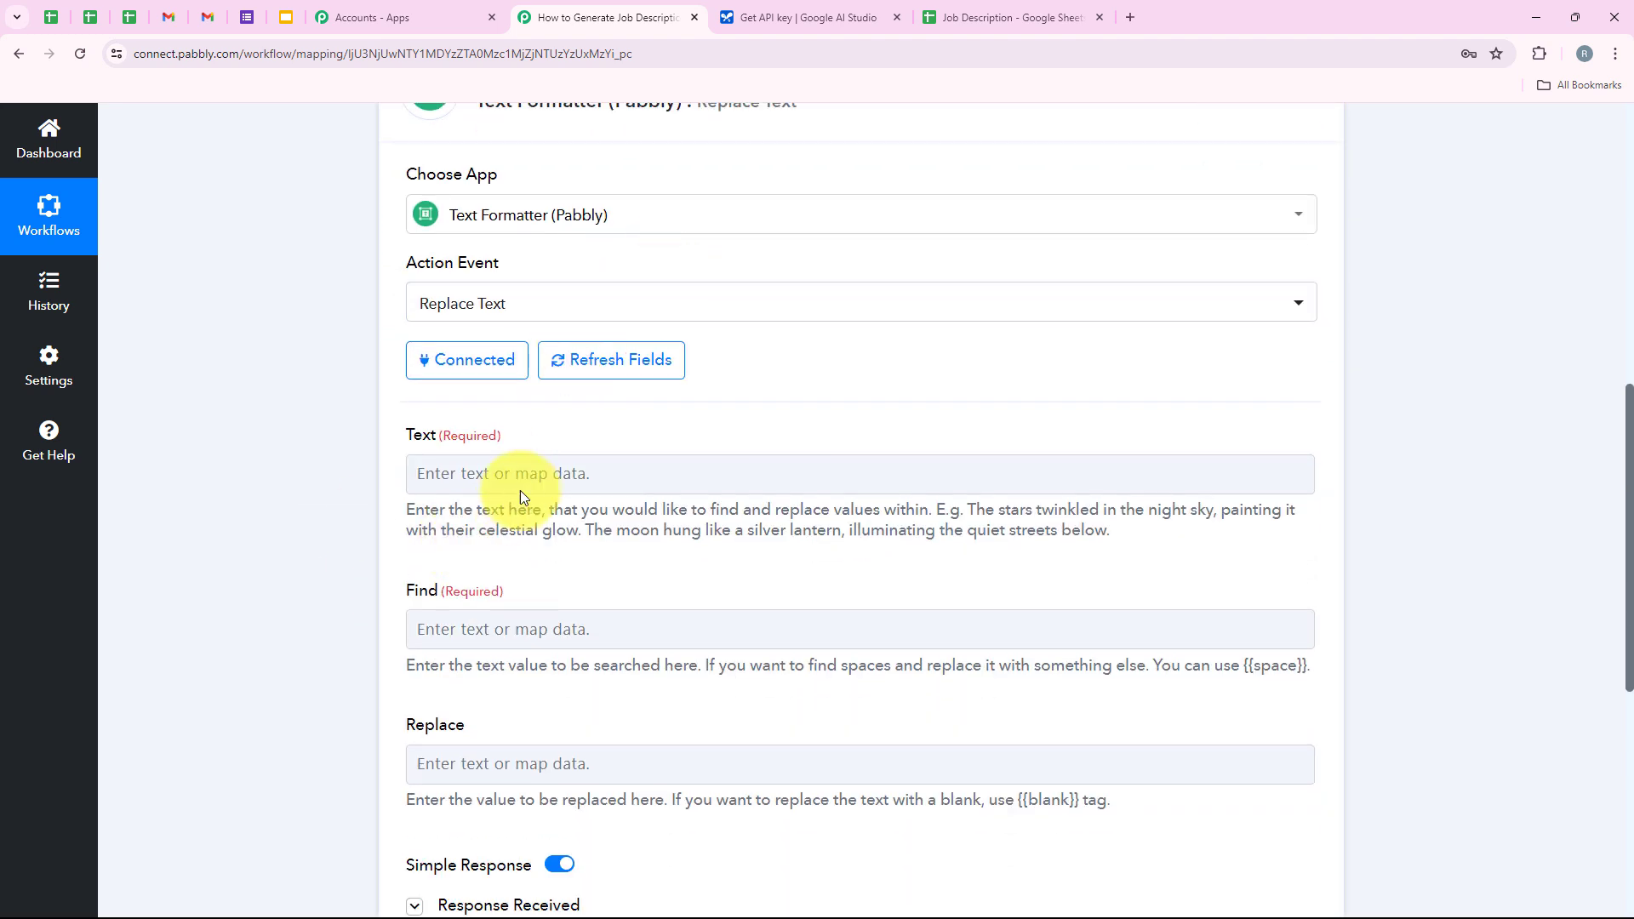
left_click(443, 481)
scroll(679, 561, "down", 2)
left_click(752, 532)
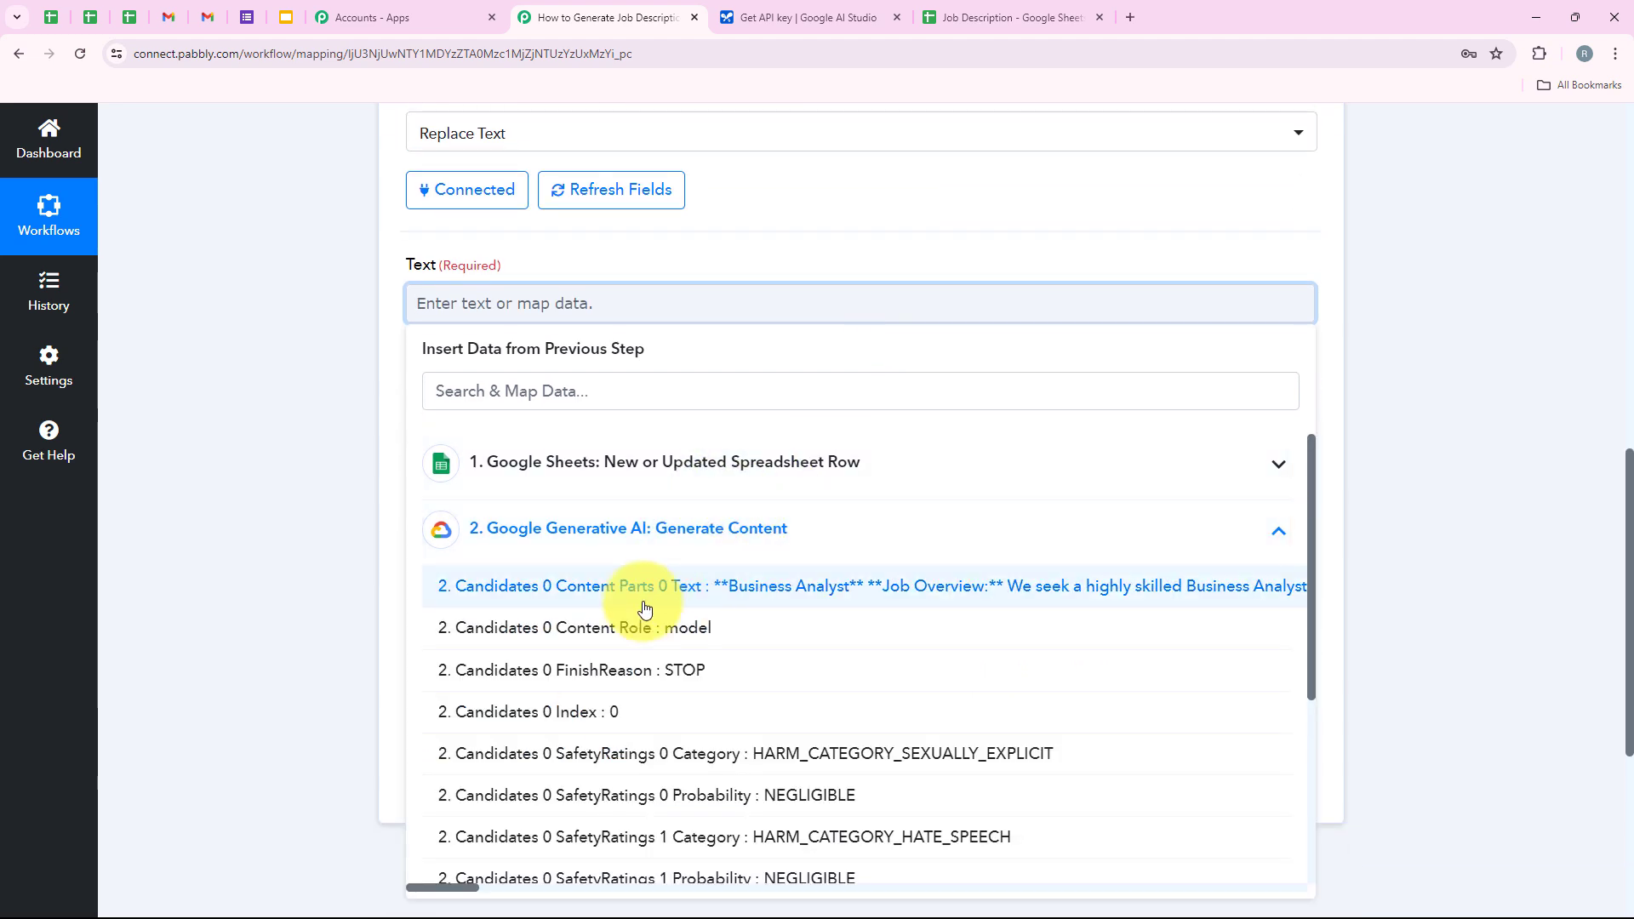
left_click(545, 605)
- Set the Find value of the Replace Text action to **
scroll(766, 440, "down", 1)
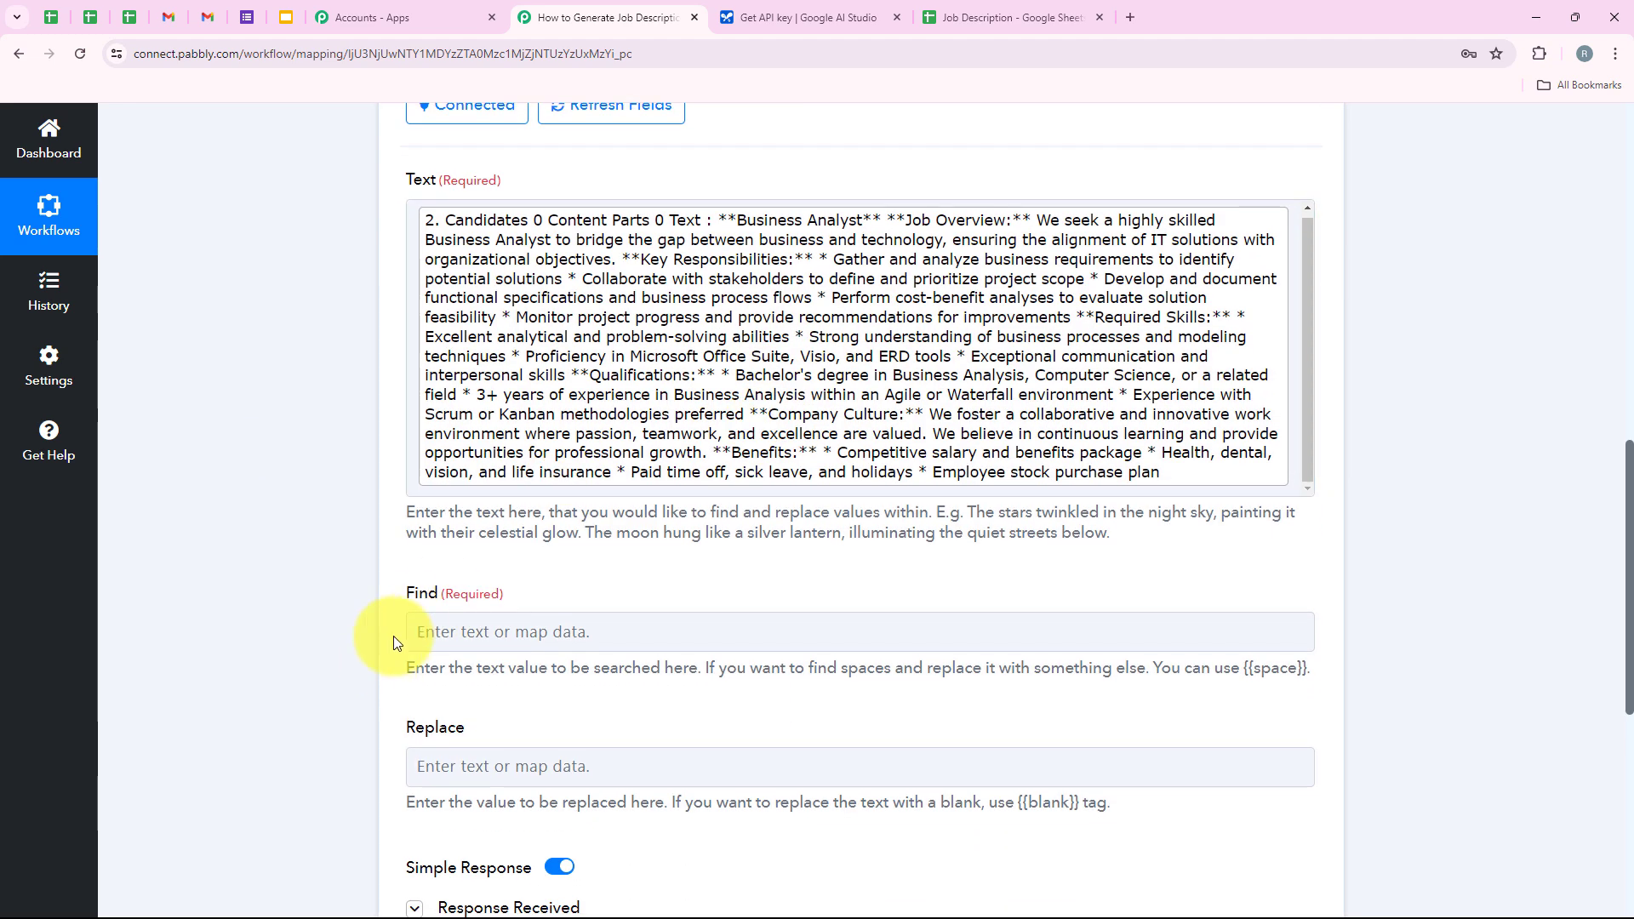
left_click_drag(405, 601, 441, 599)
left_click(459, 629)
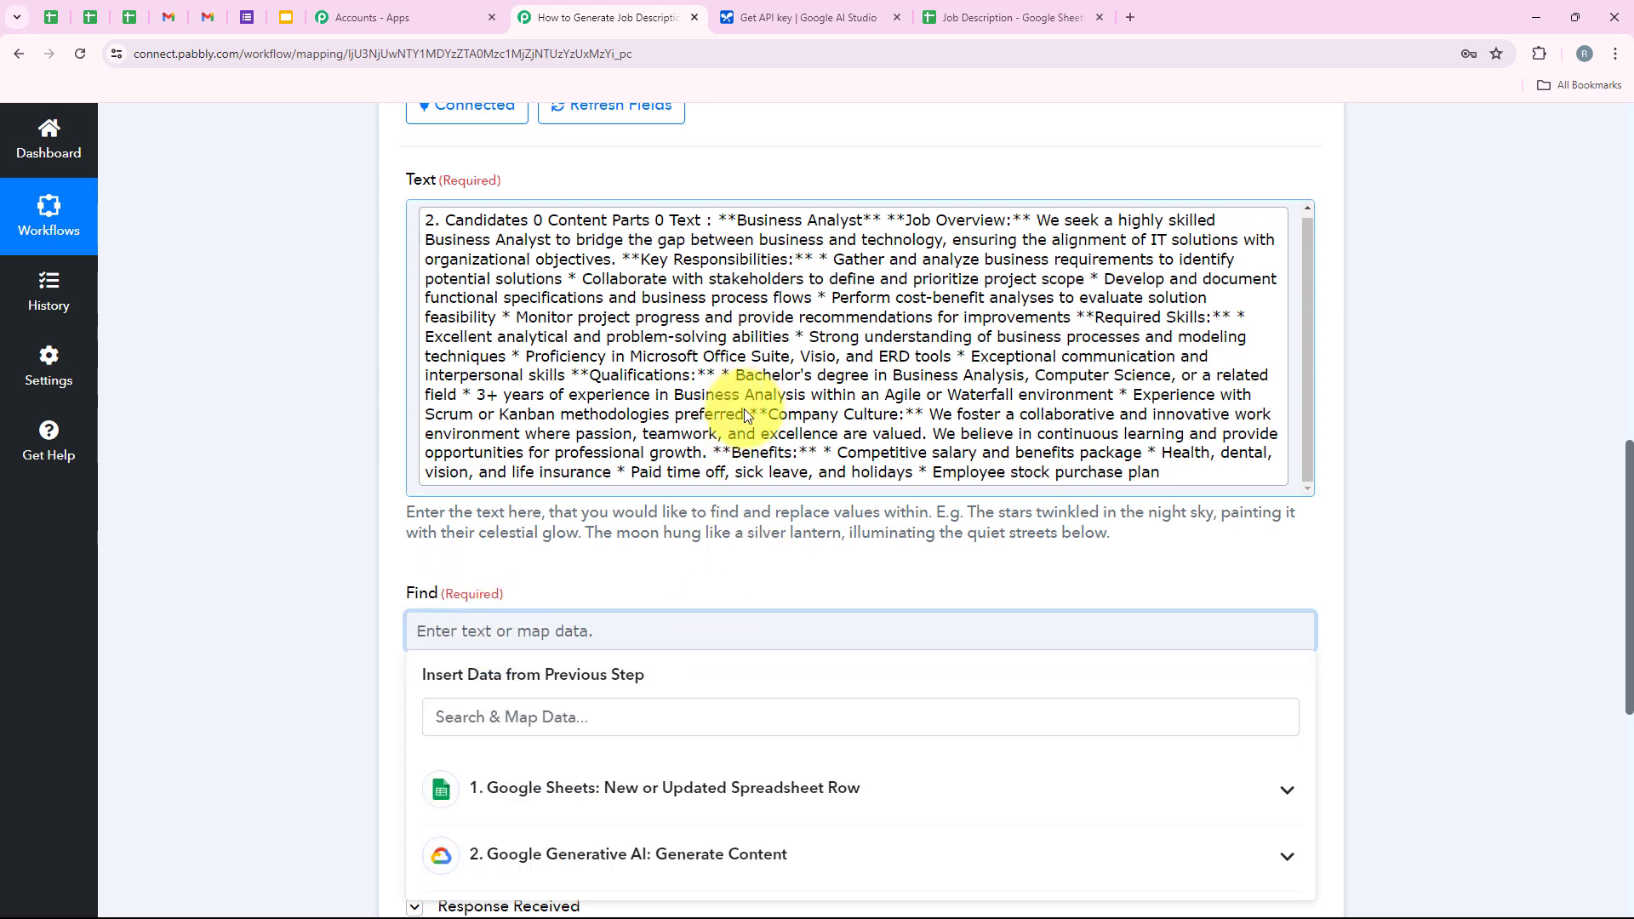
left_click(308, 542)
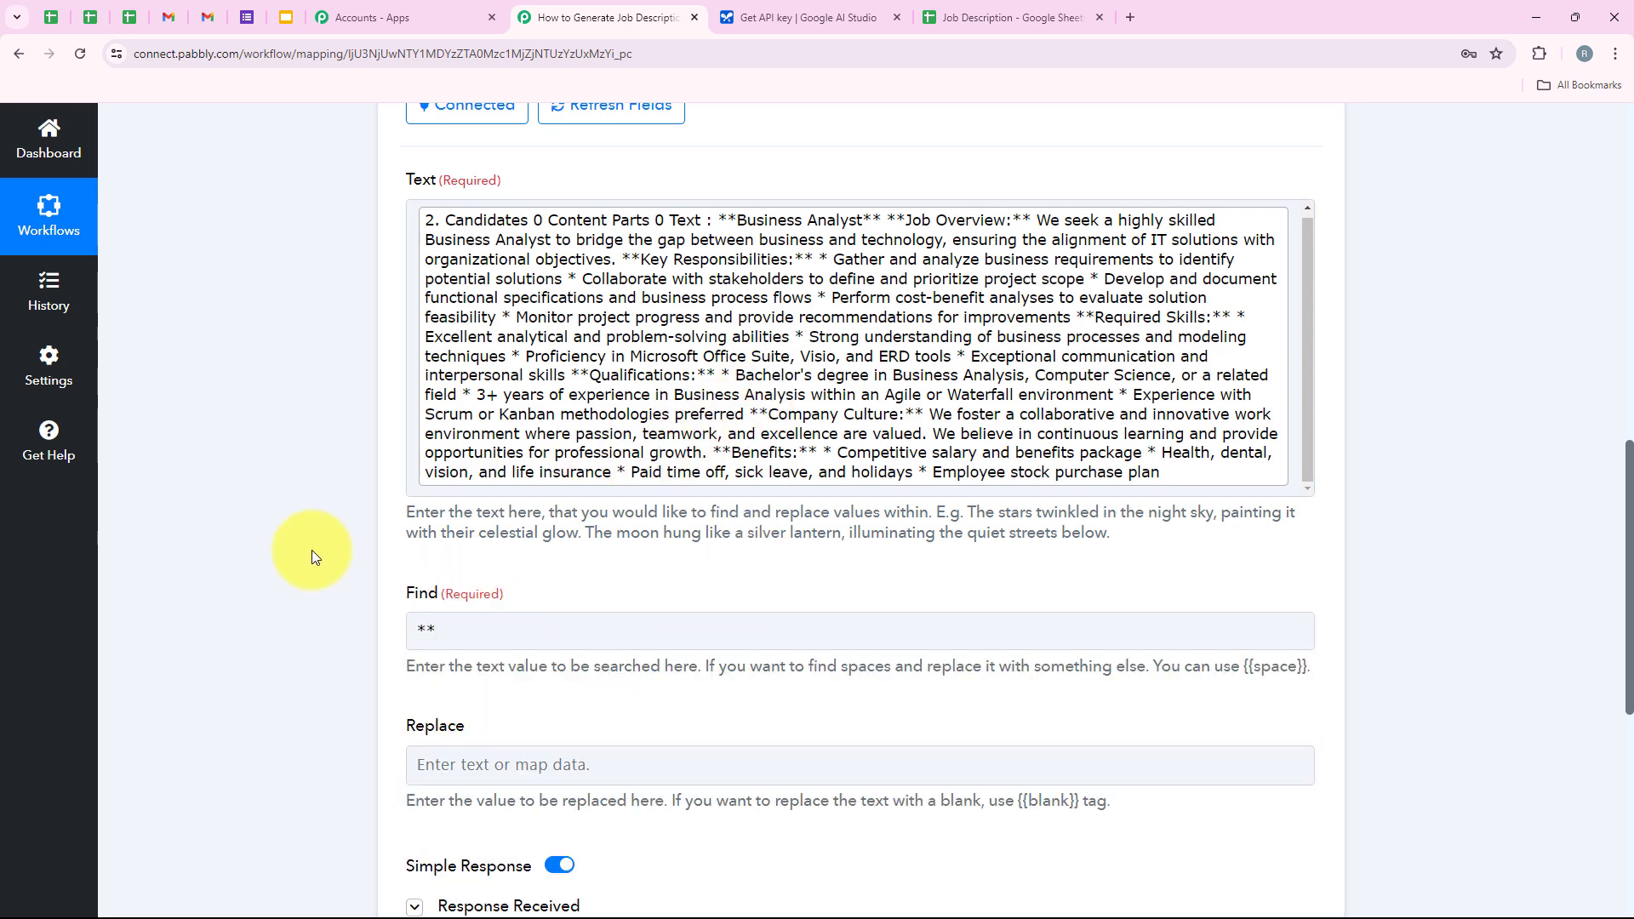
- Set the Replace value to the {{blank}} tag so the found characters are removed
scroll(311, 549, "down", 3)
left_click_drag(395, 484, 477, 481)
left_click(481, 479)
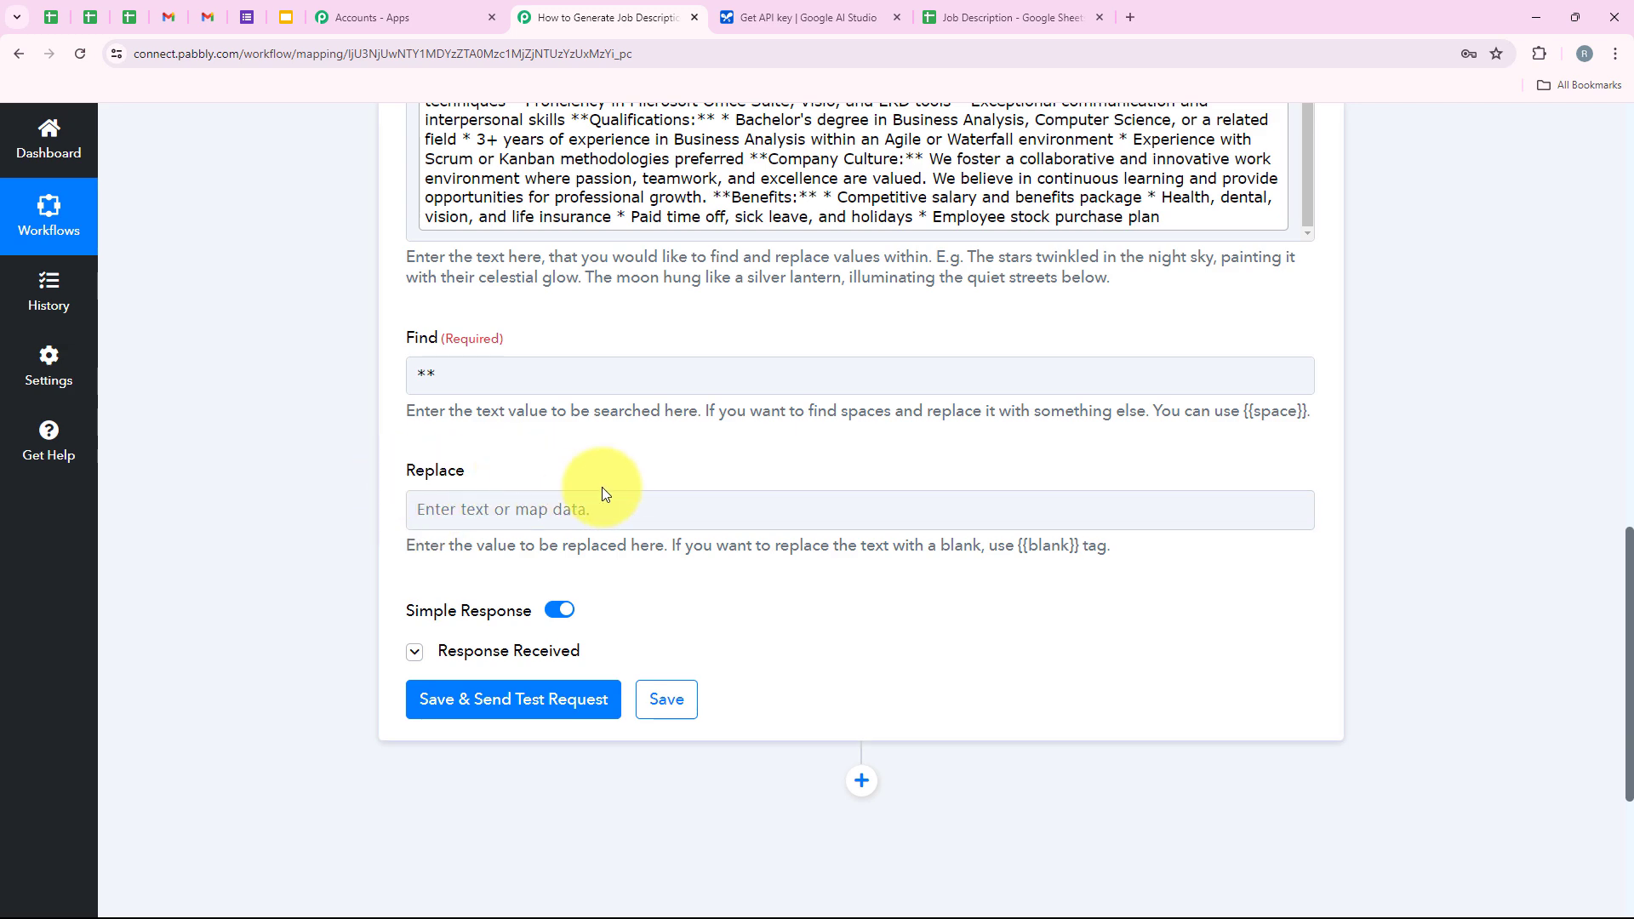
scroll(510, 544, "up", 2)
scroll(422, 597, "down", 1)
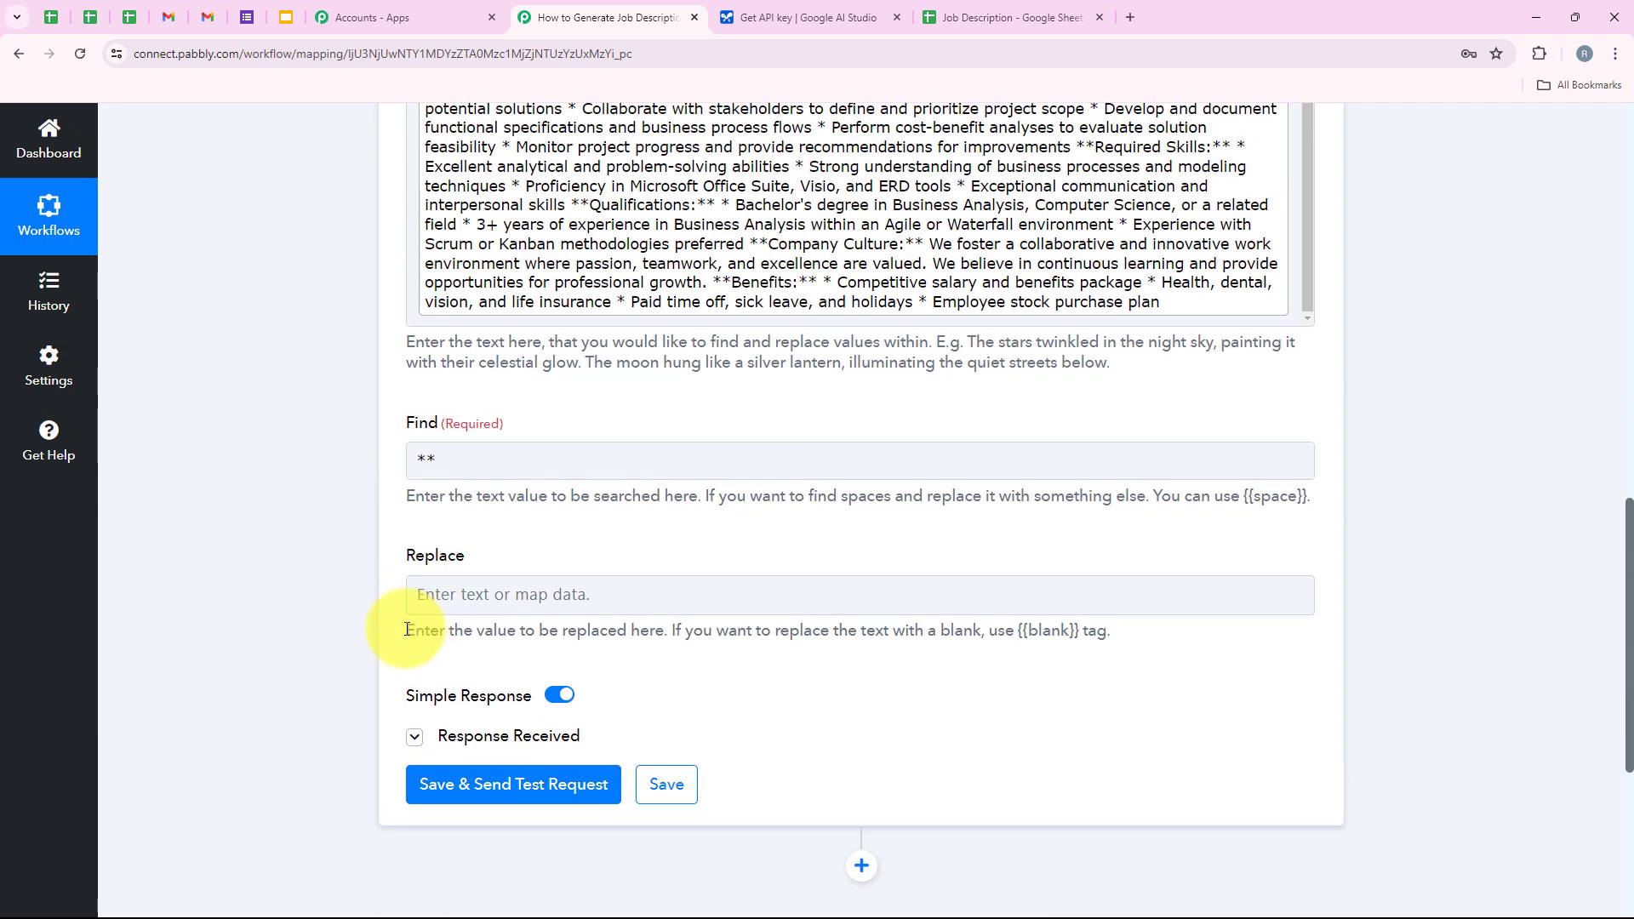
left_click_drag(672, 630, 1045, 631)
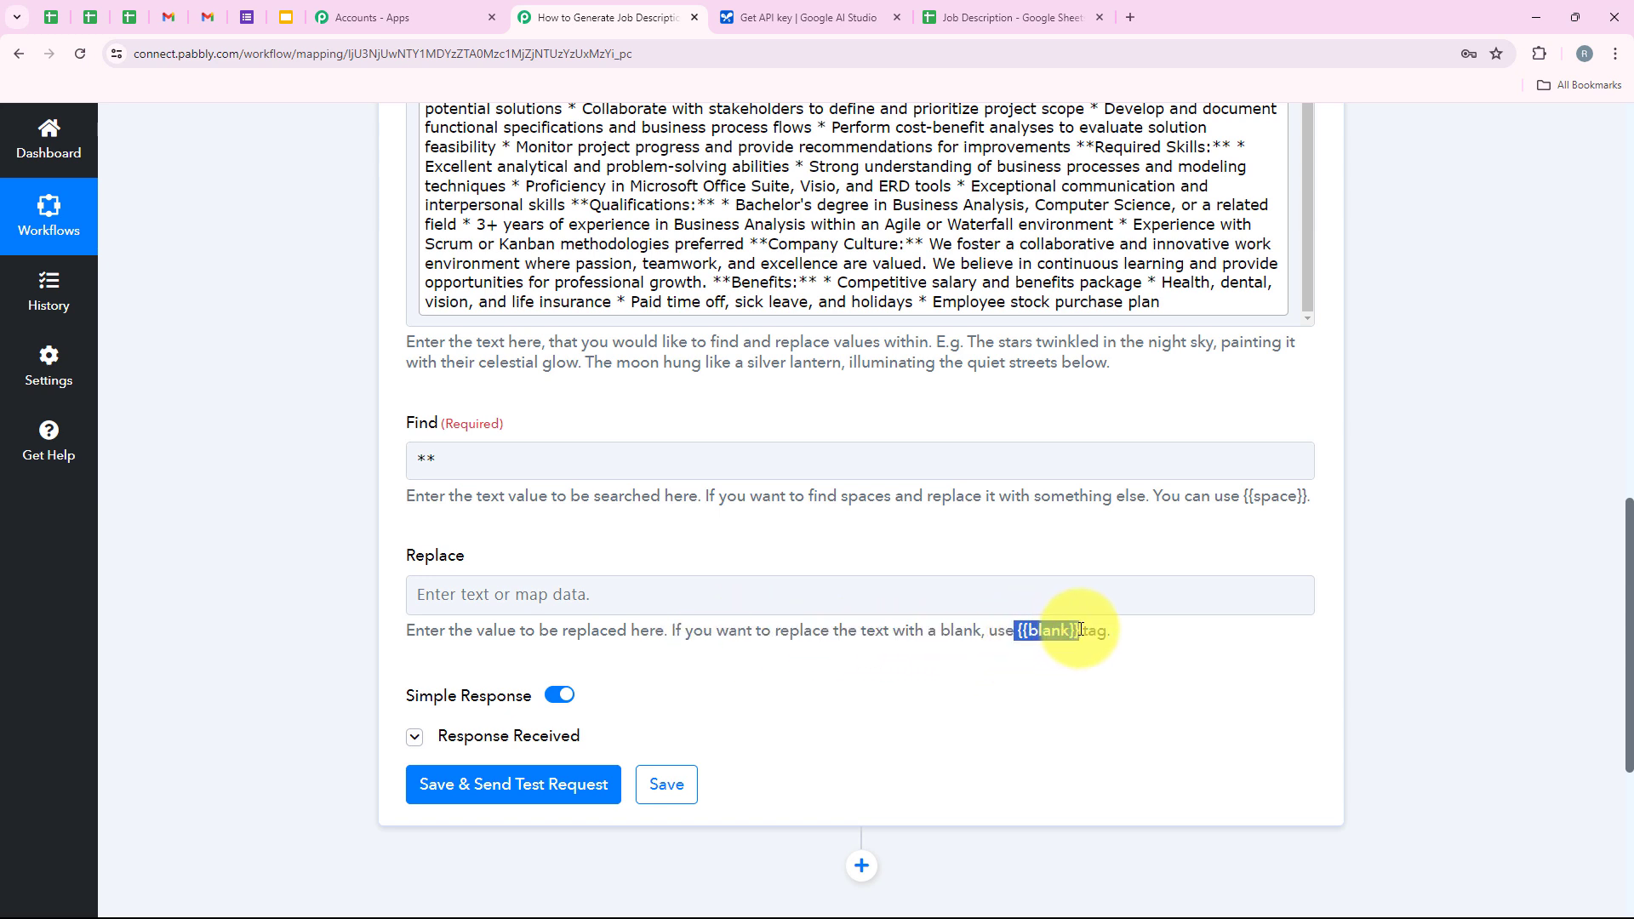
left_click(459, 594)
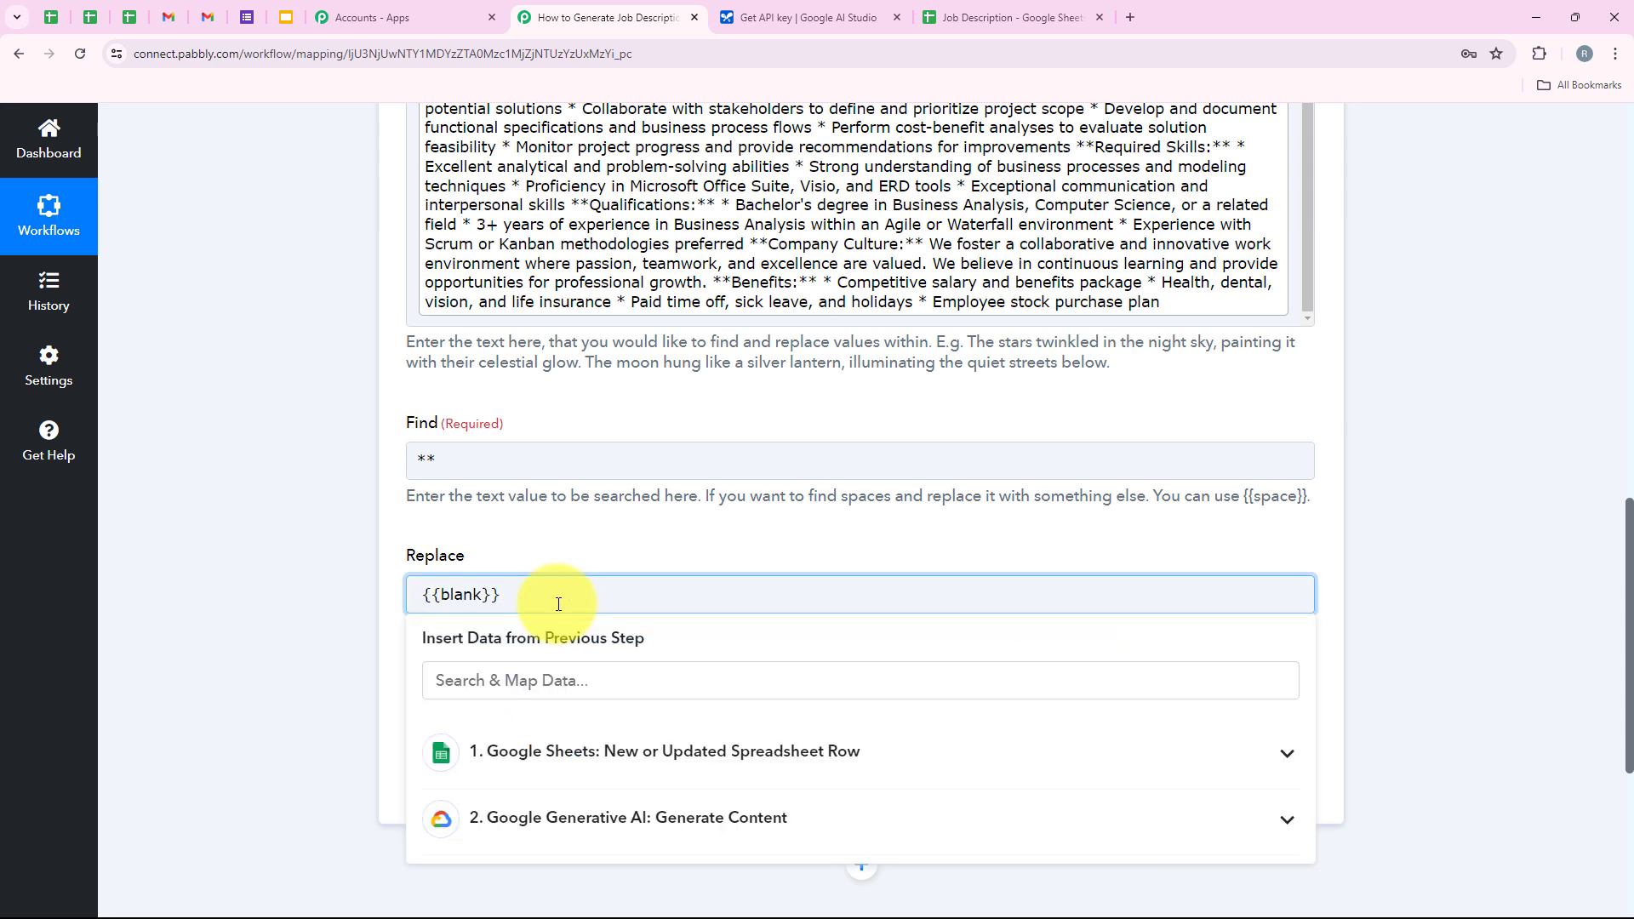
left_click(381, 549)
- Save the Replace Text action and send a test request
left_click(425, 604)
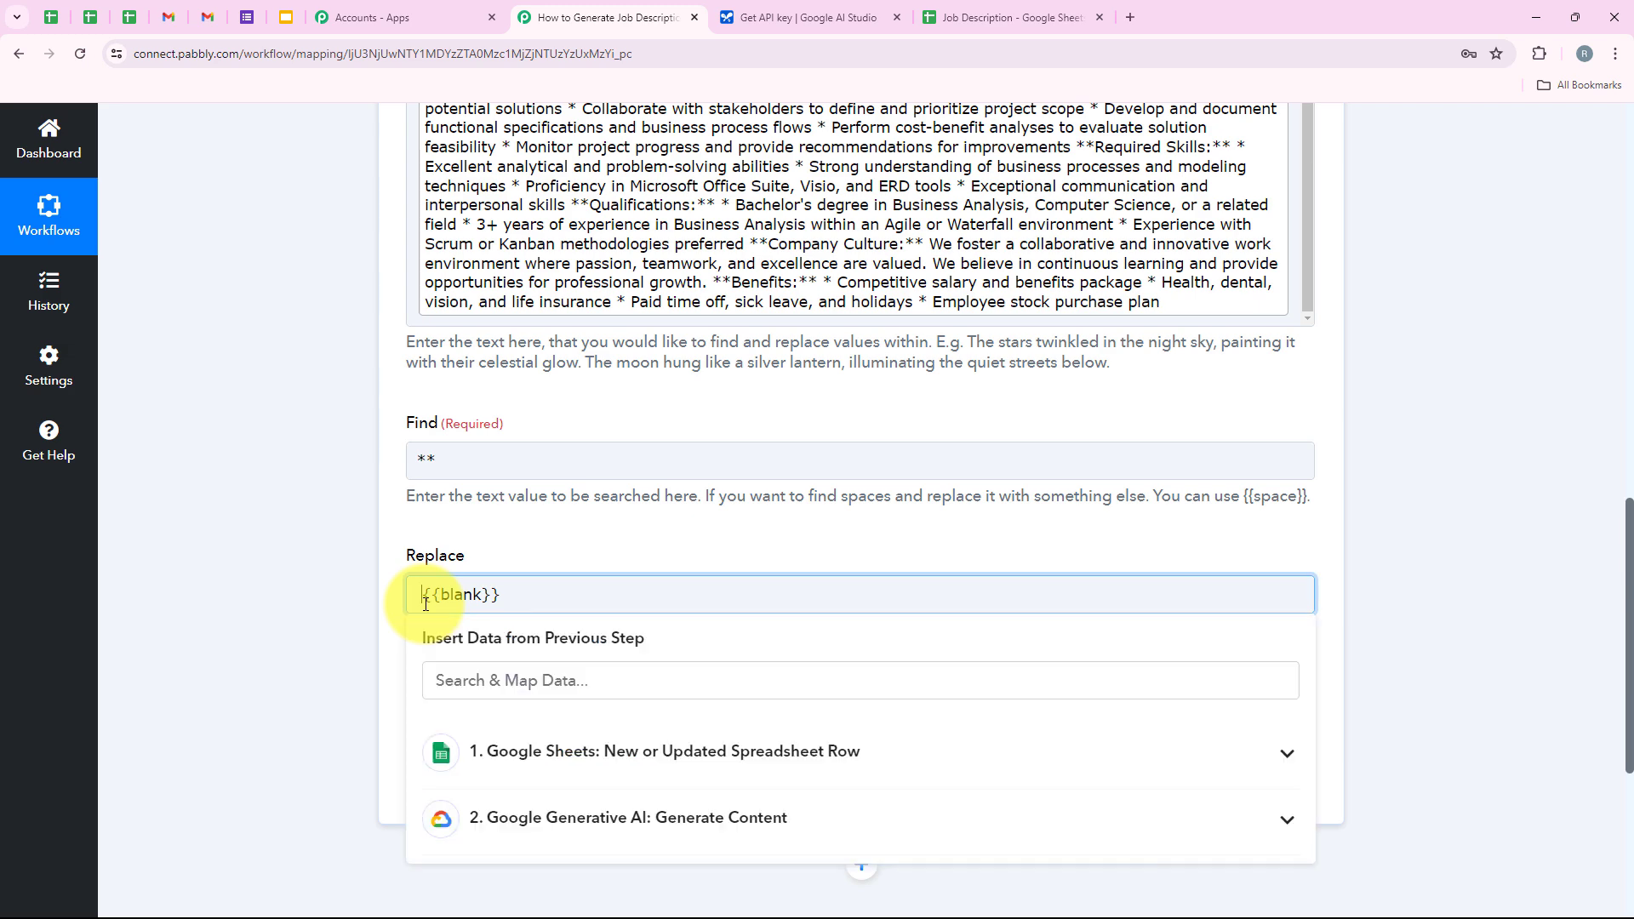
left_click(382, 623)
left_click(560, 796)
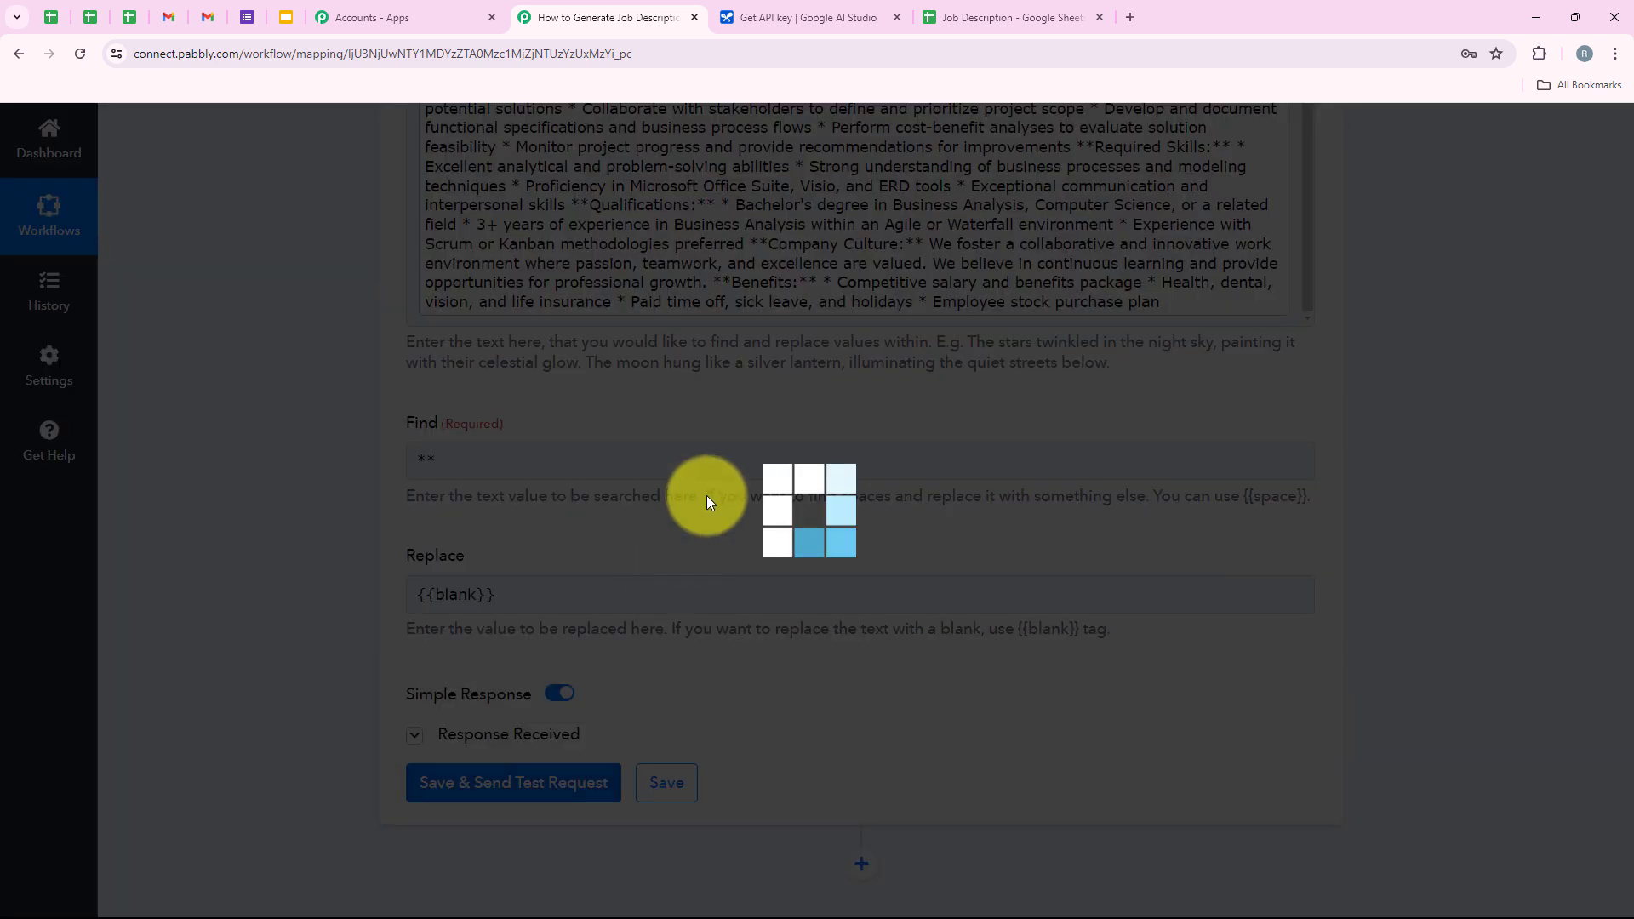
- Enlarge the Result value in the Replace Text response and check the generated description for remaining asterisks
scroll(722, 487, "down", 2)
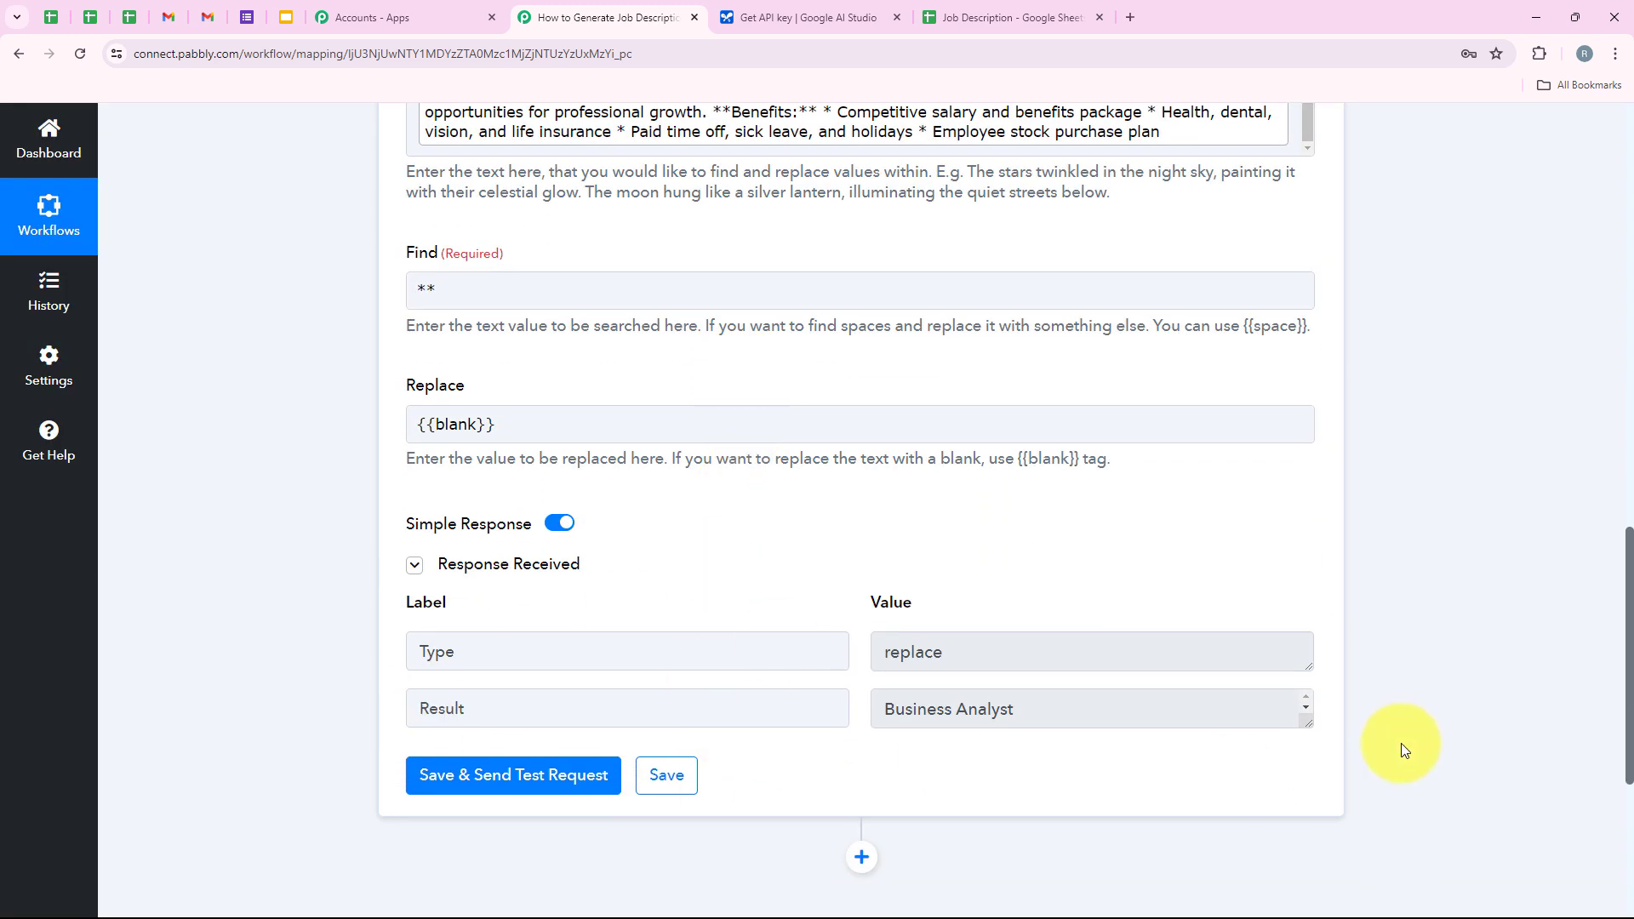
left_click_drag(1311, 720, 1302, 795)
scroll(1160, 649, "down", 1)
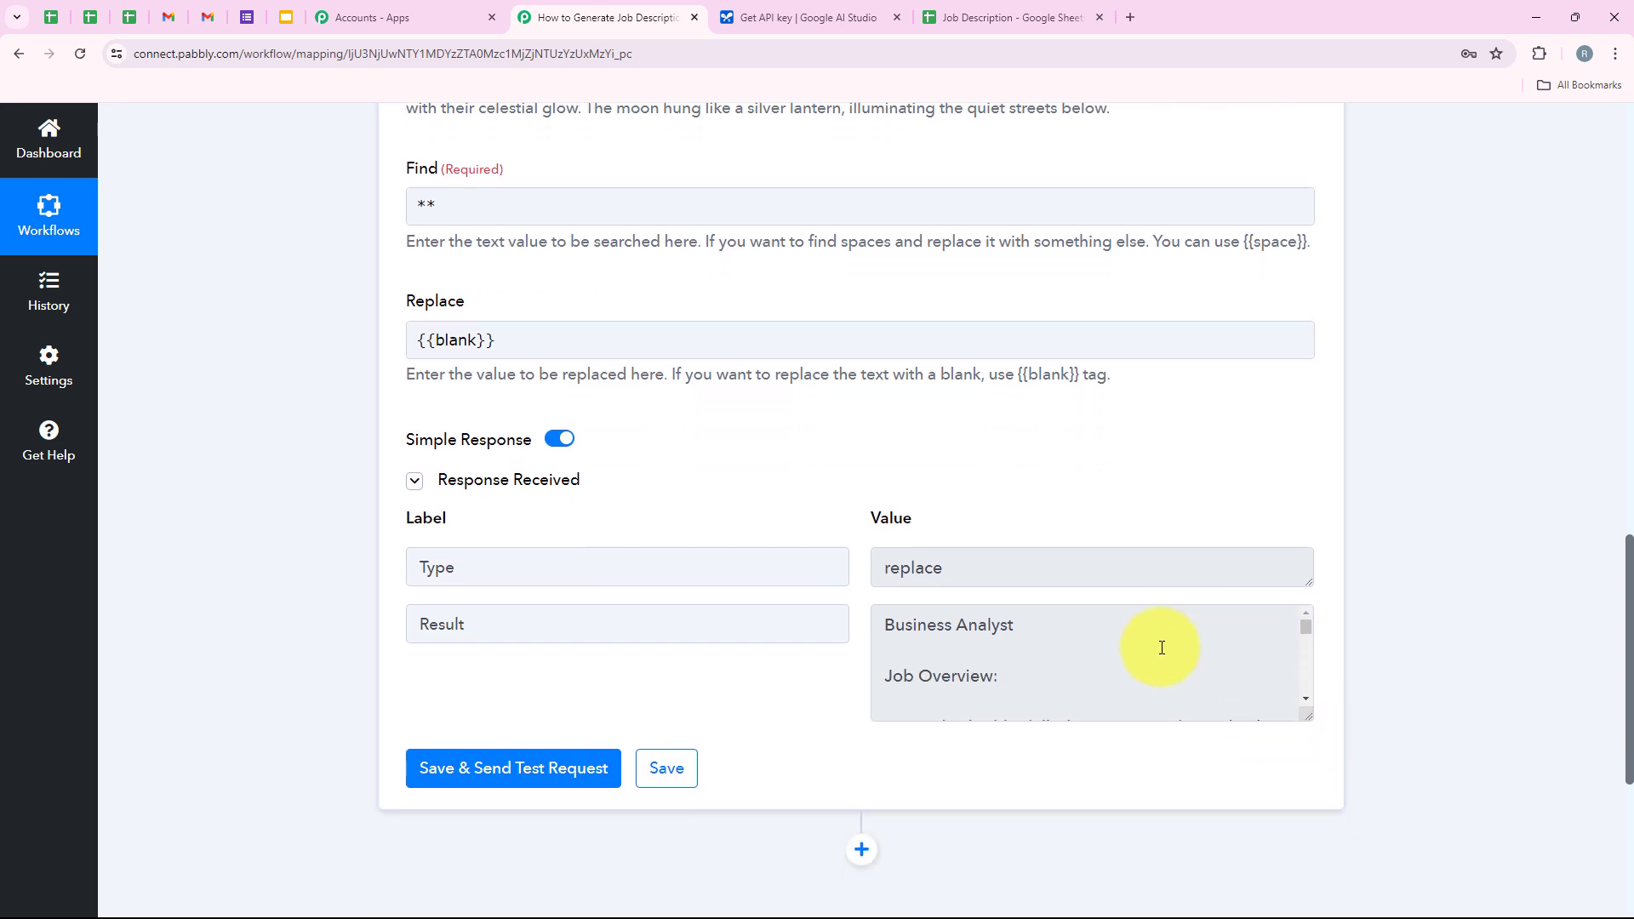
scroll(1110, 644, "down", 3)
left_click(1004, 681)
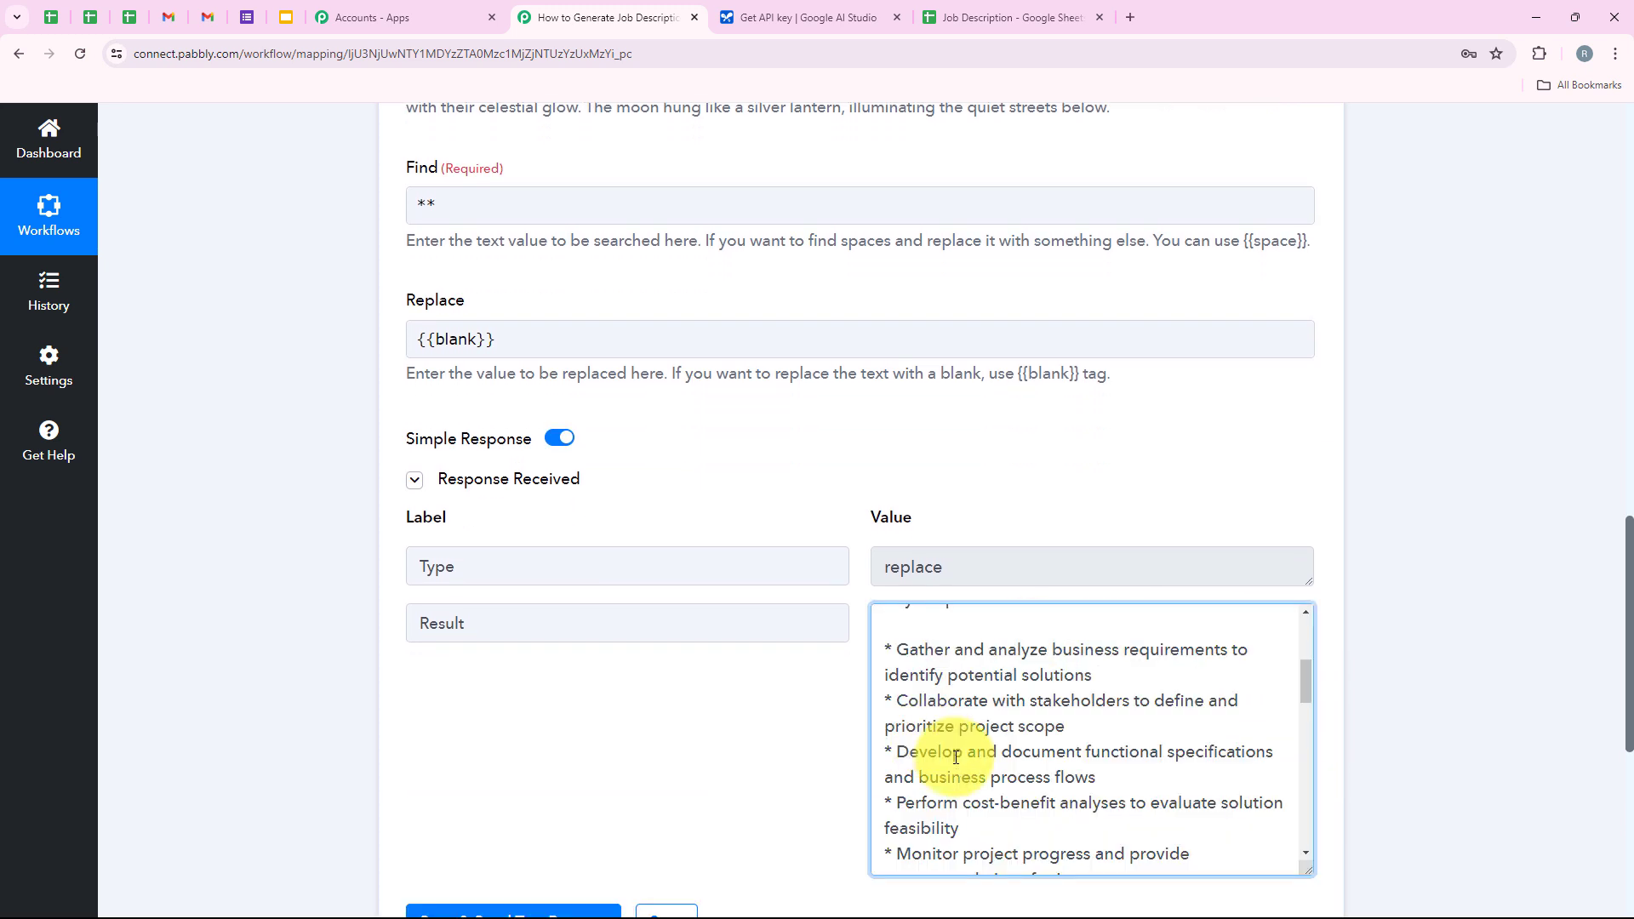
scroll(1021, 698, "up", 5)
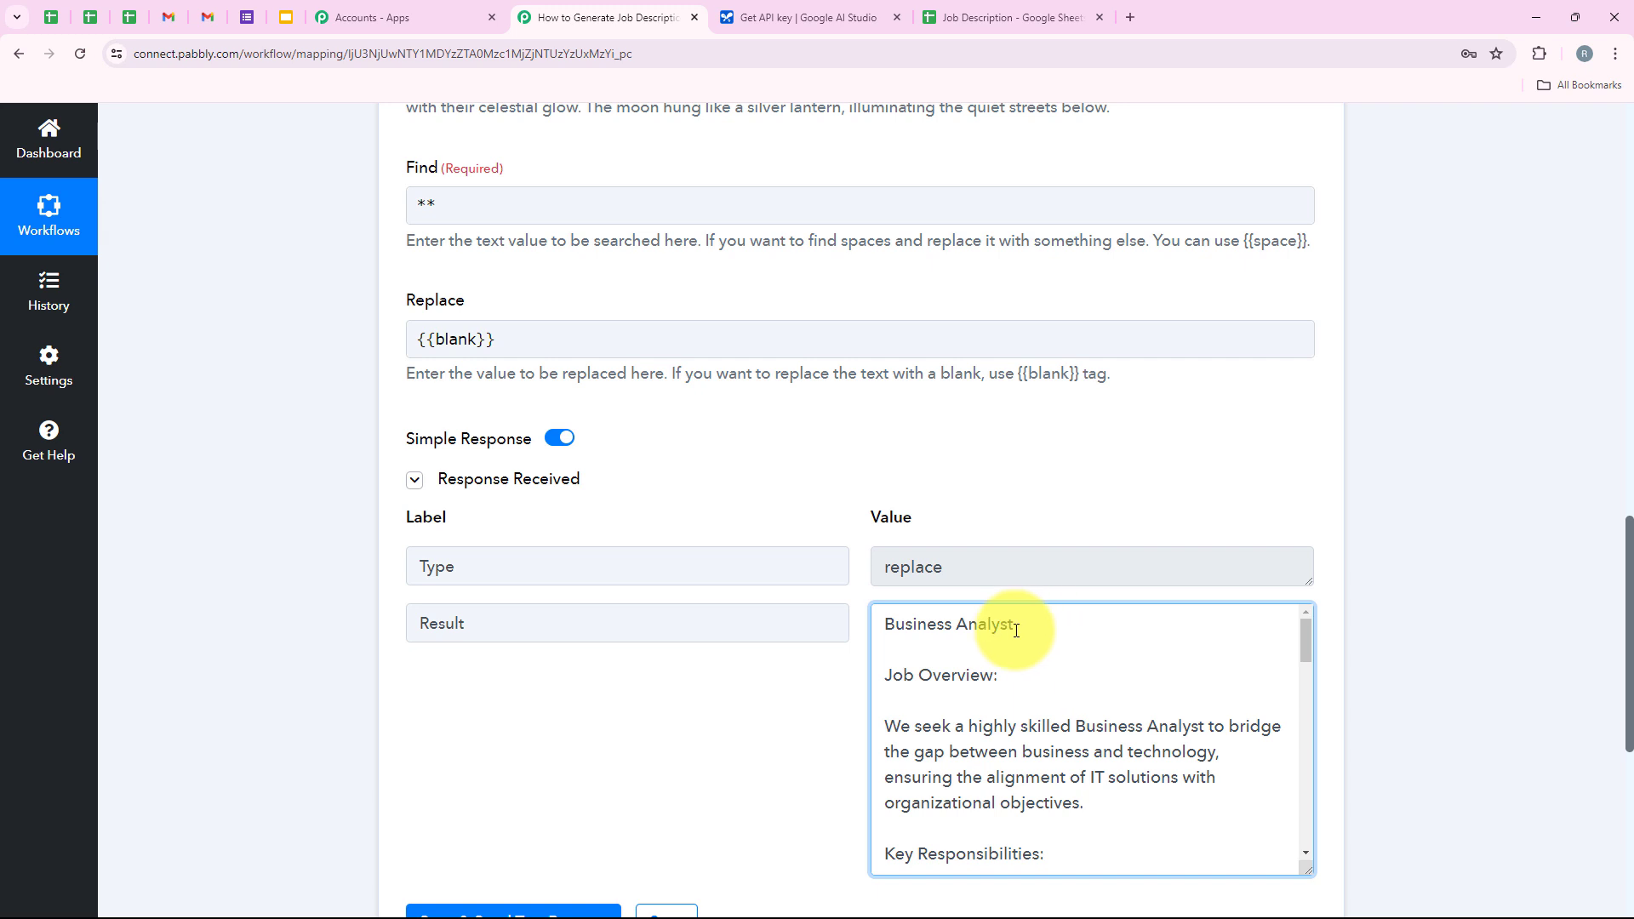
scroll(1025, 660, "down", 3)
scroll(982, 754, "down", 3)
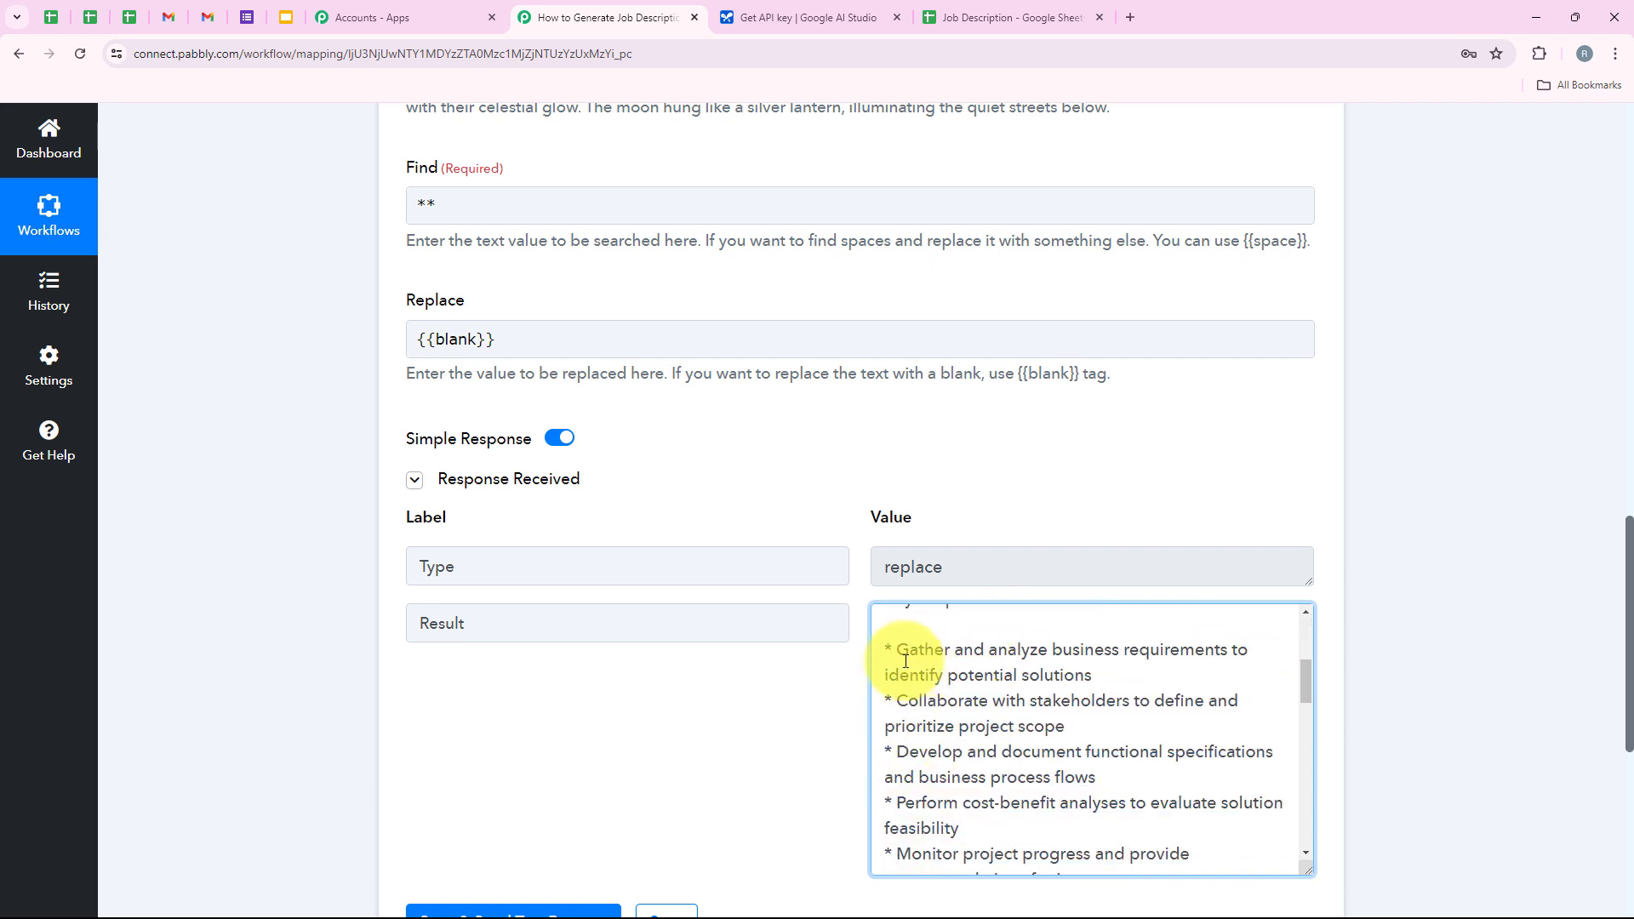
left_click_drag(895, 656, 884, 654)
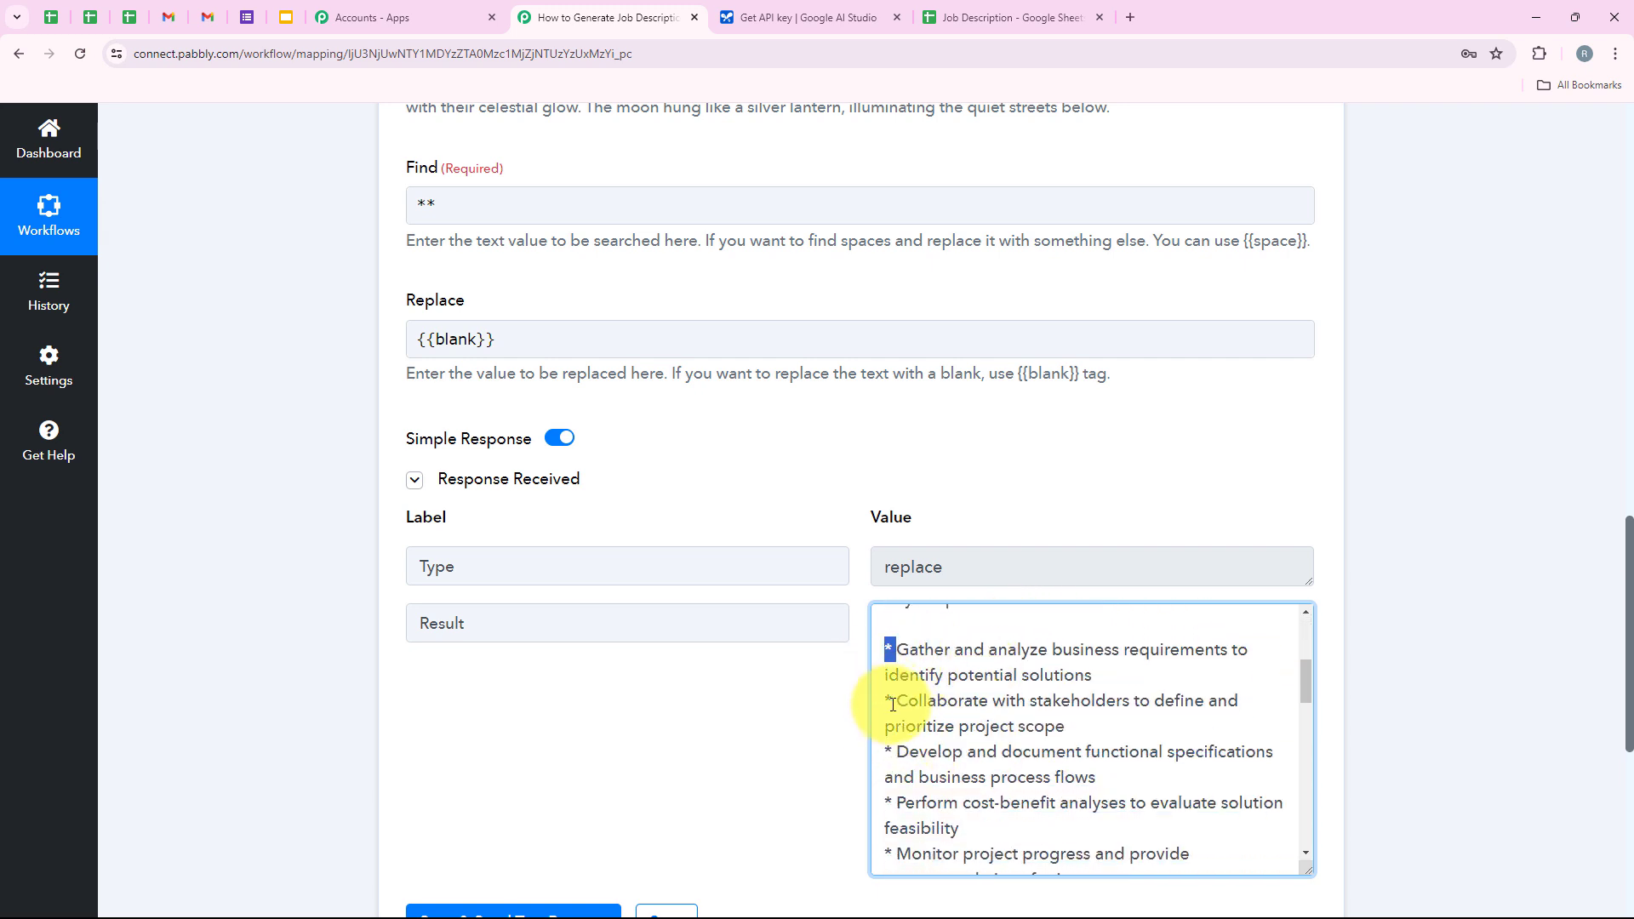
left_click(831, 730)
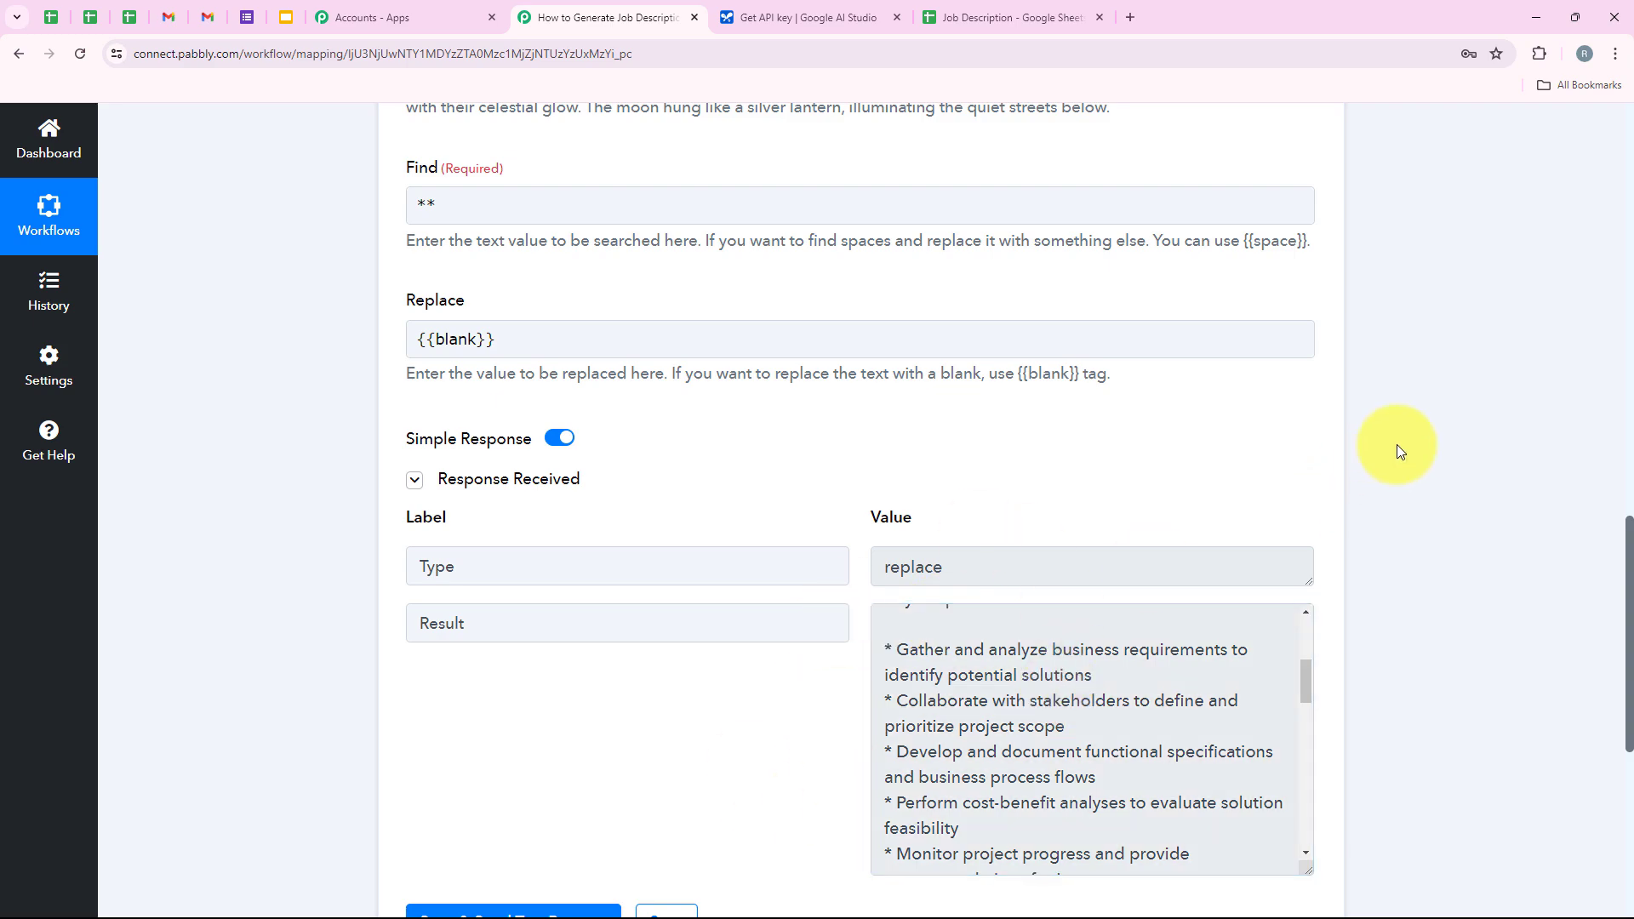
- Collapse the Text Formatter step and choose Google Sheets as the app for the next action
scroll(1331, 521, "up", 9)
scroll(1338, 525, "down", 3)
scroll(1339, 539, "up", 6)
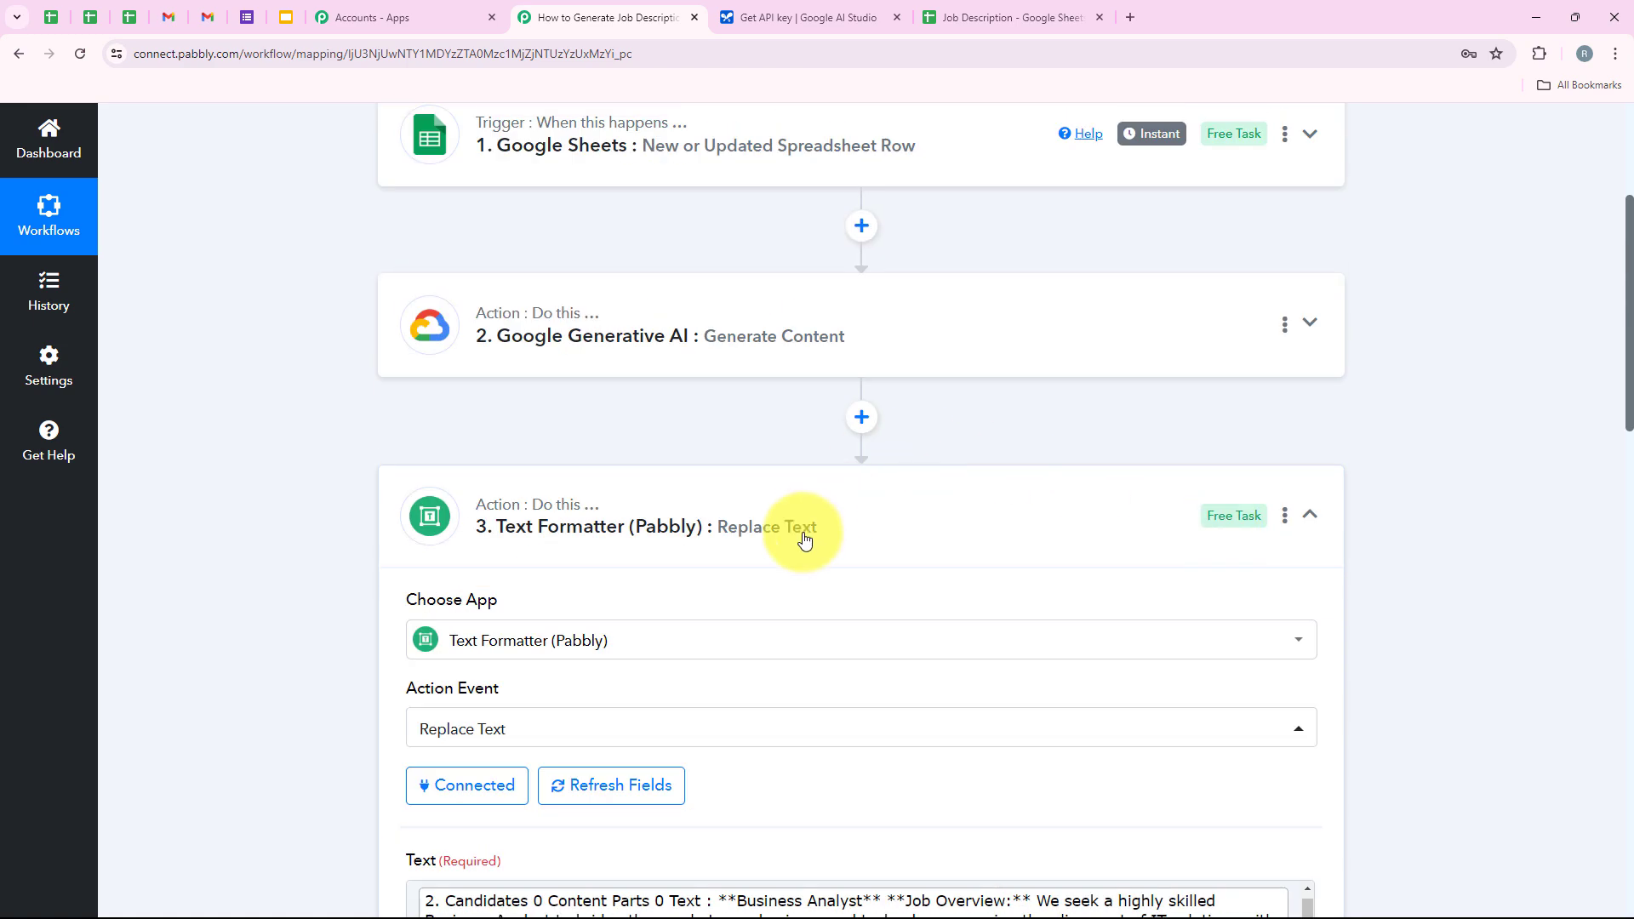
left_click(804, 540)
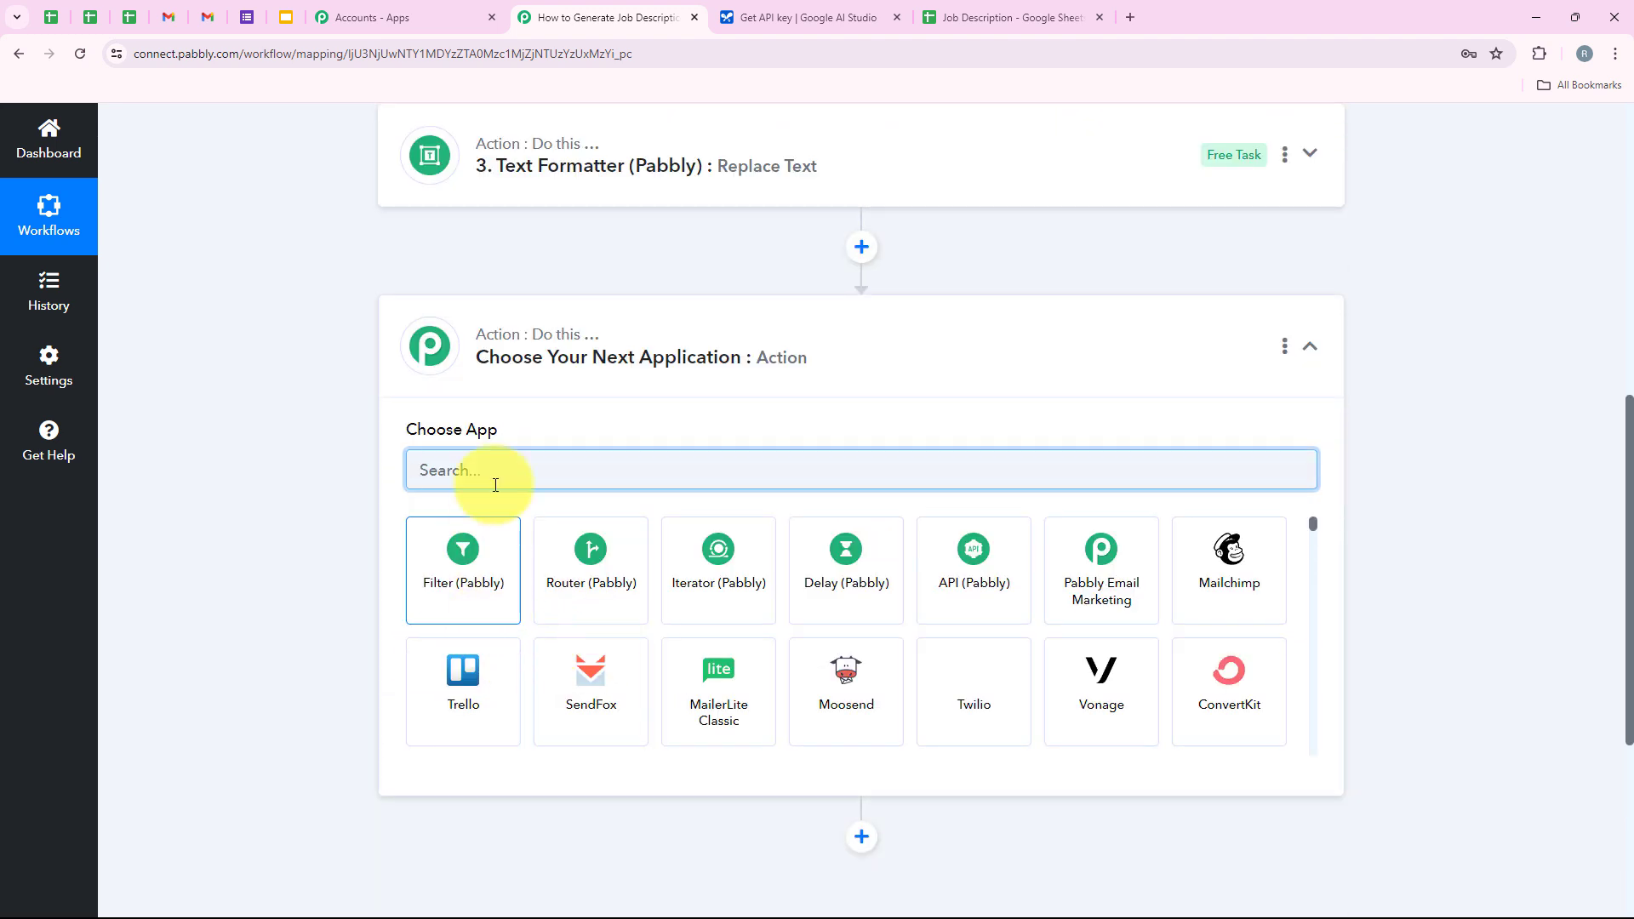
left_click(470, 458)
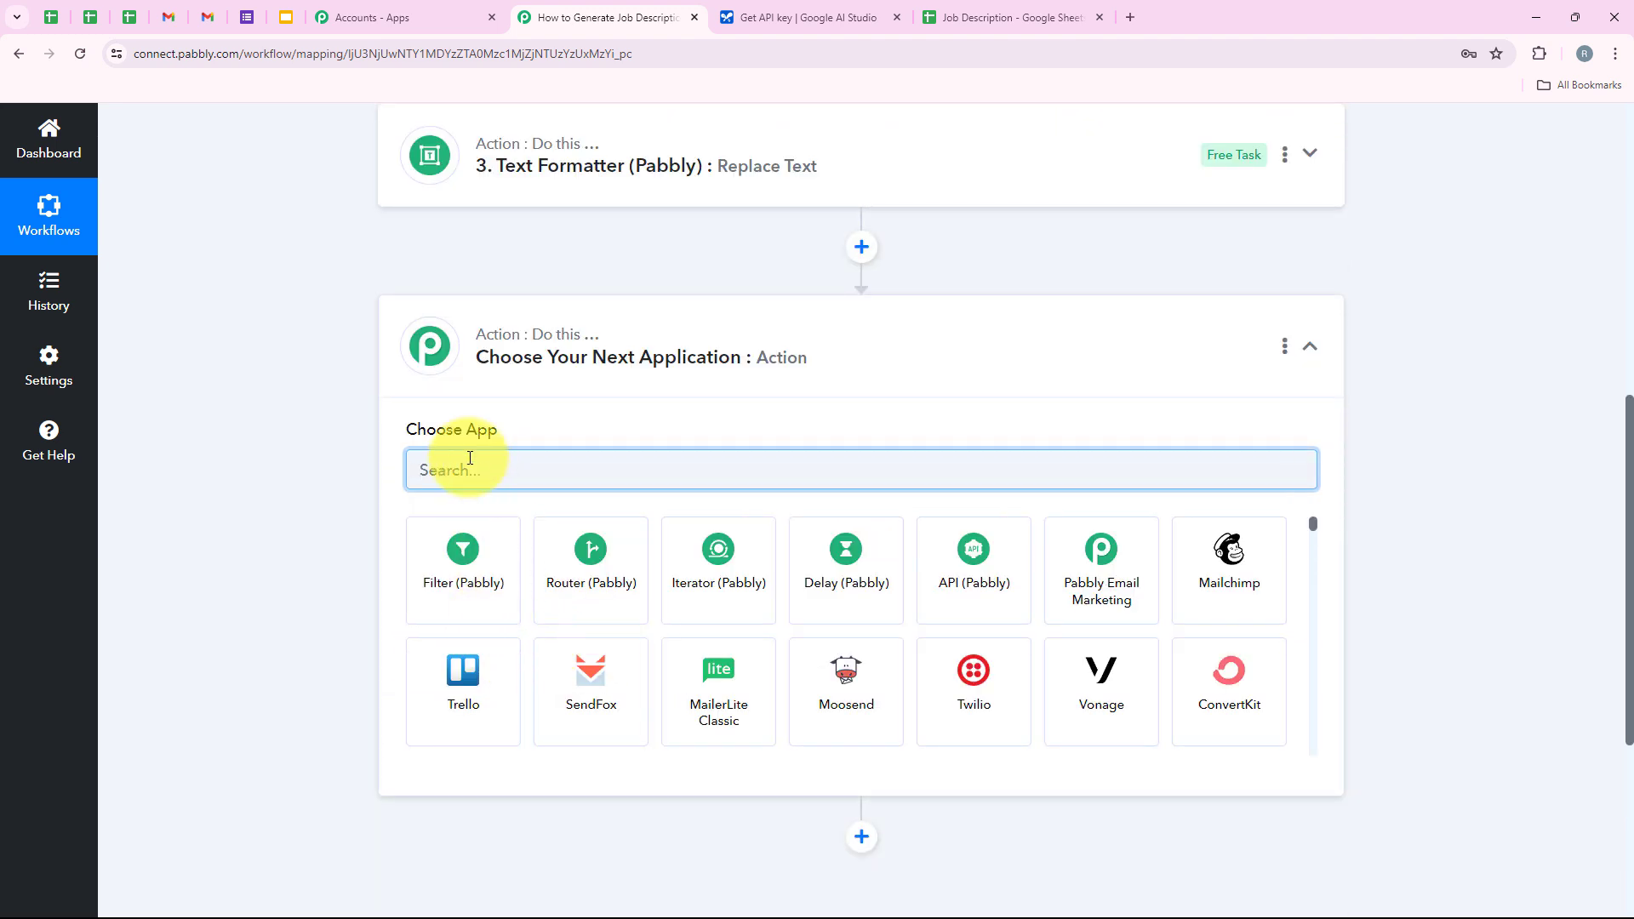
type("Google")
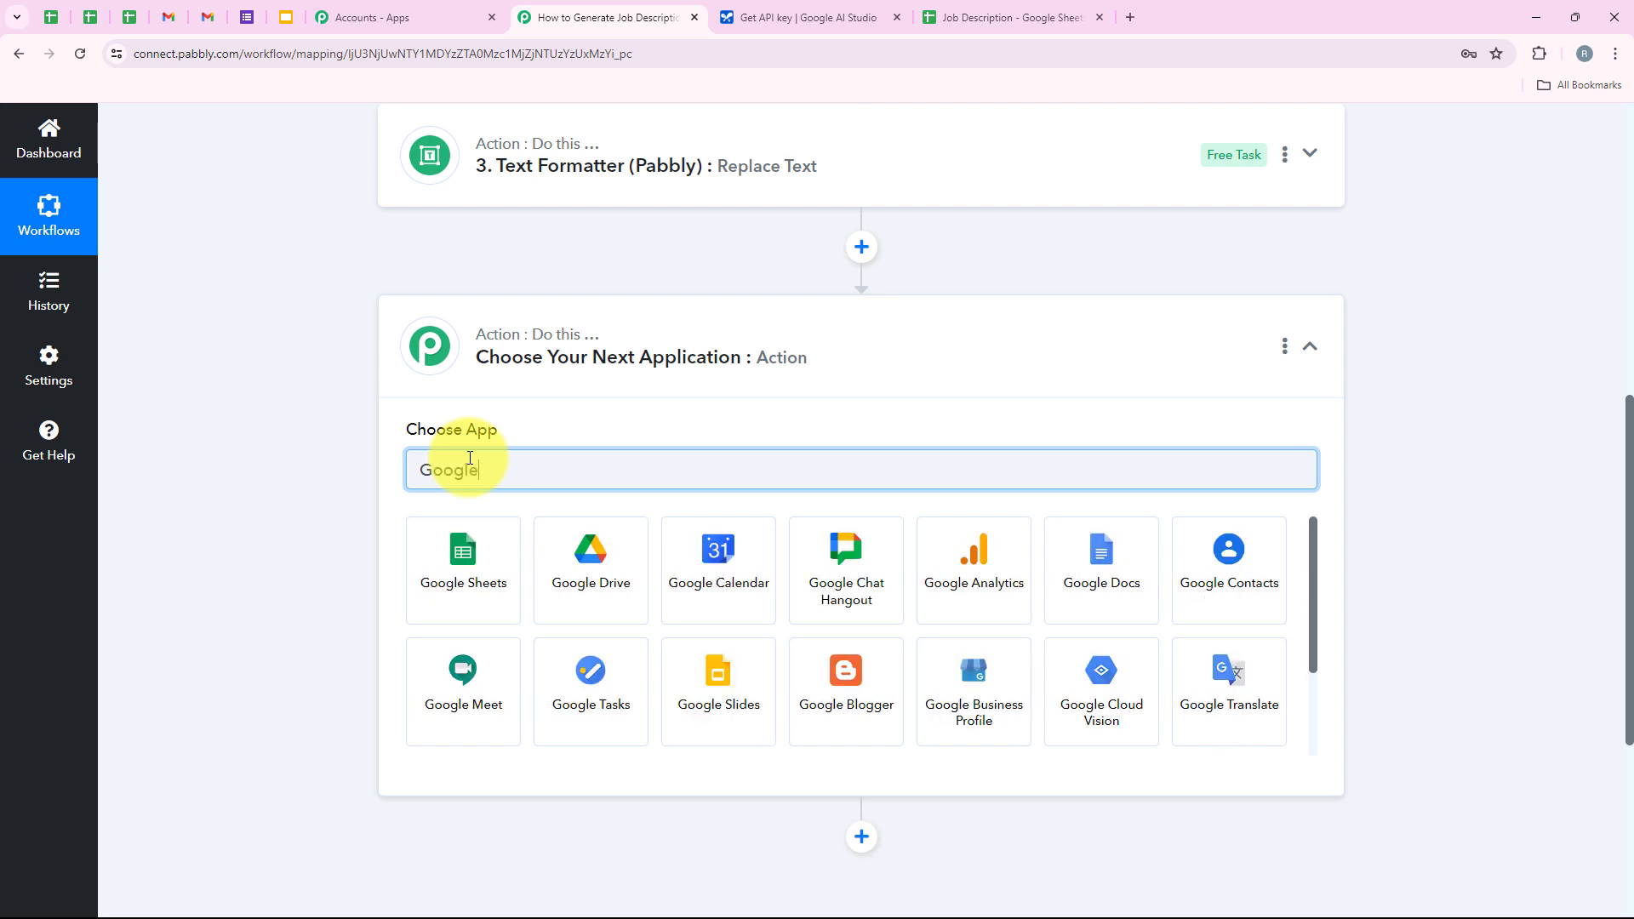
left_click(462, 545)
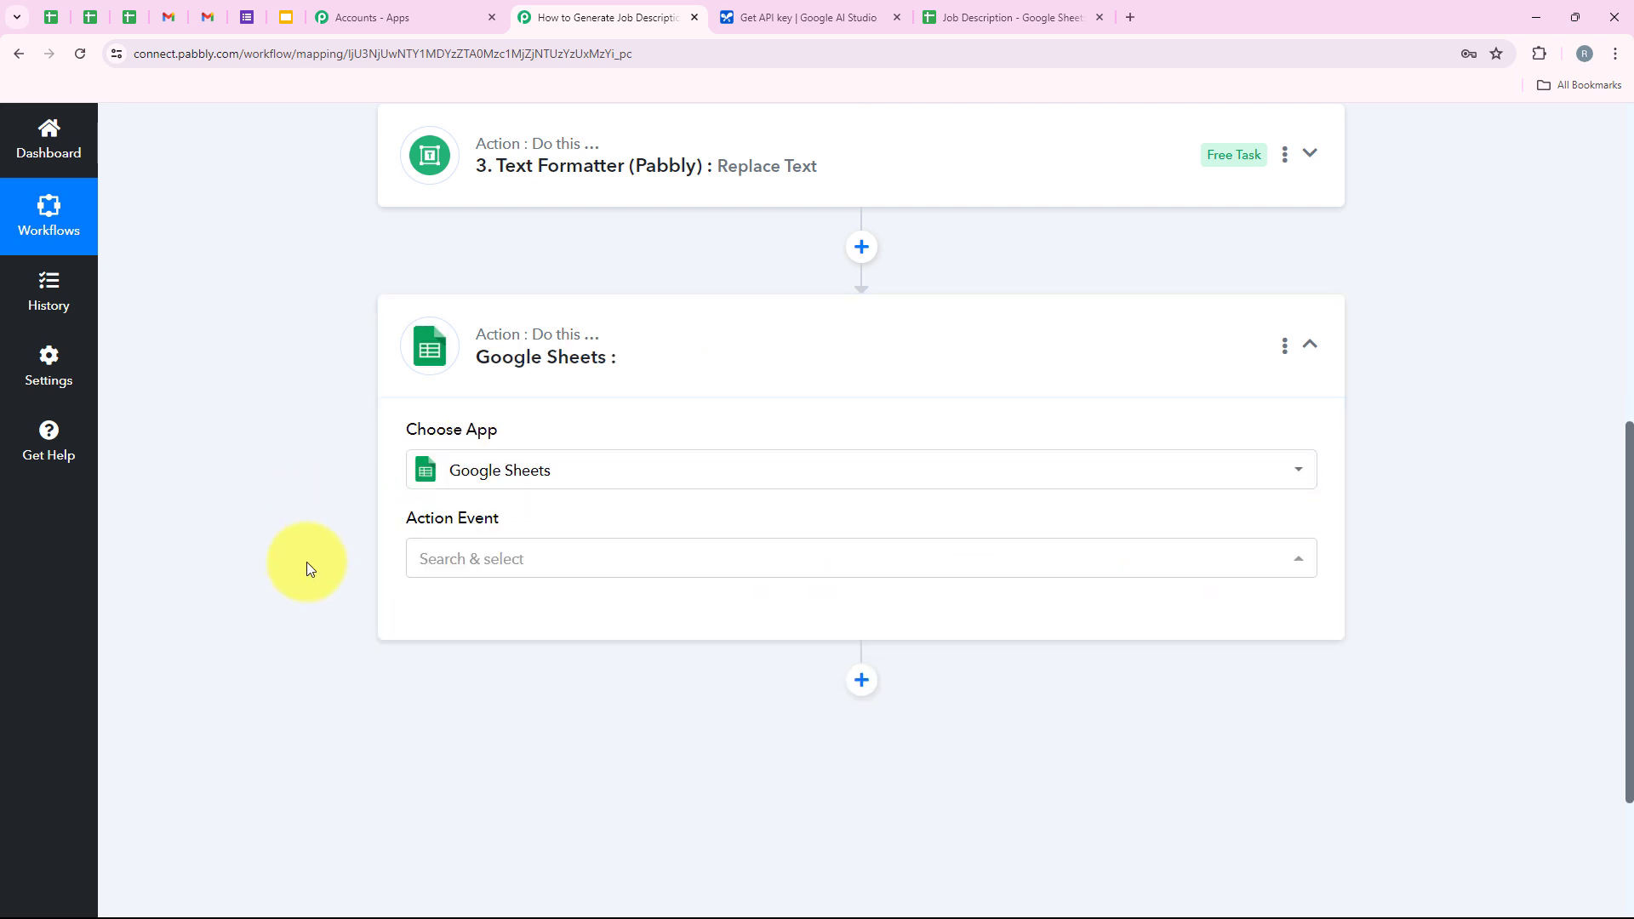
- Set the Google Sheets action event to Update Cell Value
left_click_drag(385, 524, 482, 509)
left_click(502, 522)
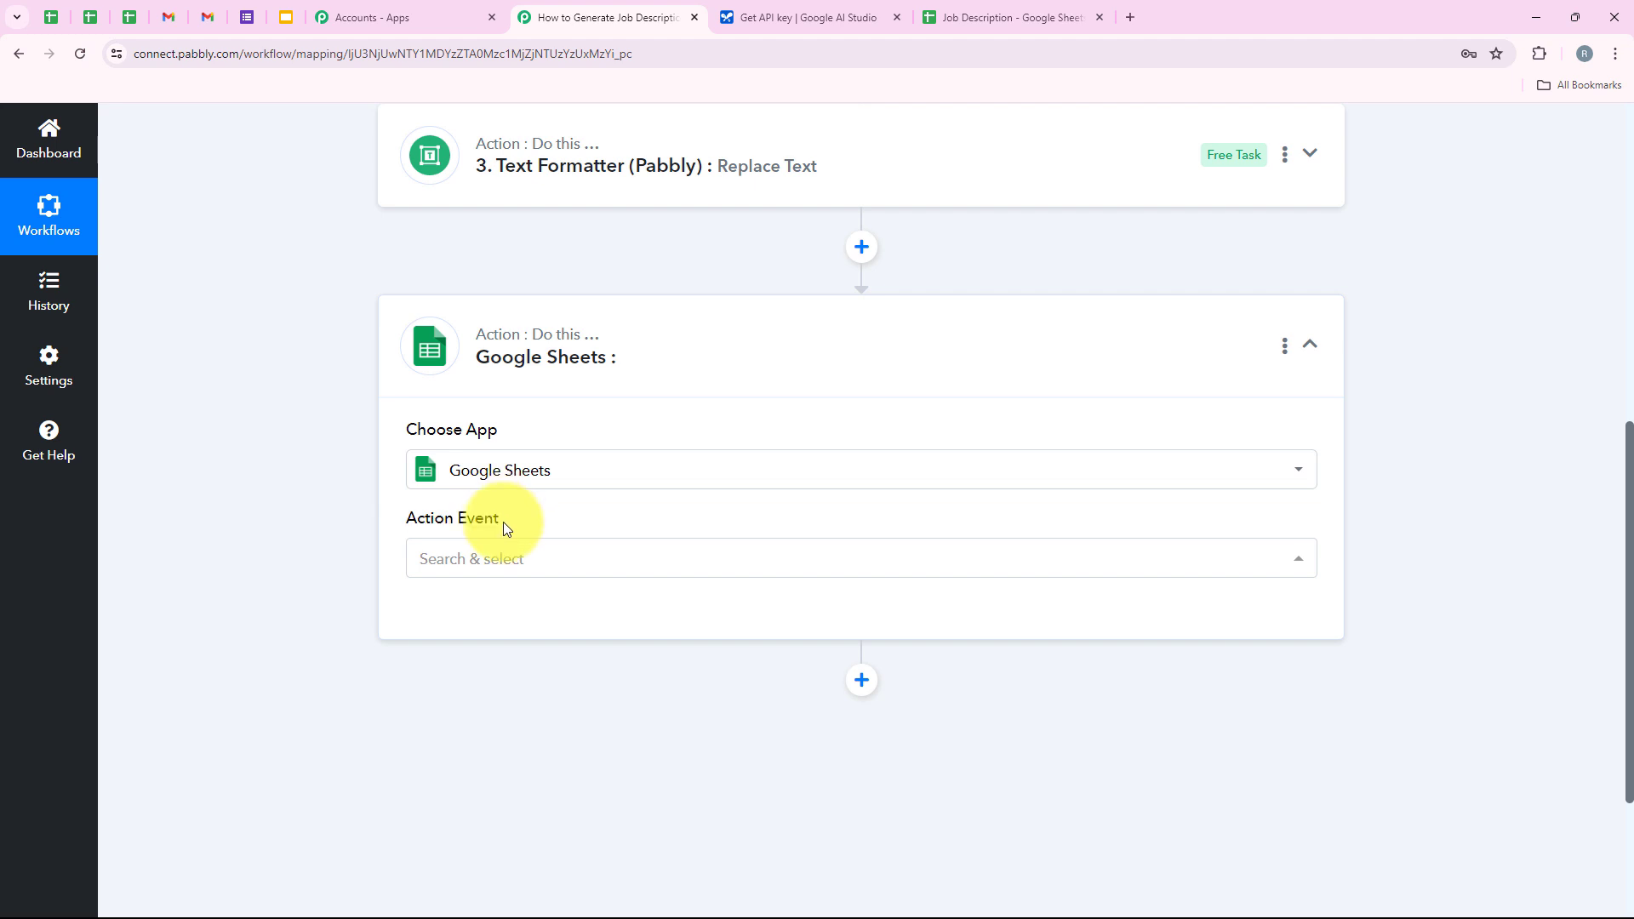
scroll(508, 438, "down", 7)
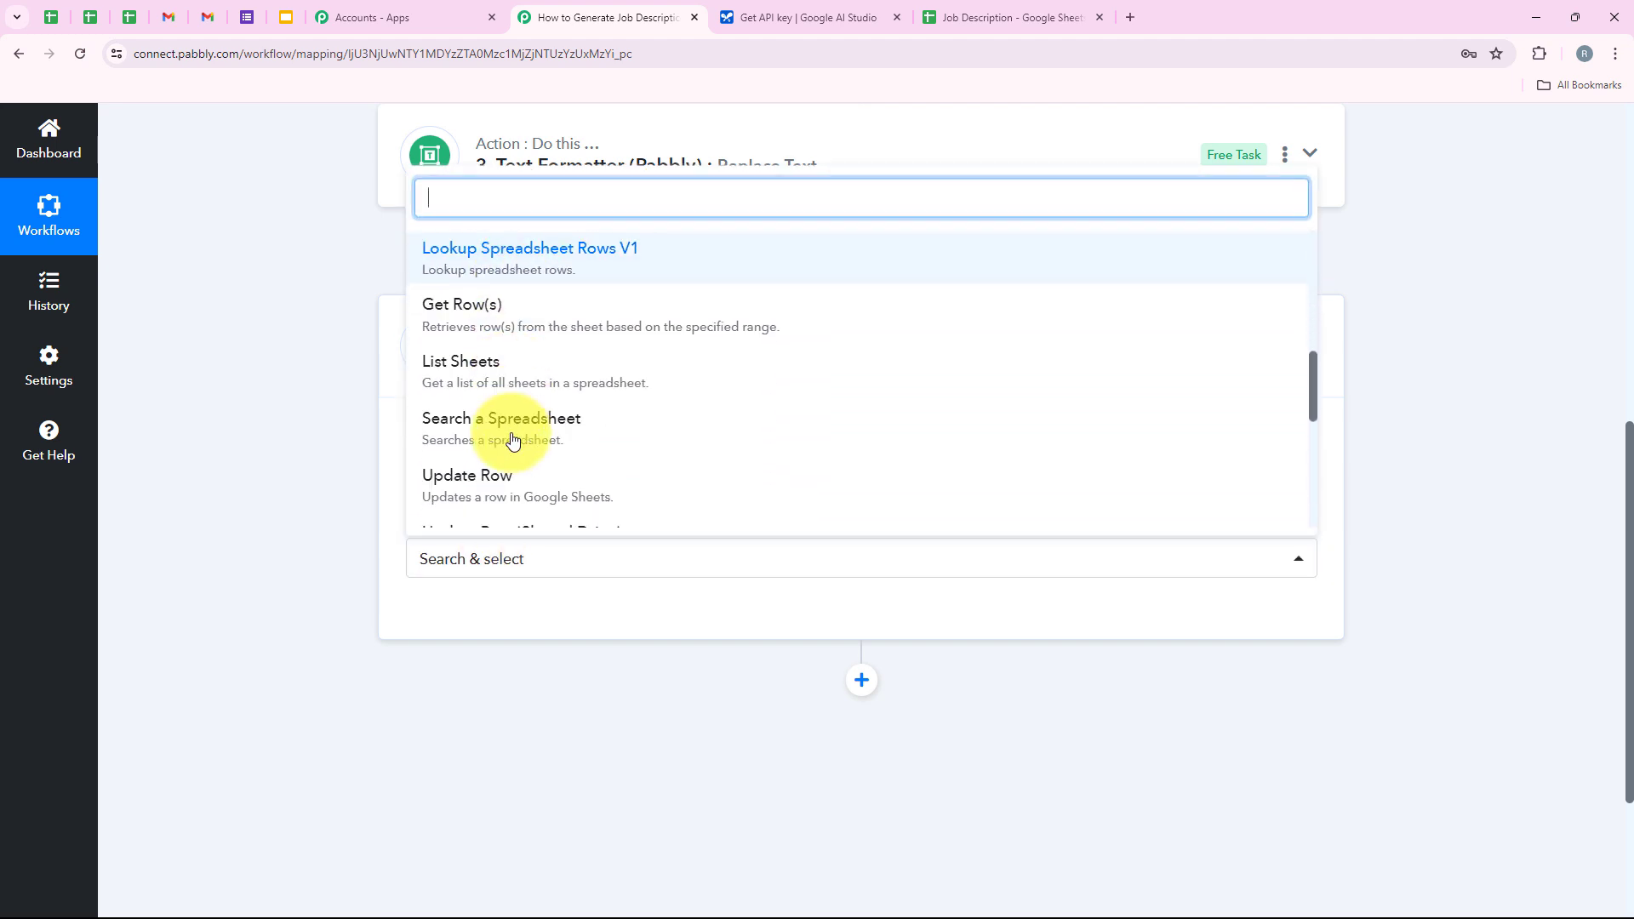
scroll(512, 439, "down", 4)
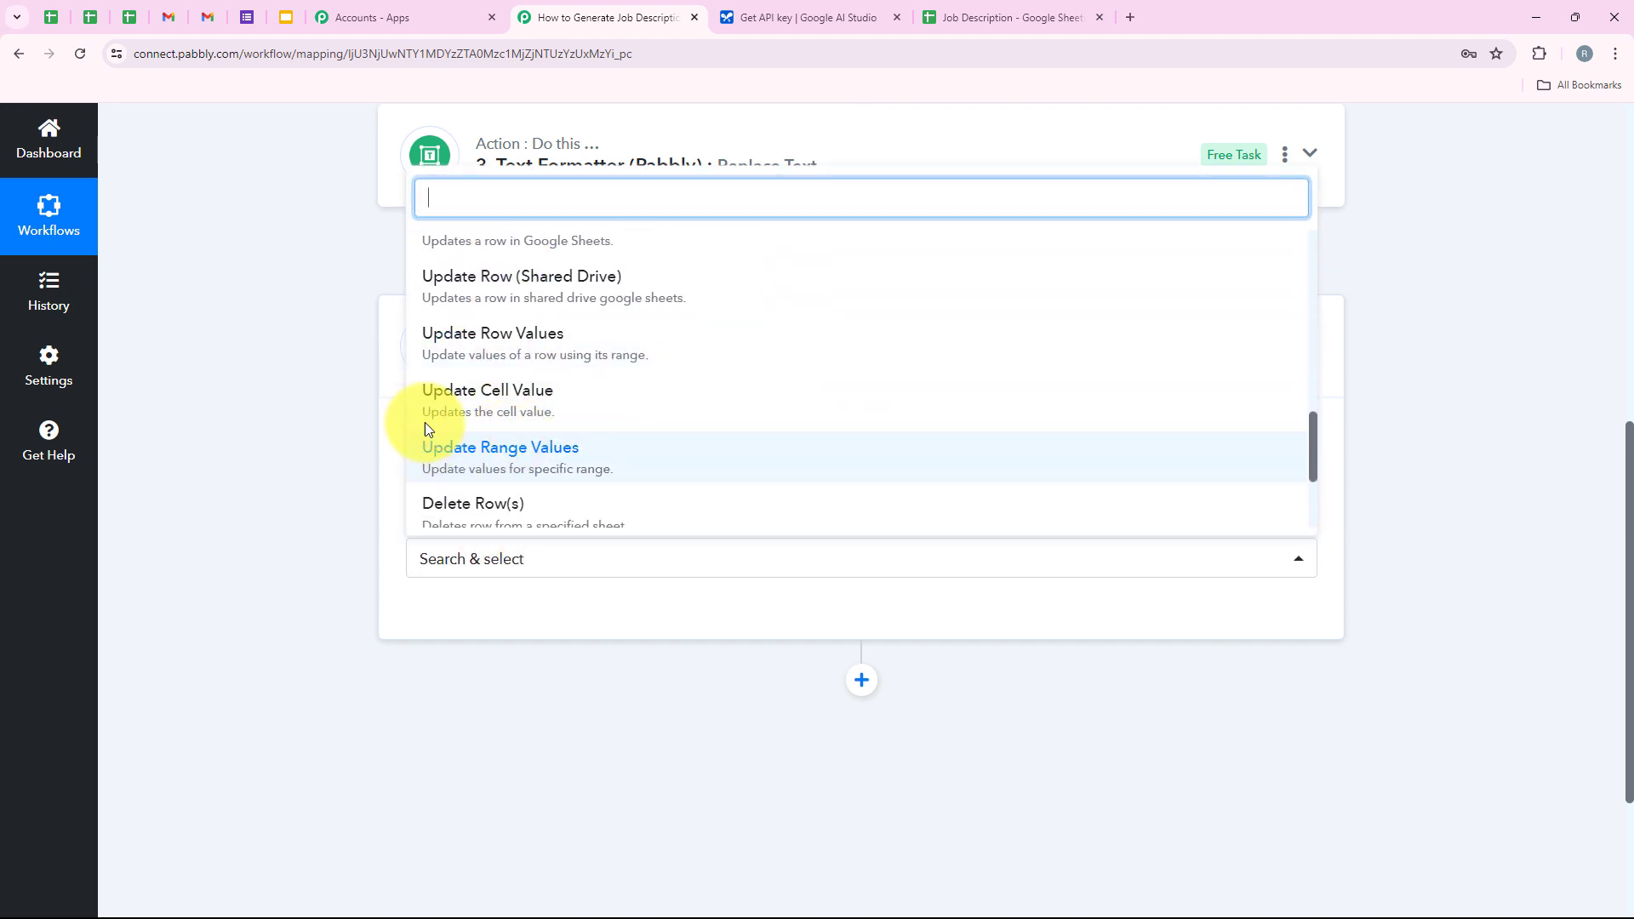
left_click(516, 411)
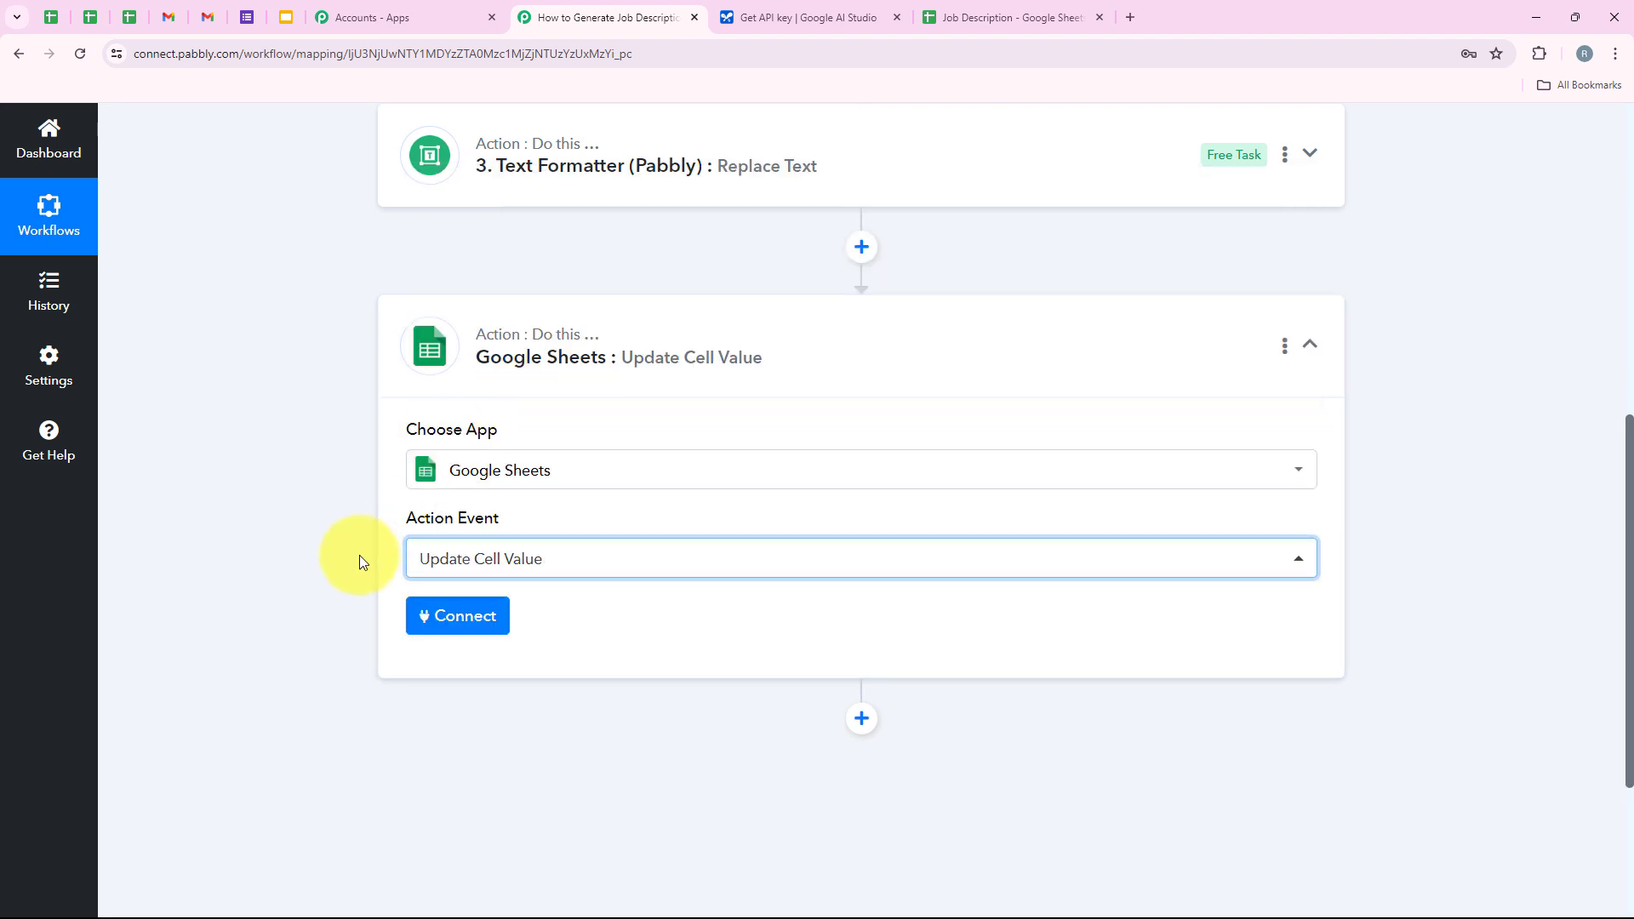
- Add a new Google Sheets connection for the action and authorize Pabbly Connect Sheets to access the Google account
left_click(504, 618)
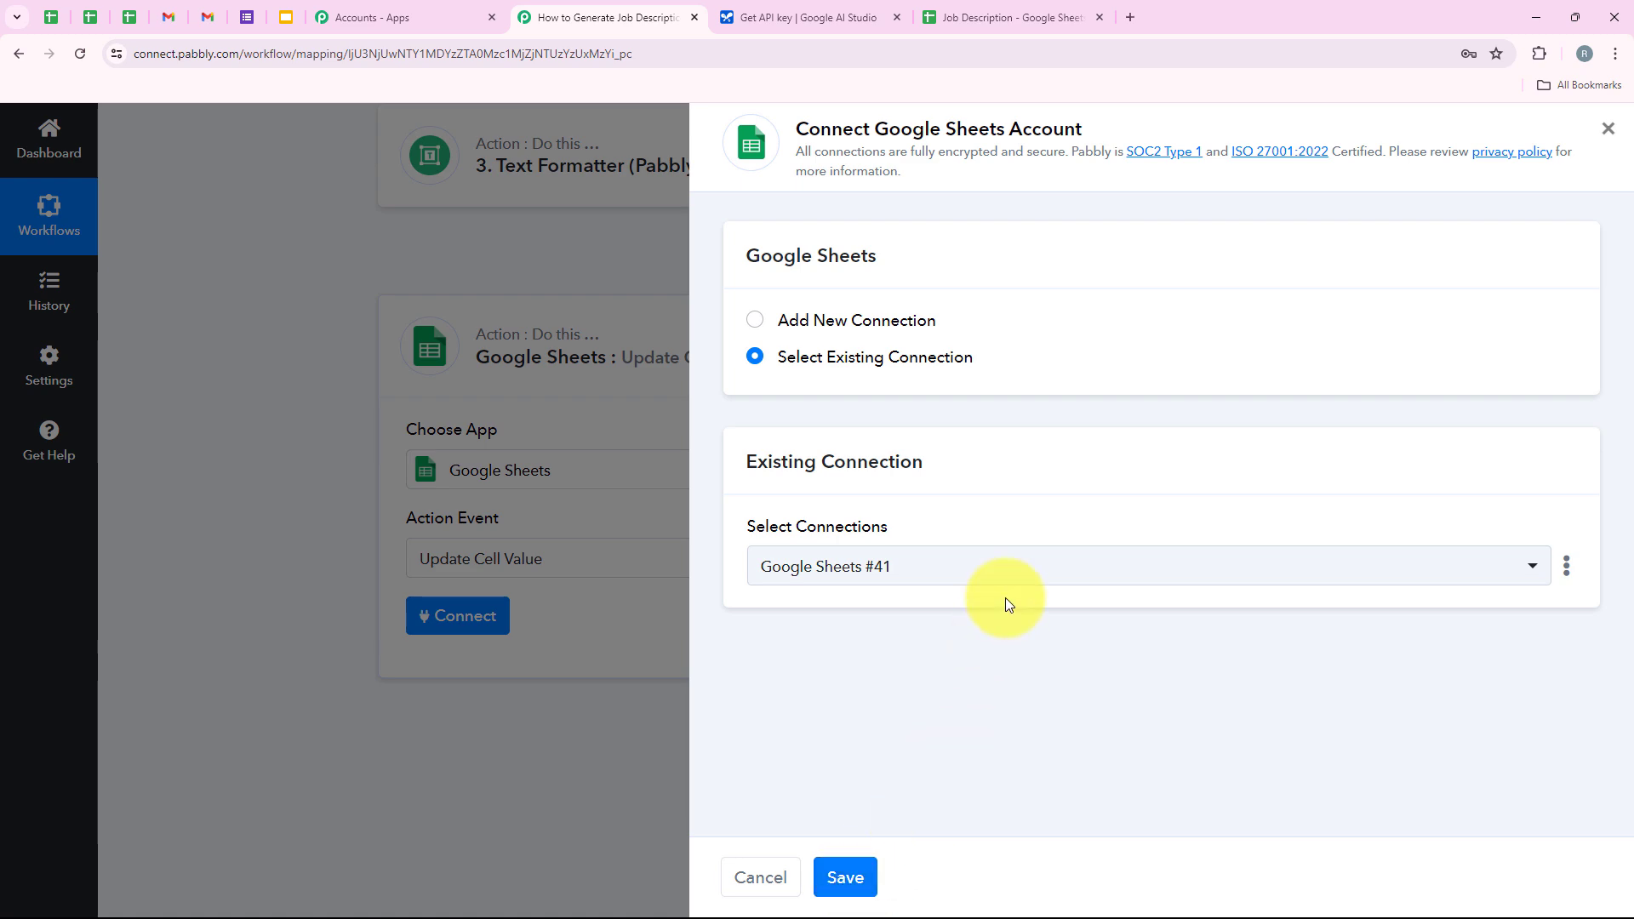
left_click(851, 325)
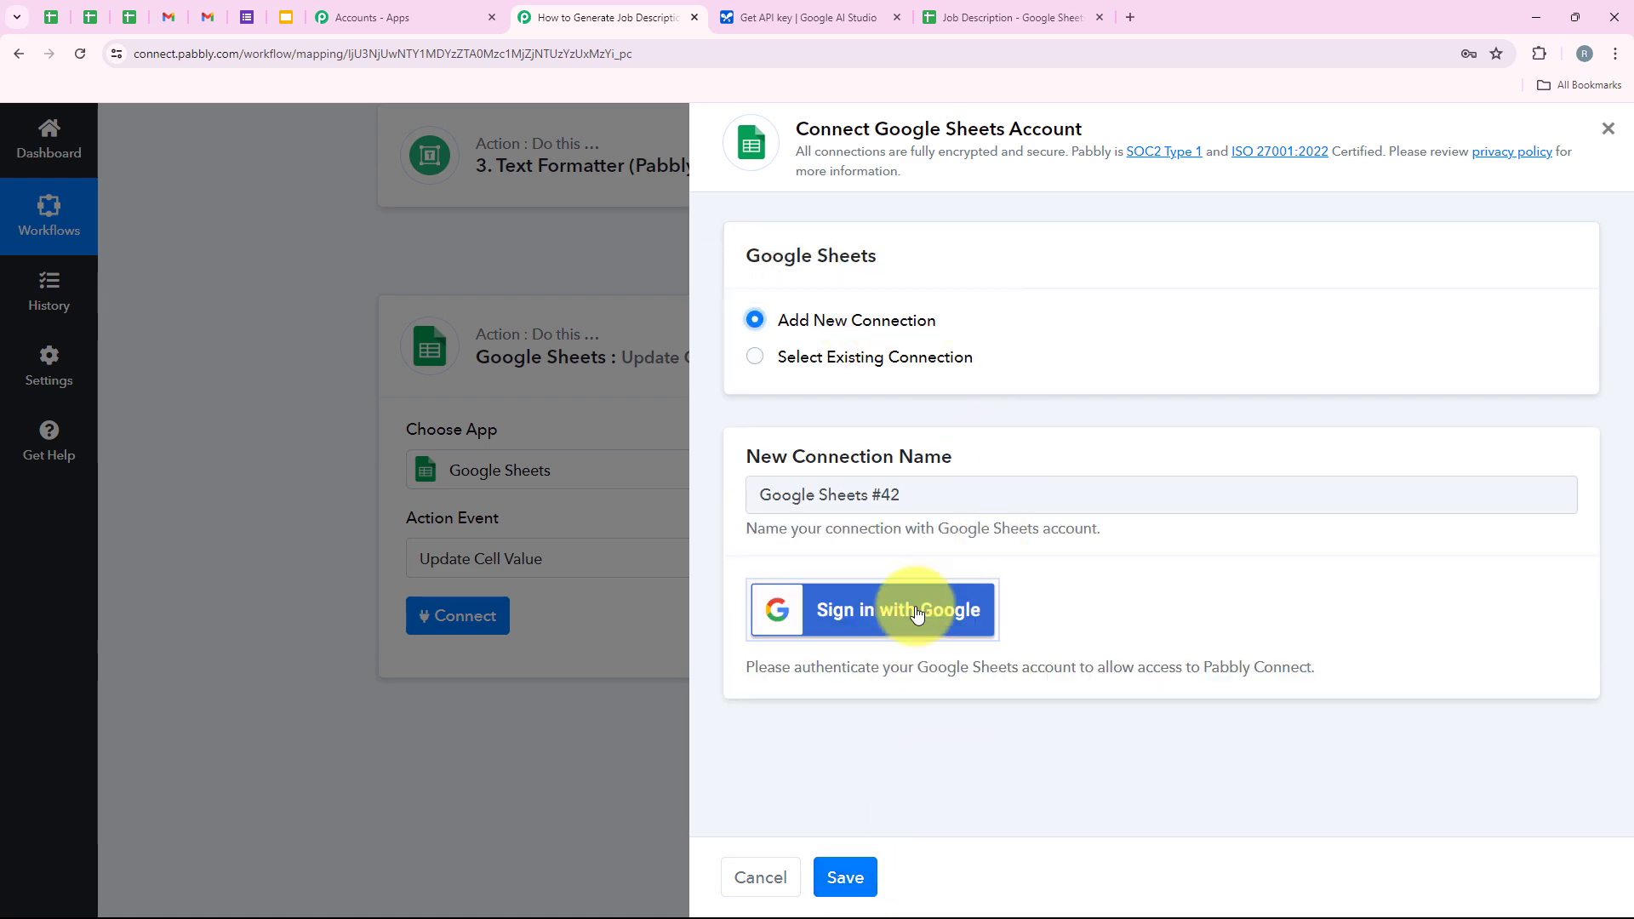
left_click(881, 629)
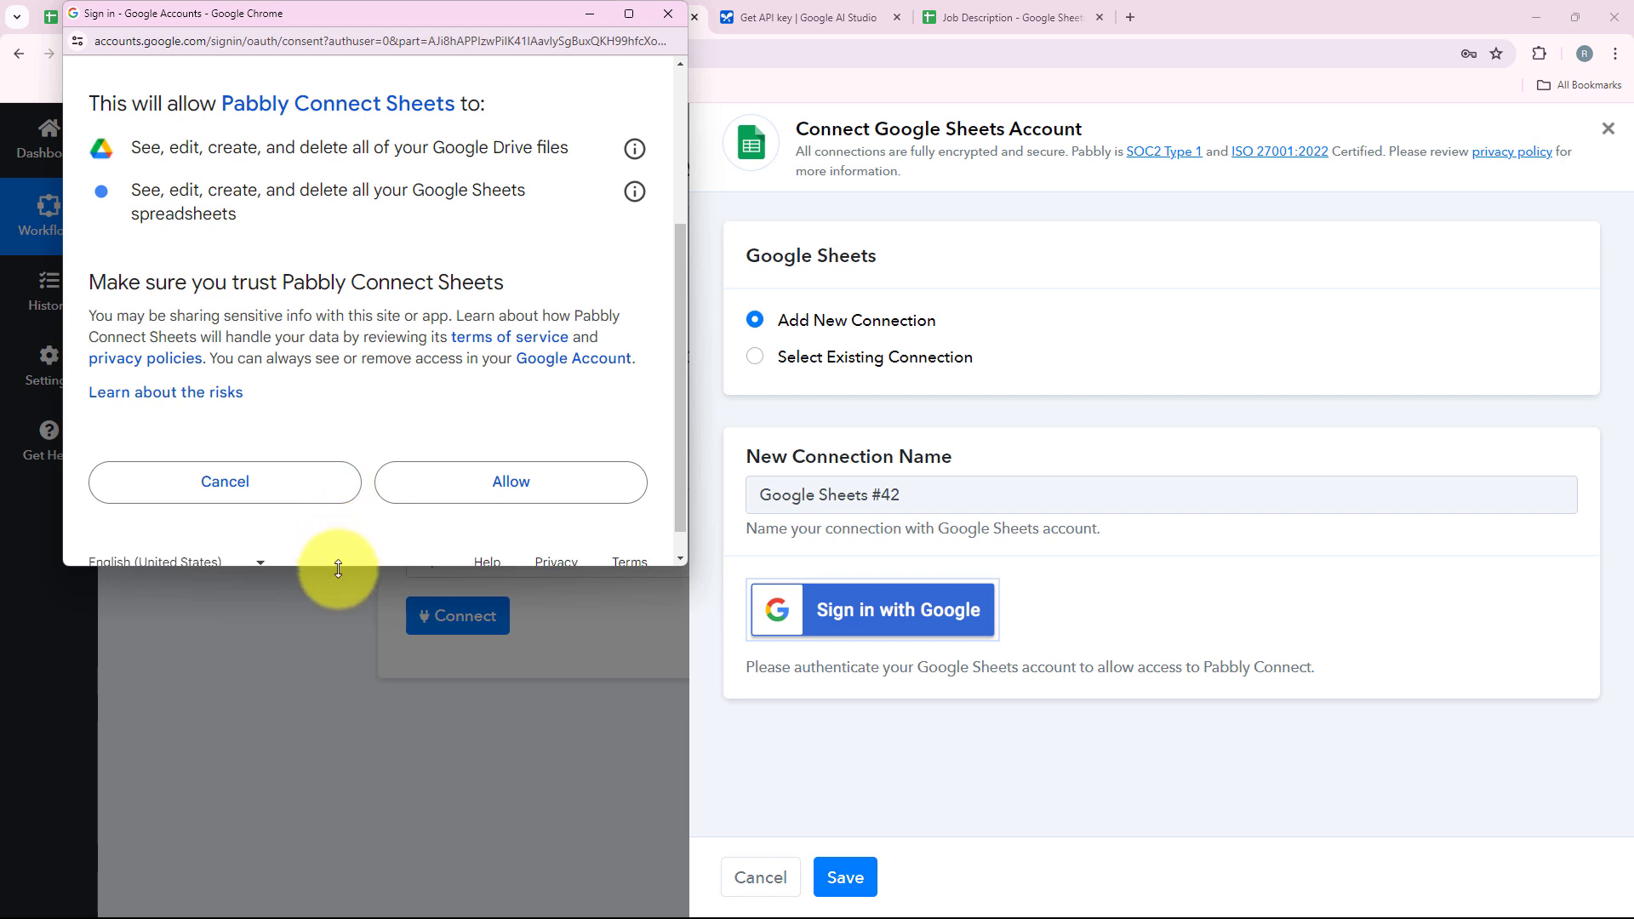
left_click_drag(337, 565, 339, 589)
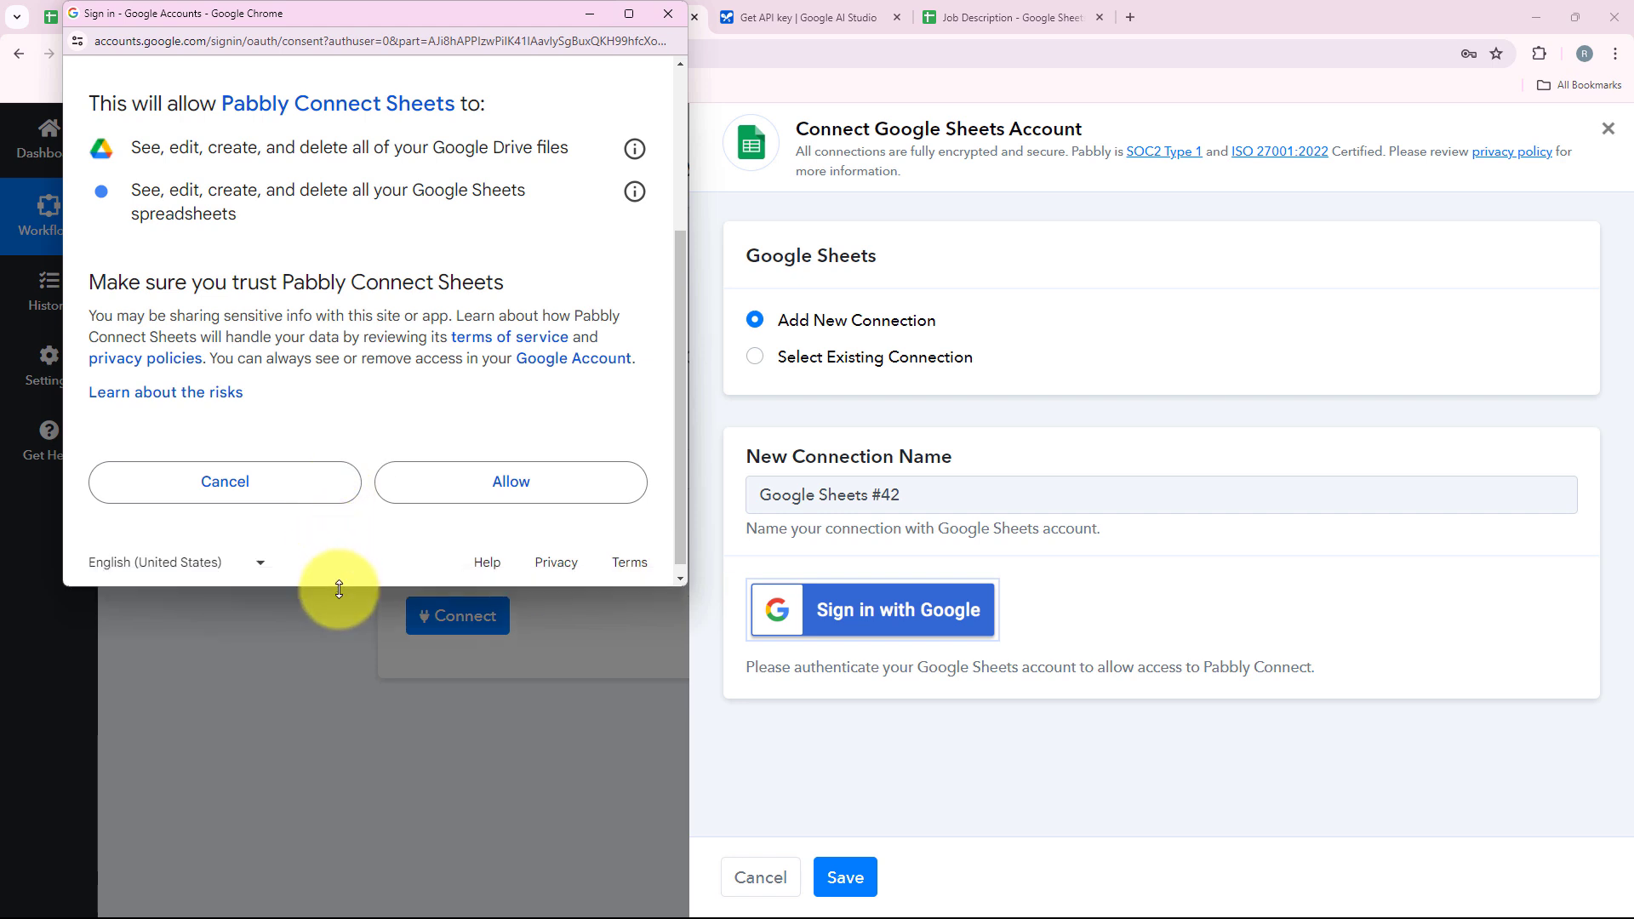
left_click(502, 483)
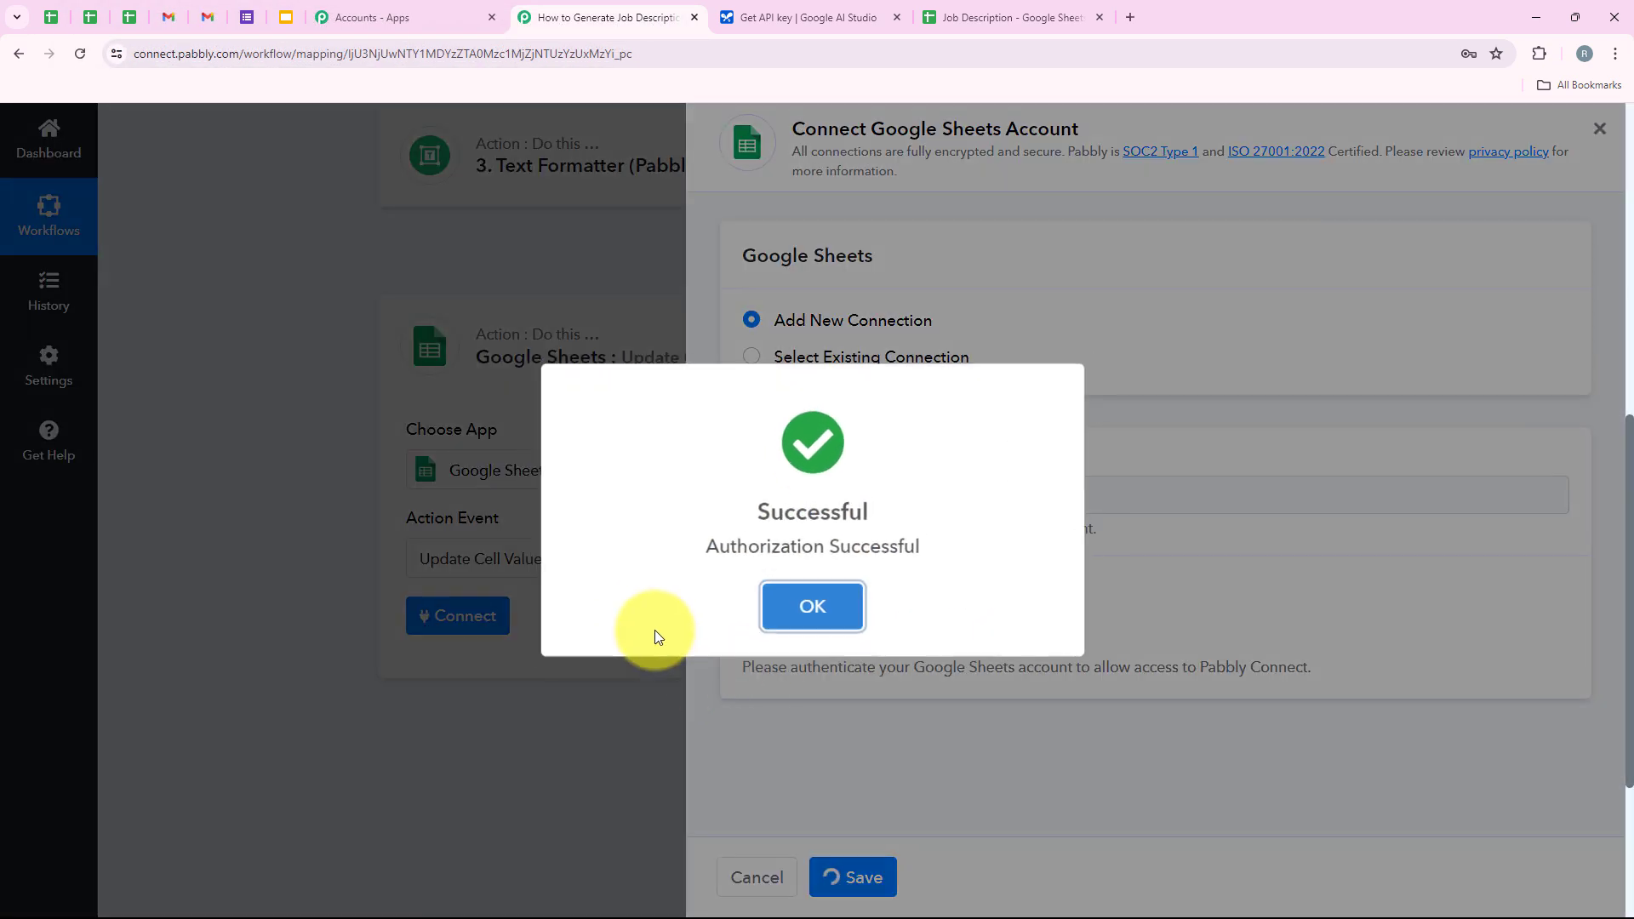
left_click(787, 596)
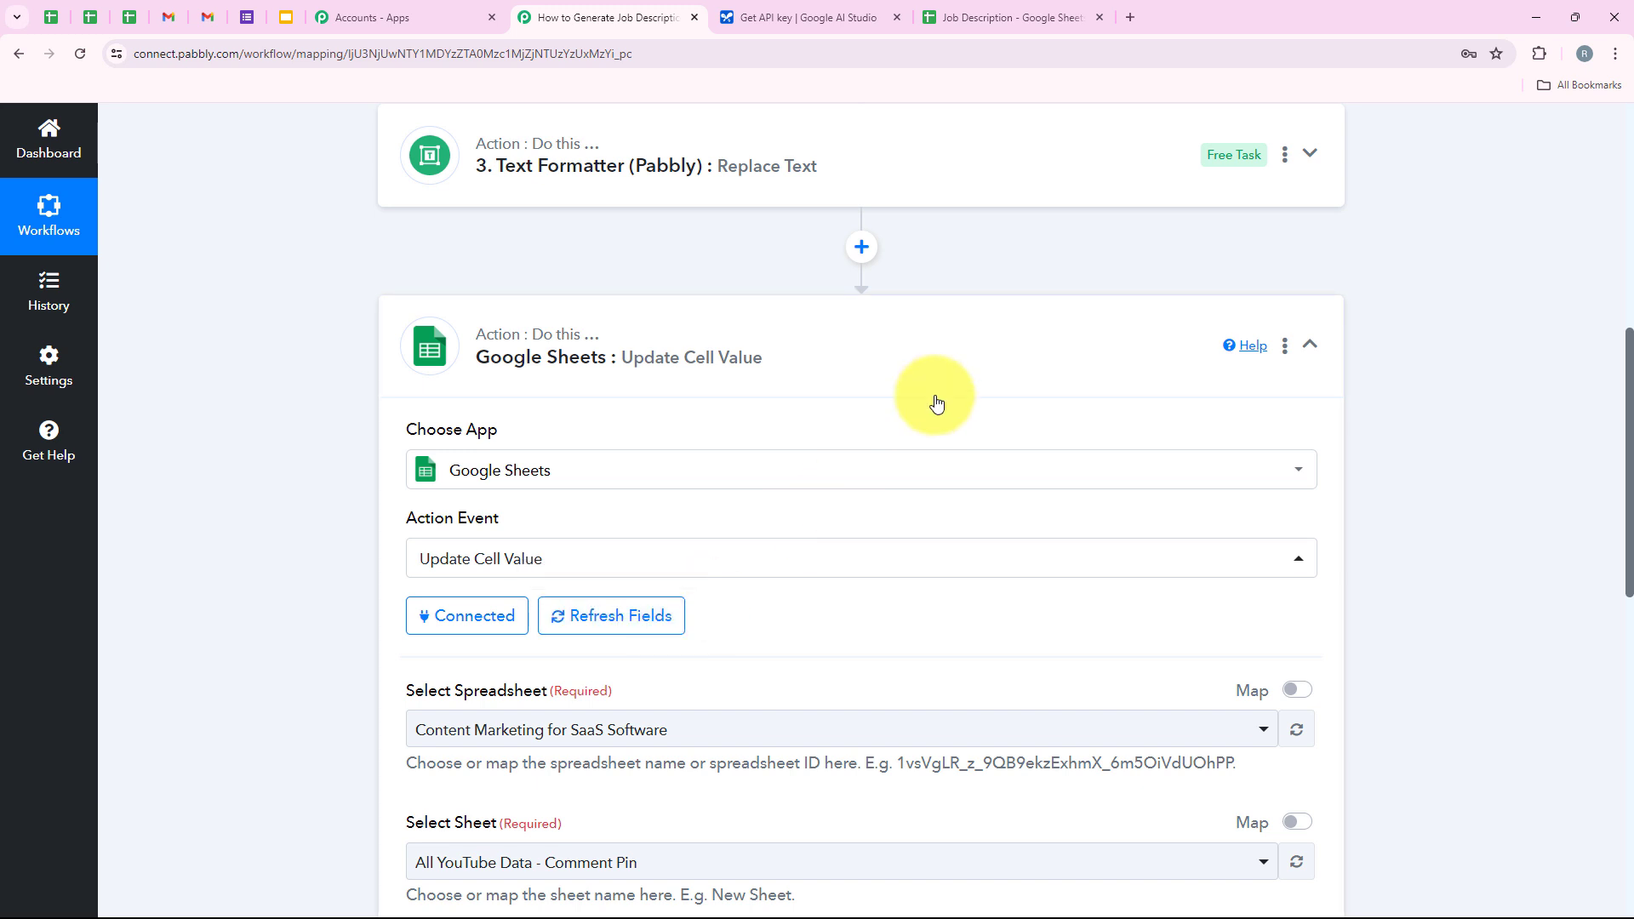
- Check the spreadsheet's name in Google Sheets and select Job Description as the spreadsheet to update
scroll(936, 402, "down", 2)
scroll(936, 402, "down", 1)
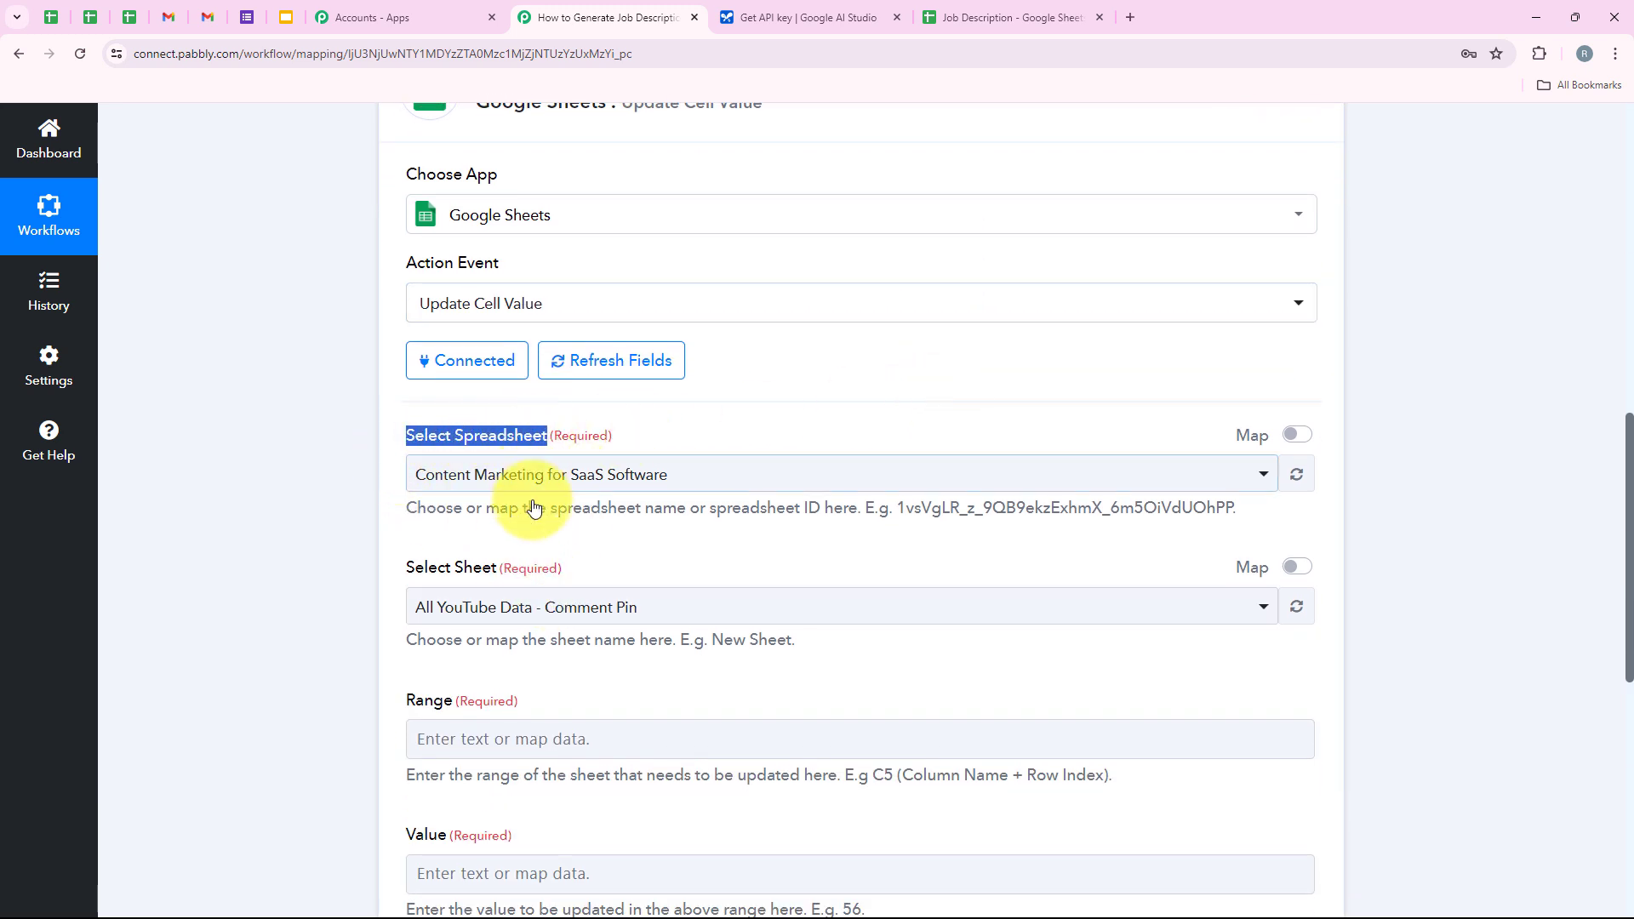
left_click(962, 7)
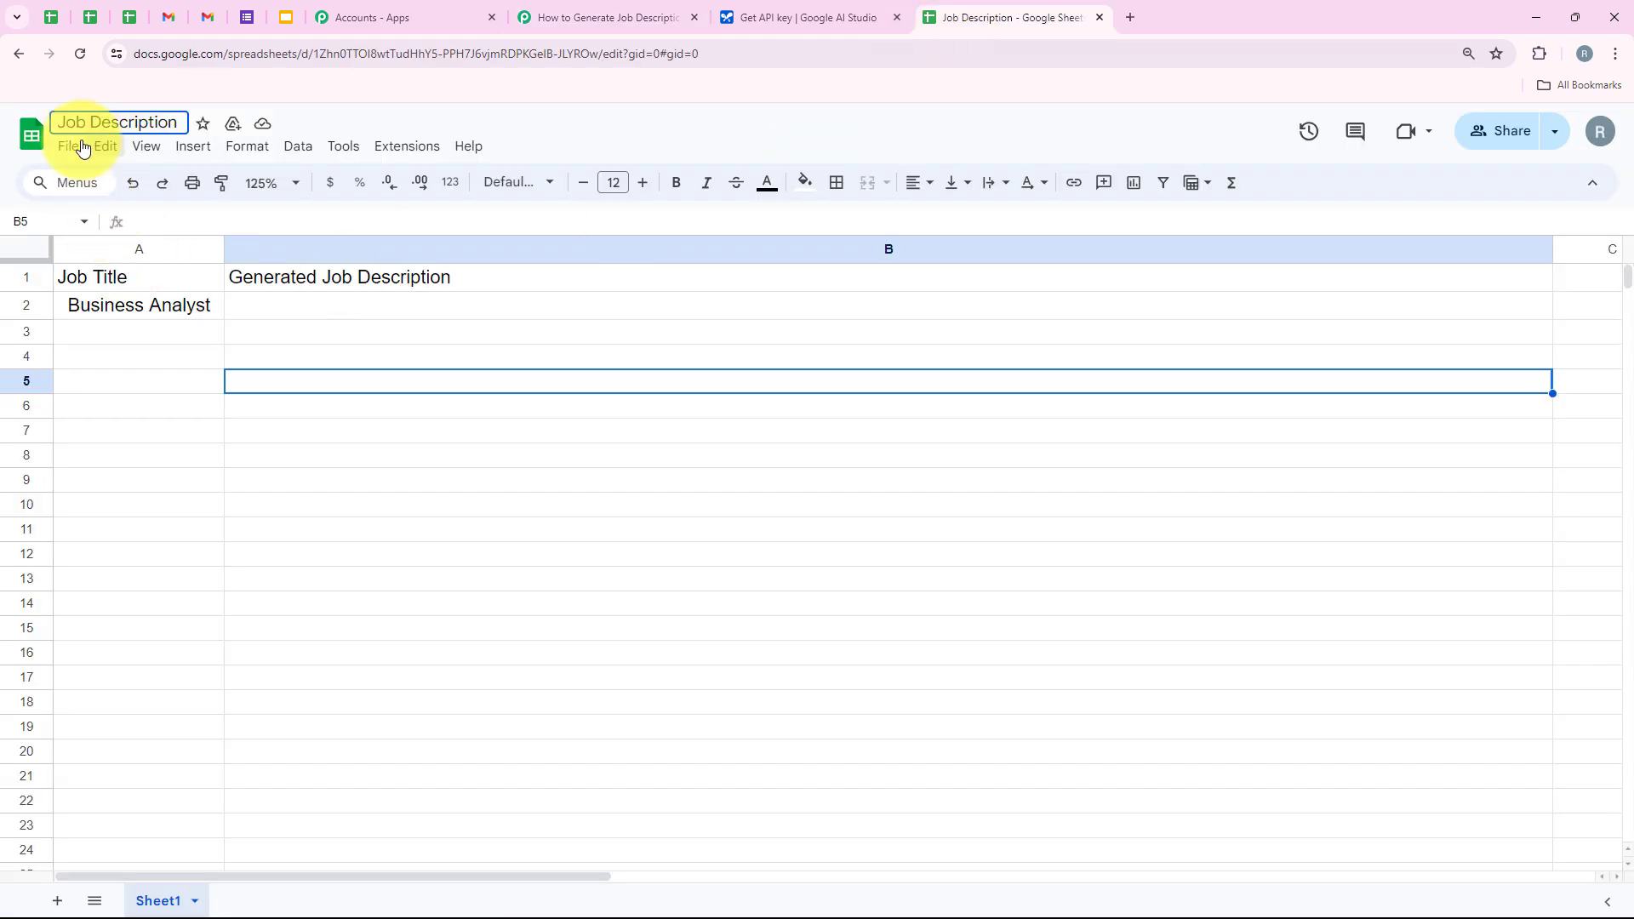
left_click(593, 7)
left_click(438, 483)
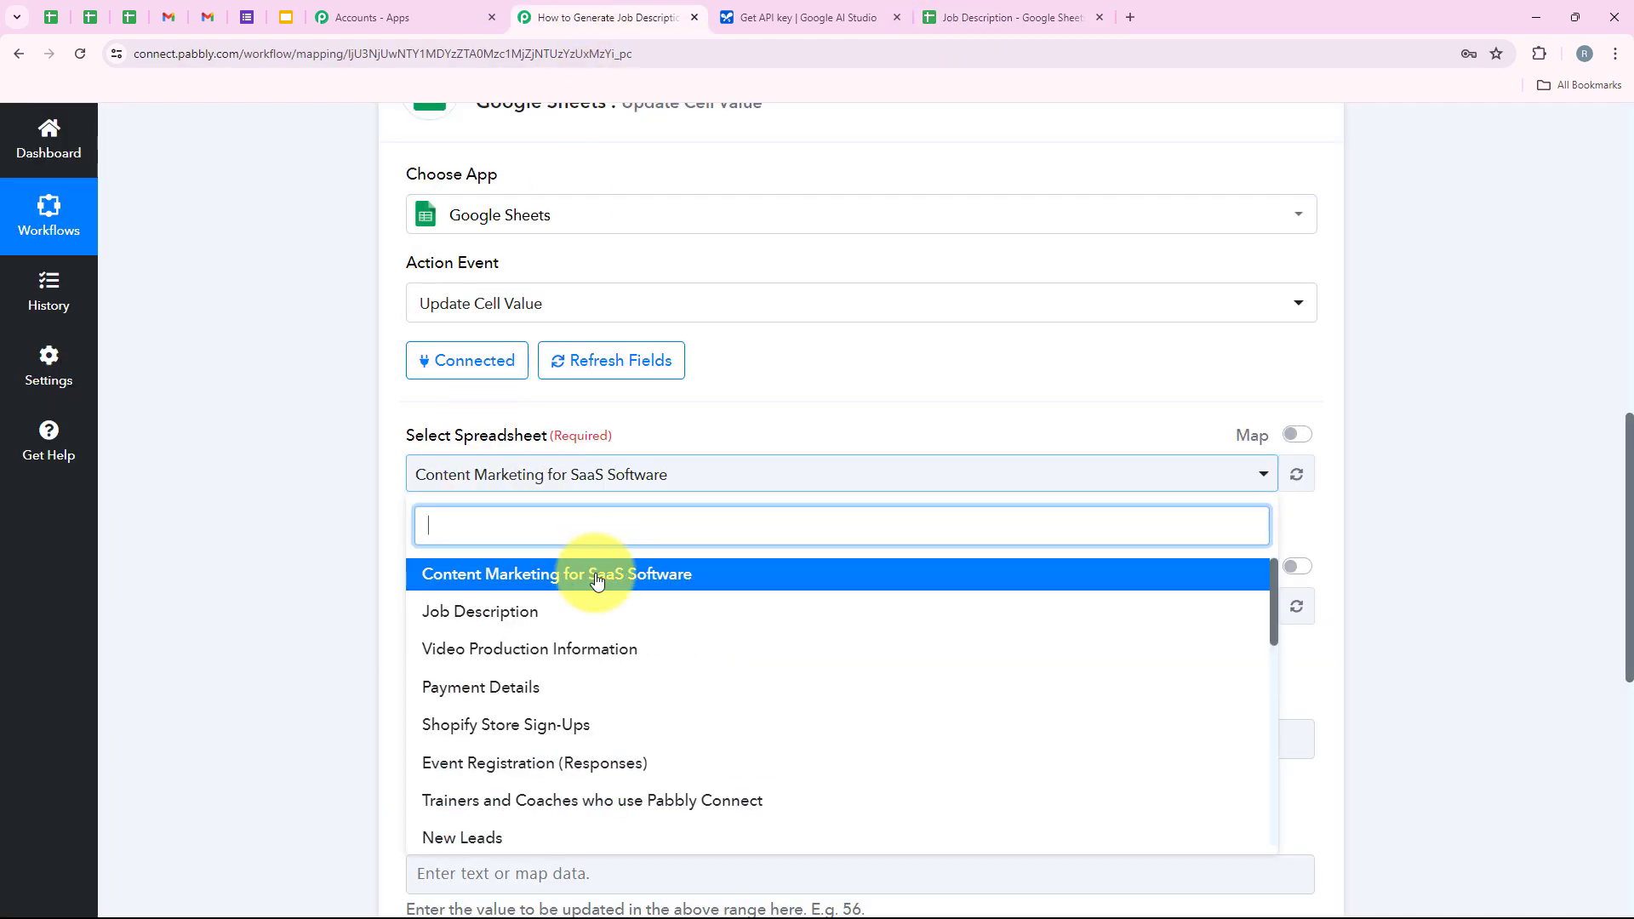
left_click(544, 615)
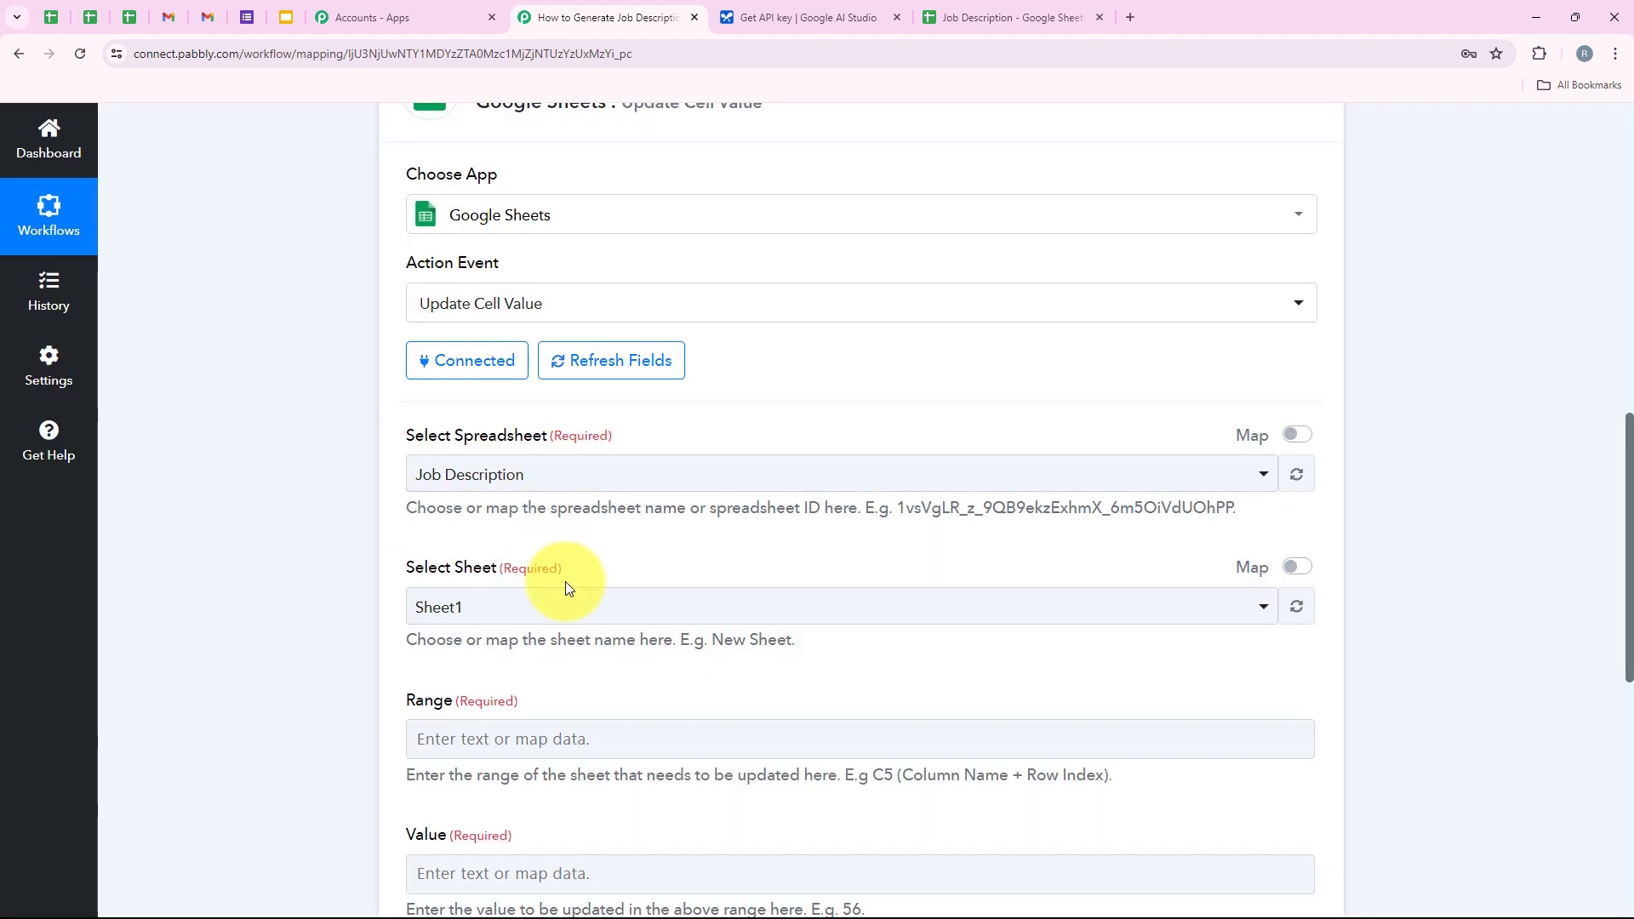
- Check the tab name in the Job Description spreadsheet and use Sheet1 as the sheet to update
scroll(567, 585, "down", 1)
left_click(579, 528)
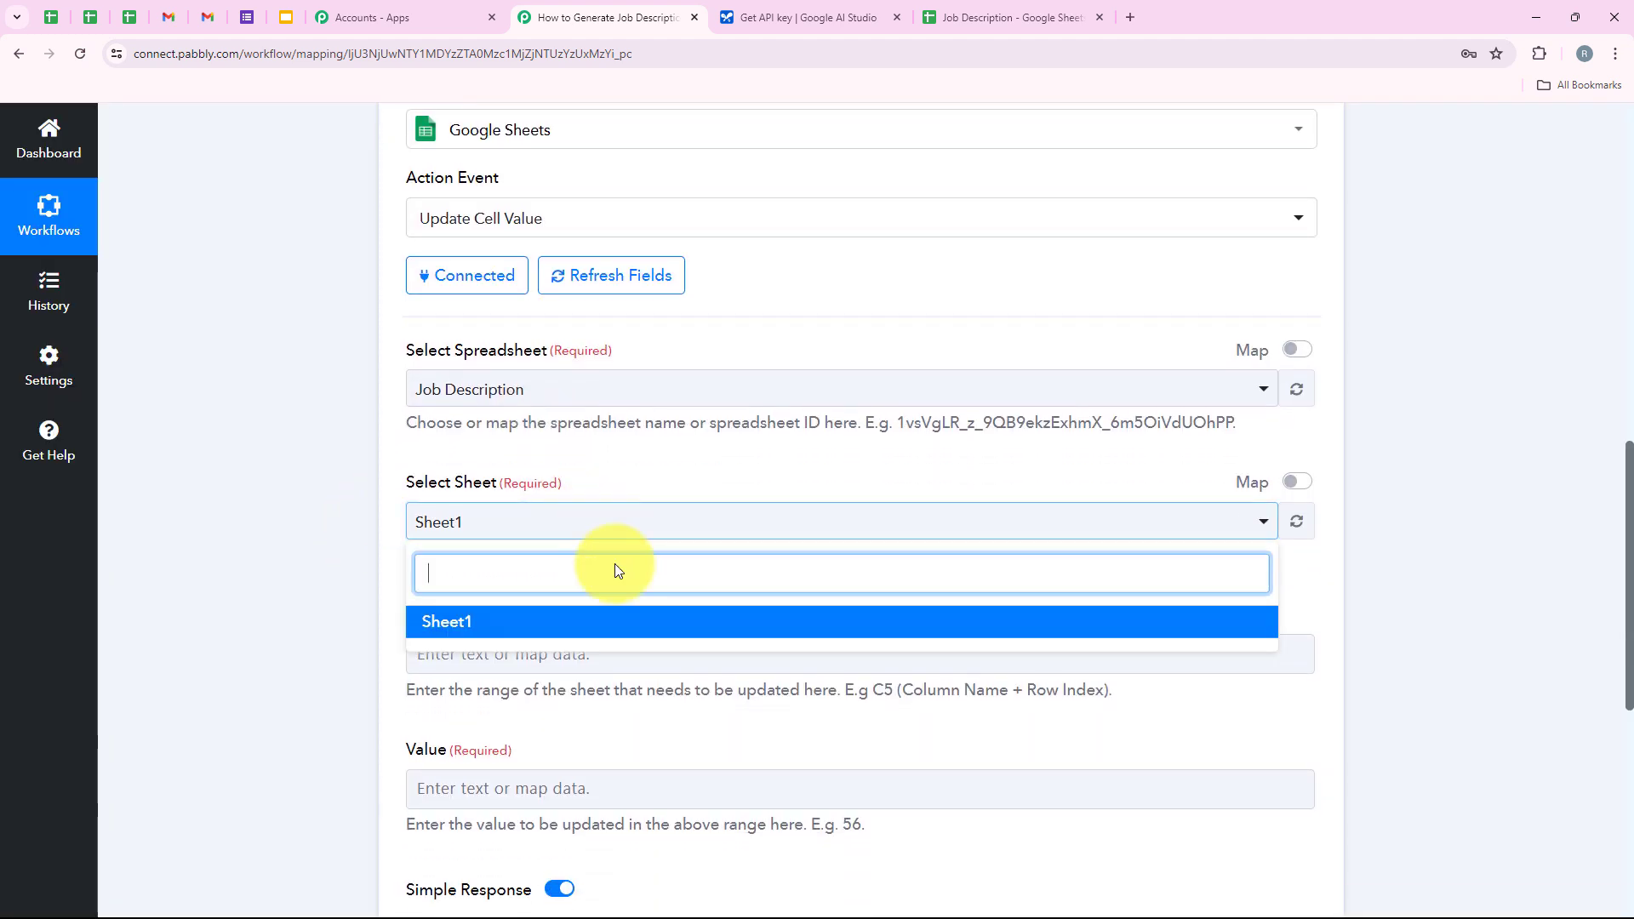
left_click(978, 8)
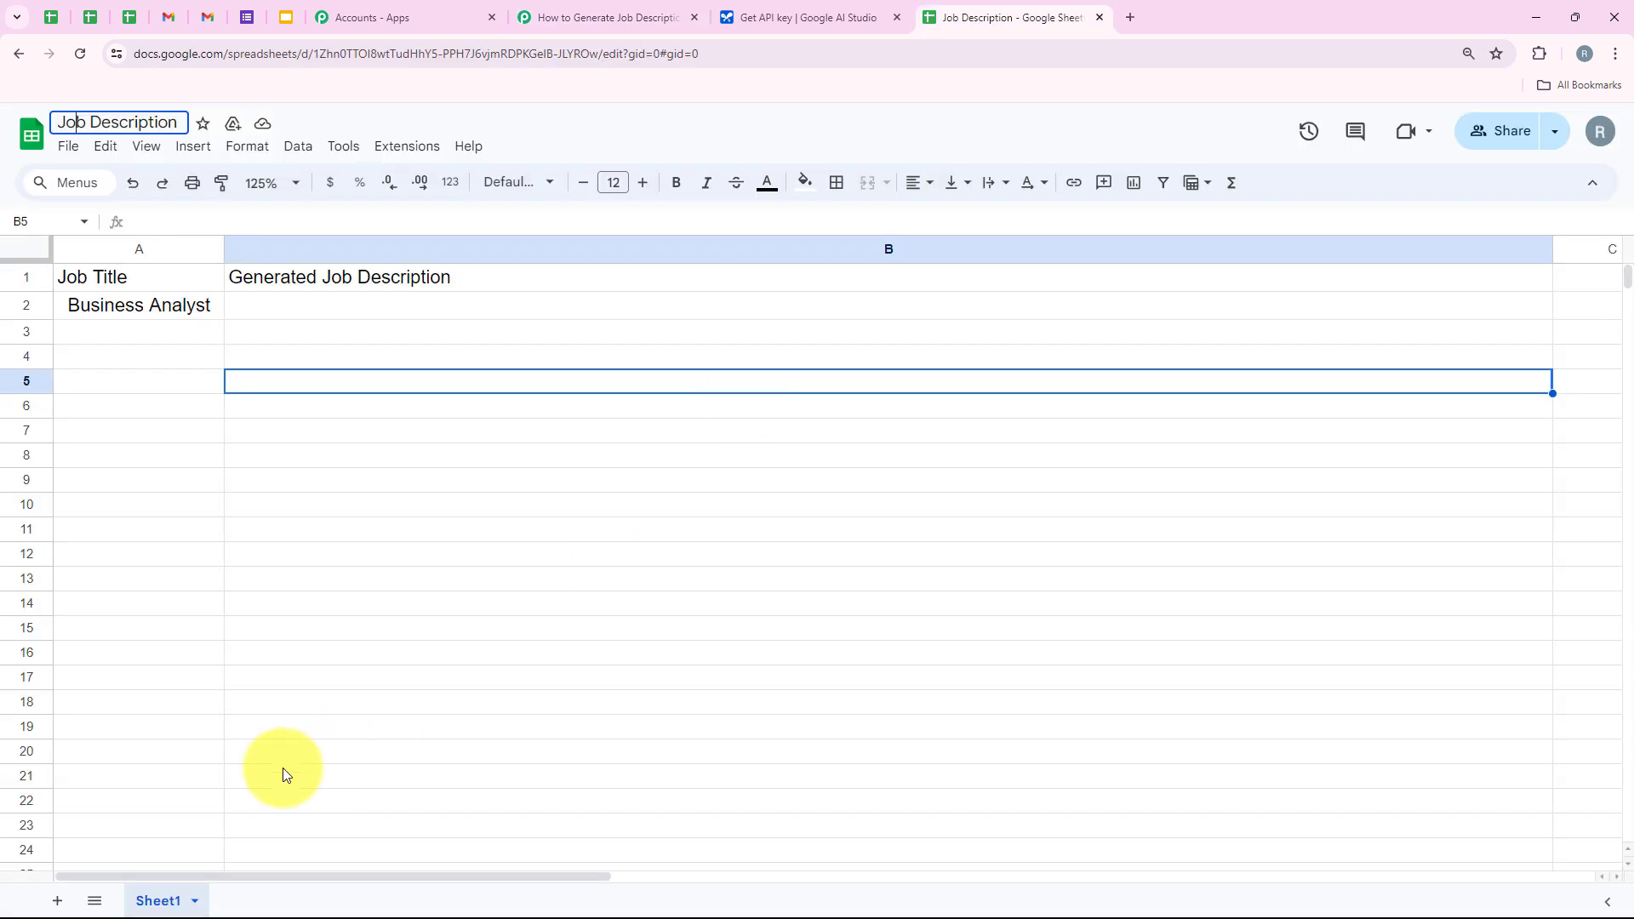
left_click(590, 9)
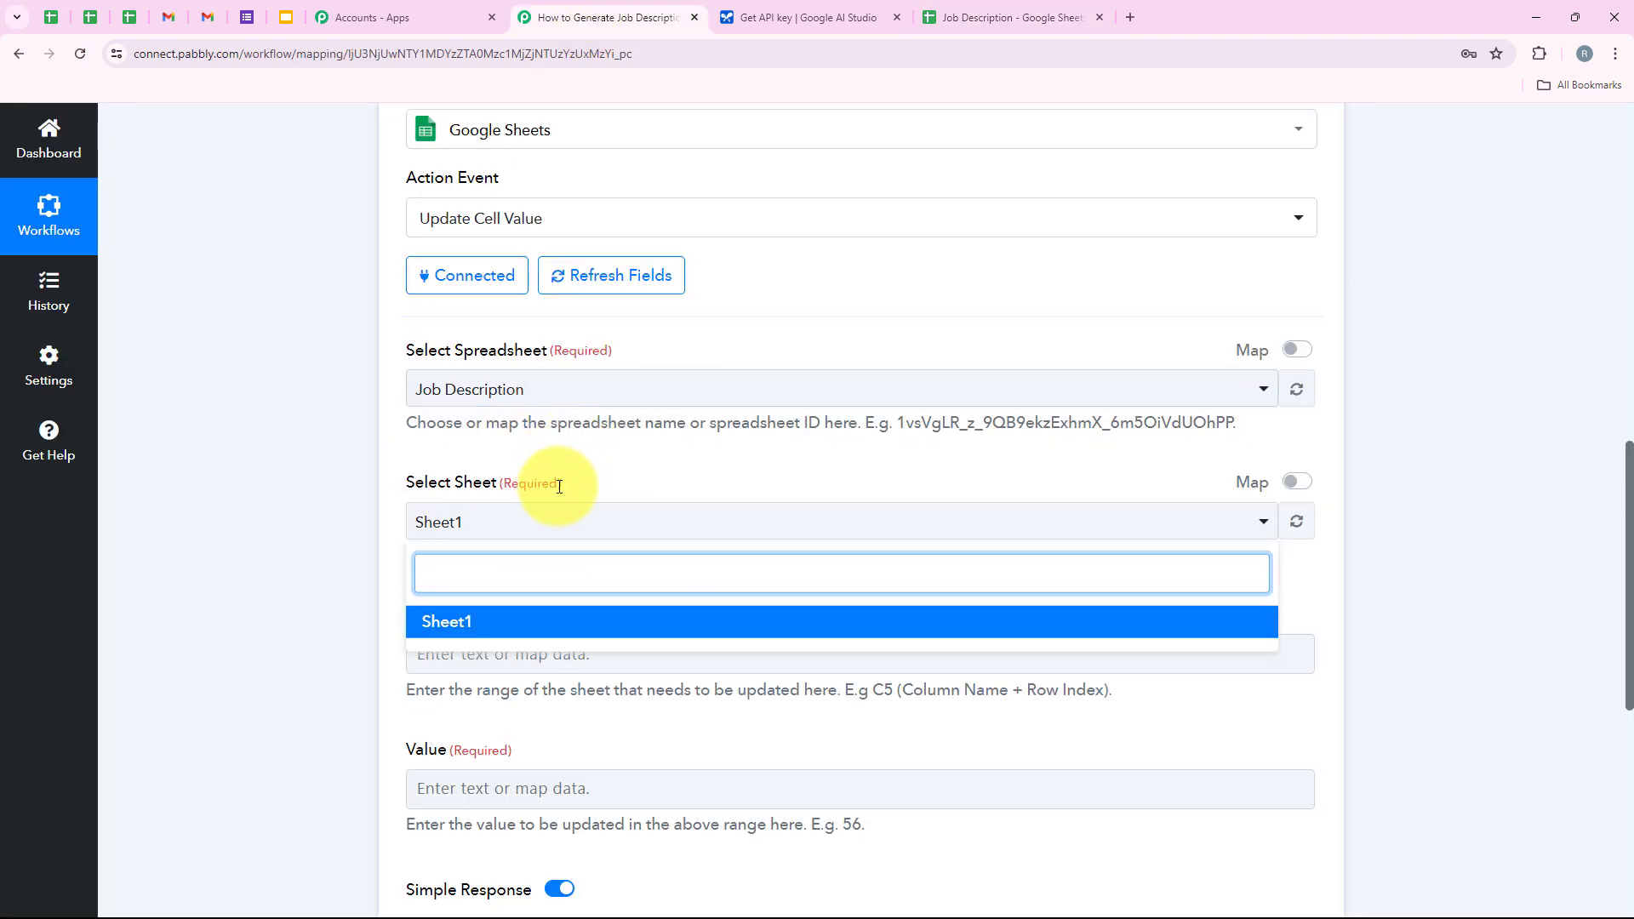
left_click(606, 480)
- Check which sheet column holds the Generated Job Description and enter B as the column part of the update action's Range
scroll(608, 482, "down", 2)
scroll(604, 476, "down", 2)
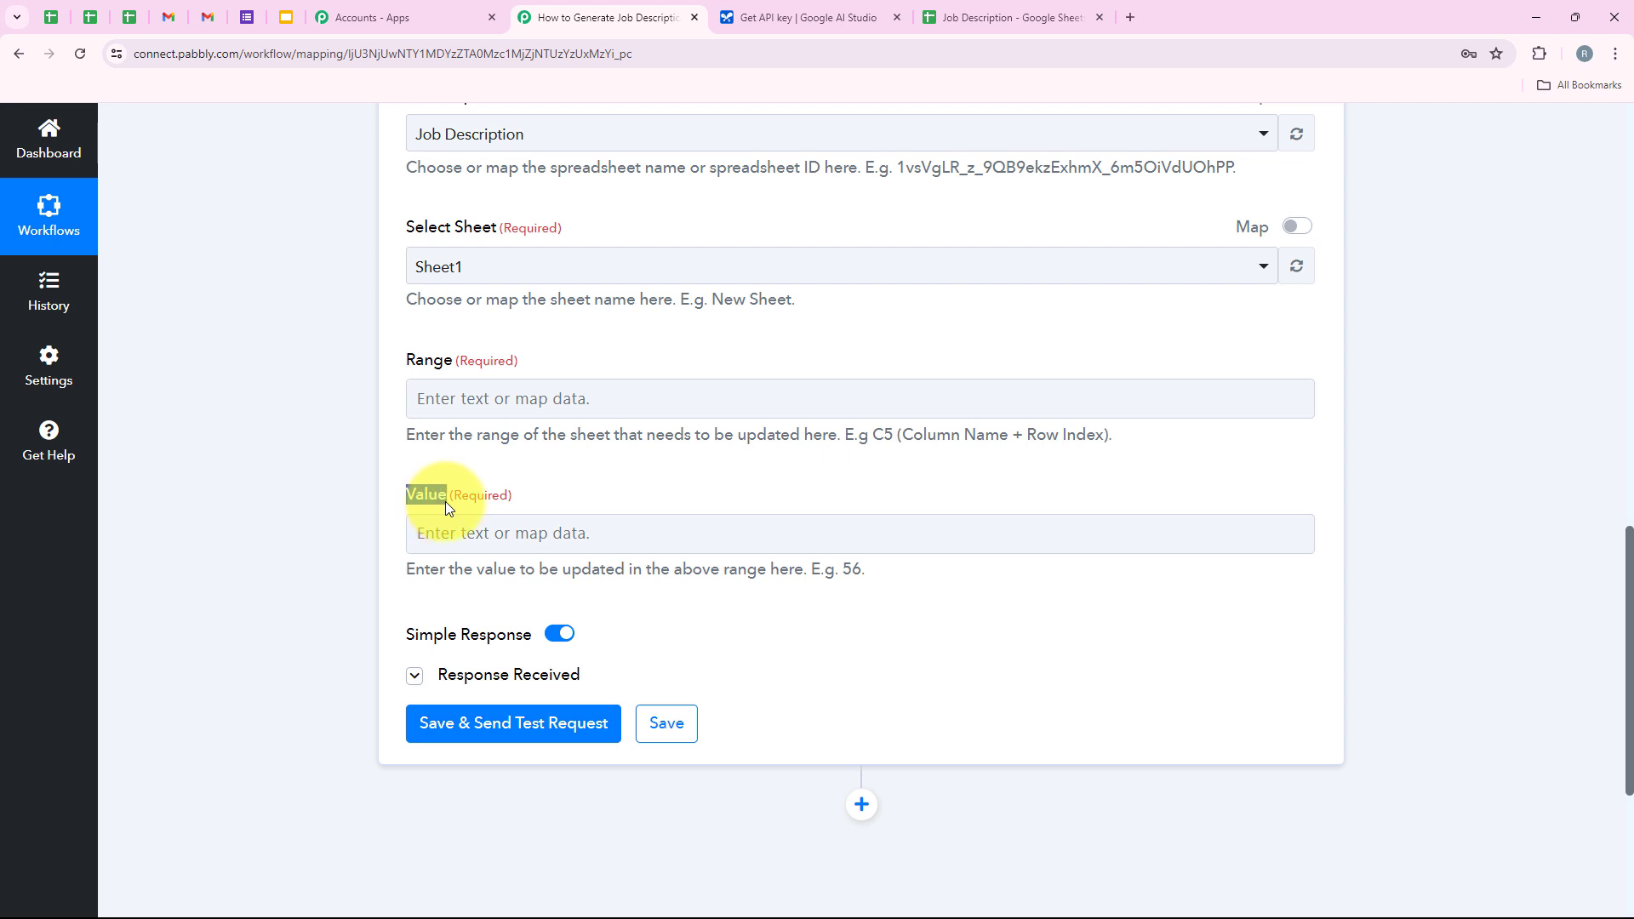
left_click(361, 397)
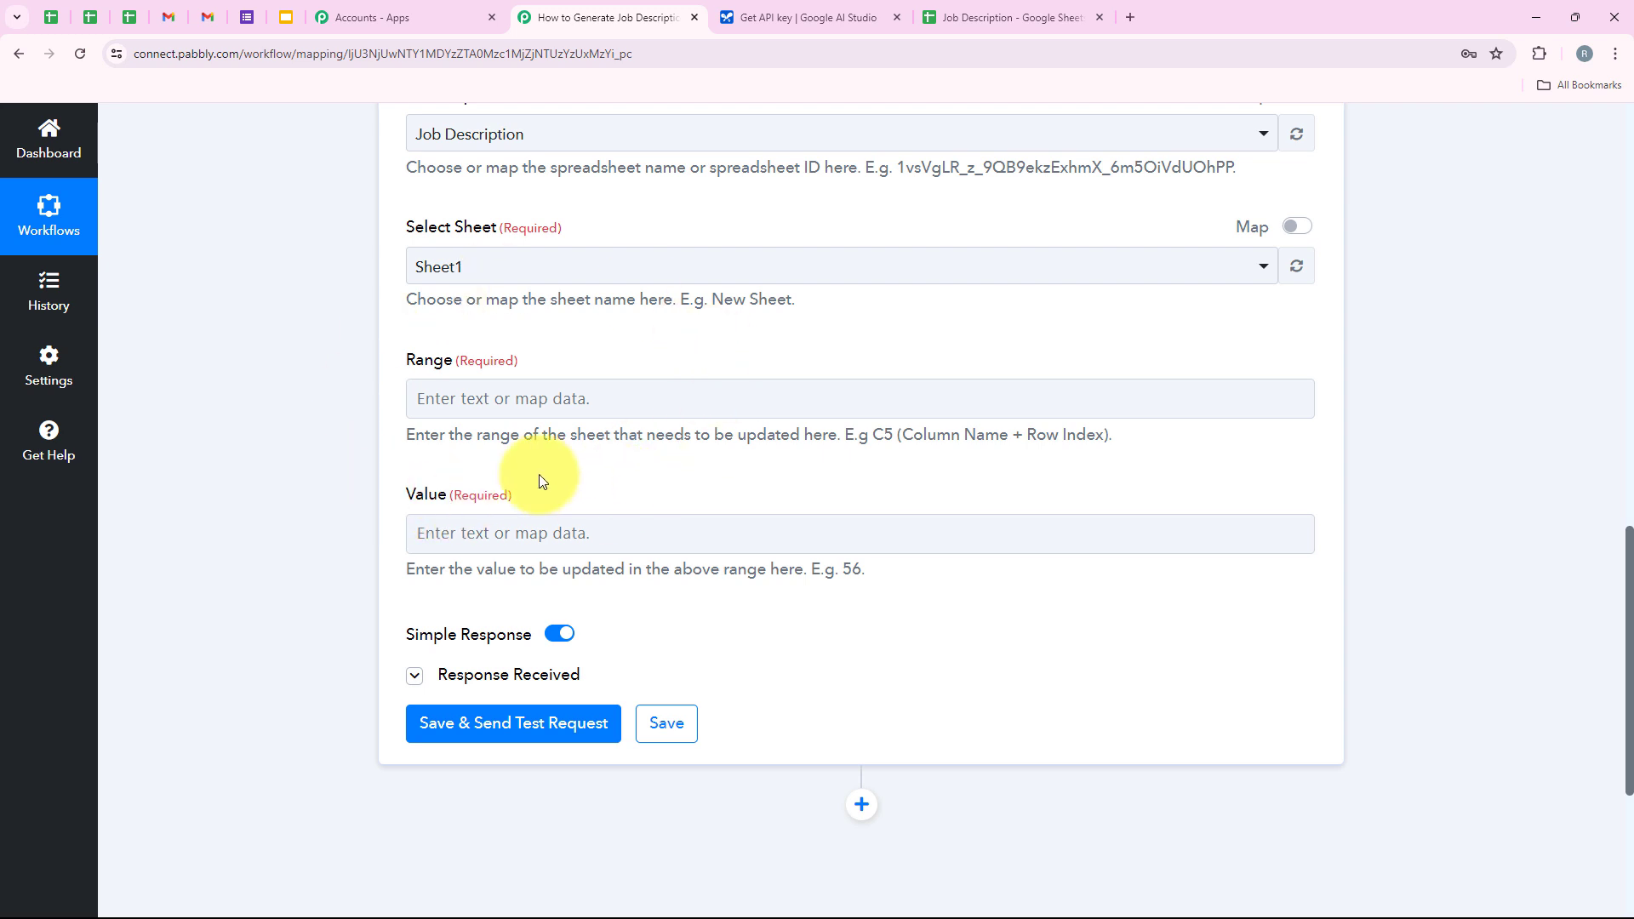
left_click_drag(398, 436, 829, 447)
left_click(579, 408)
left_click(437, 458)
left_click(545, 406)
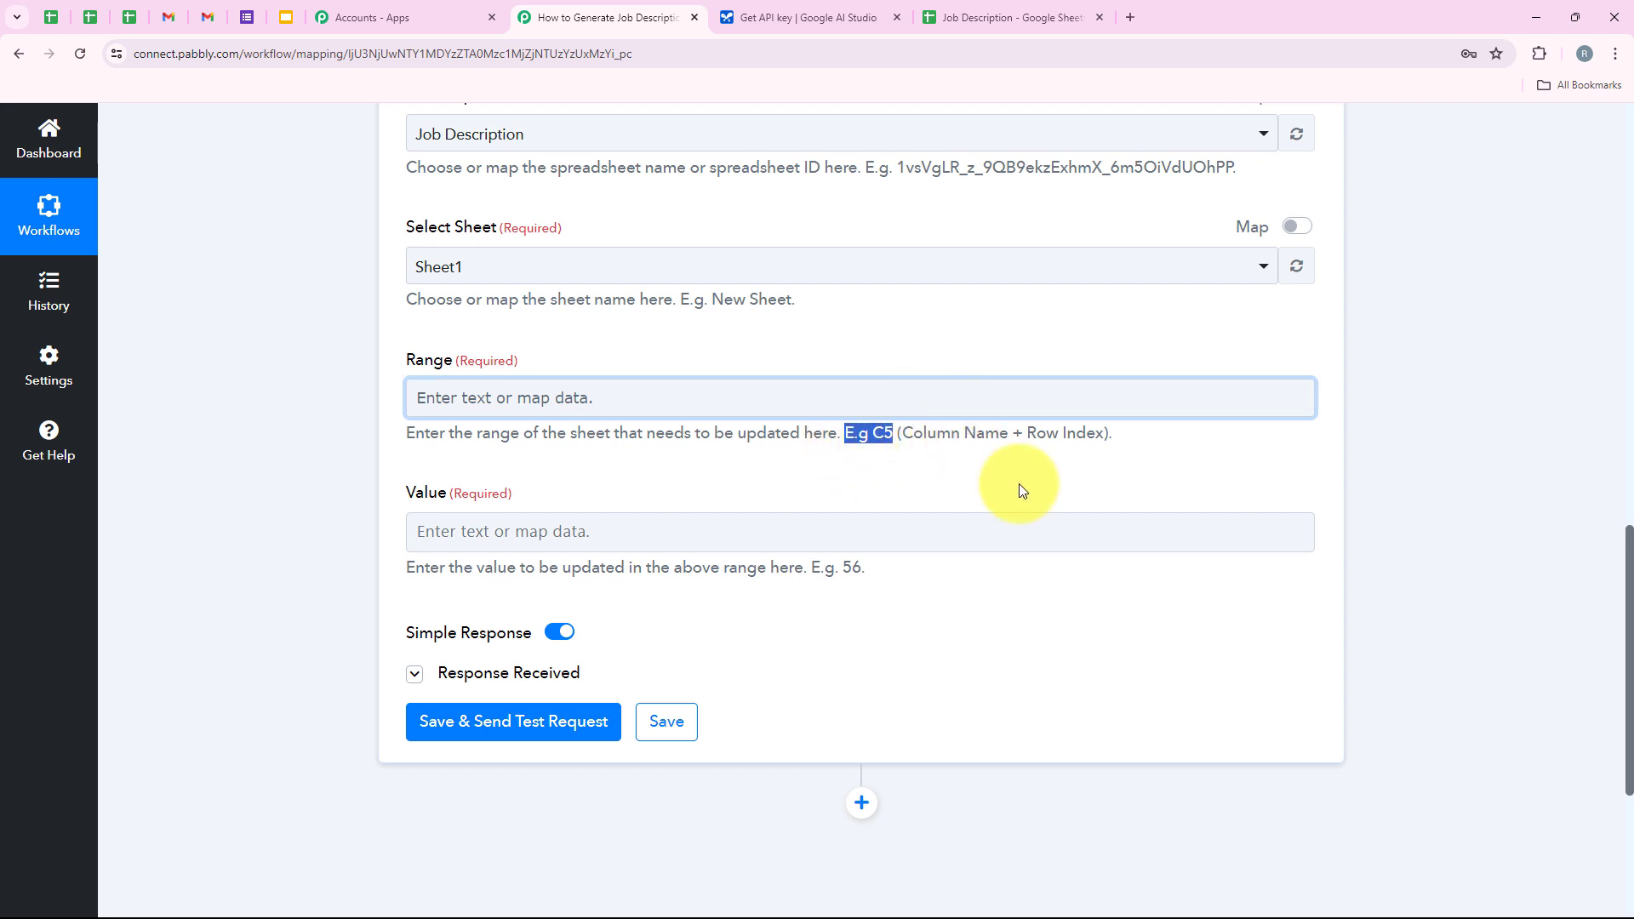
left_click(1013, 17)
left_click(613, 17)
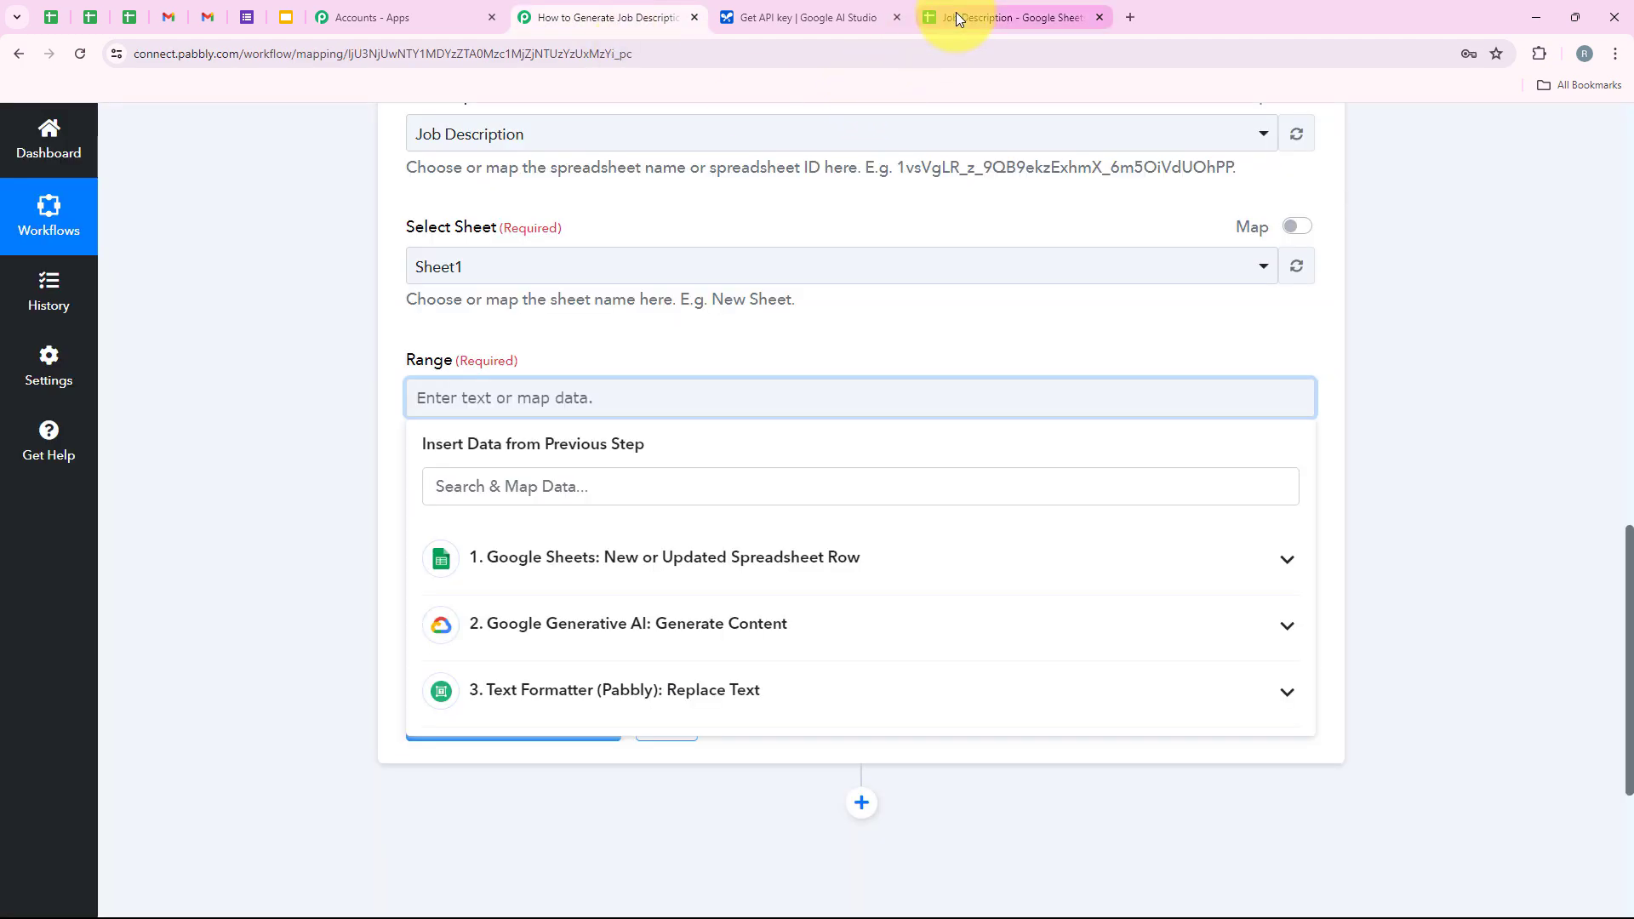
left_click(956, 12)
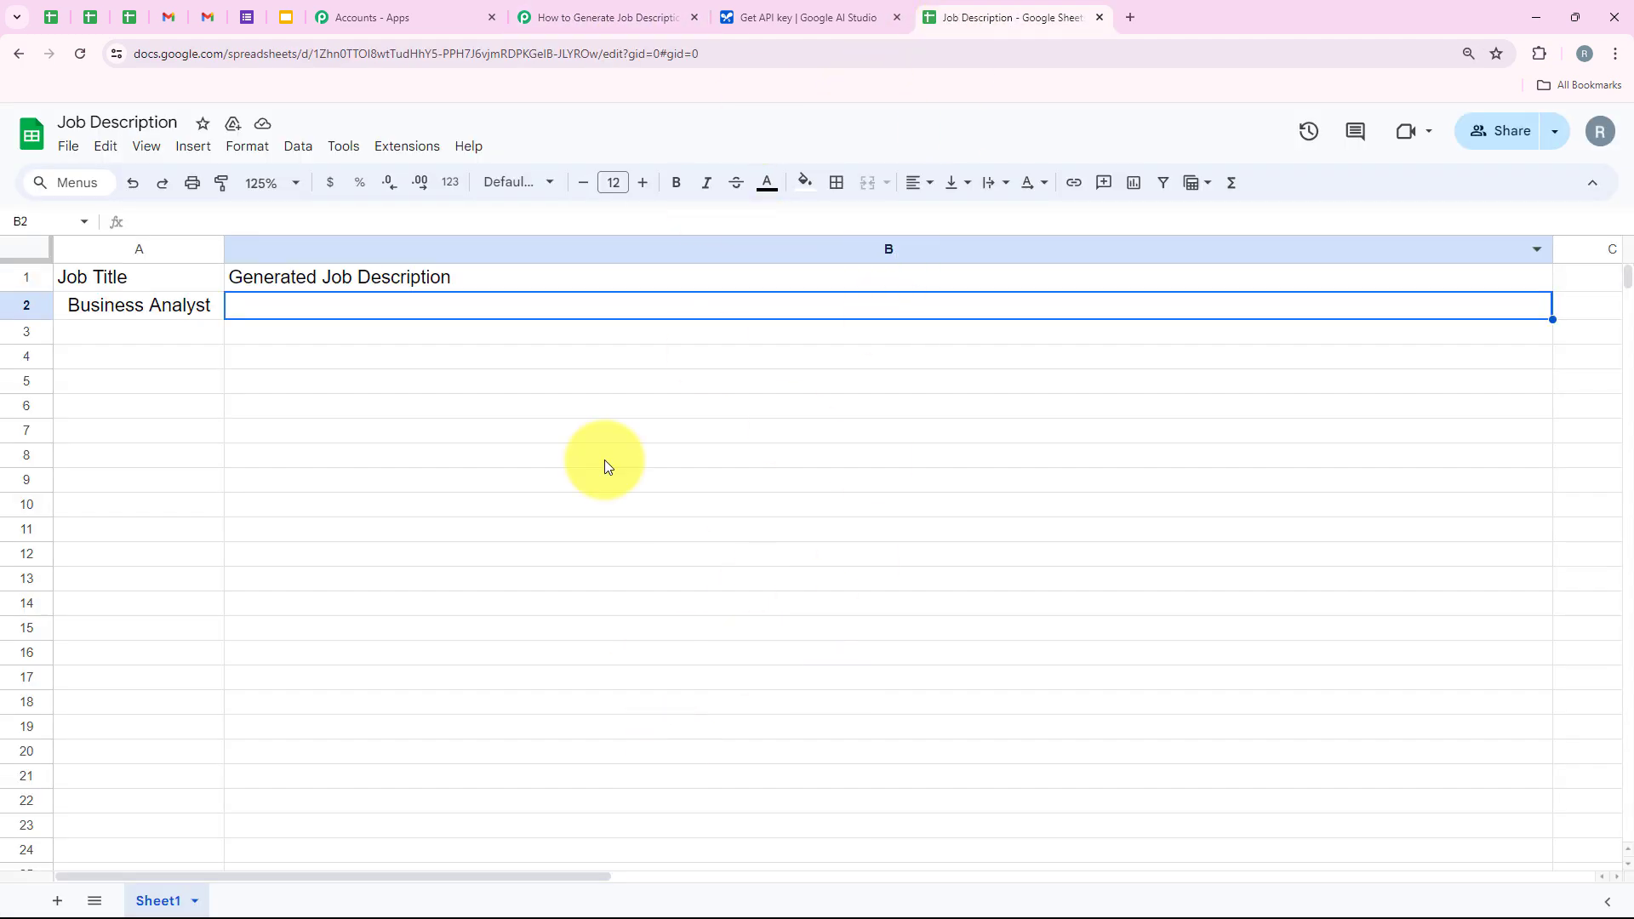
left_click(613, 17)
type("B")
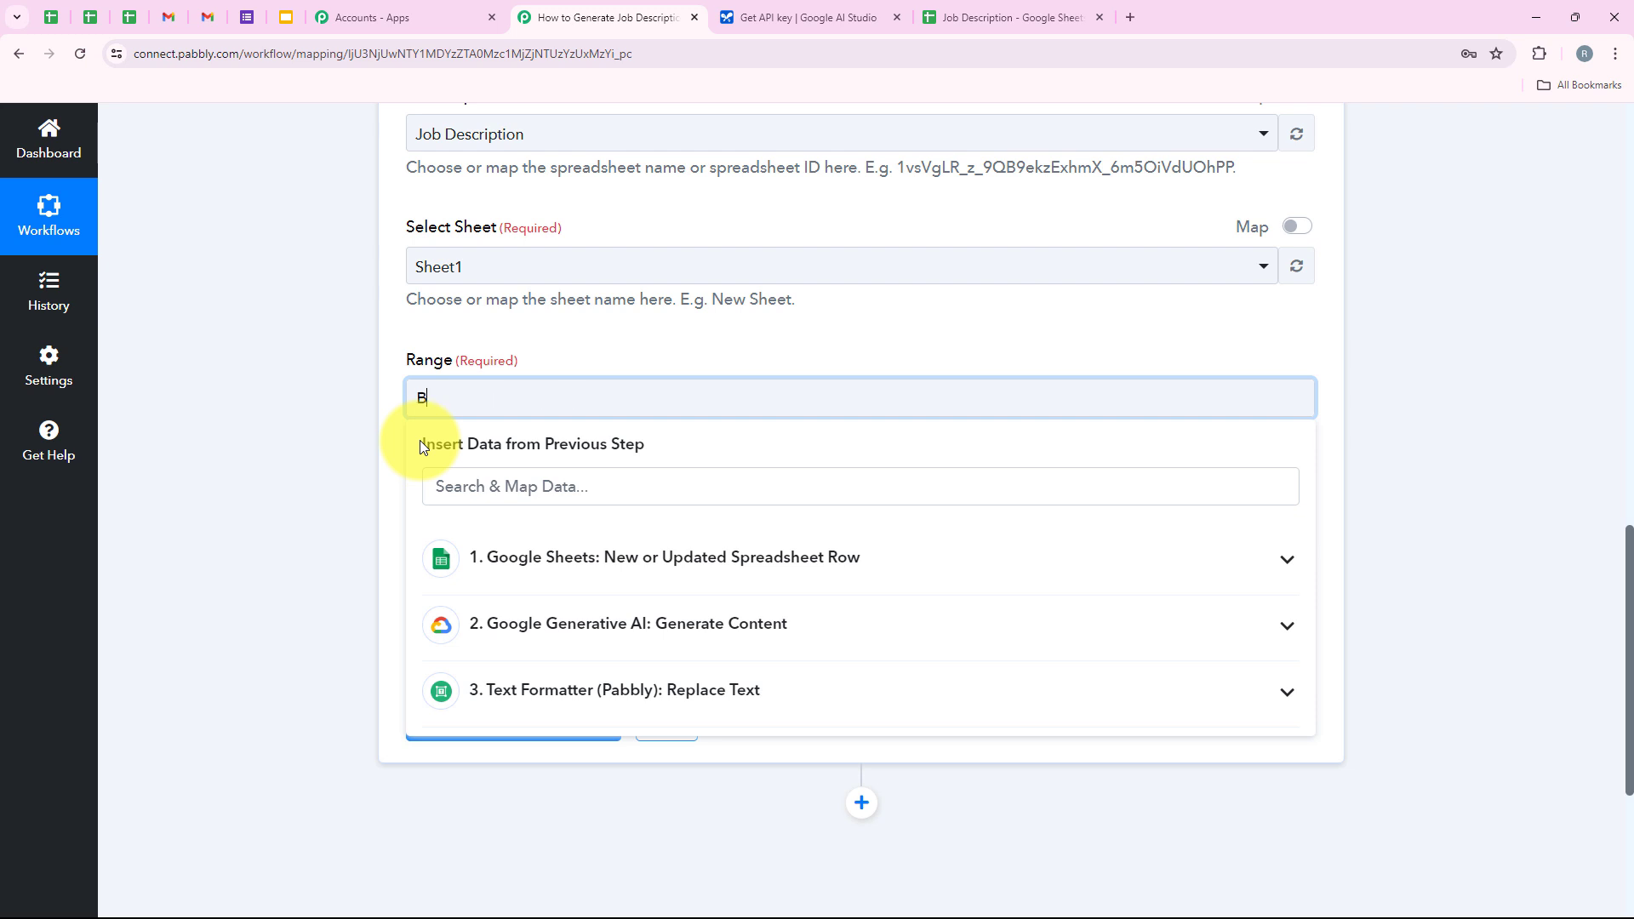
left_click(344, 436)
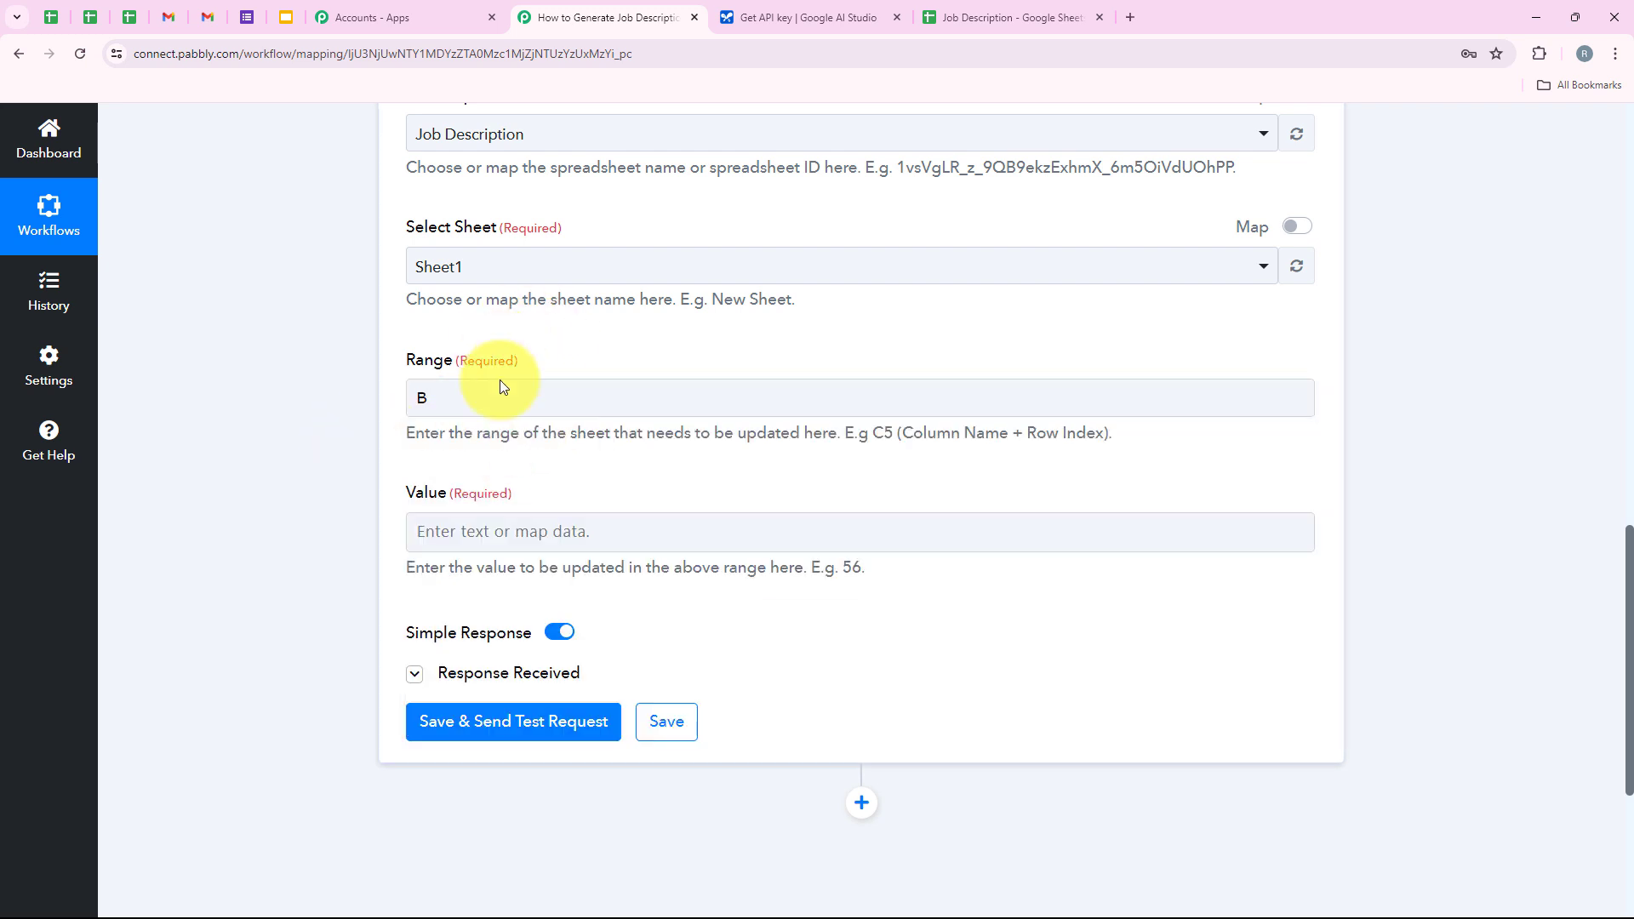
- Check the row numbering in the Job Description sheet and map the trigger's RowIndex after B in the Range
left_click(992, 17)
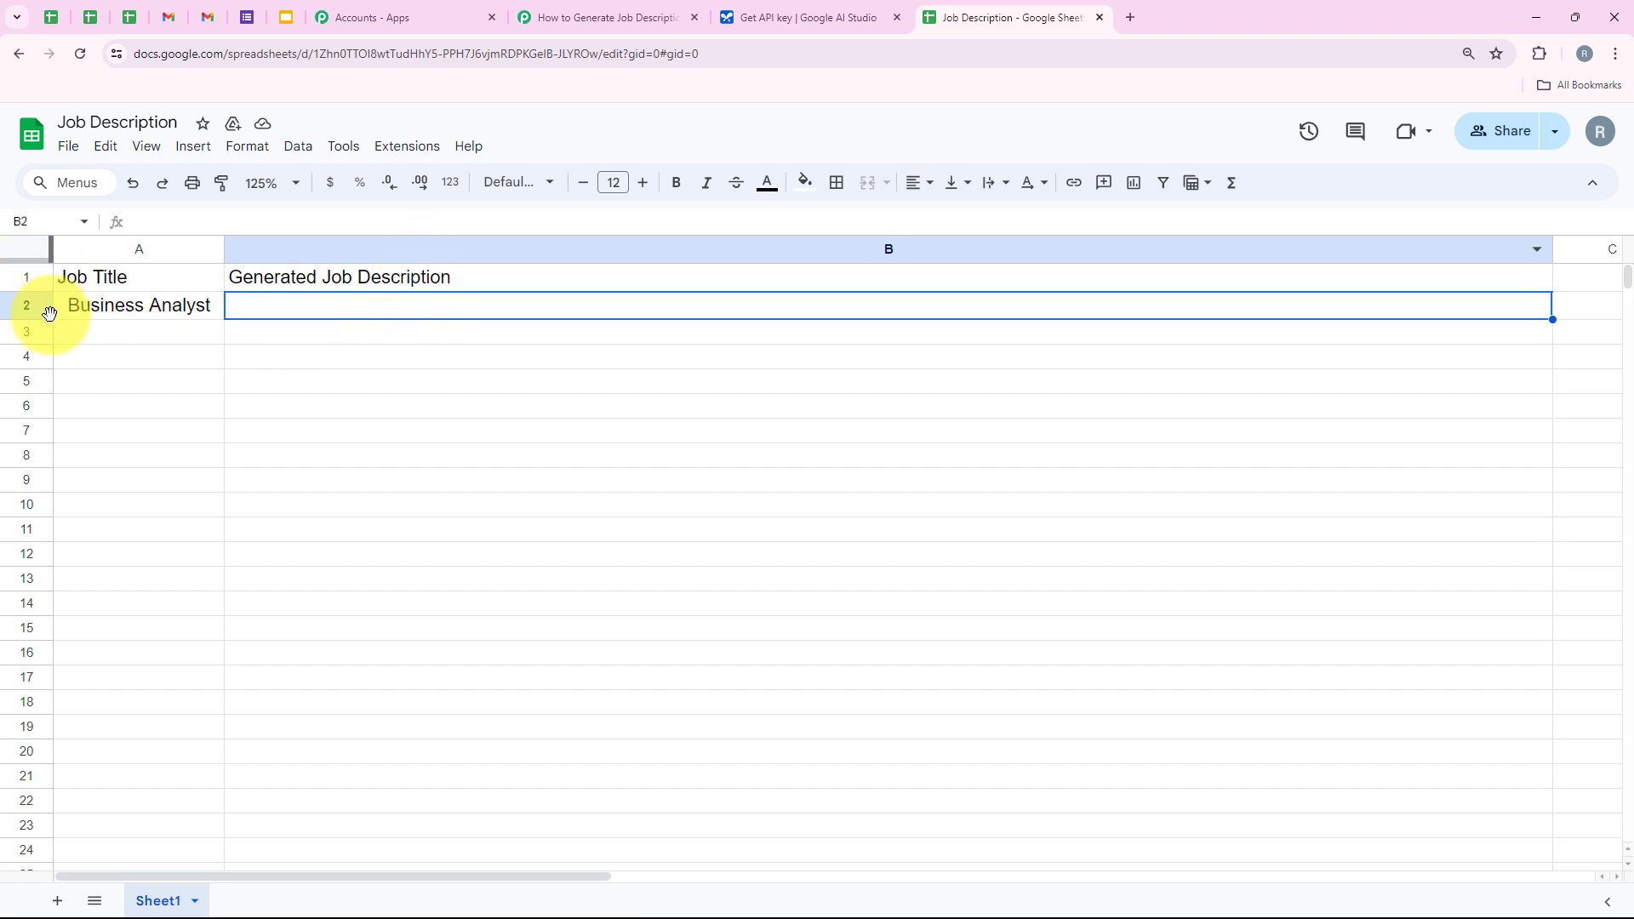
left_click(98, 330)
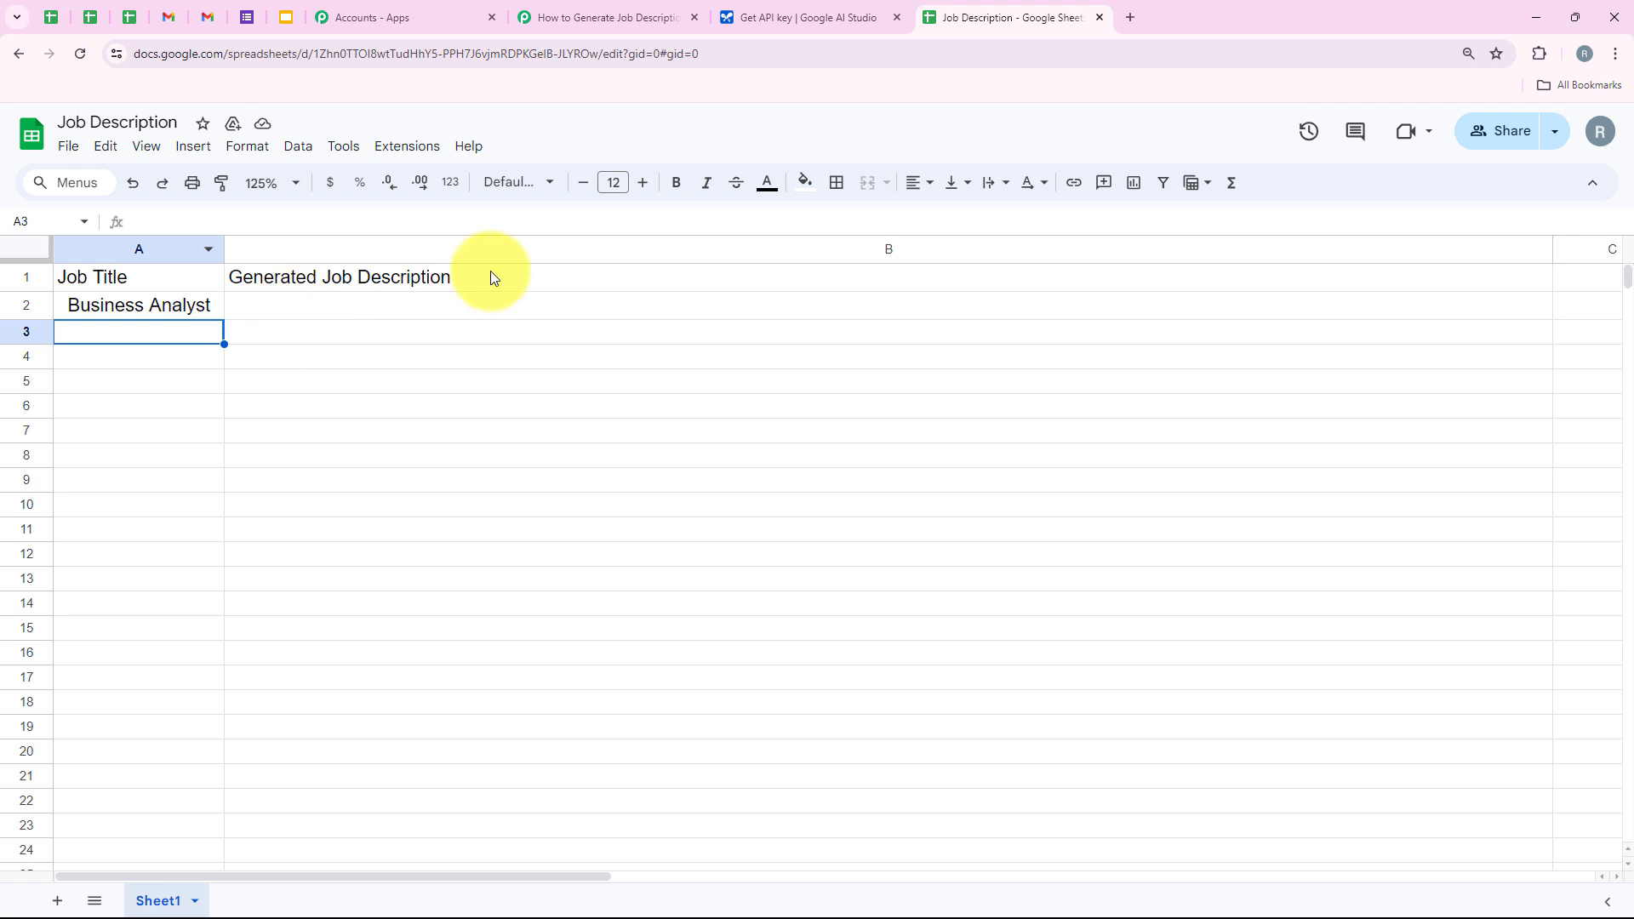
key("Right")
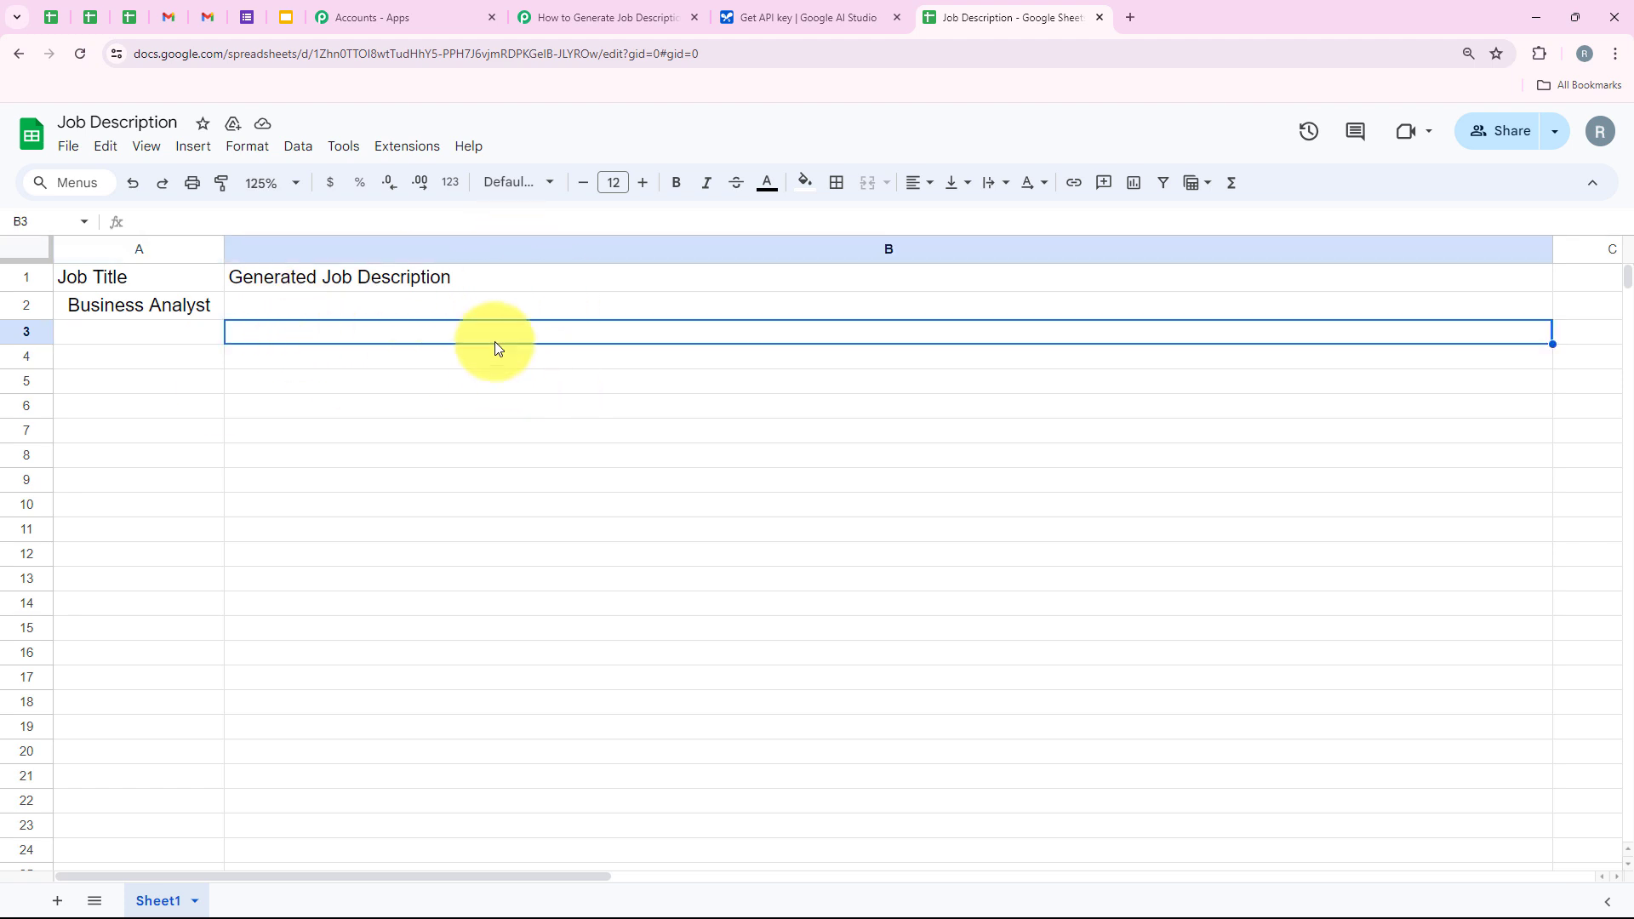
left_click(614, 19)
left_click(505, 406)
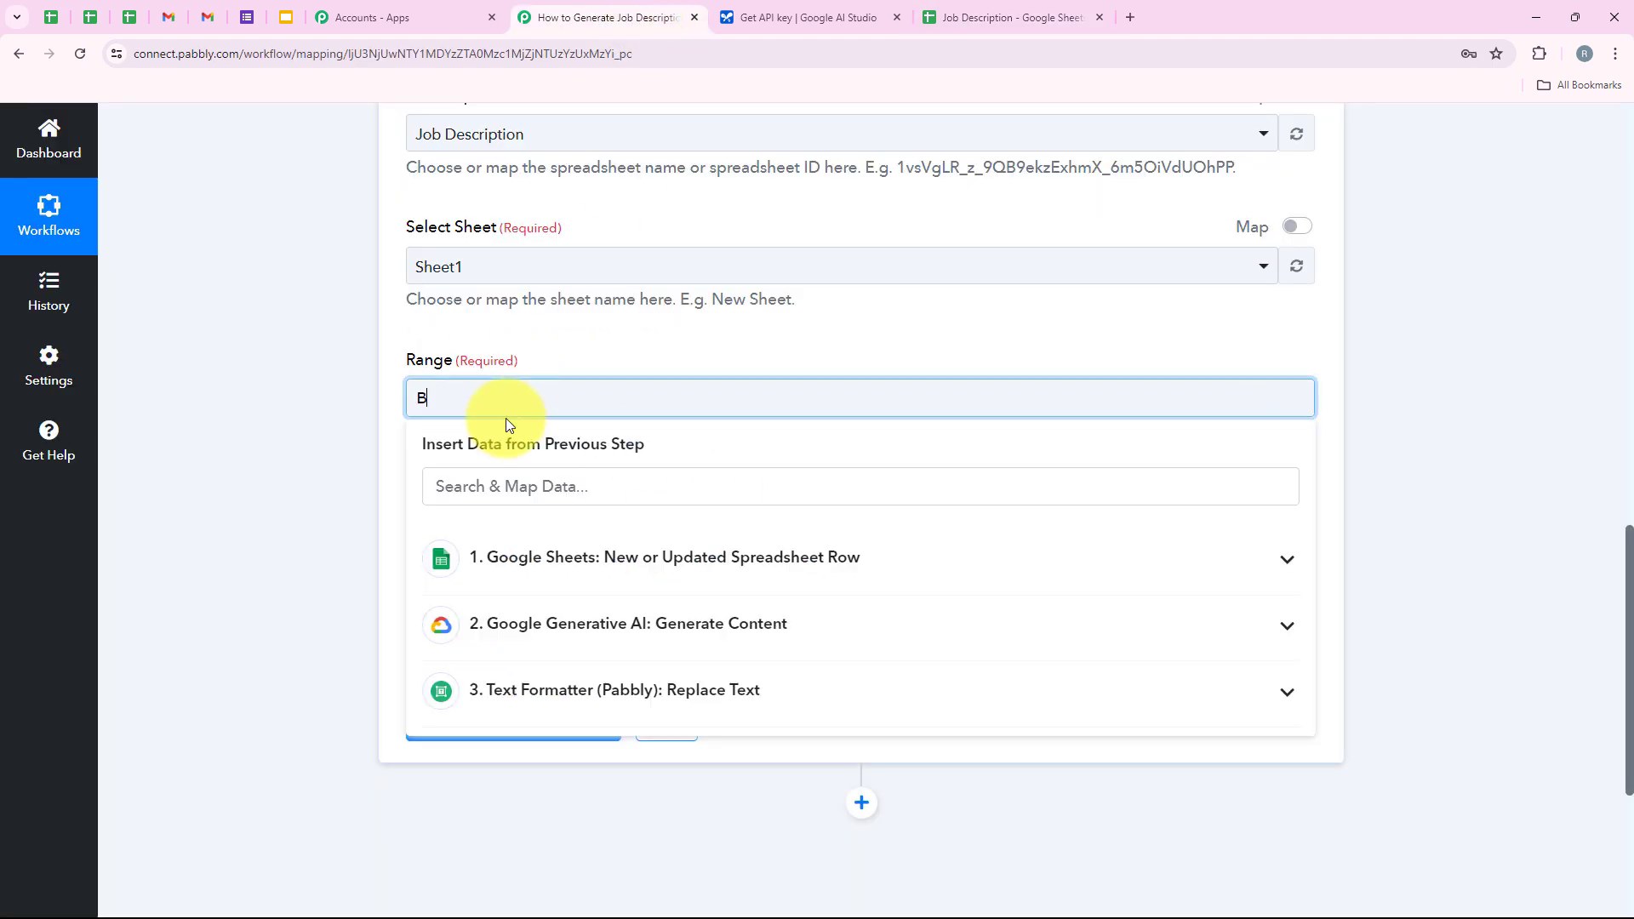
left_click(606, 557)
scroll(630, 663, "down", 1)
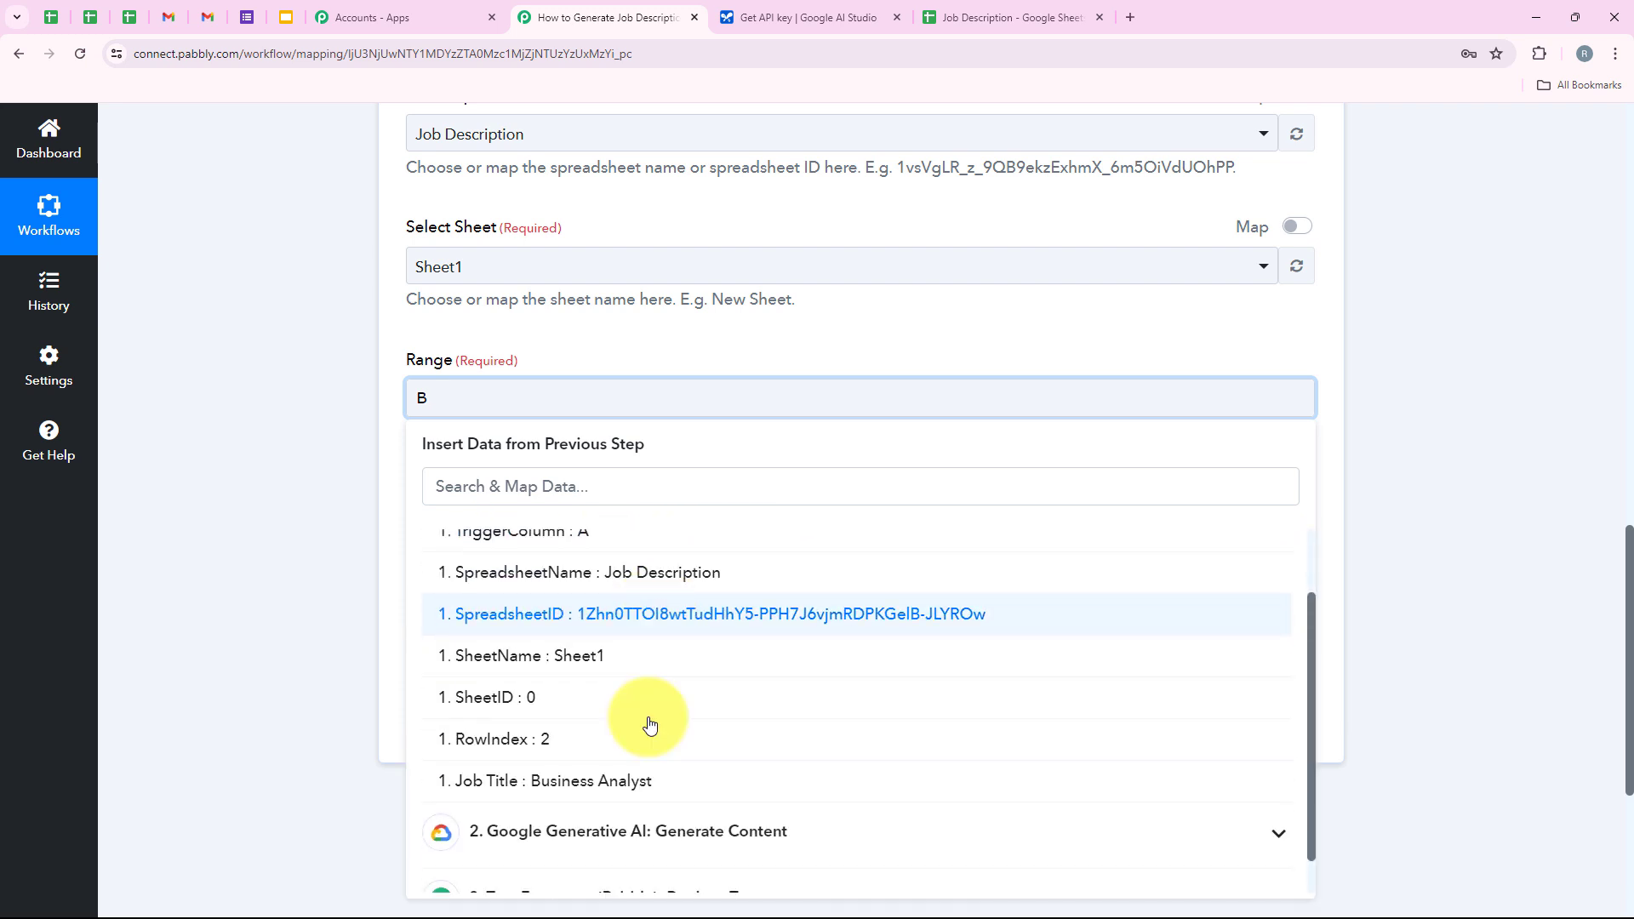
left_click(610, 755)
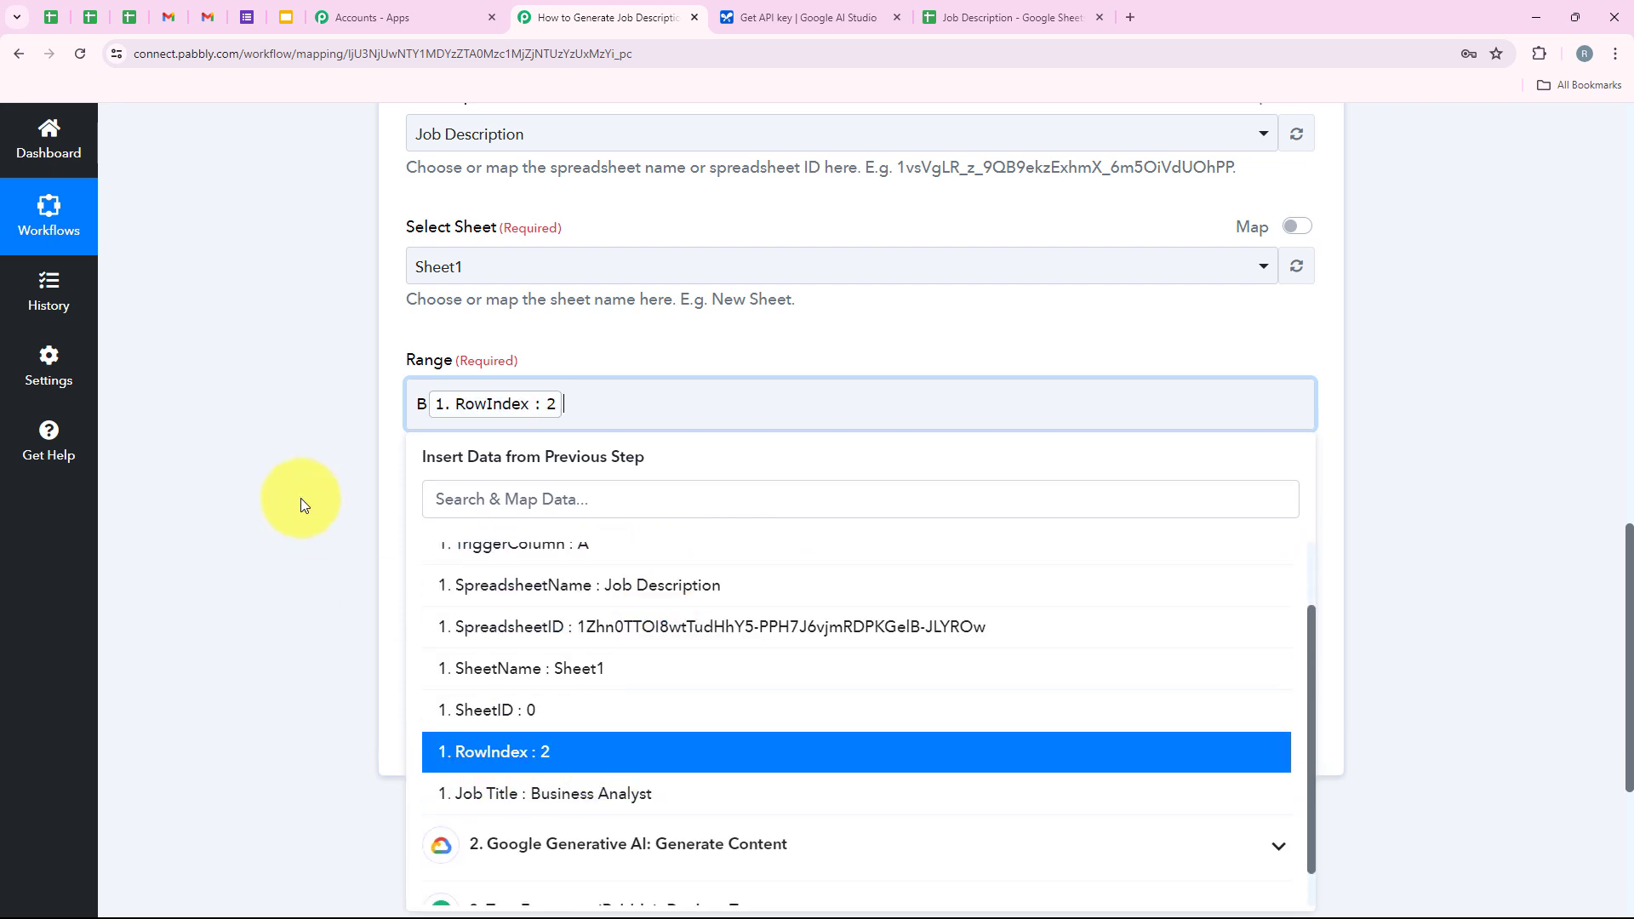
left_click(298, 498)
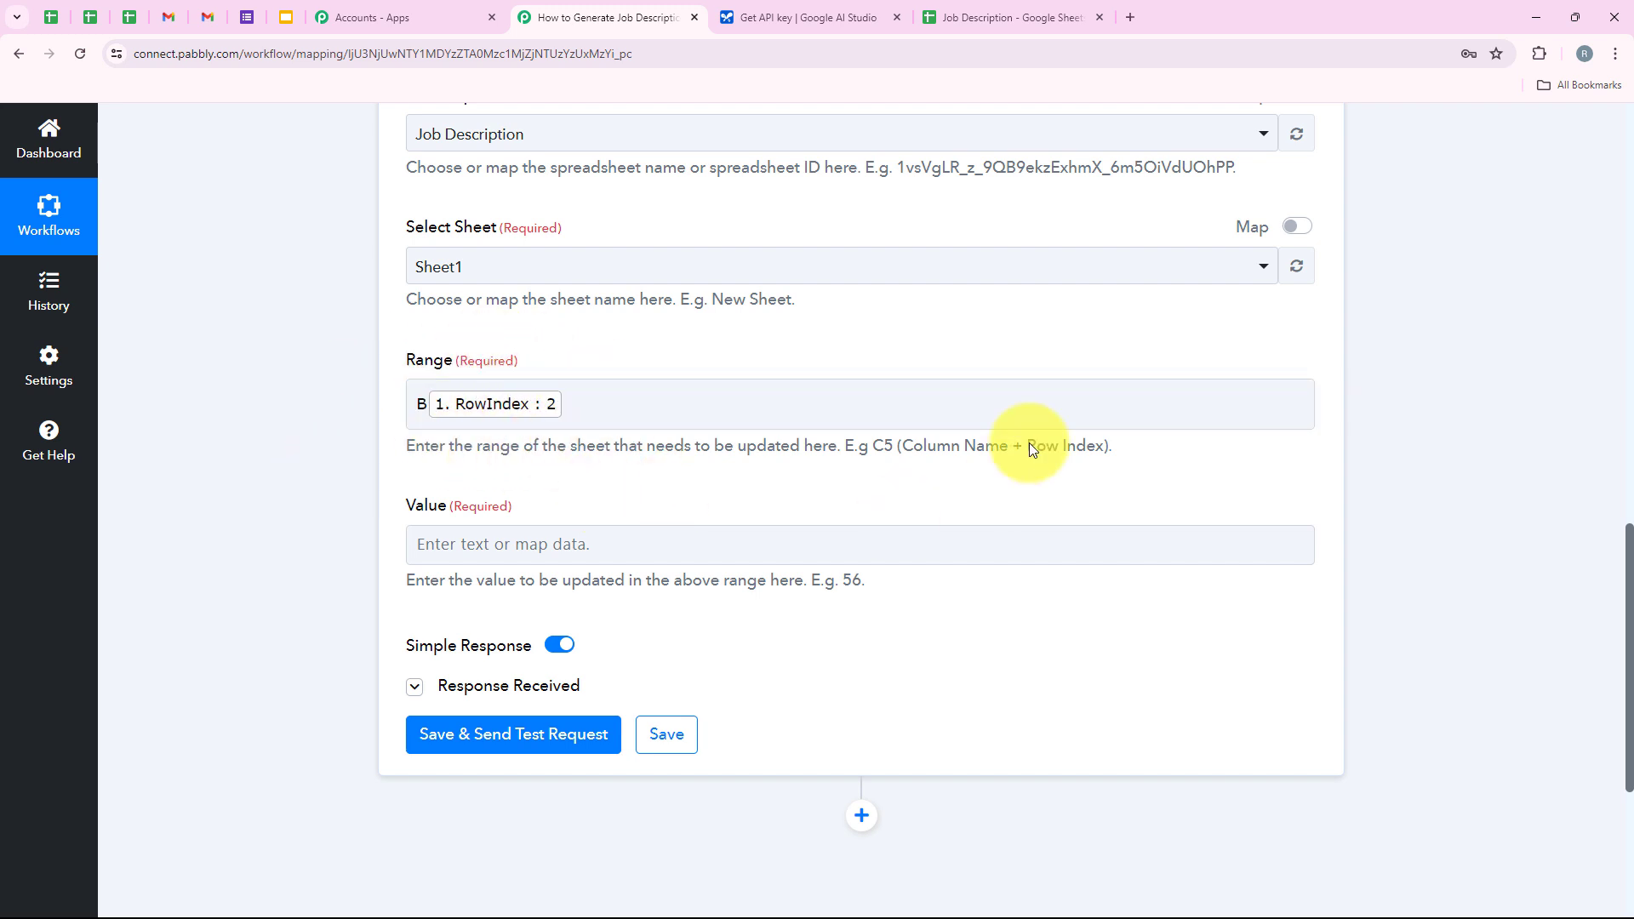
left_click(991, 17)
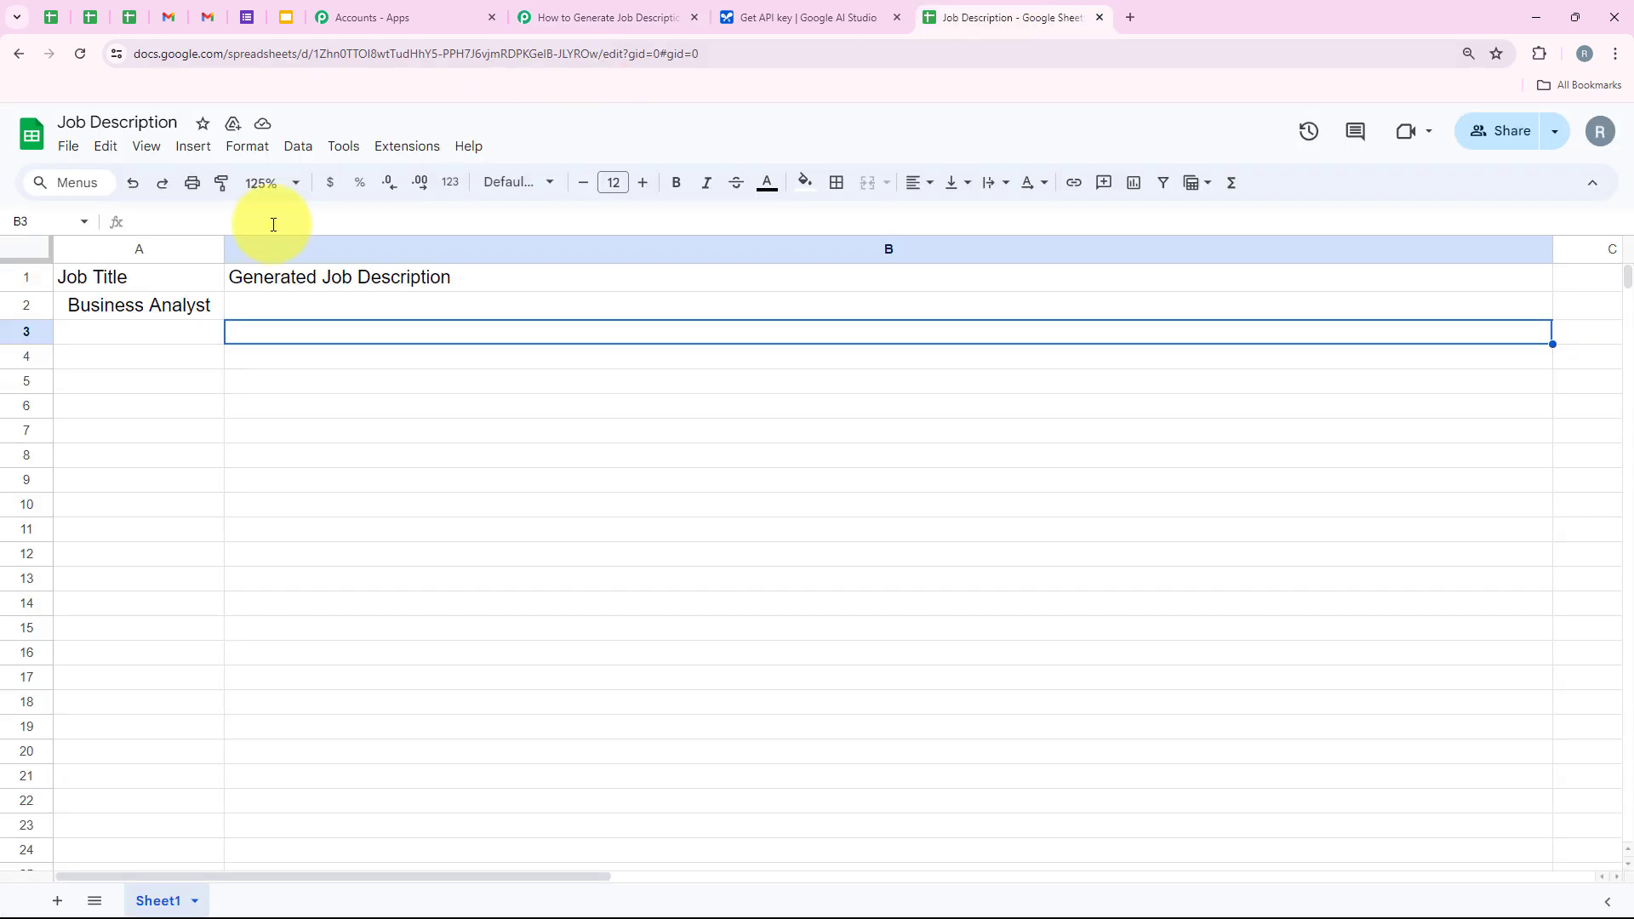
left_click(313, 349)
left_click(304, 459)
left_click_drag(318, 379, 334, 462)
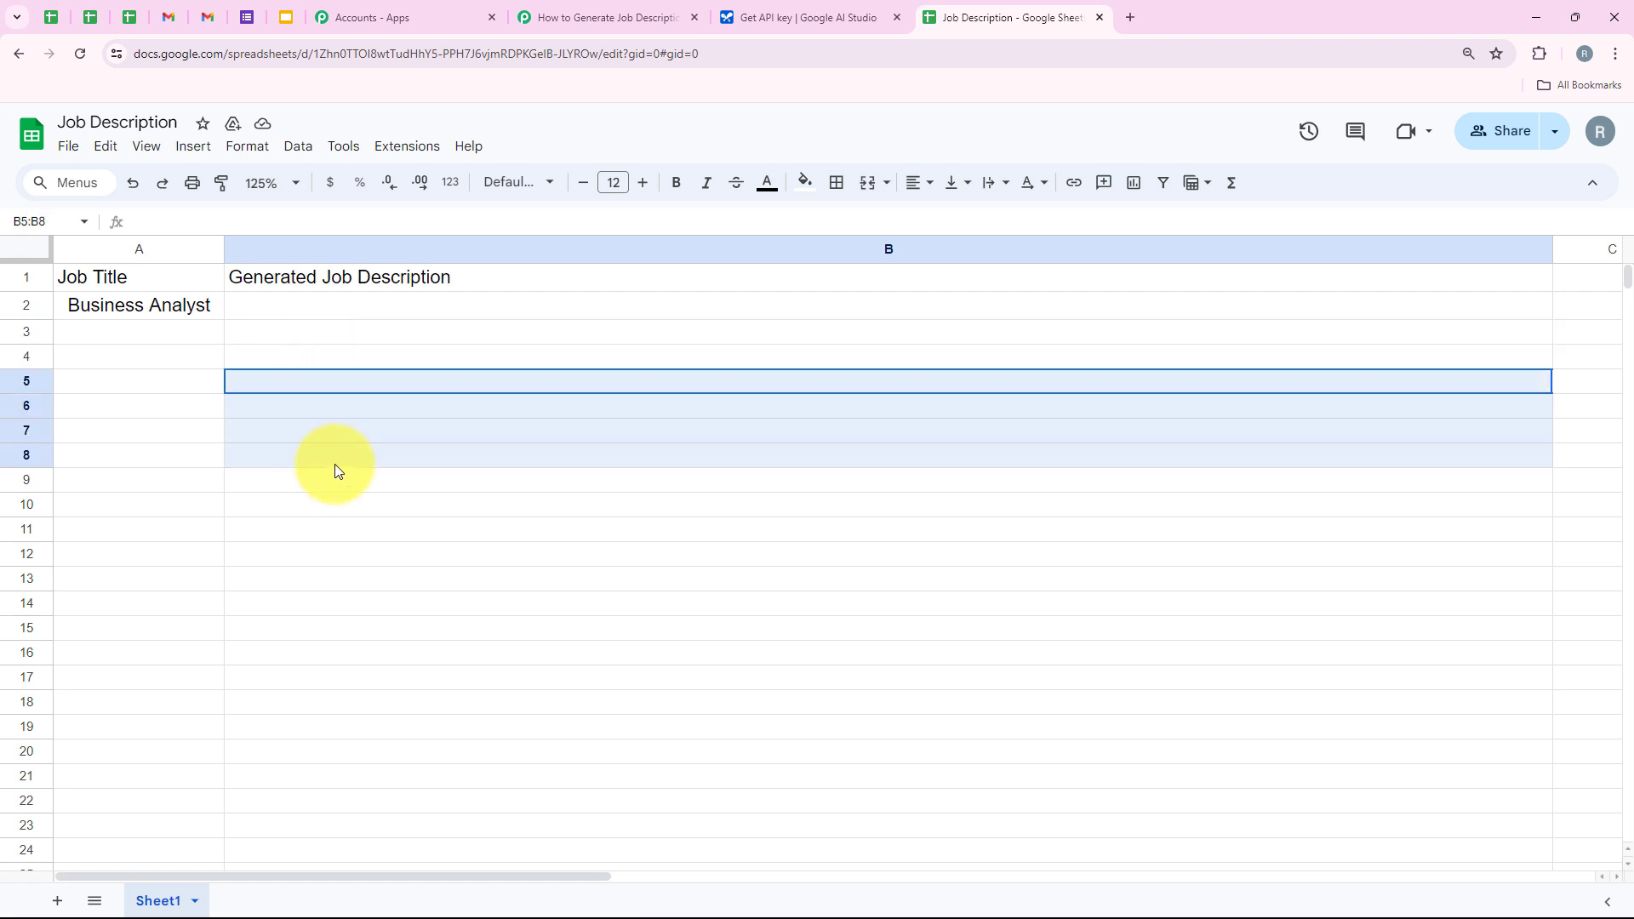
left_click(337, 479)
left_click(609, 15)
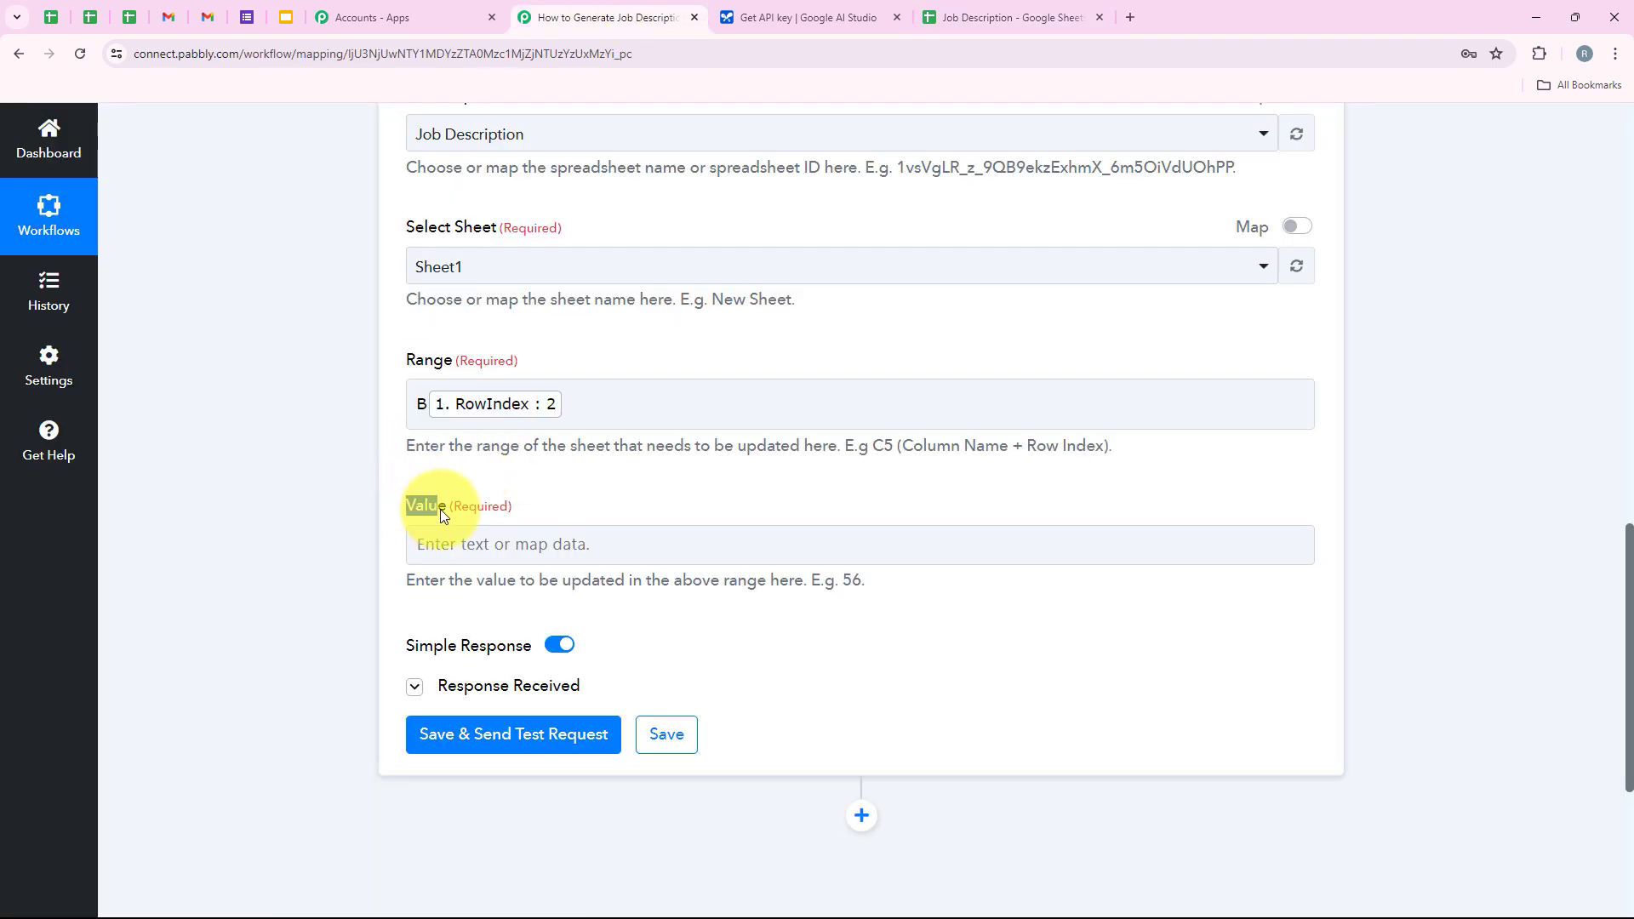
- Map the Result from the Text Formatter Replace Text step as the Value to write to the cell
left_click(524, 543)
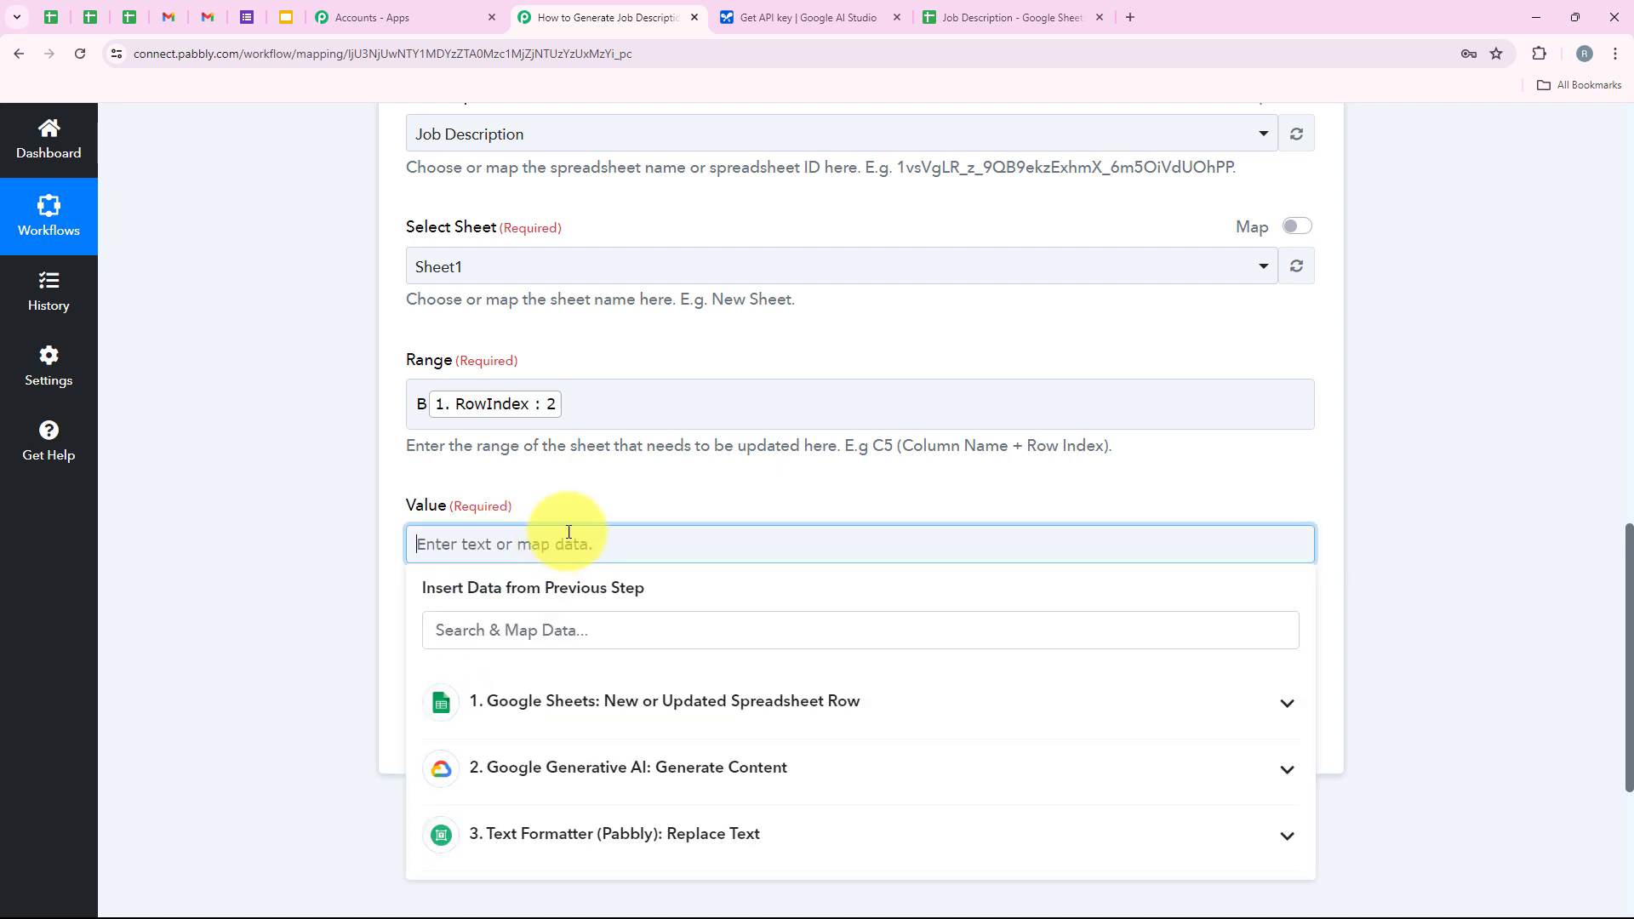
scroll(846, 376, "down", 1)
scroll(761, 405, "down", 1)
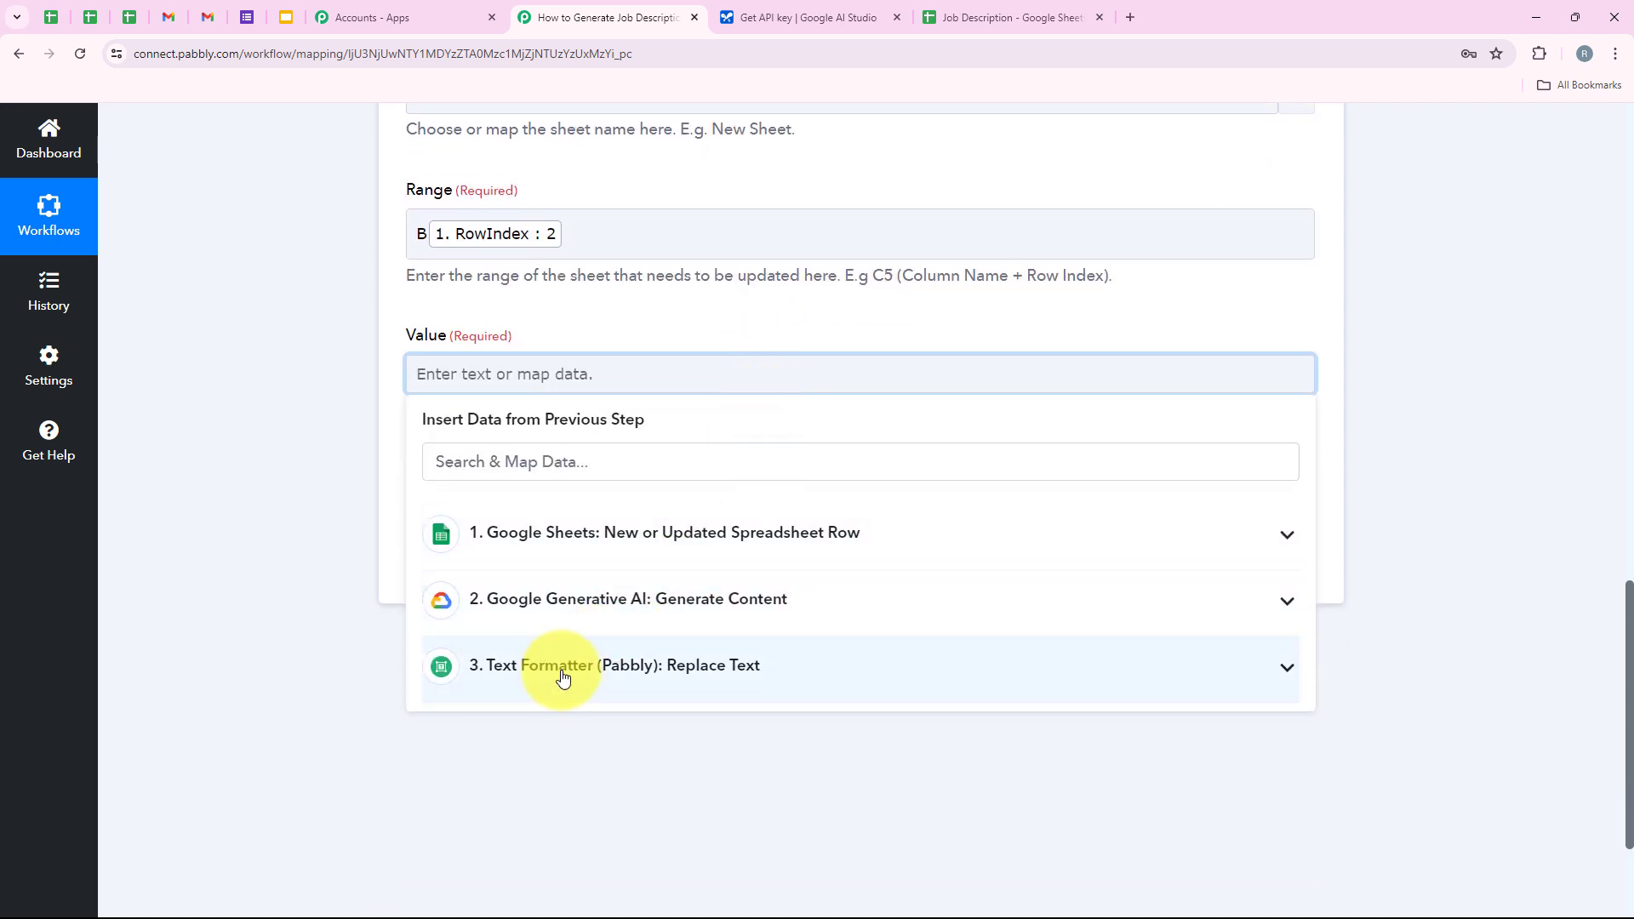
left_click(563, 676)
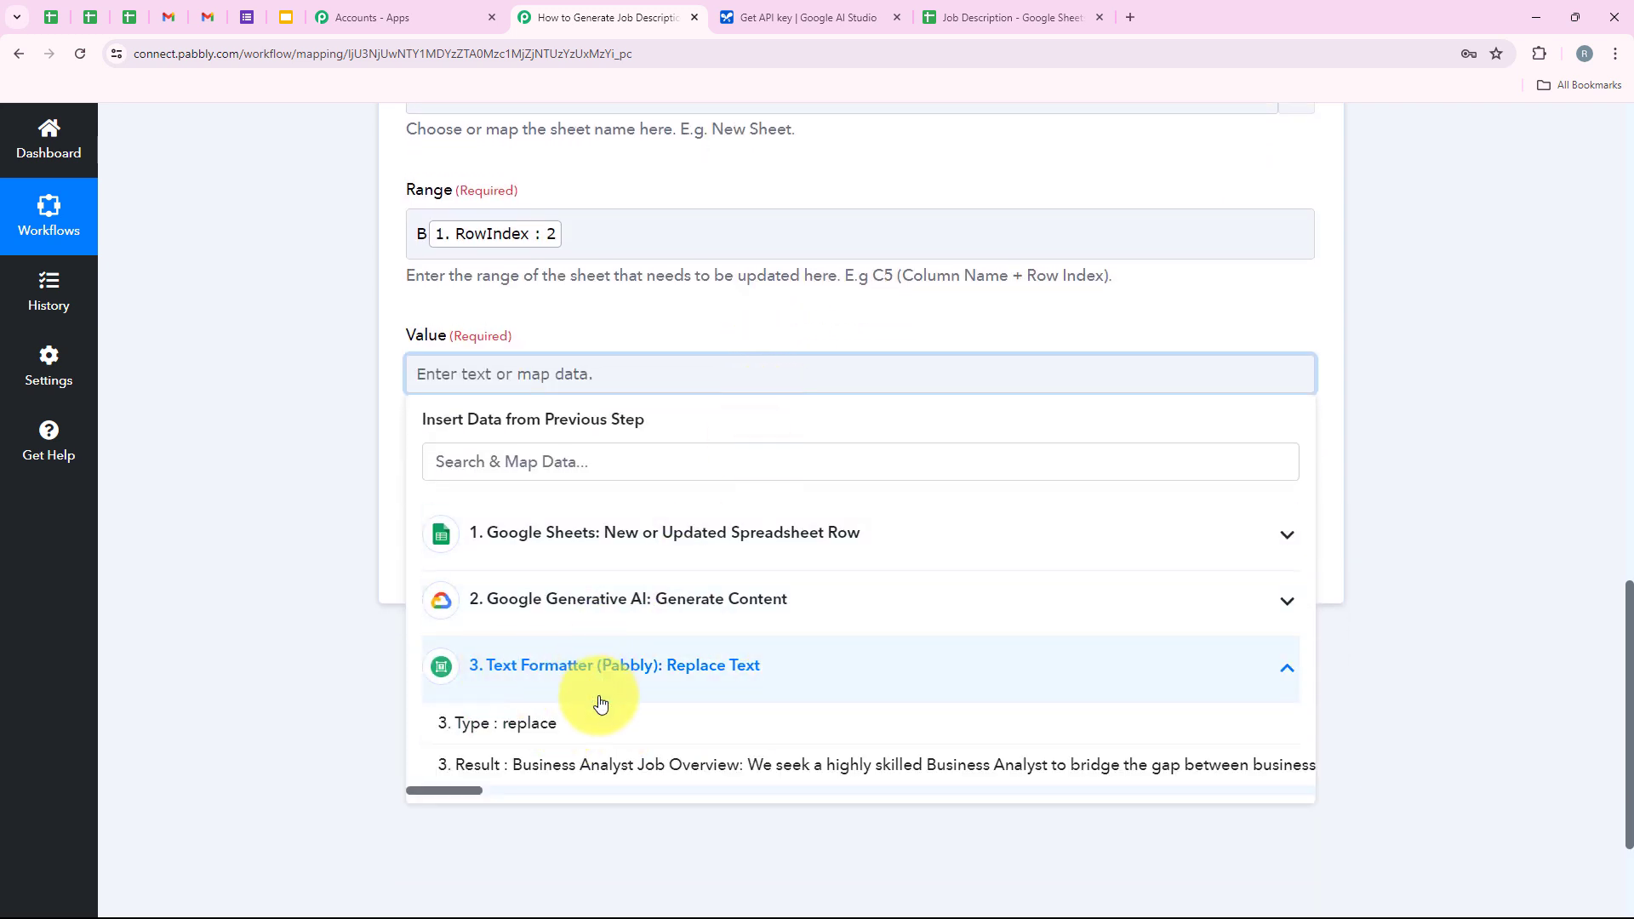
left_click(586, 771)
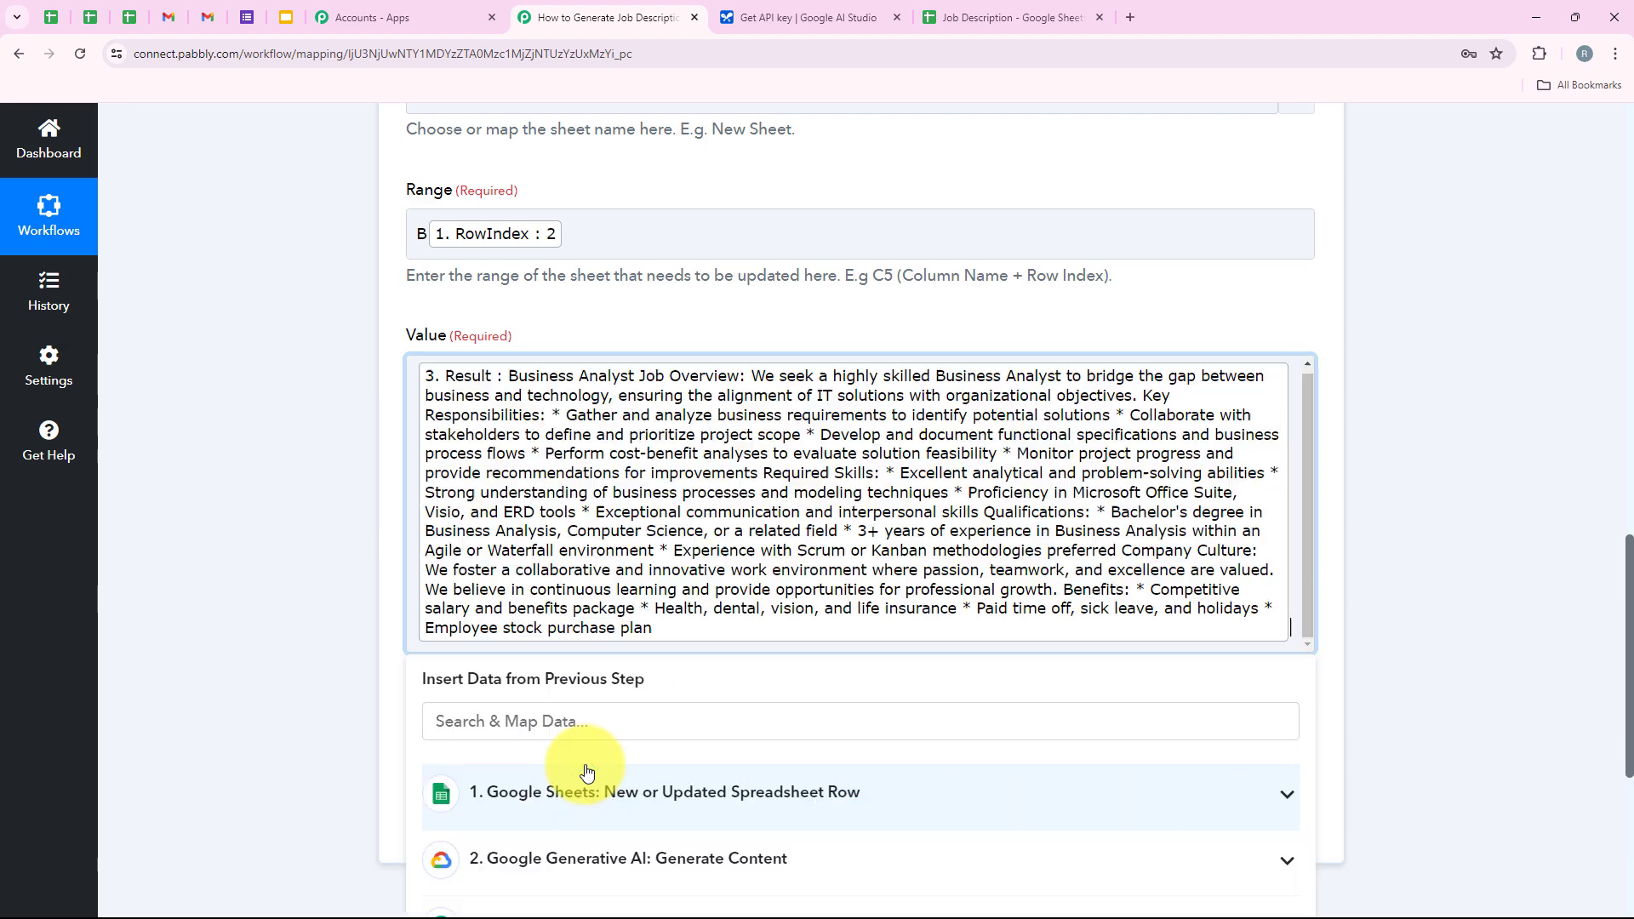
left_click(306, 410)
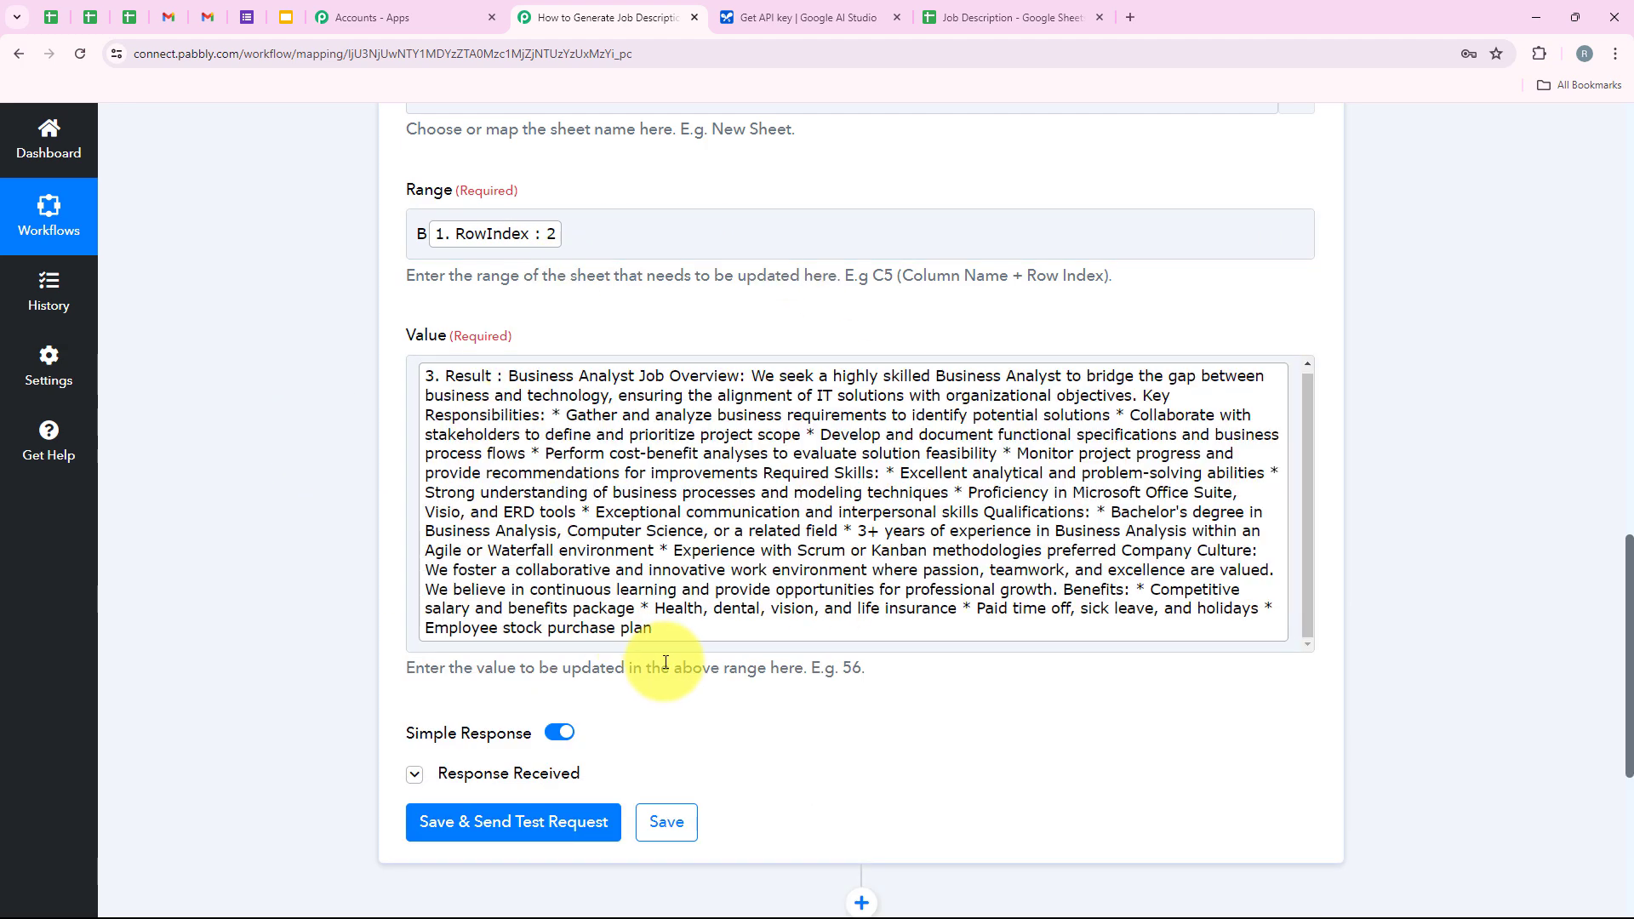
- Save the Update Cell Value action, send a test request, and review the response received
scroll(621, 715, "down", 2)
left_click(577, 662)
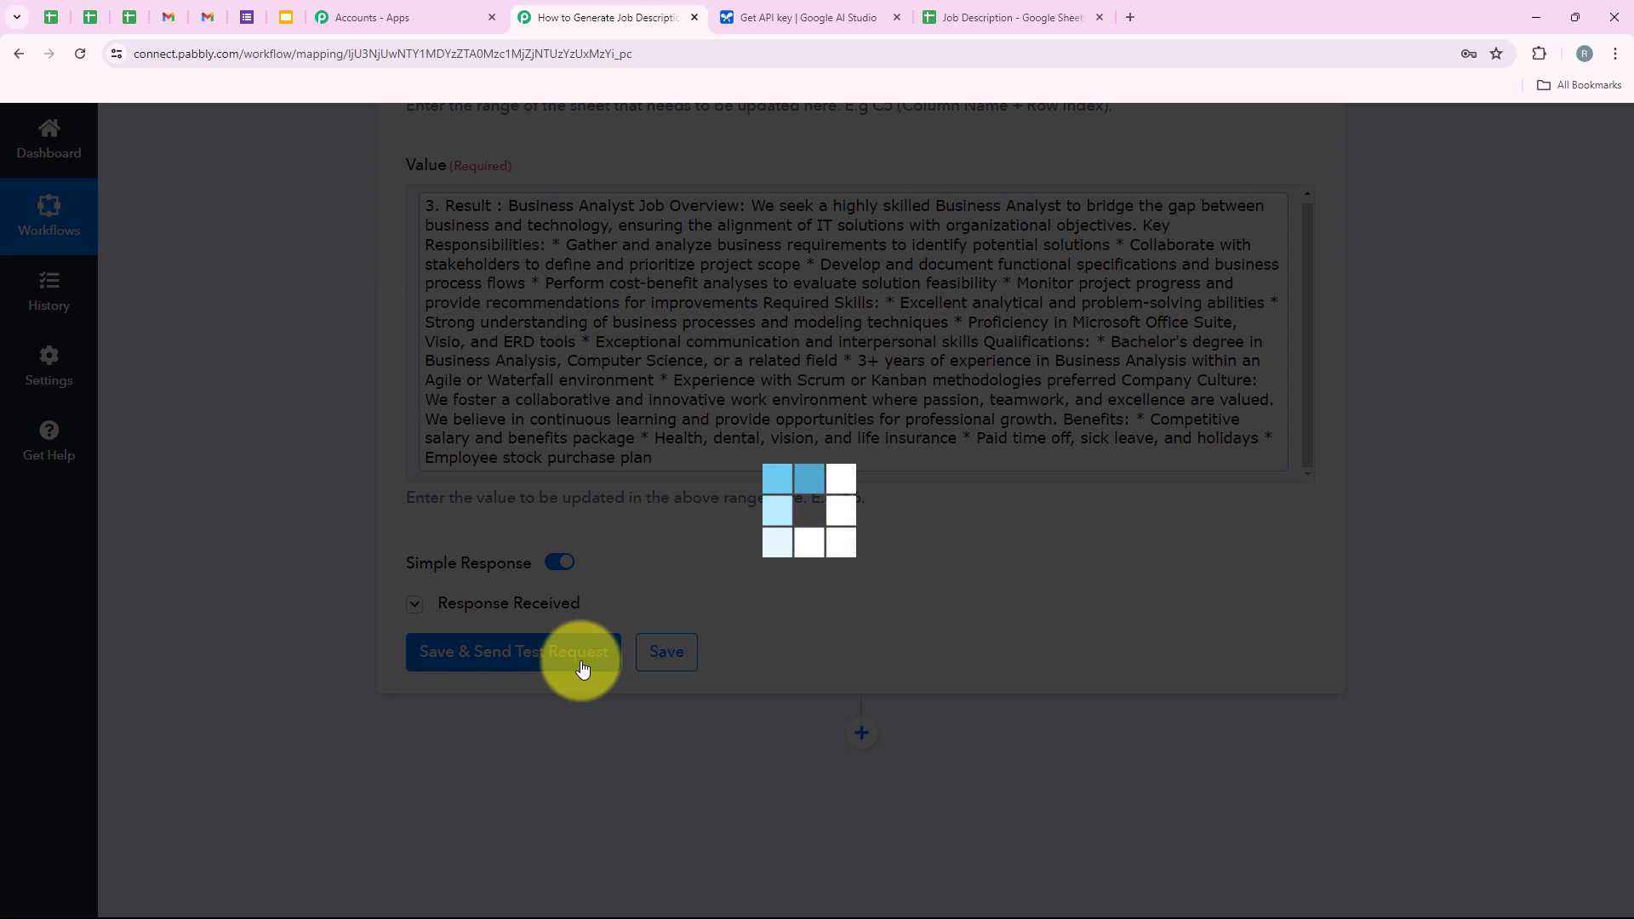
scroll(997, 355, "down", 1)
scroll(997, 356, "down", 1)
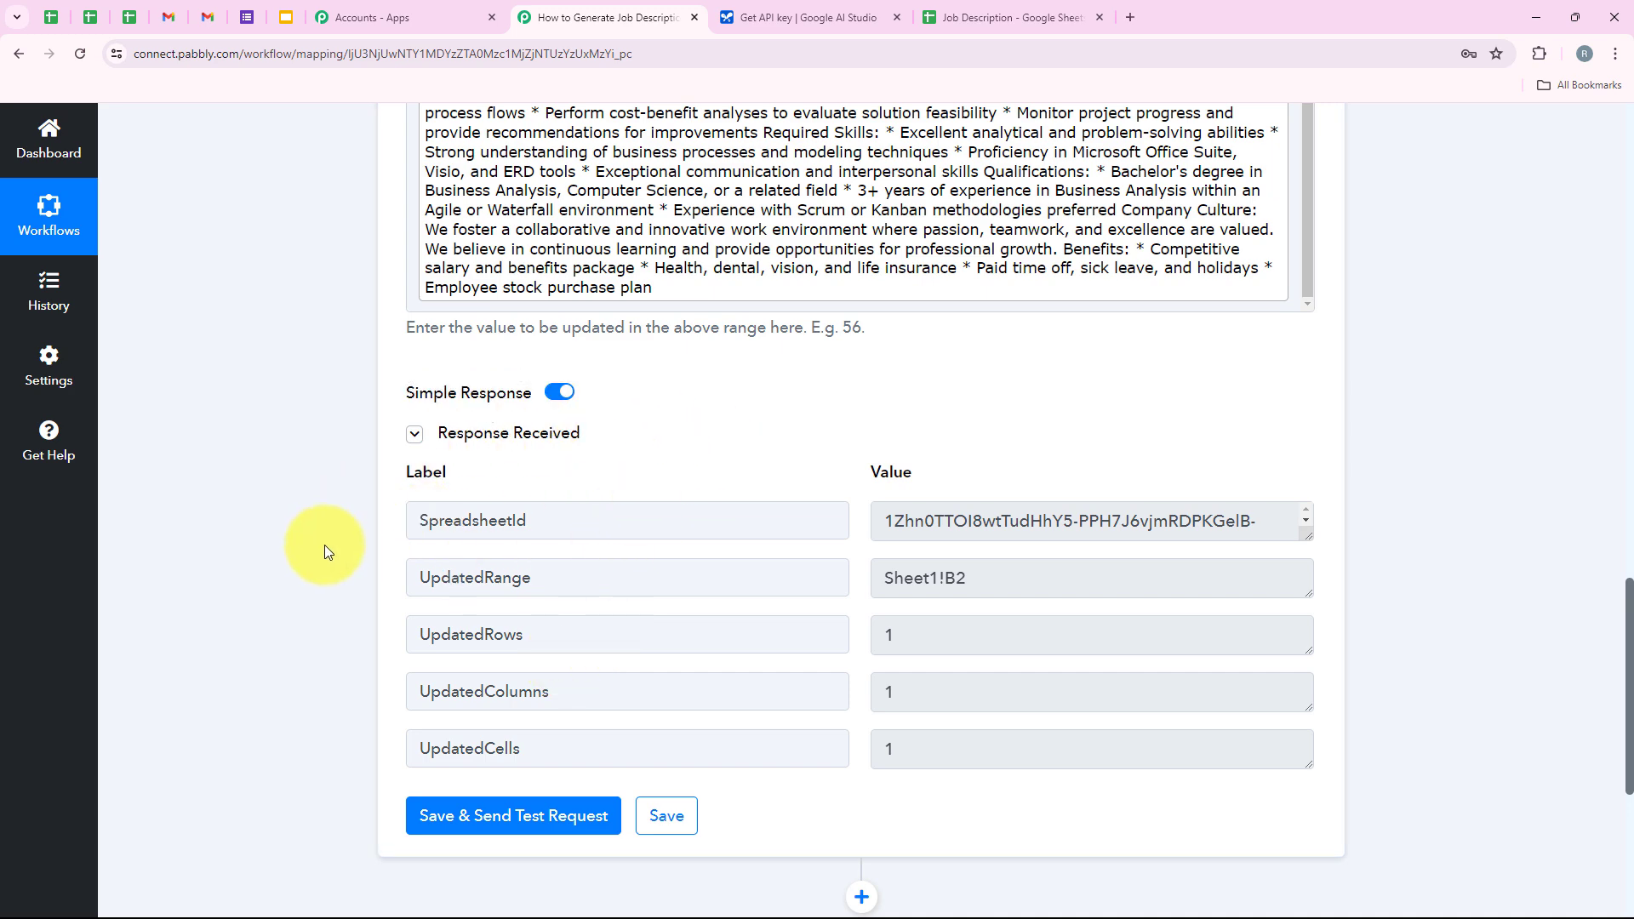
scroll(265, 596, "up", 20)
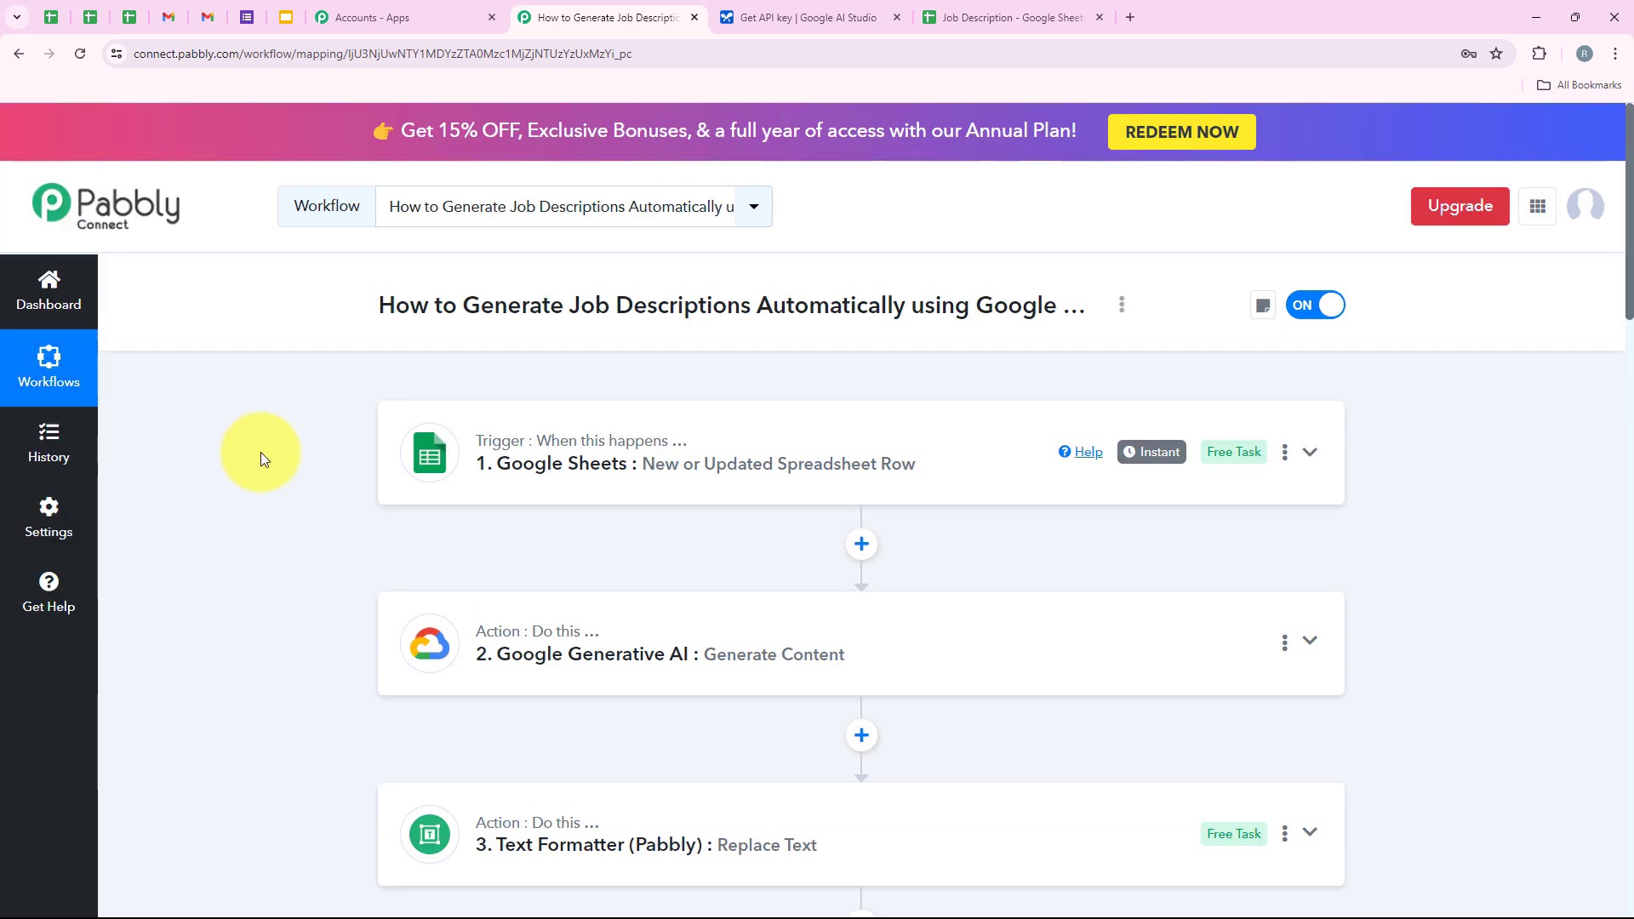
- Examine the Business Analyst description written to the Job Description sheet and review the workflow's sequence of steps
left_click(1011, 7)
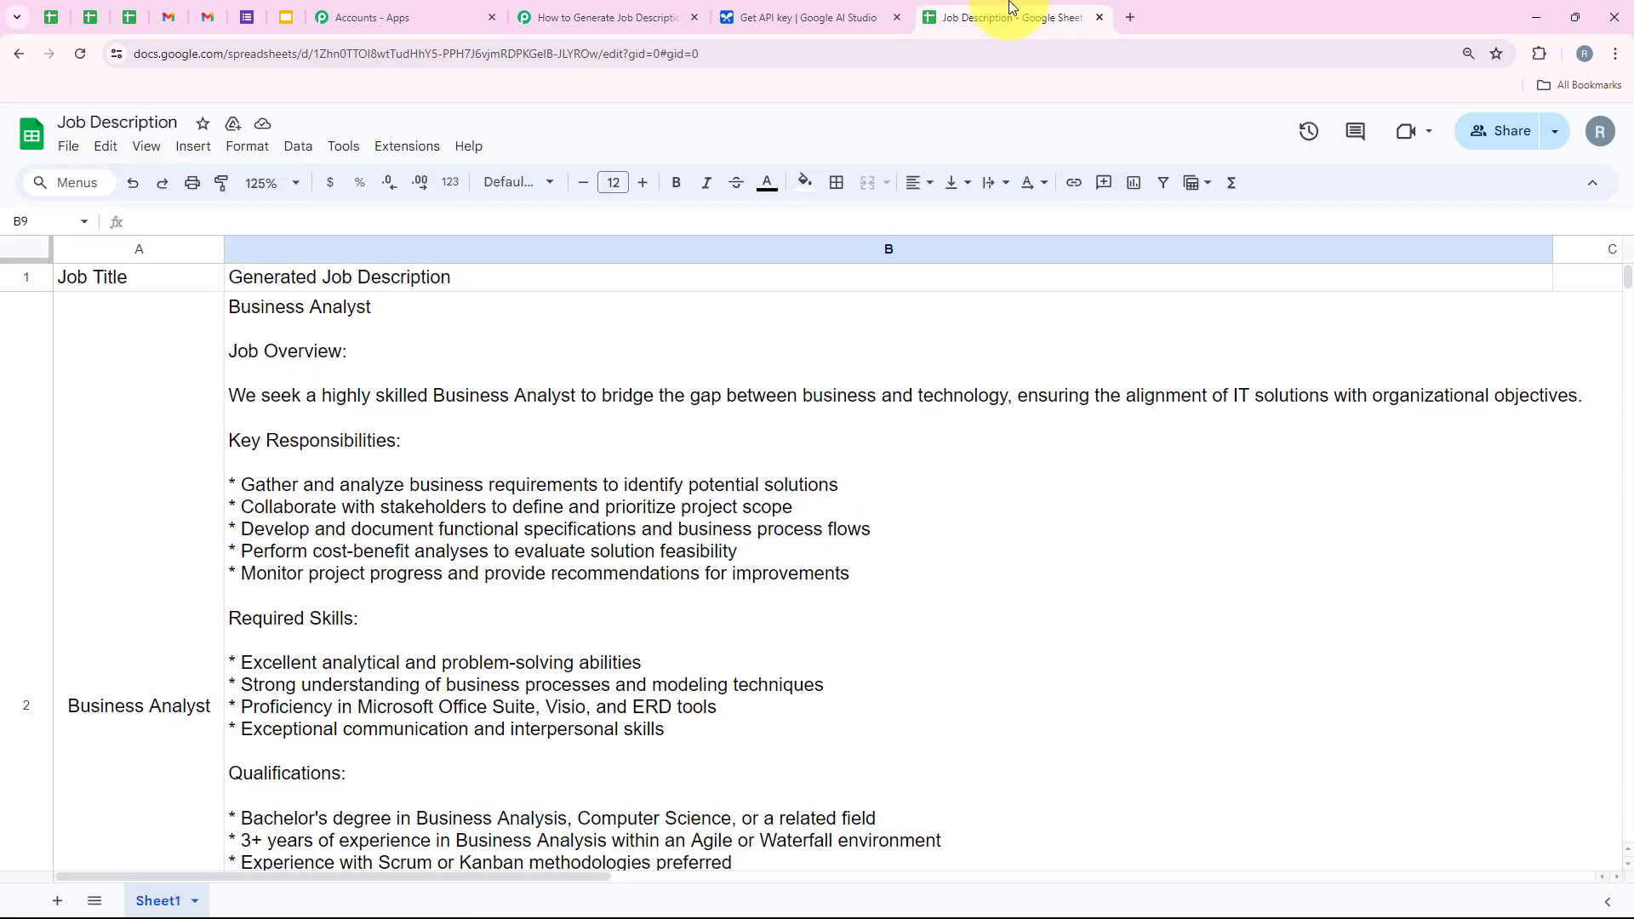
scroll(412, 595, "down", 4)
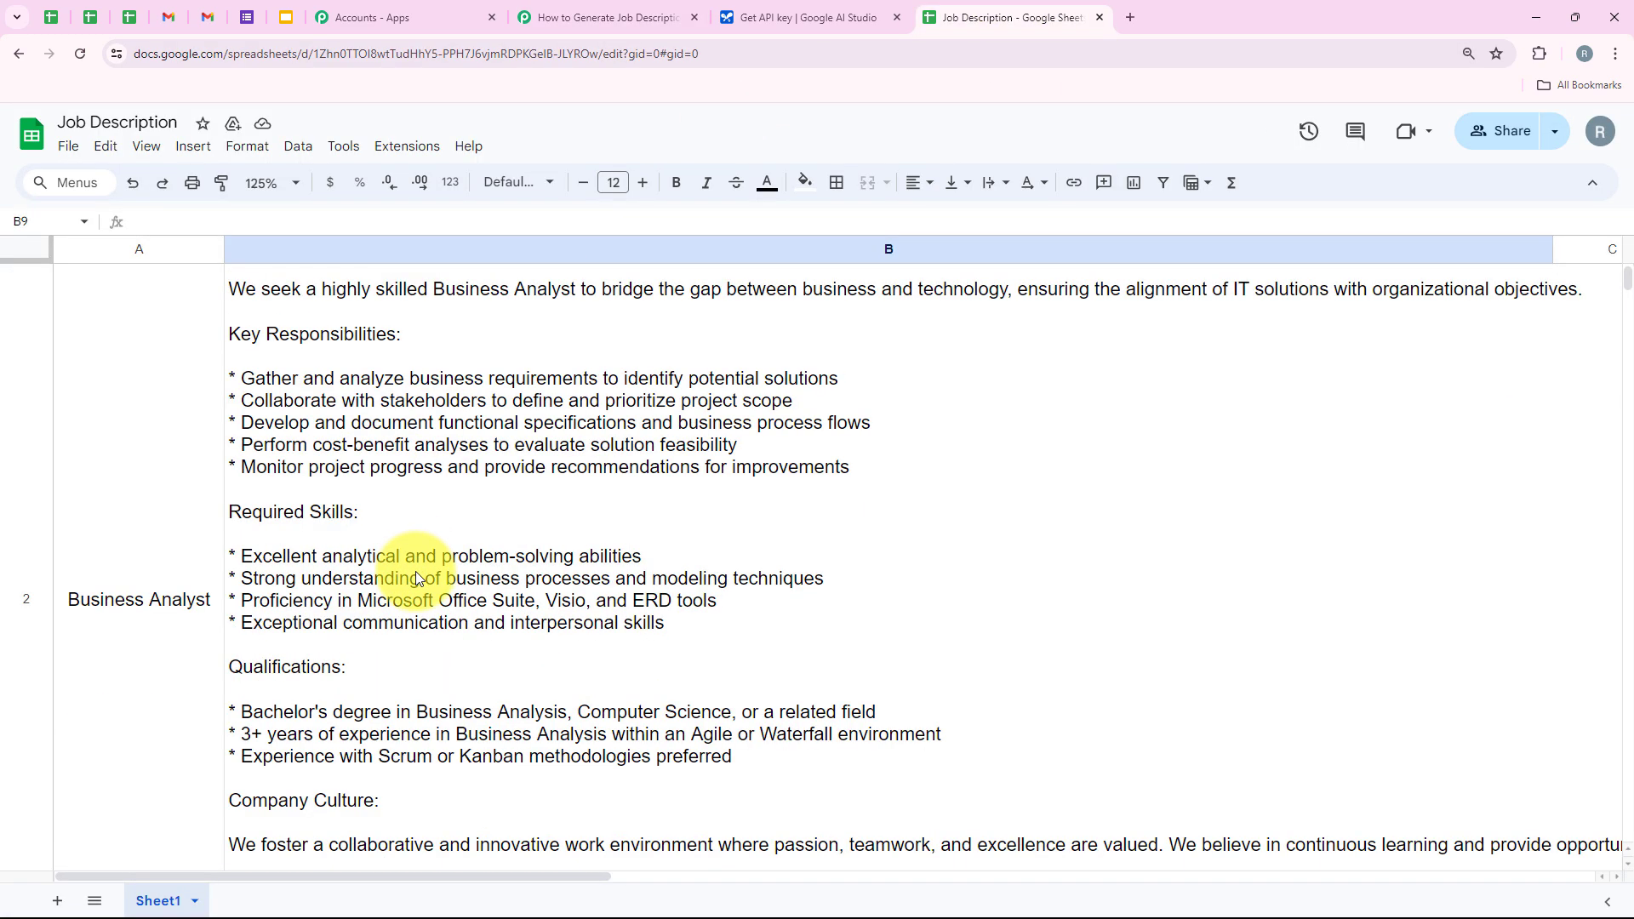
scroll(417, 587, "up", 4)
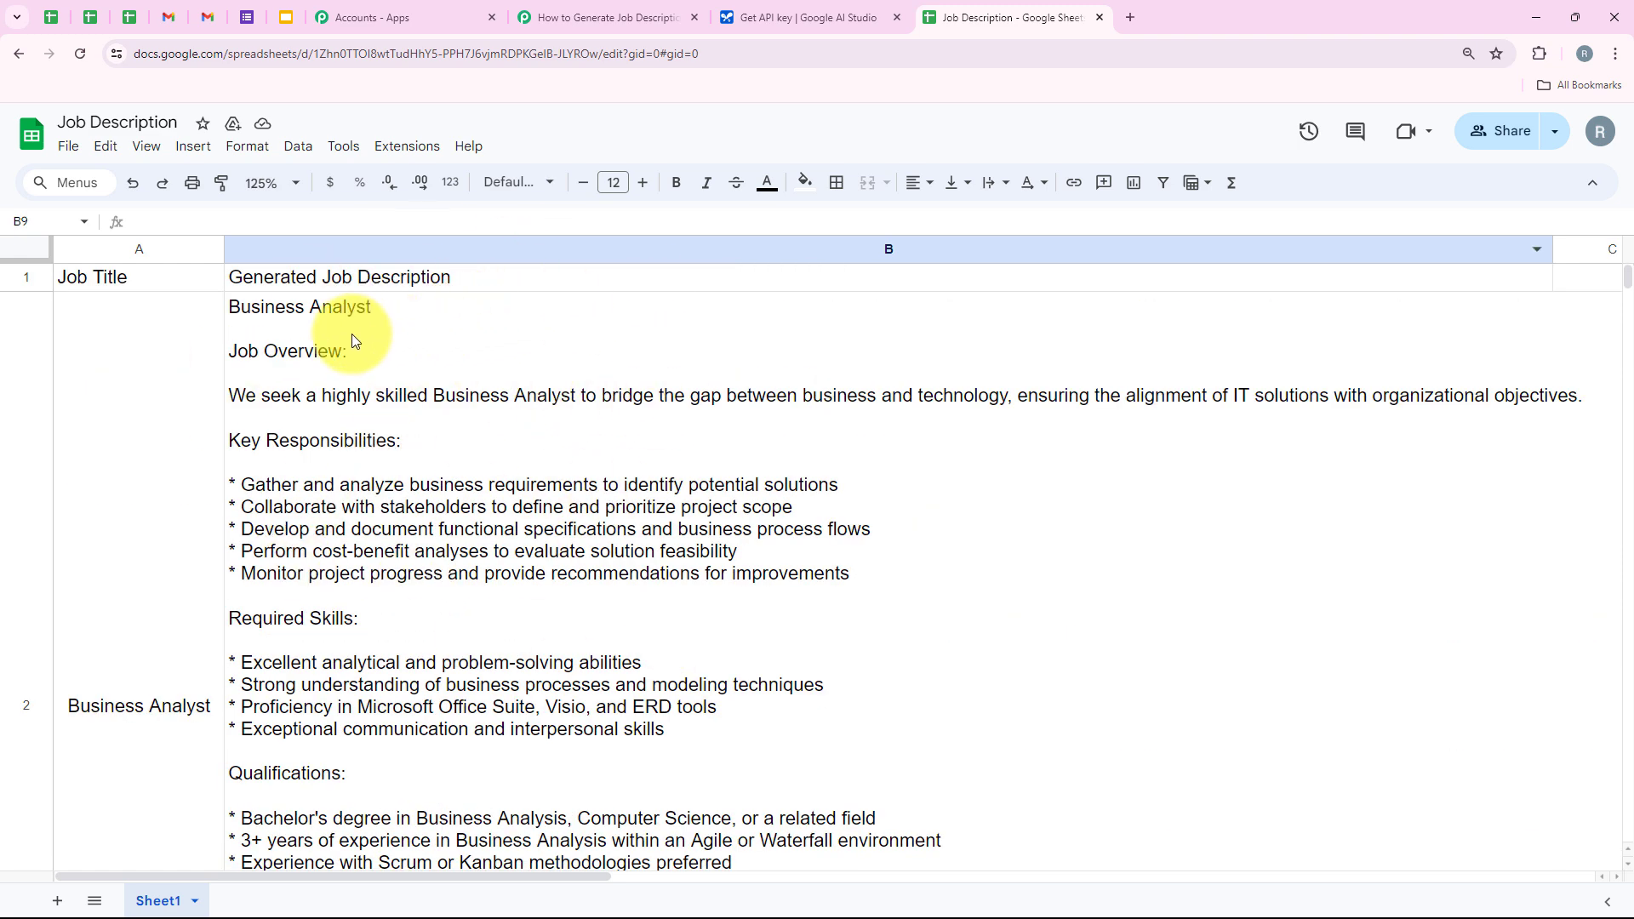
scroll(384, 436, "down", 3)
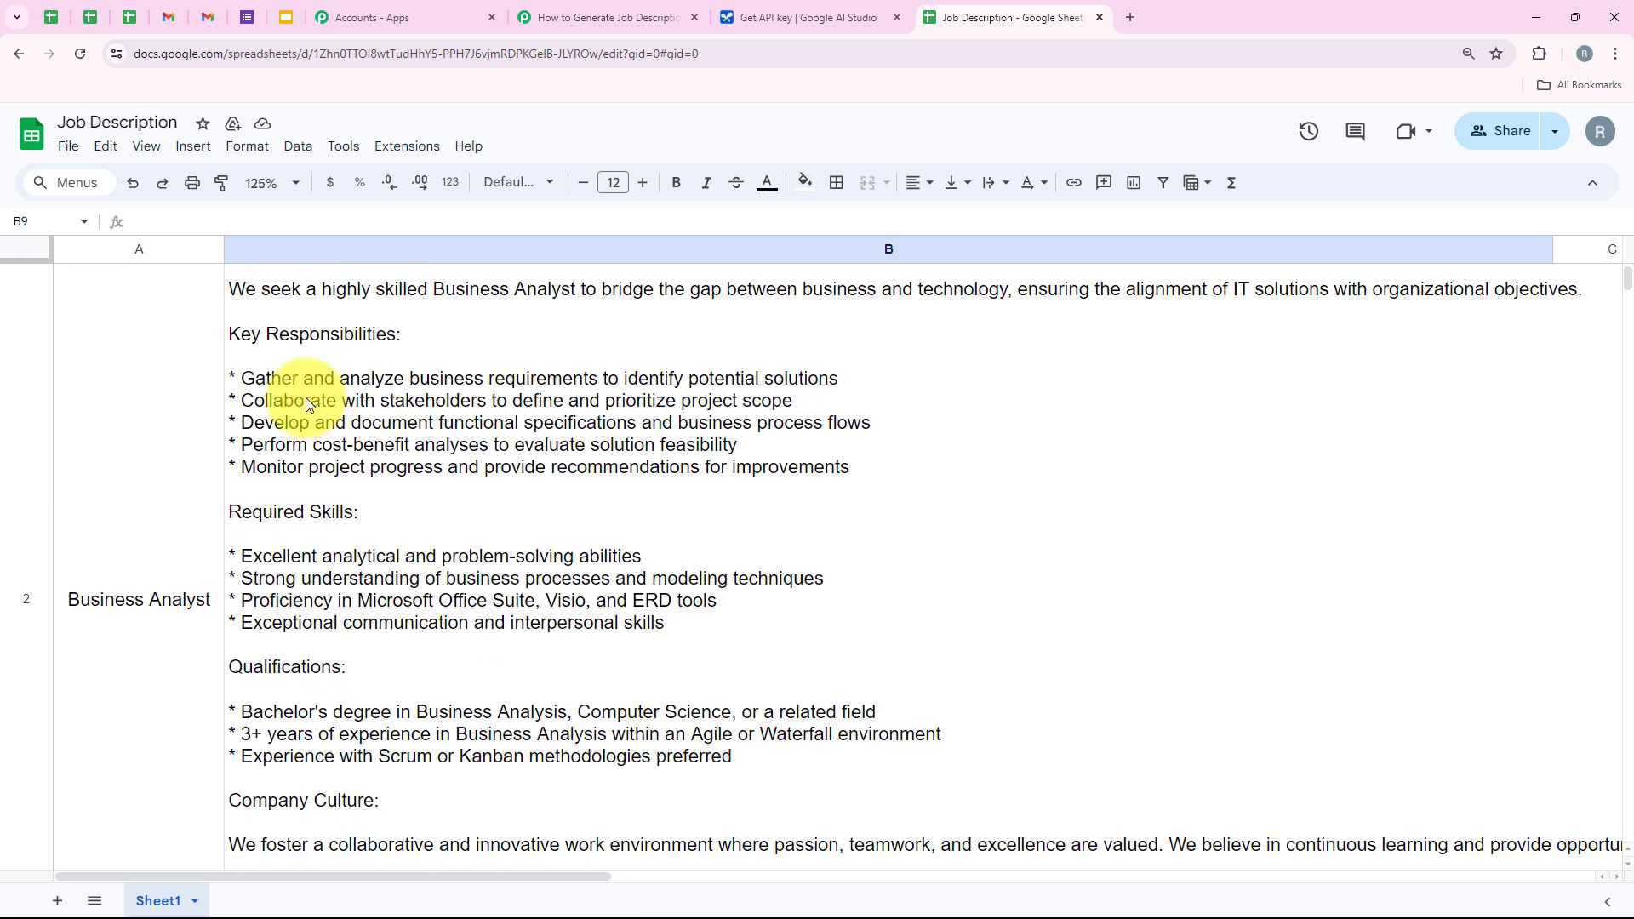
scroll(351, 340, "down", 3)
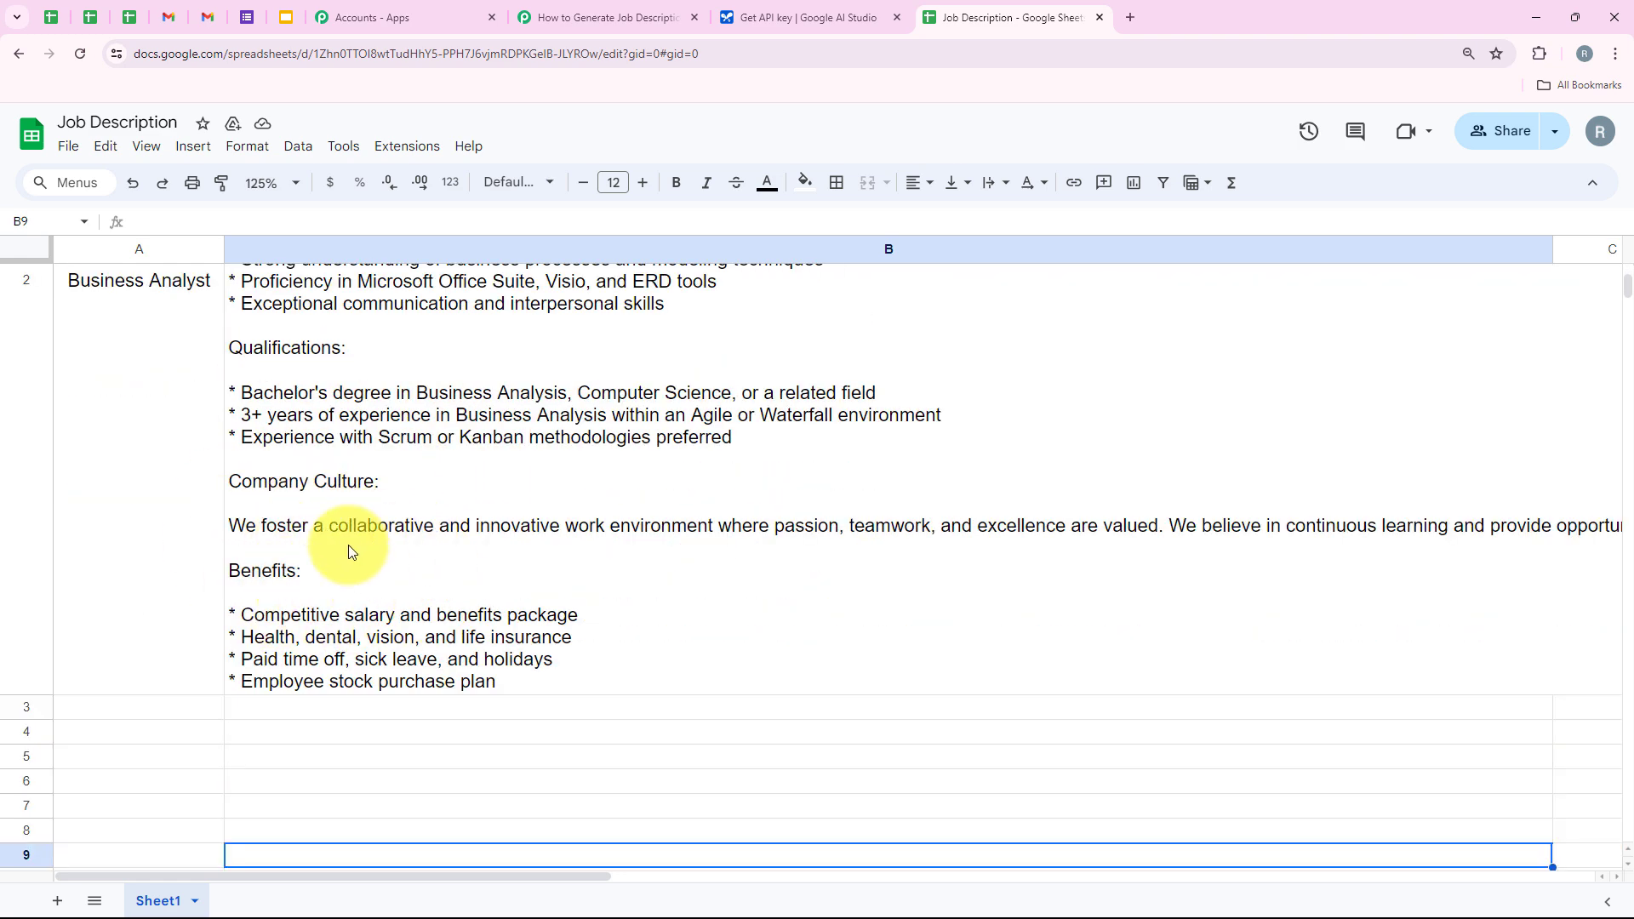
scroll(349, 552, "up", 6)
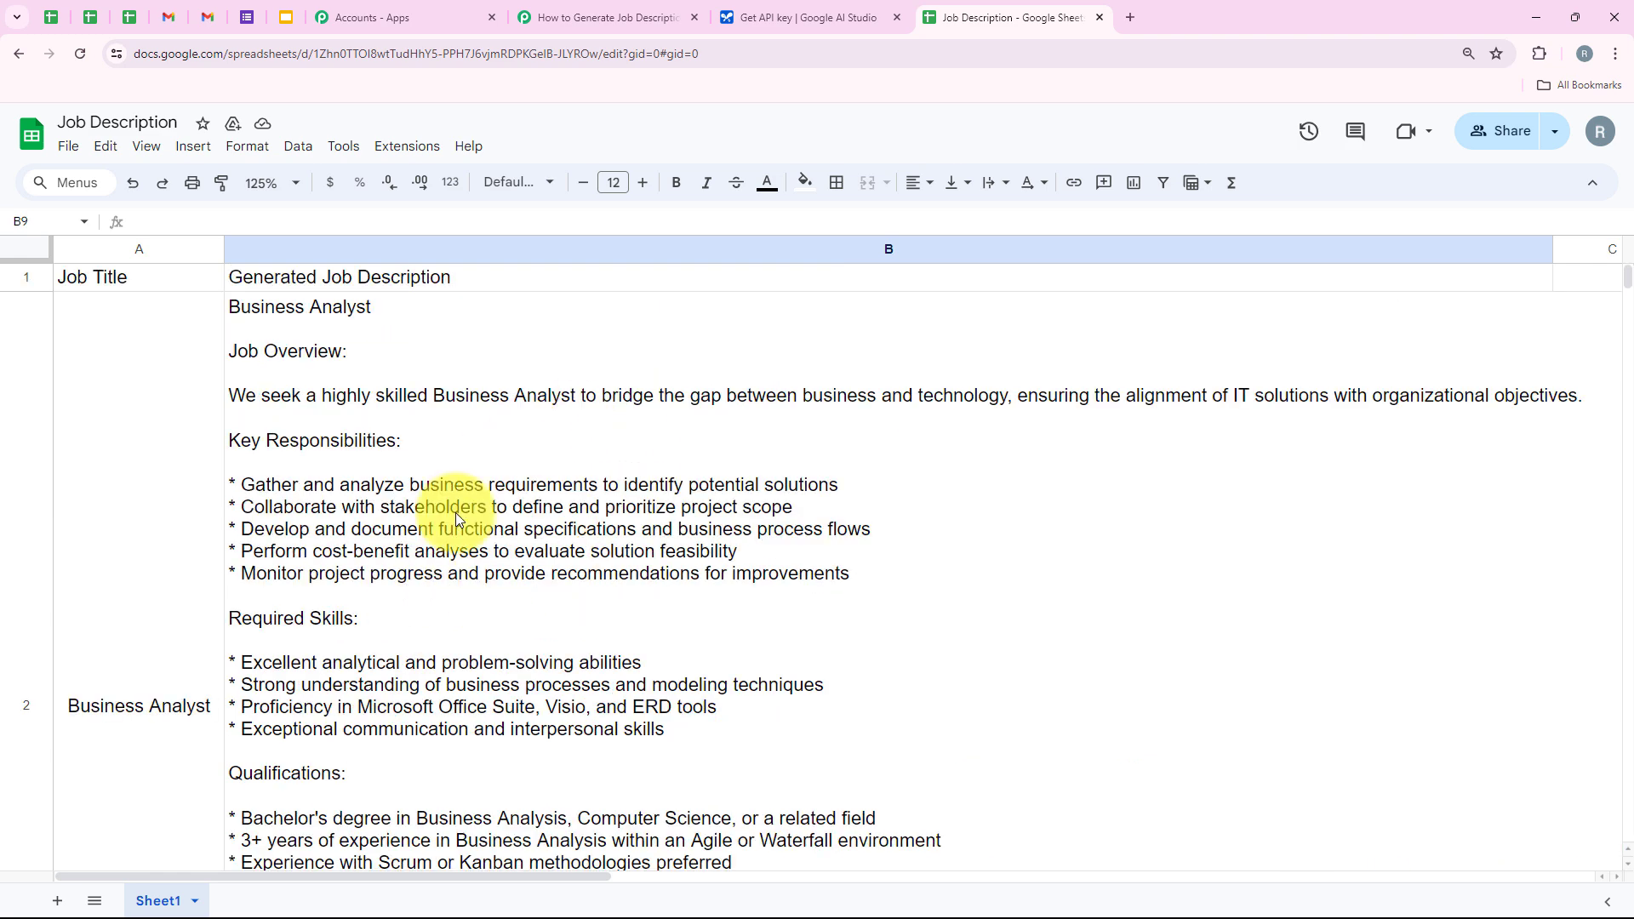
left_click(606, 17)
scroll(213, 638, "down", 3)
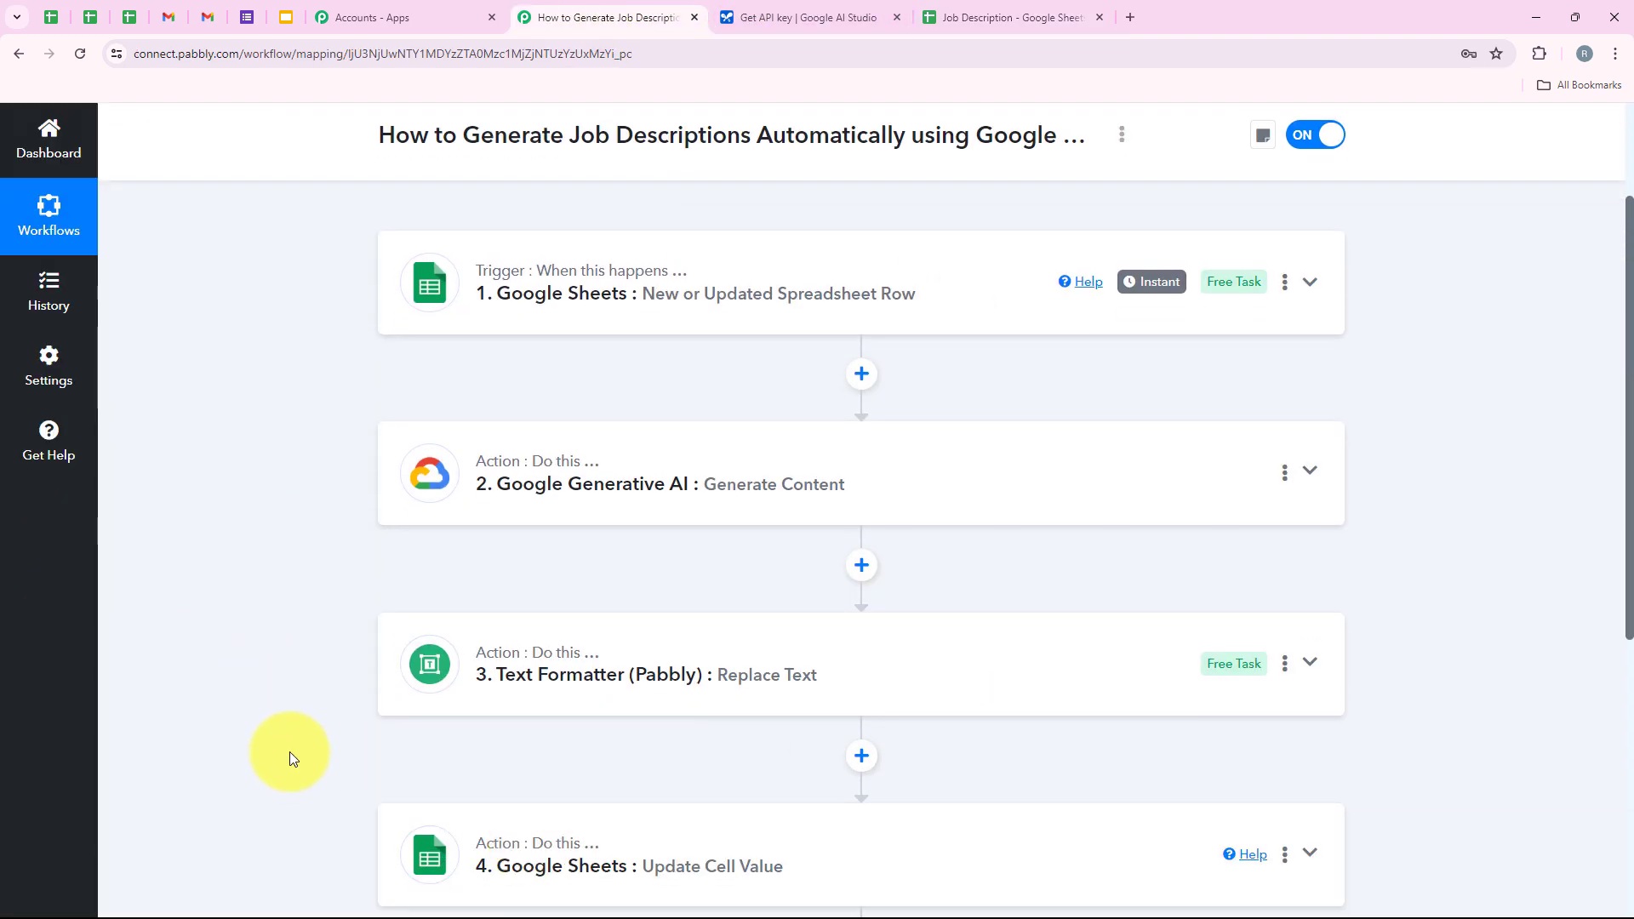
scroll(293, 749, "up", 3)
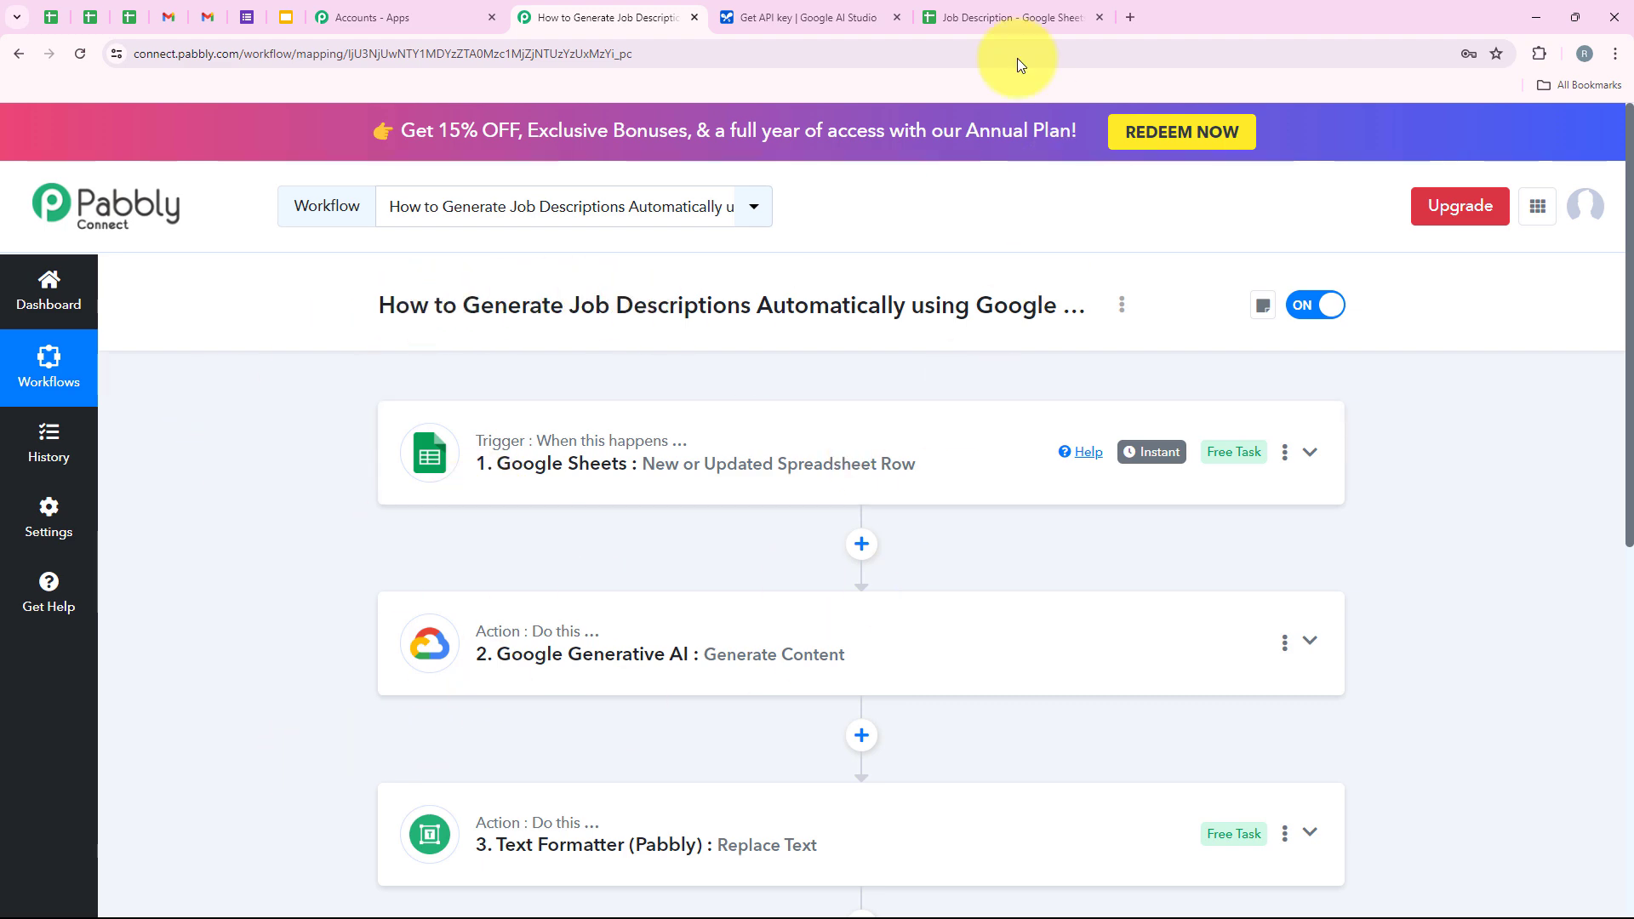
- Switch to the Job Description sheet and enter Data Analyst as a new job title in cell A3
left_click(1008, 17)
scroll(645, 518, "down", 5)
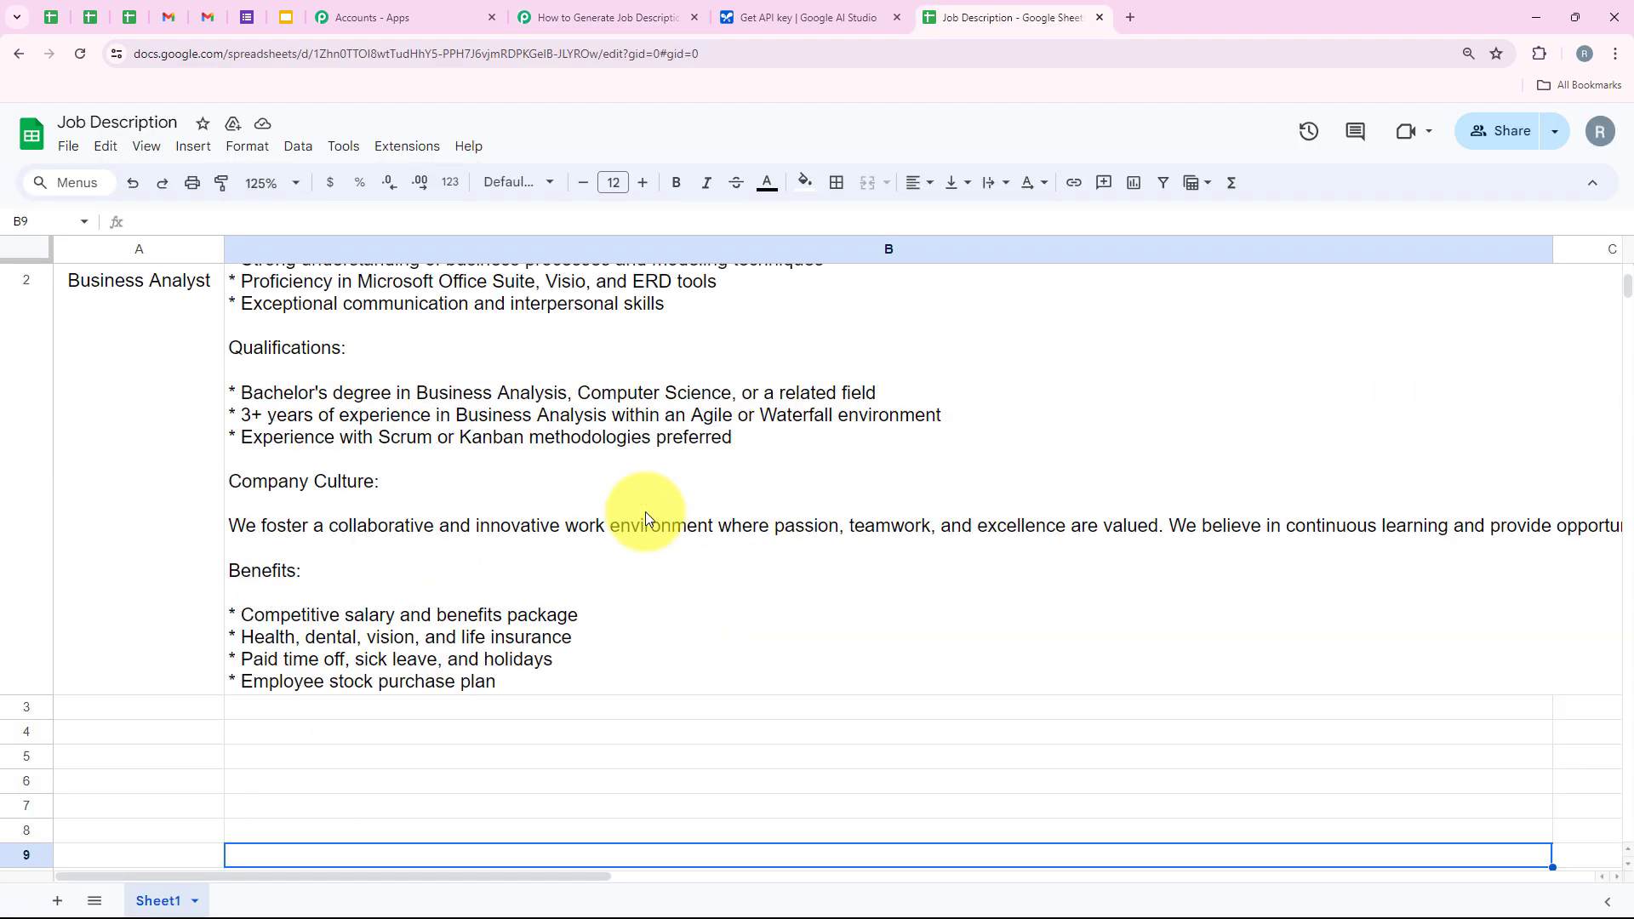
left_click(167, 600)
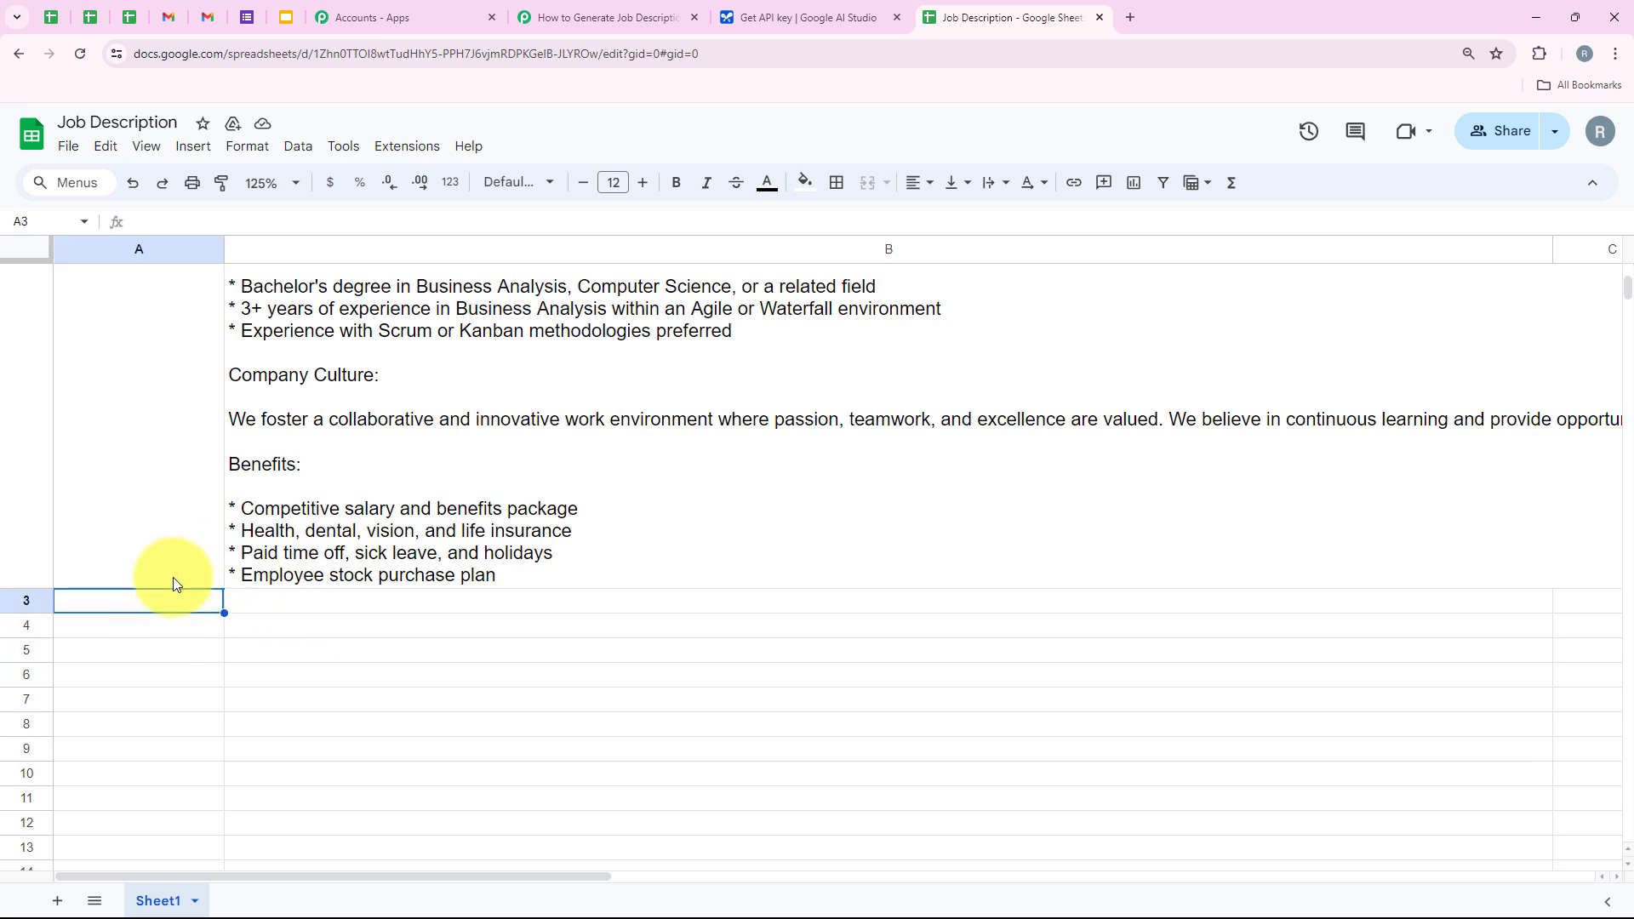
type("Data Analyst")
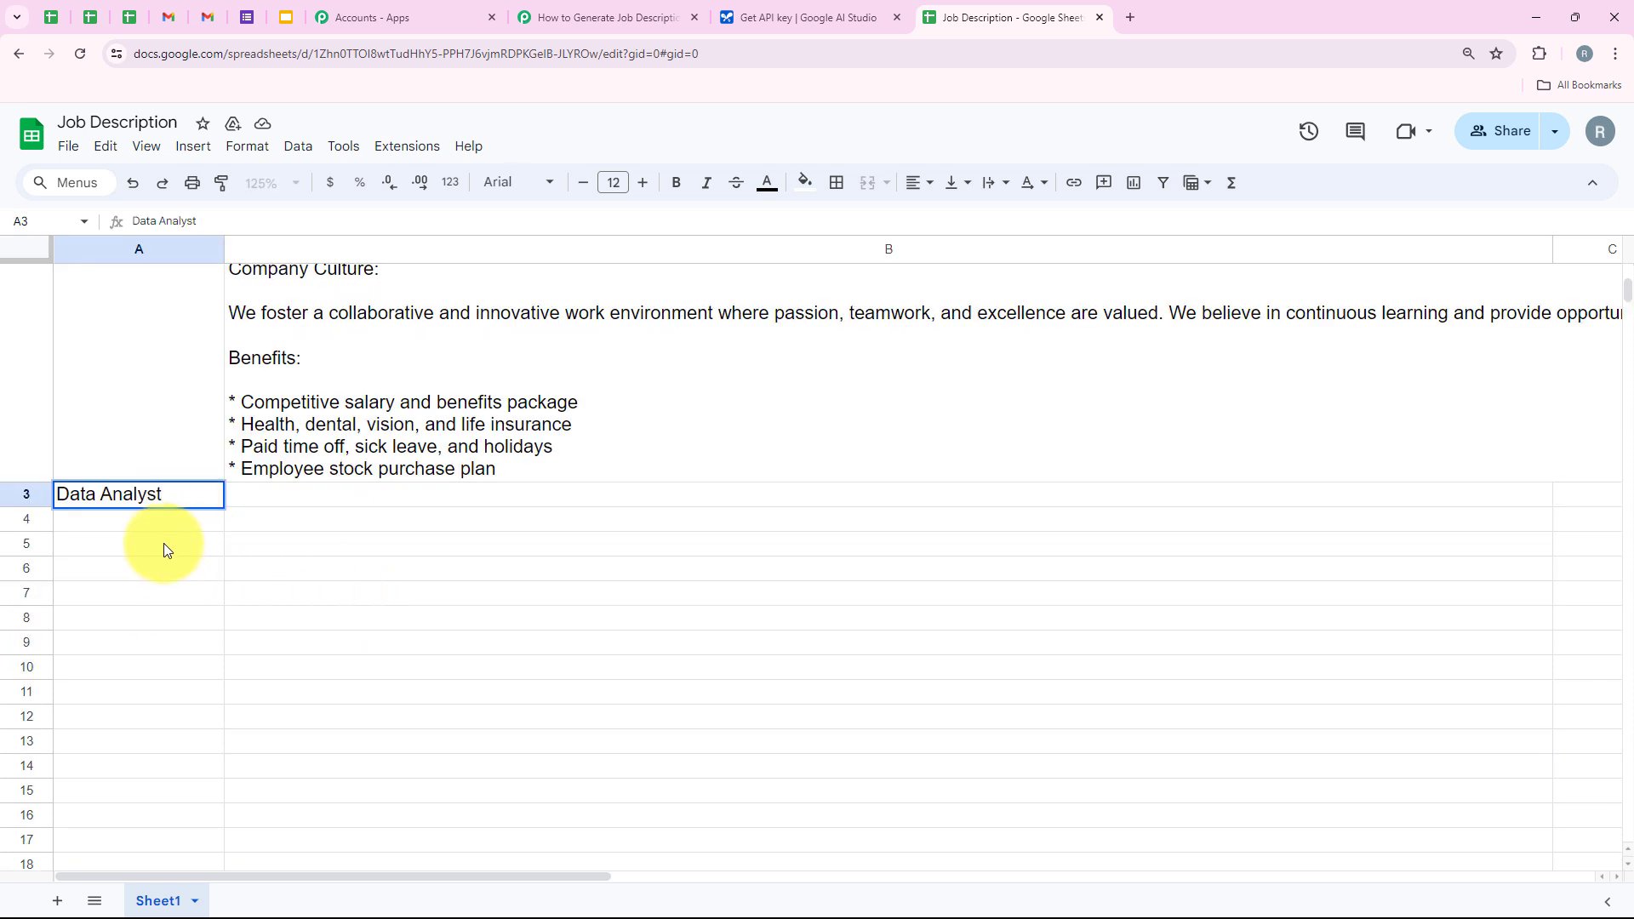
key("Return")
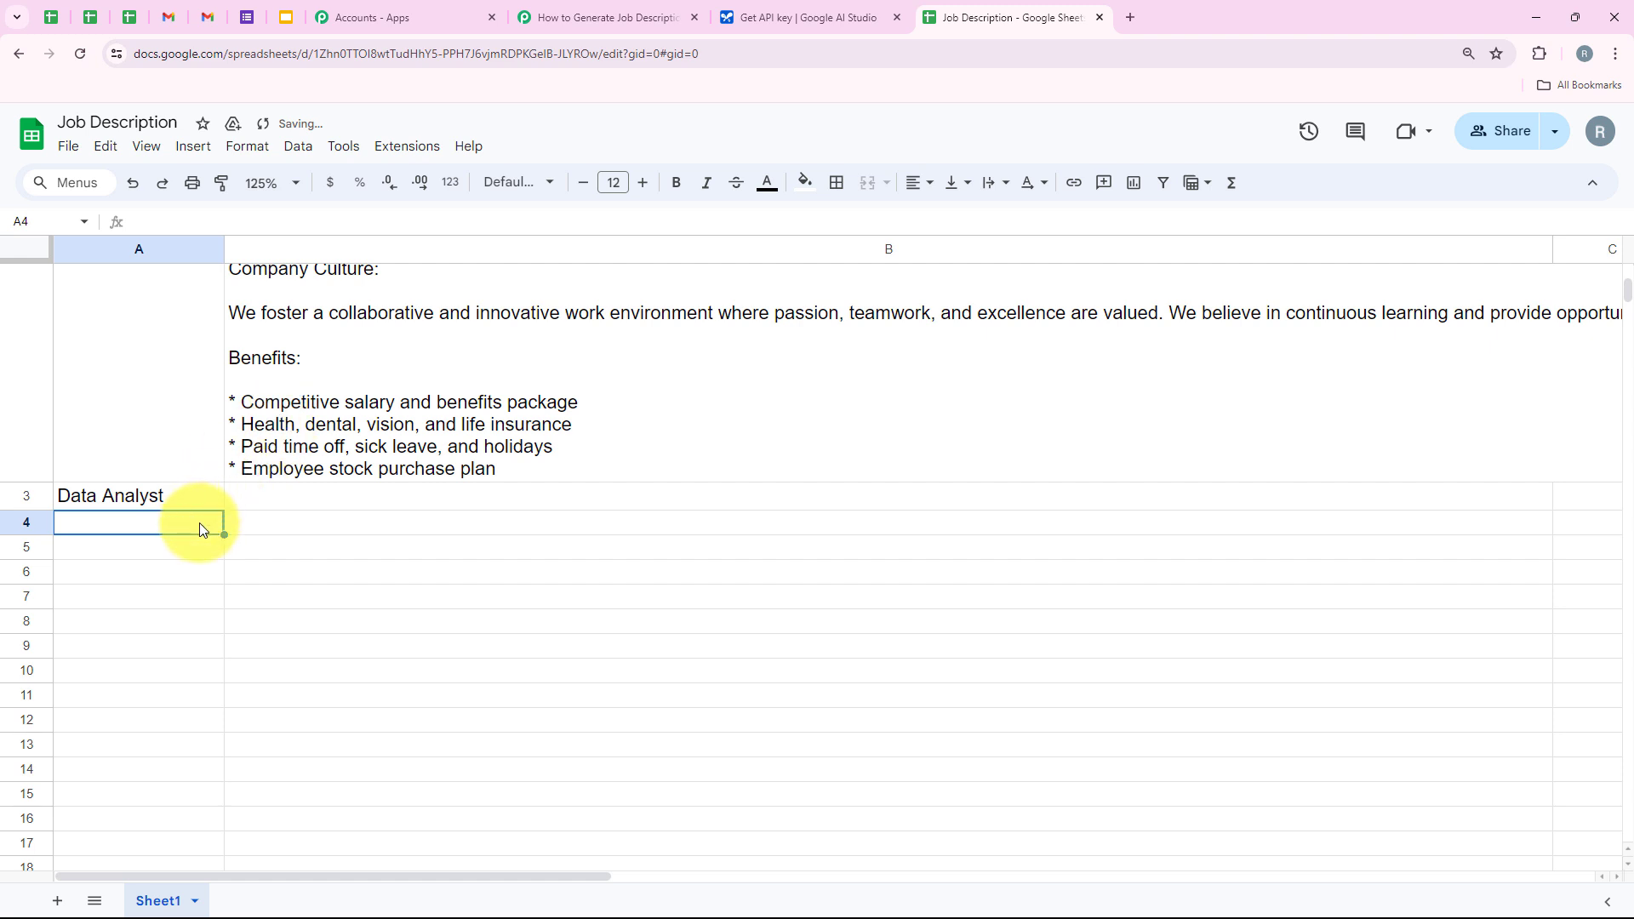
- Check cell B3 for the generated Data Analyst description and read it from Job Title through Benefits
left_click(340, 499)
scroll(441, 374, "down", 1)
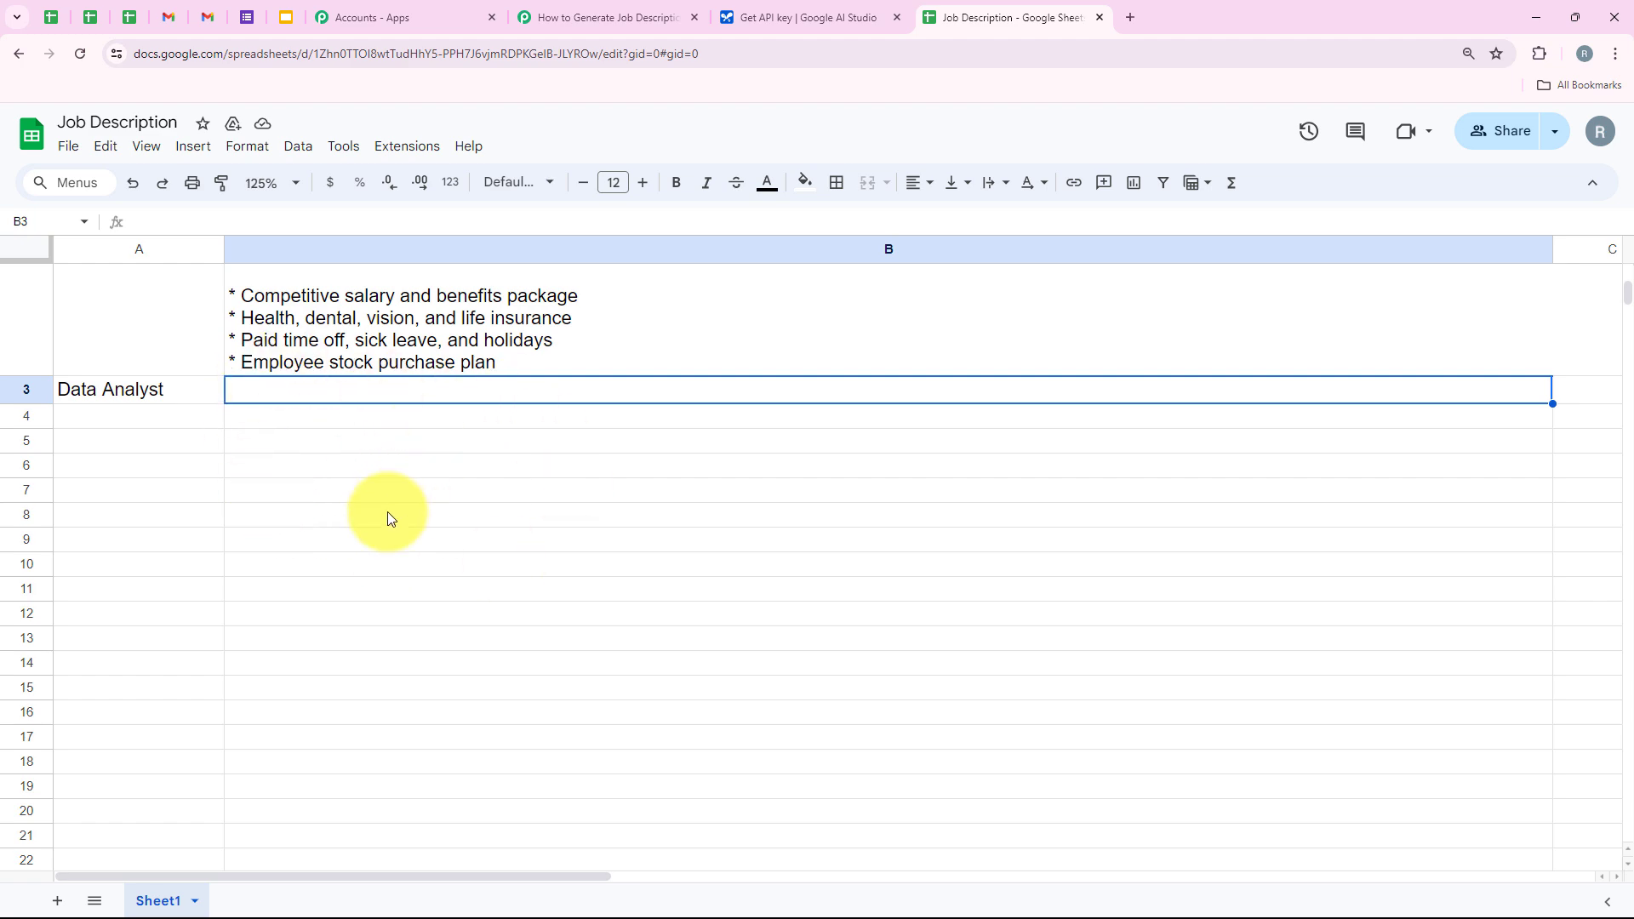
scroll(457, 451, "down", 1)
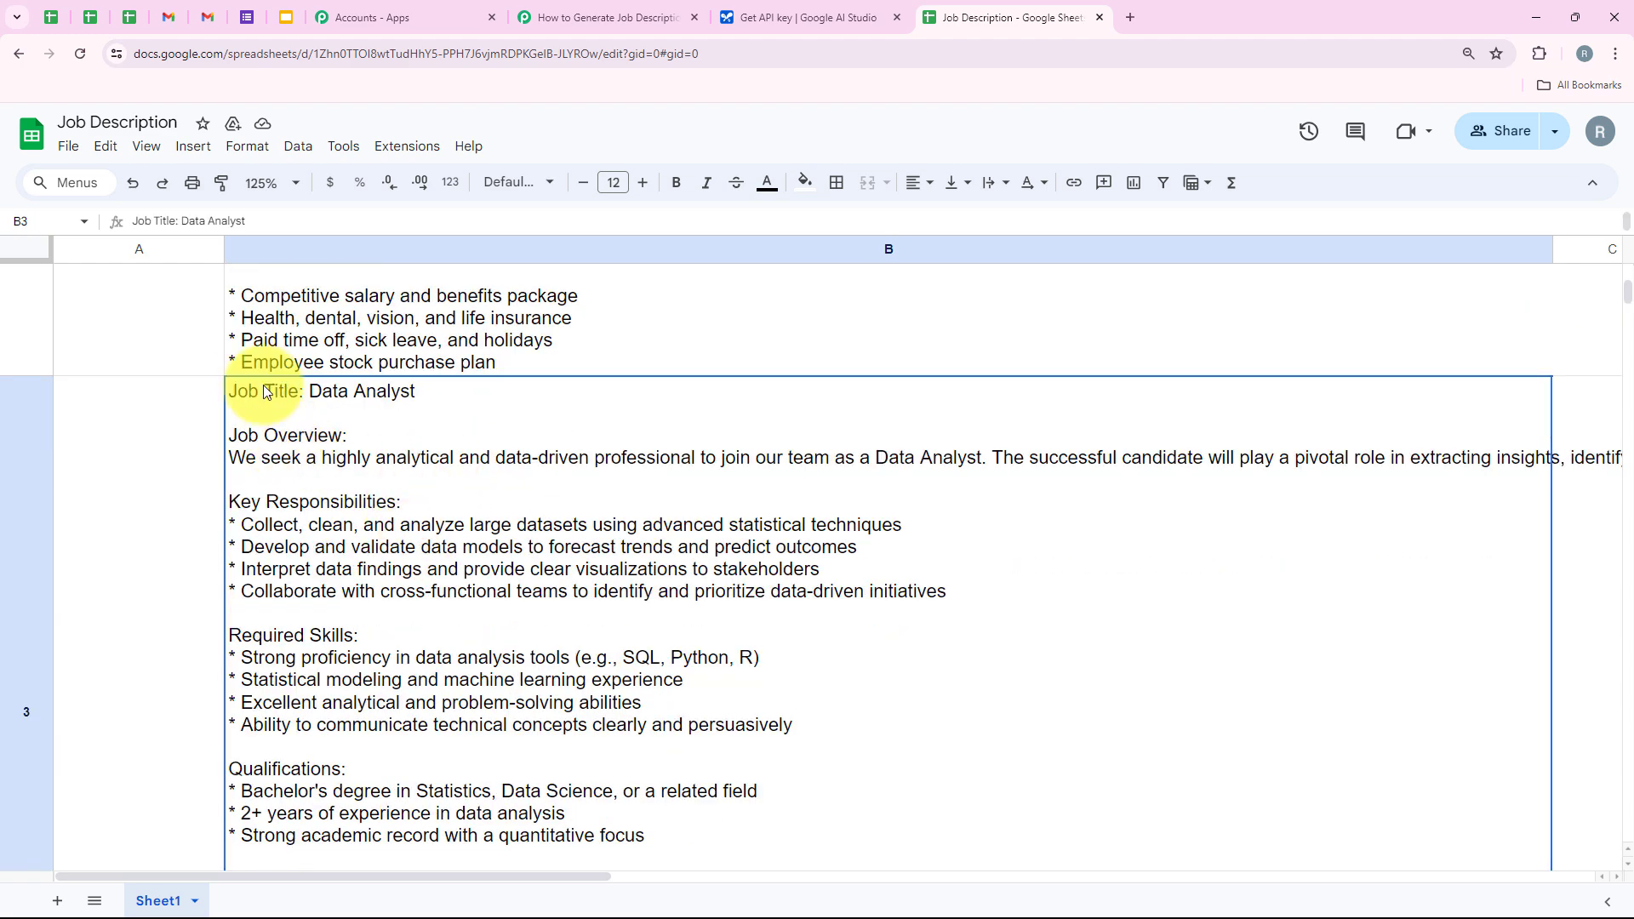
scroll(414, 525, "down", 2)
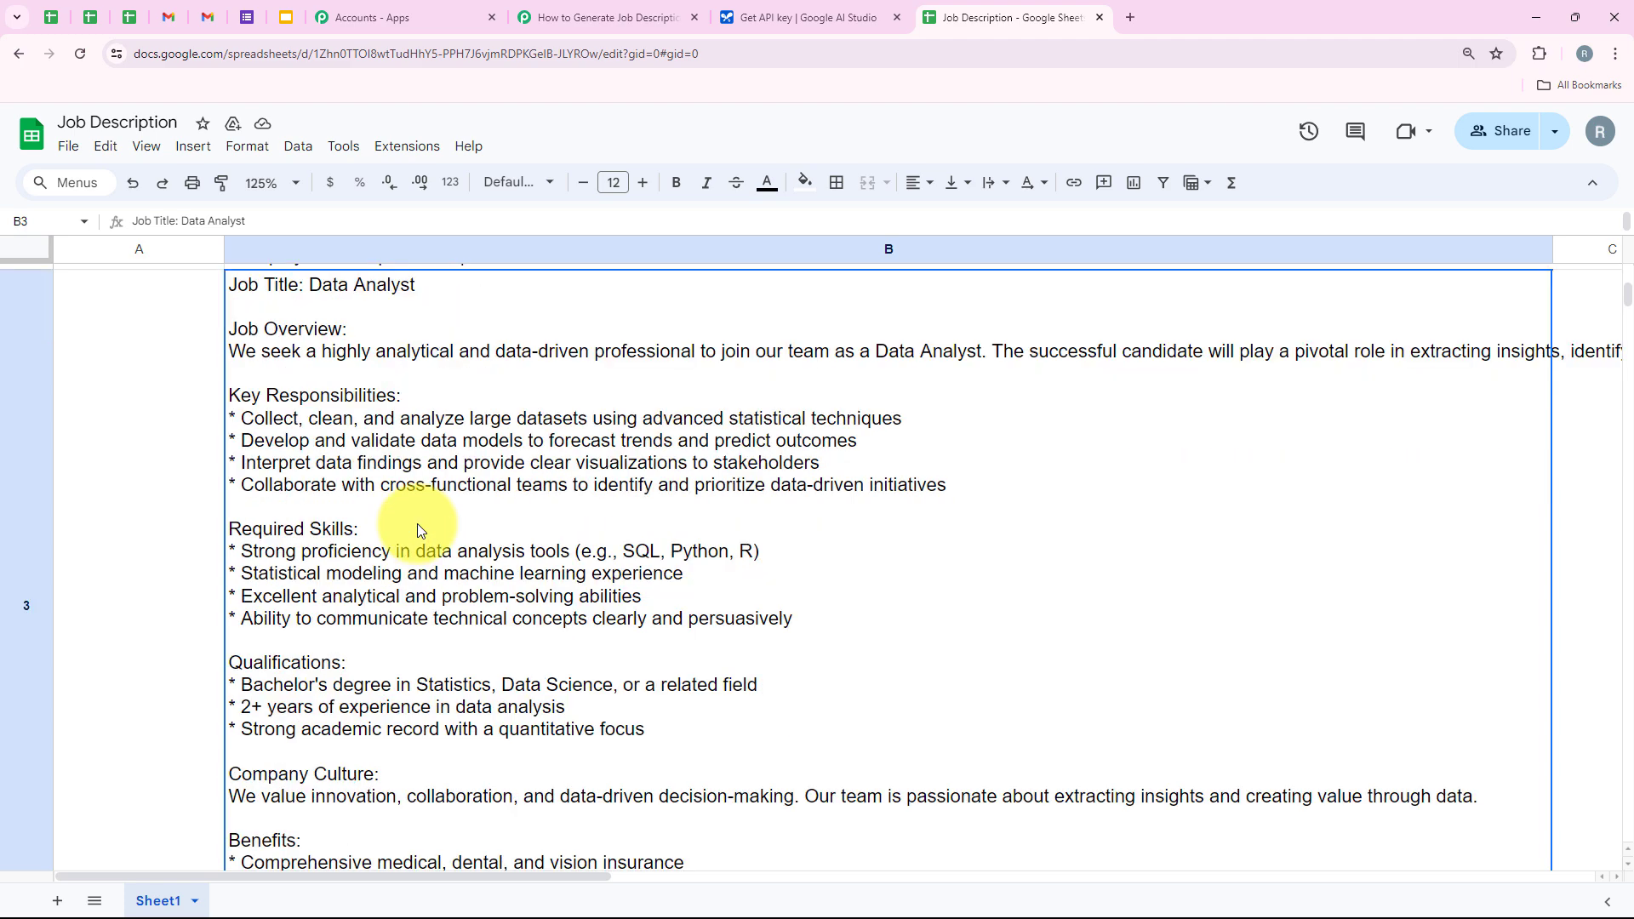
scroll(417, 528, "up", 1)
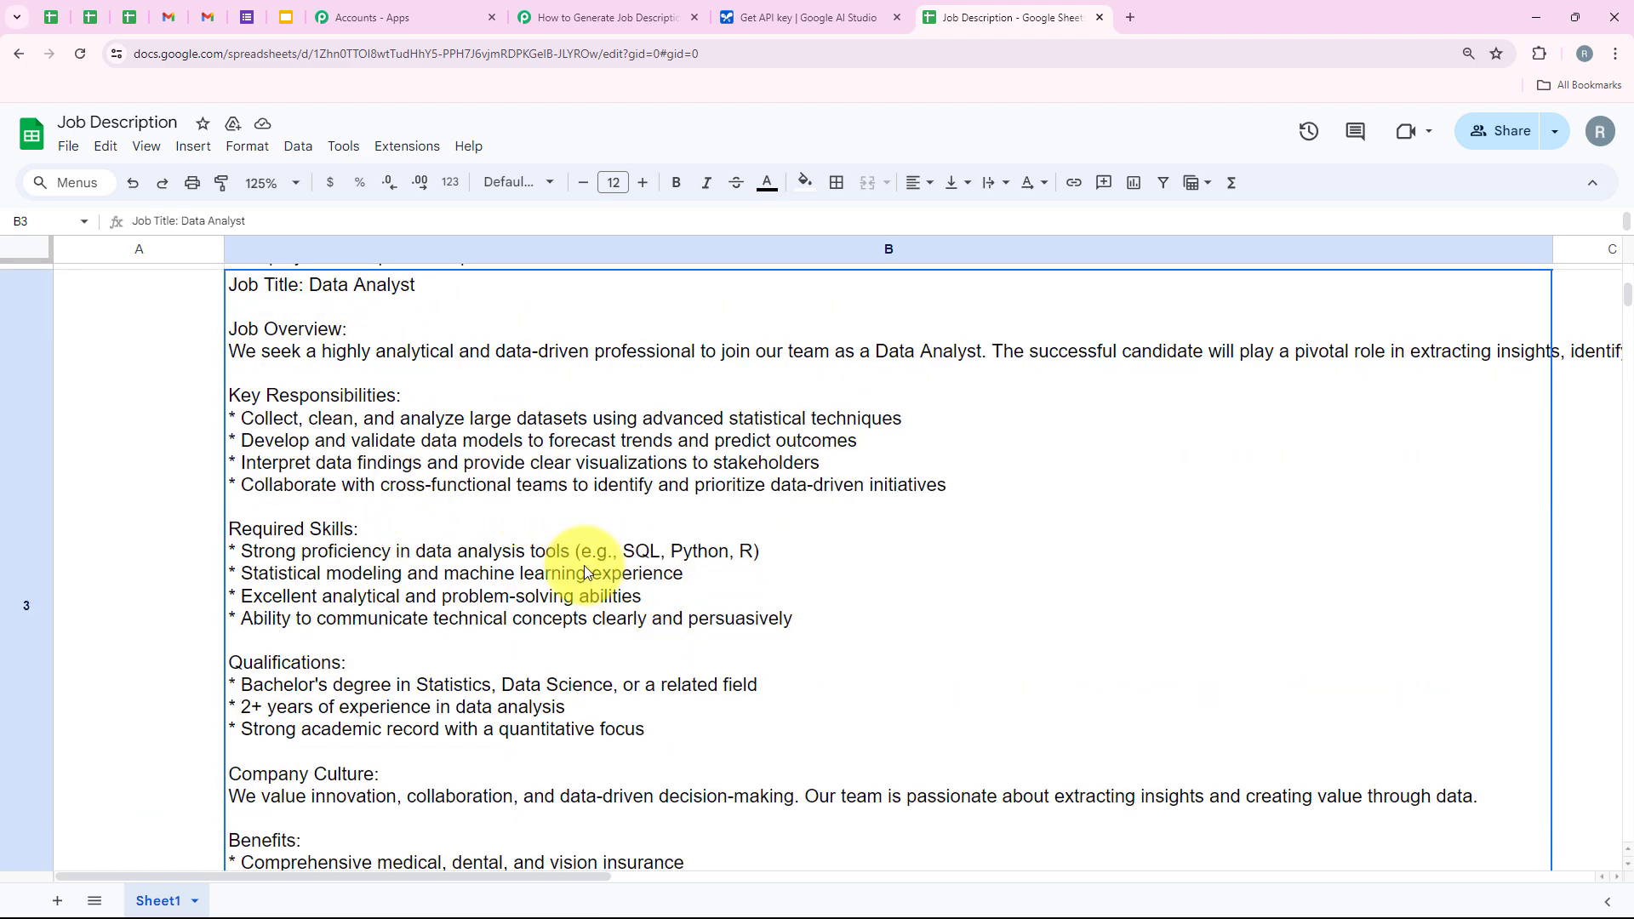
scroll(557, 609, "up", 1)
scroll(223, 538, "down", 4)
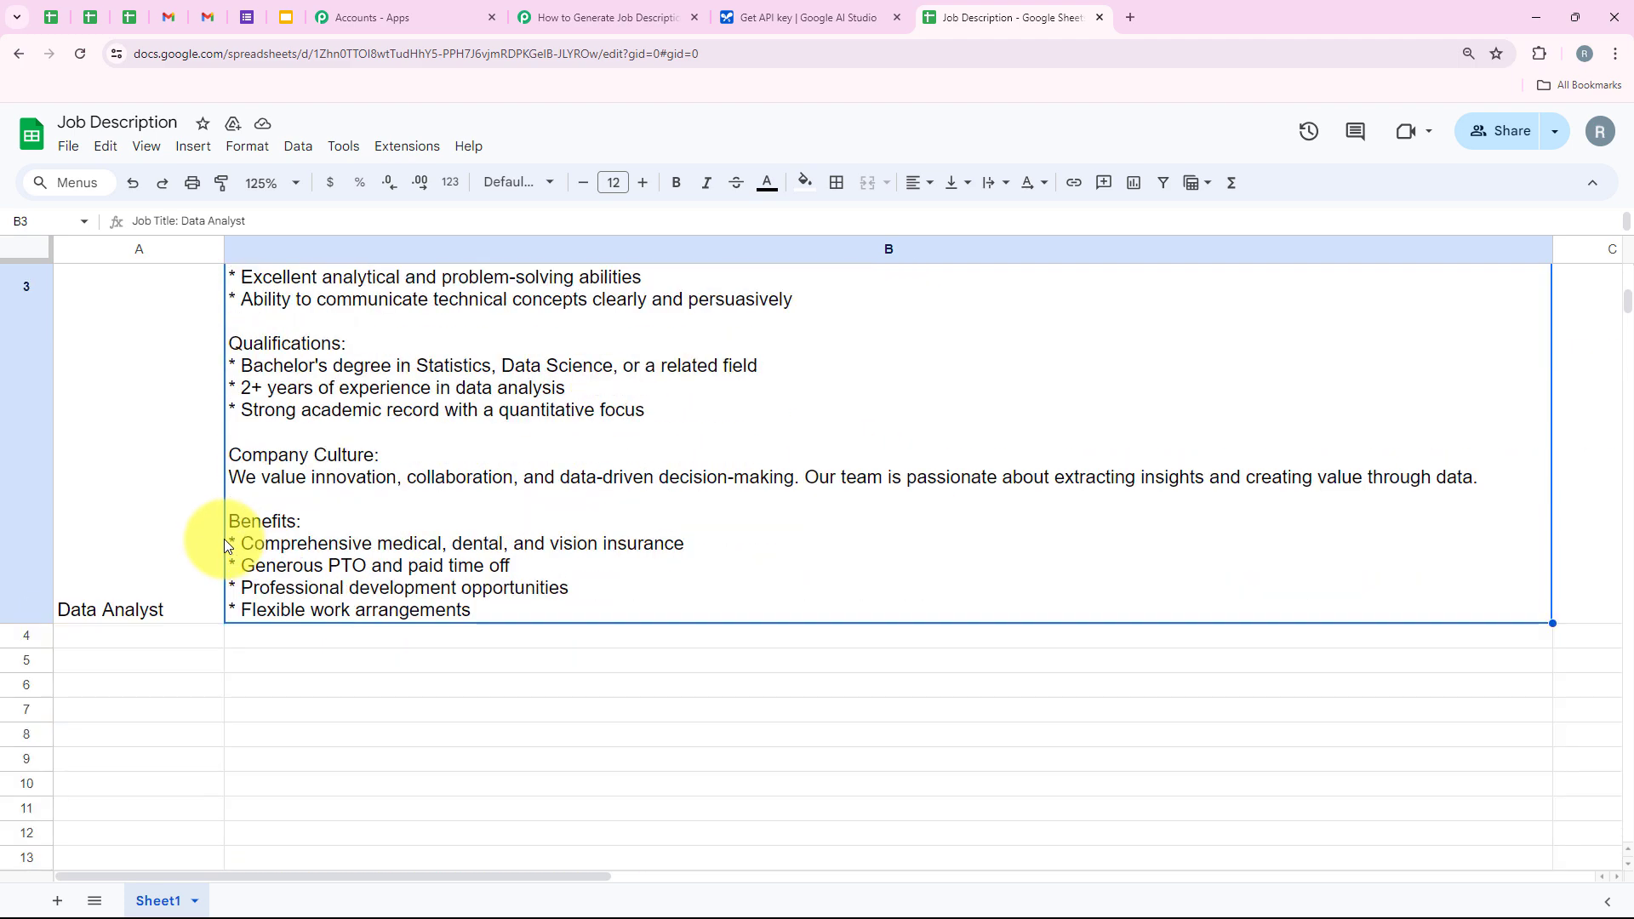
- Compare the Business Analyst description in row 2 with the Data Analyst title and description in row 3
scroll(412, 557, "up", 10)
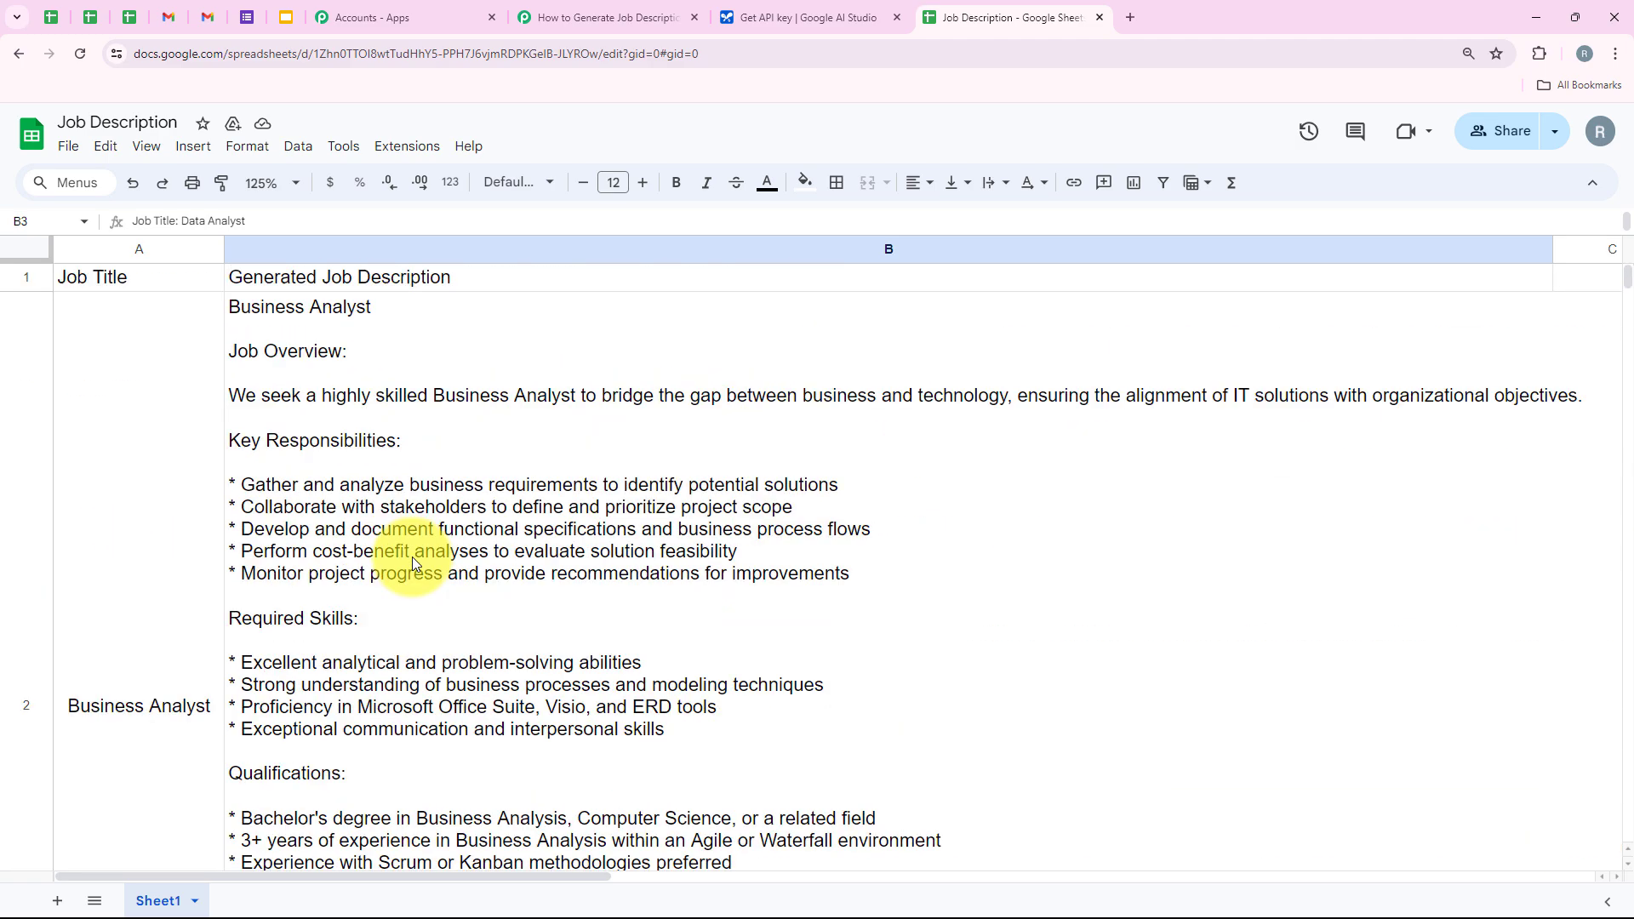
scroll(412, 560, "down", 1)
scroll(426, 524, "down", 7)
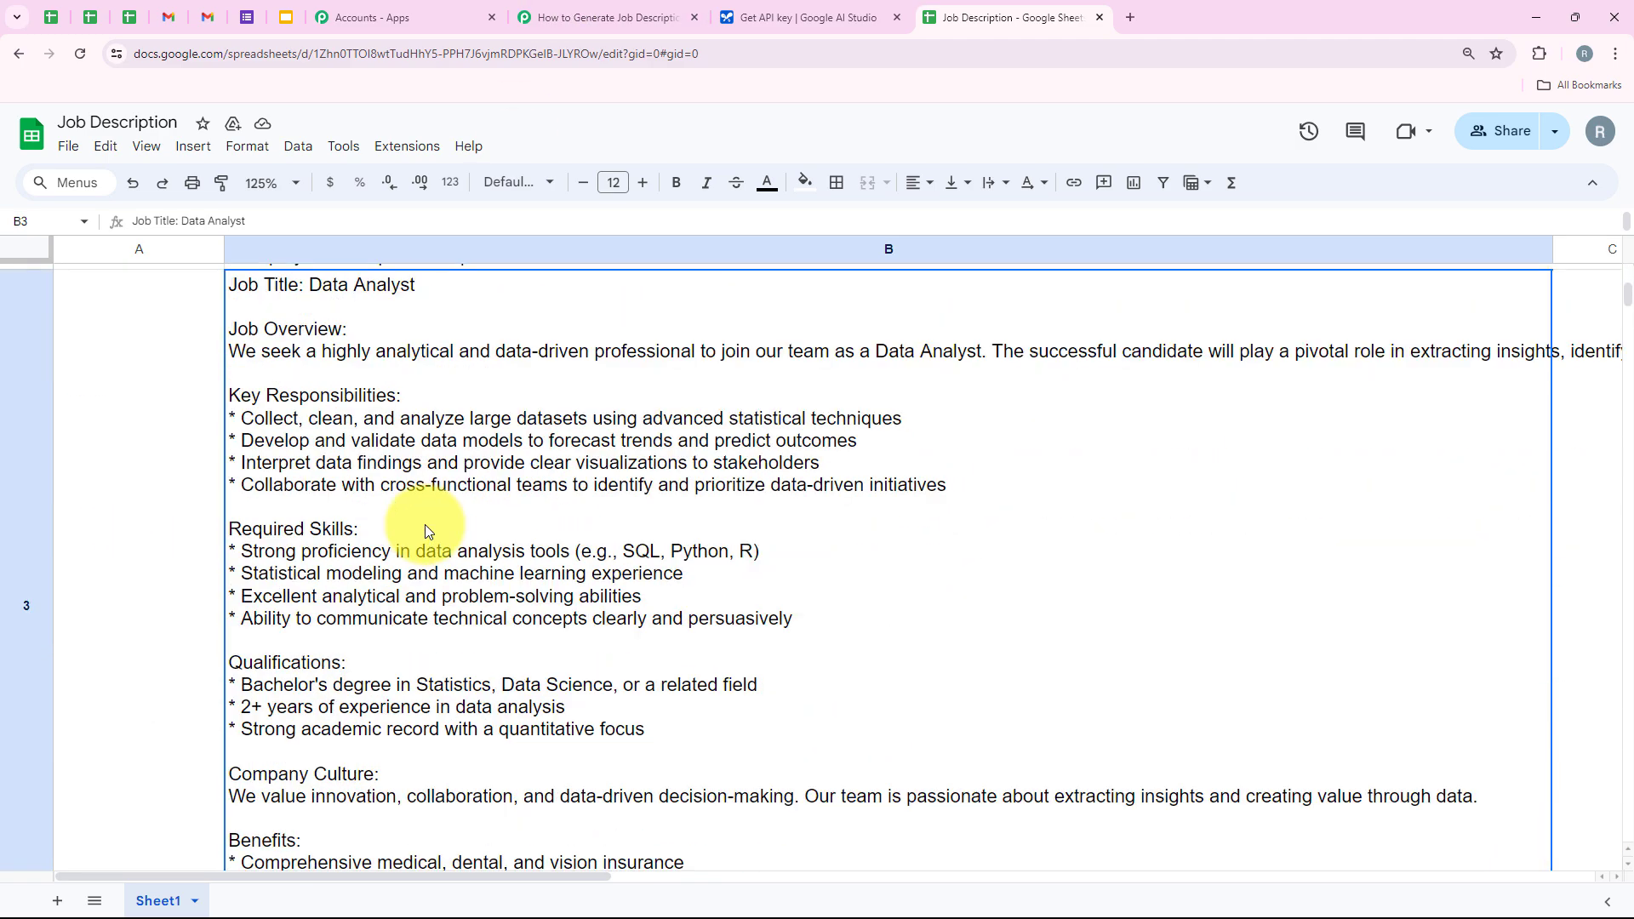
scroll(426, 524, "down", 1)
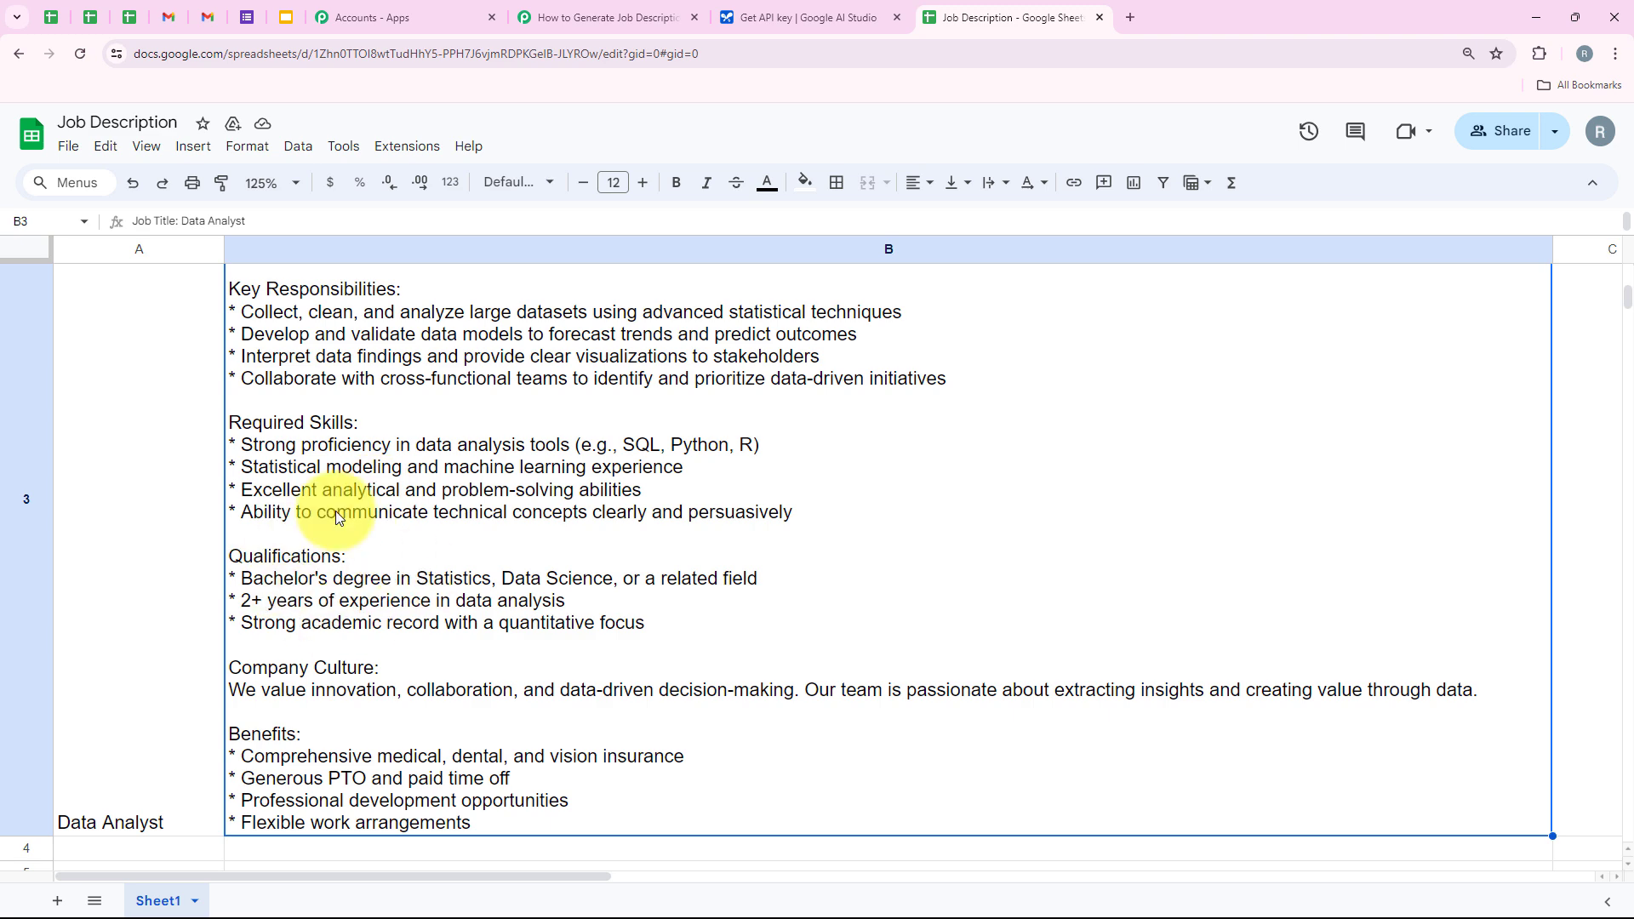
left_click(177, 361)
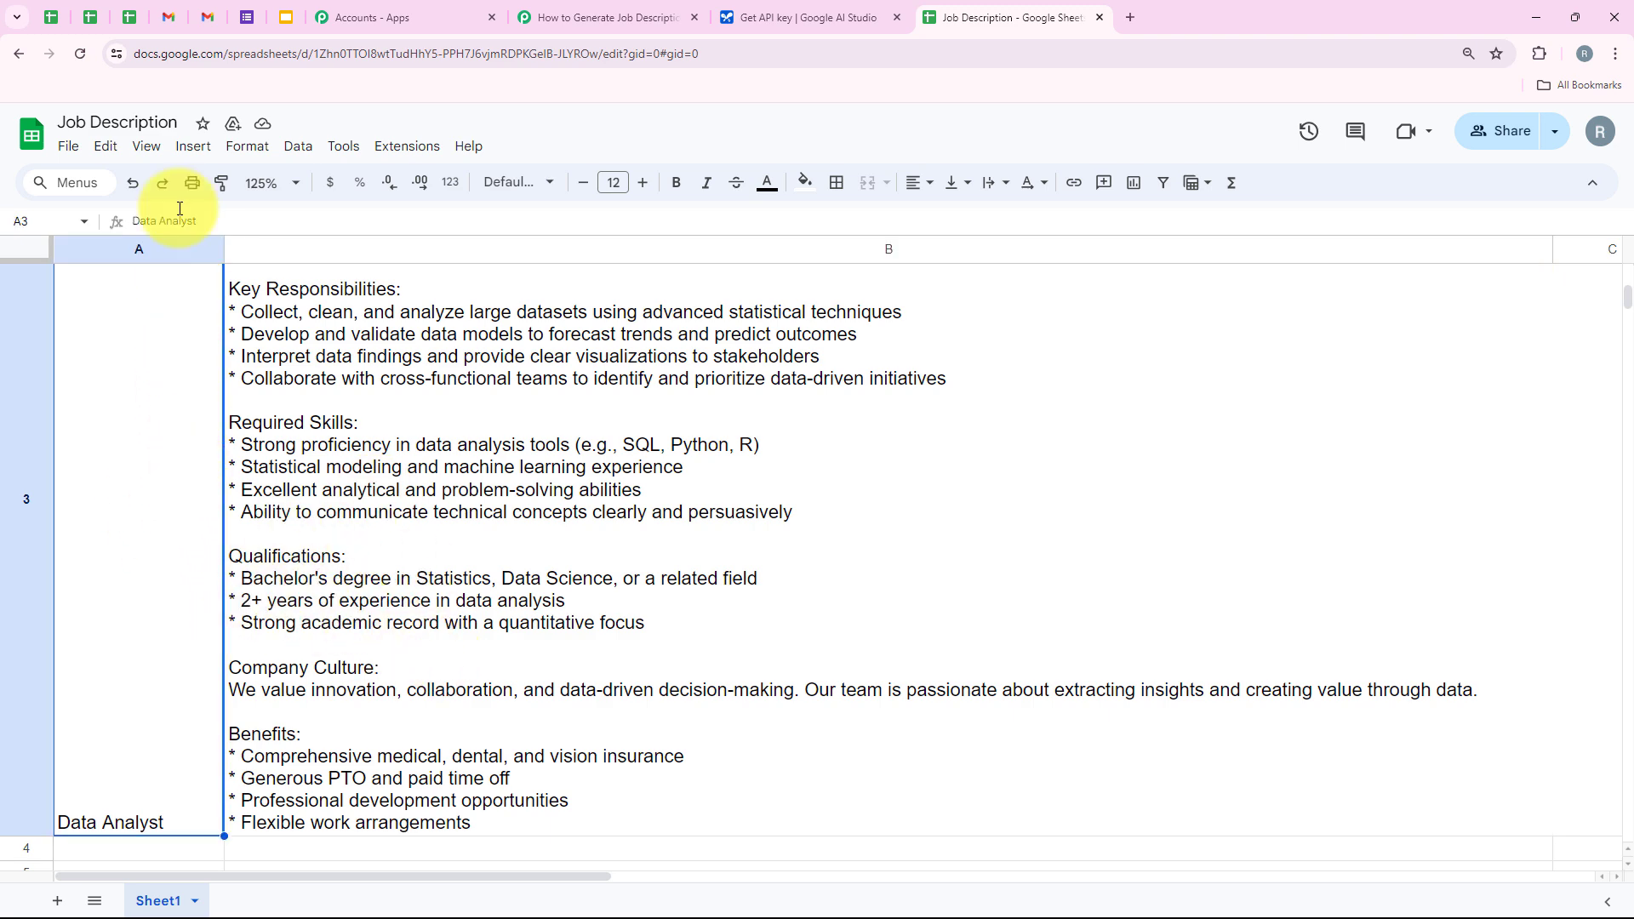
scroll(394, 621, "up", 4)
scroll(426, 621, "down", 2)
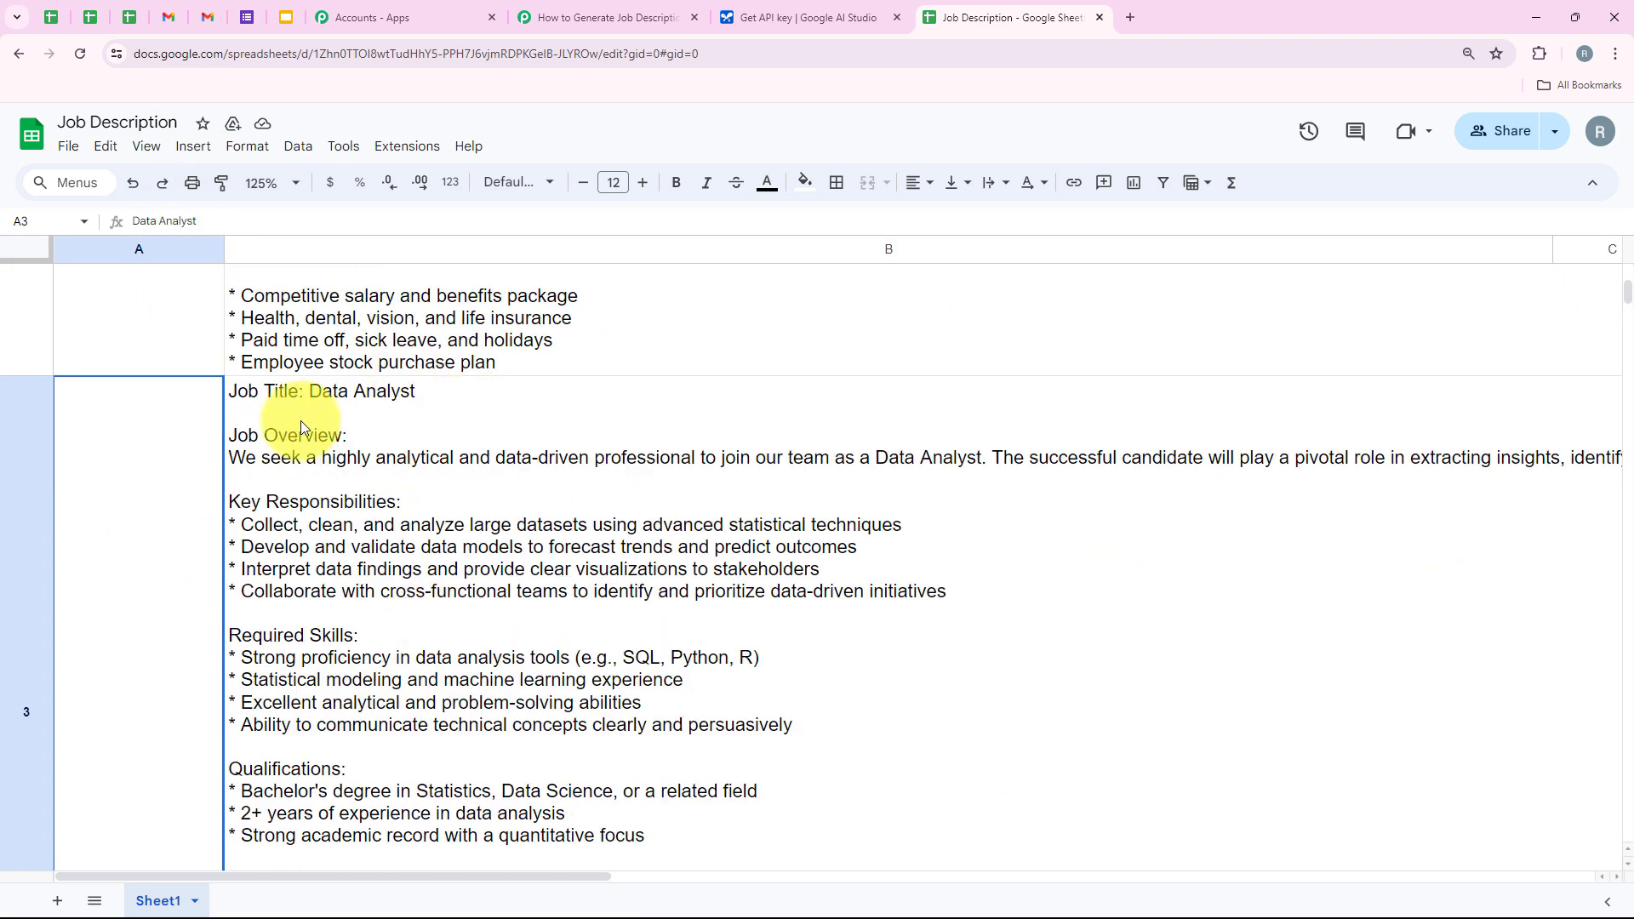
scroll(472, 611, "down", 1)
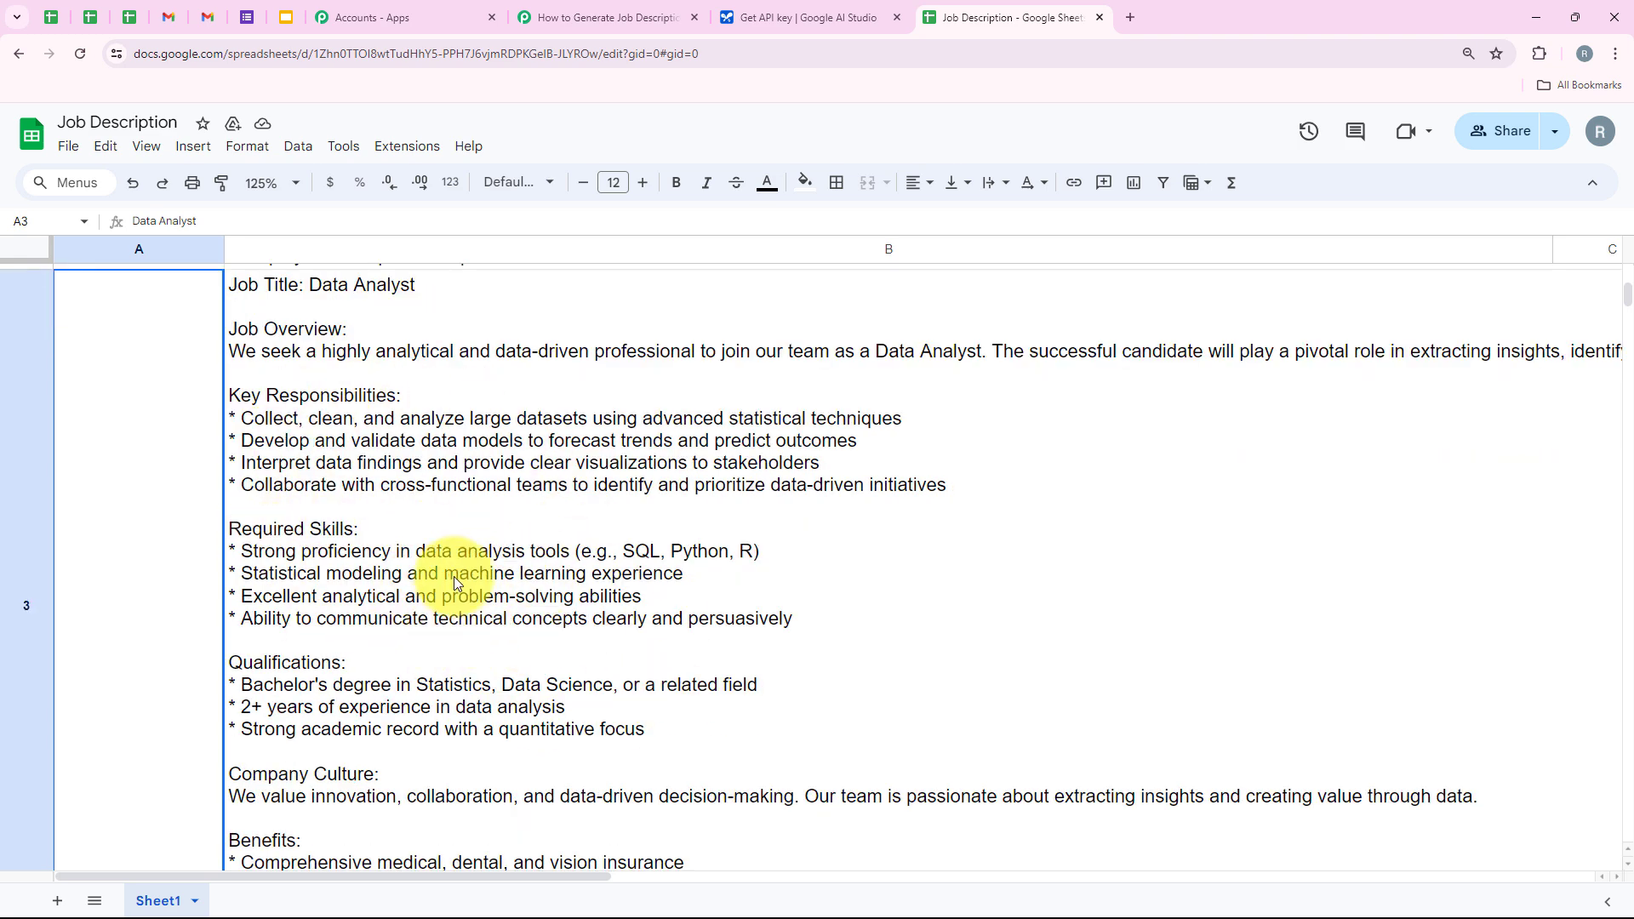
scroll(453, 579, "down", 1)
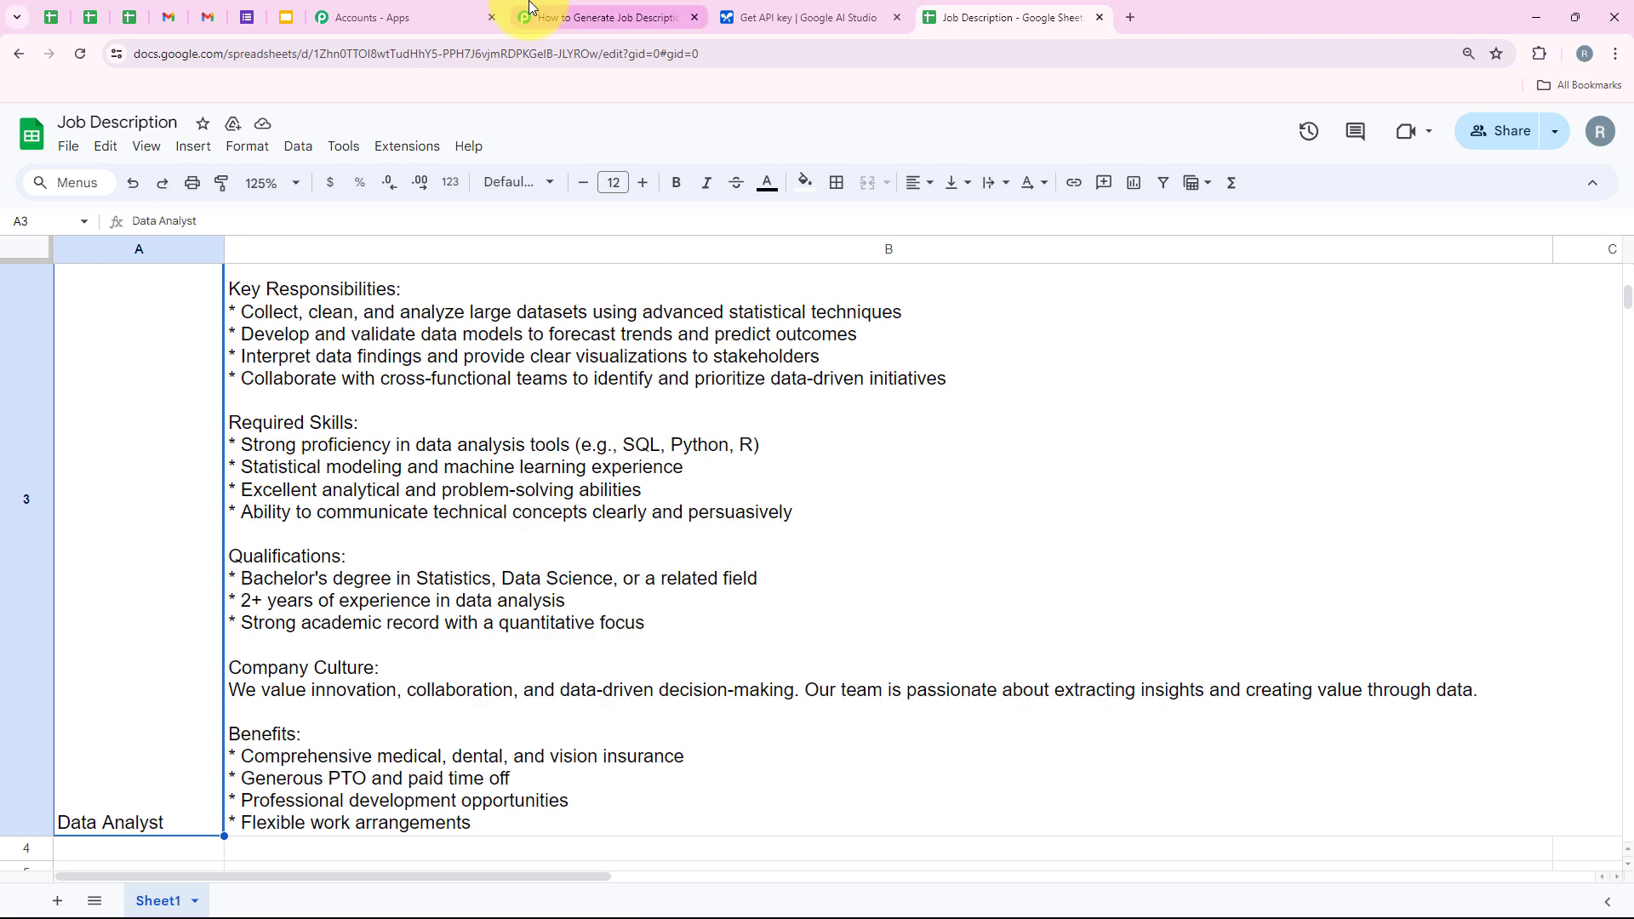
- Return to the Pabbly Connect workflow and review its order from the Google Sheets trigger to the Update Cell Value action
left_click(600, 17)
scroll(269, 523, "down", 4)
scroll(271, 526, "up", 3)
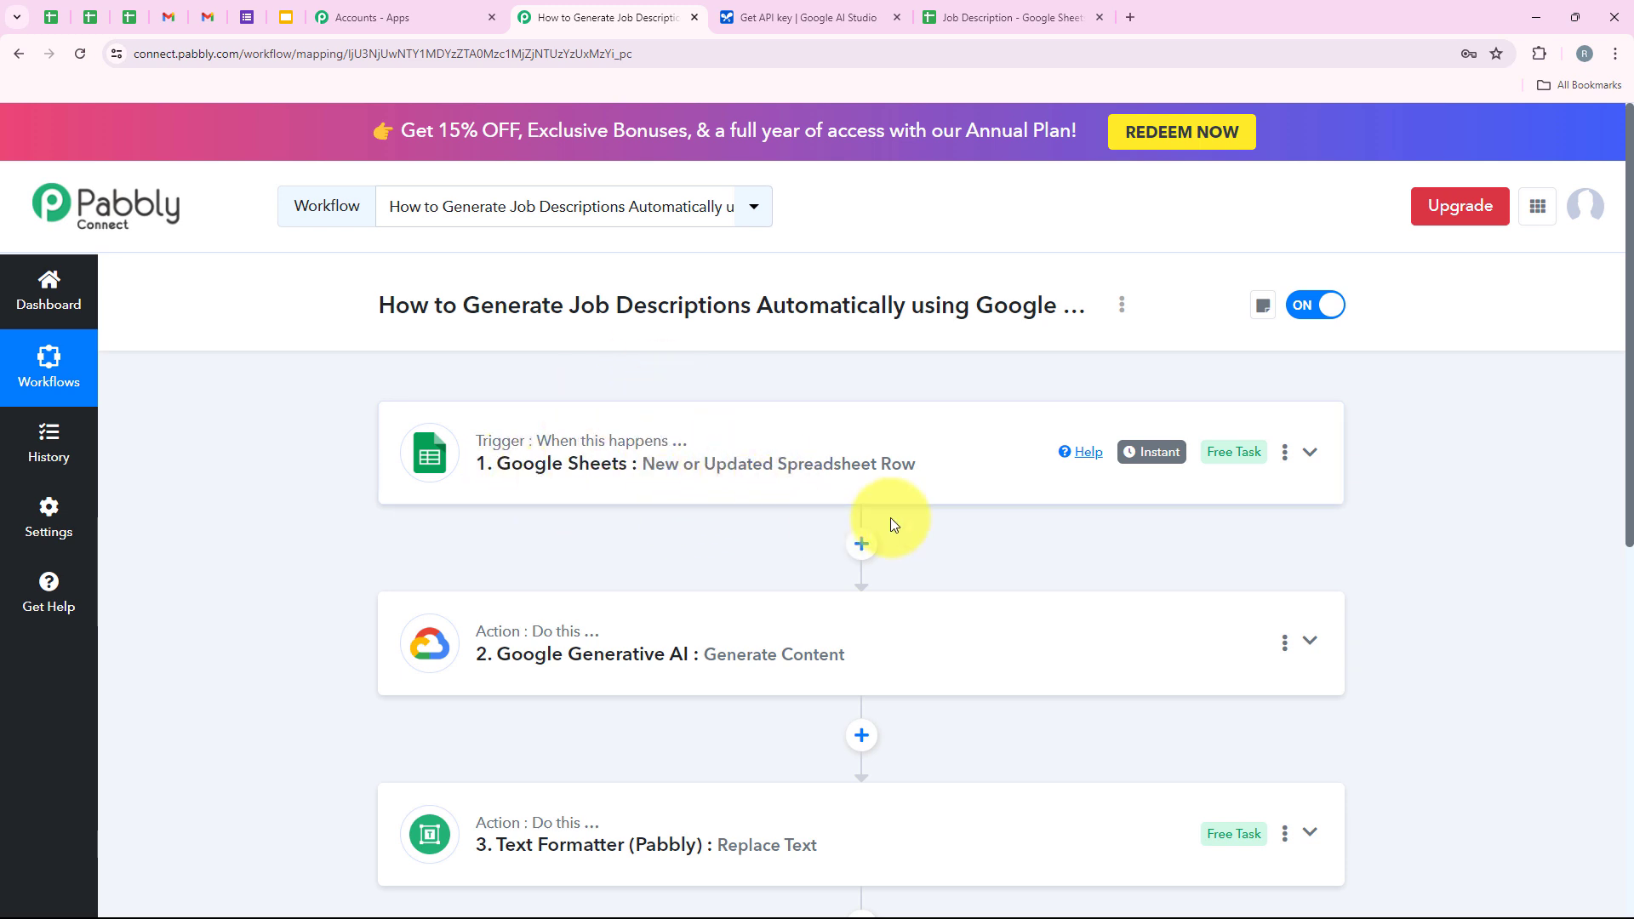
scroll(687, 475, "down", 2)
scroll(467, 595, "down", 3)
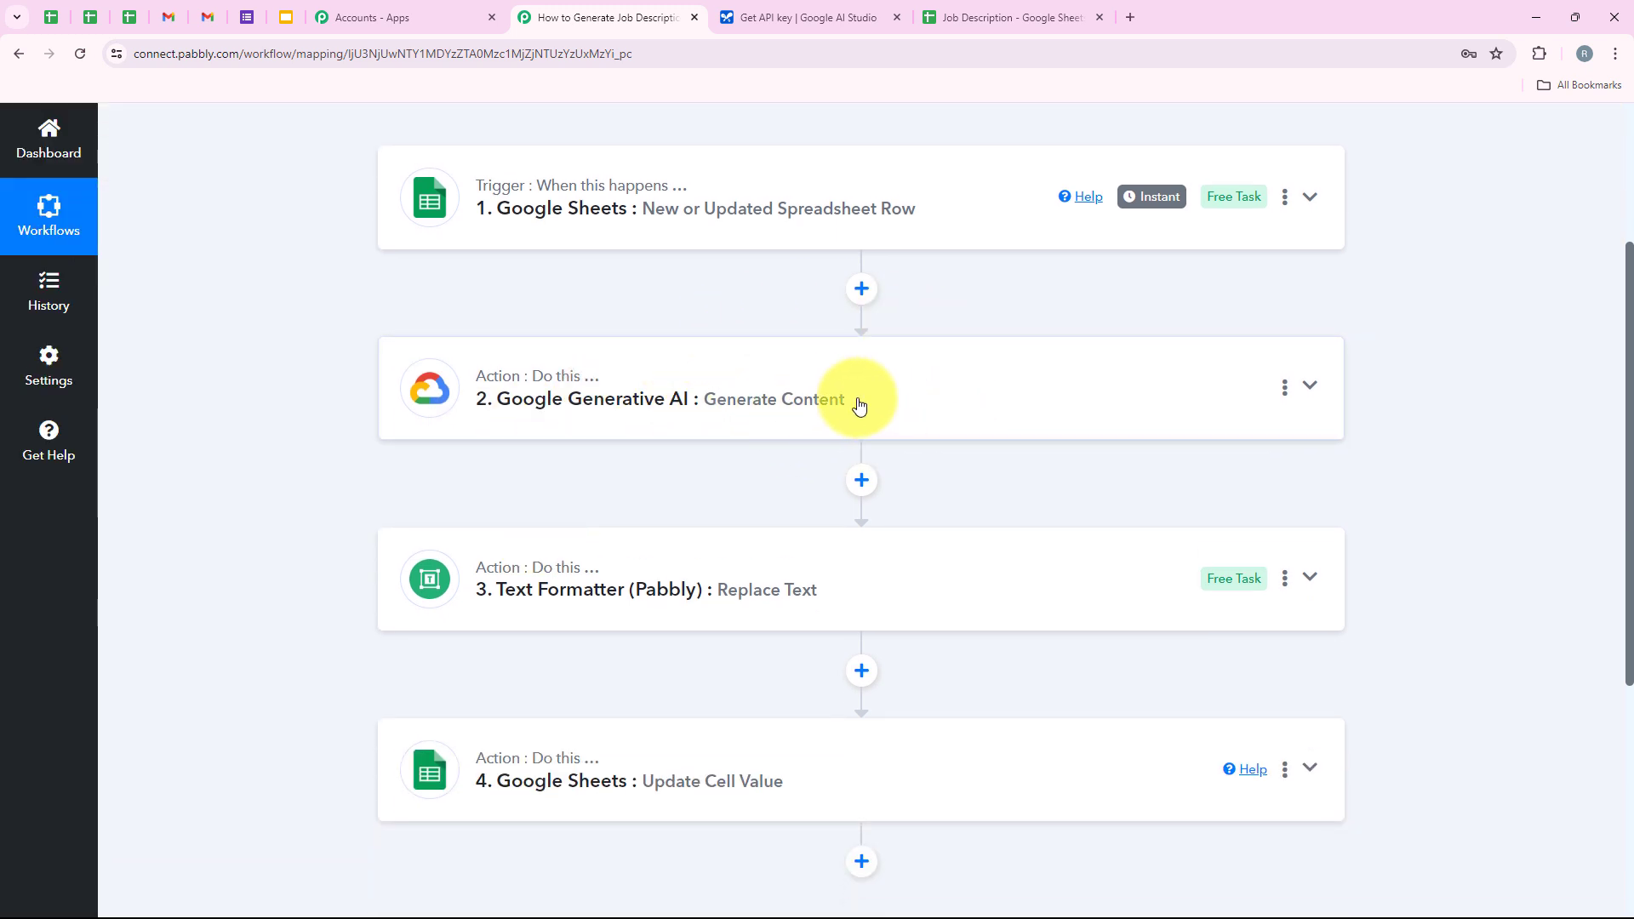
scroll(787, 428, "down", 1)
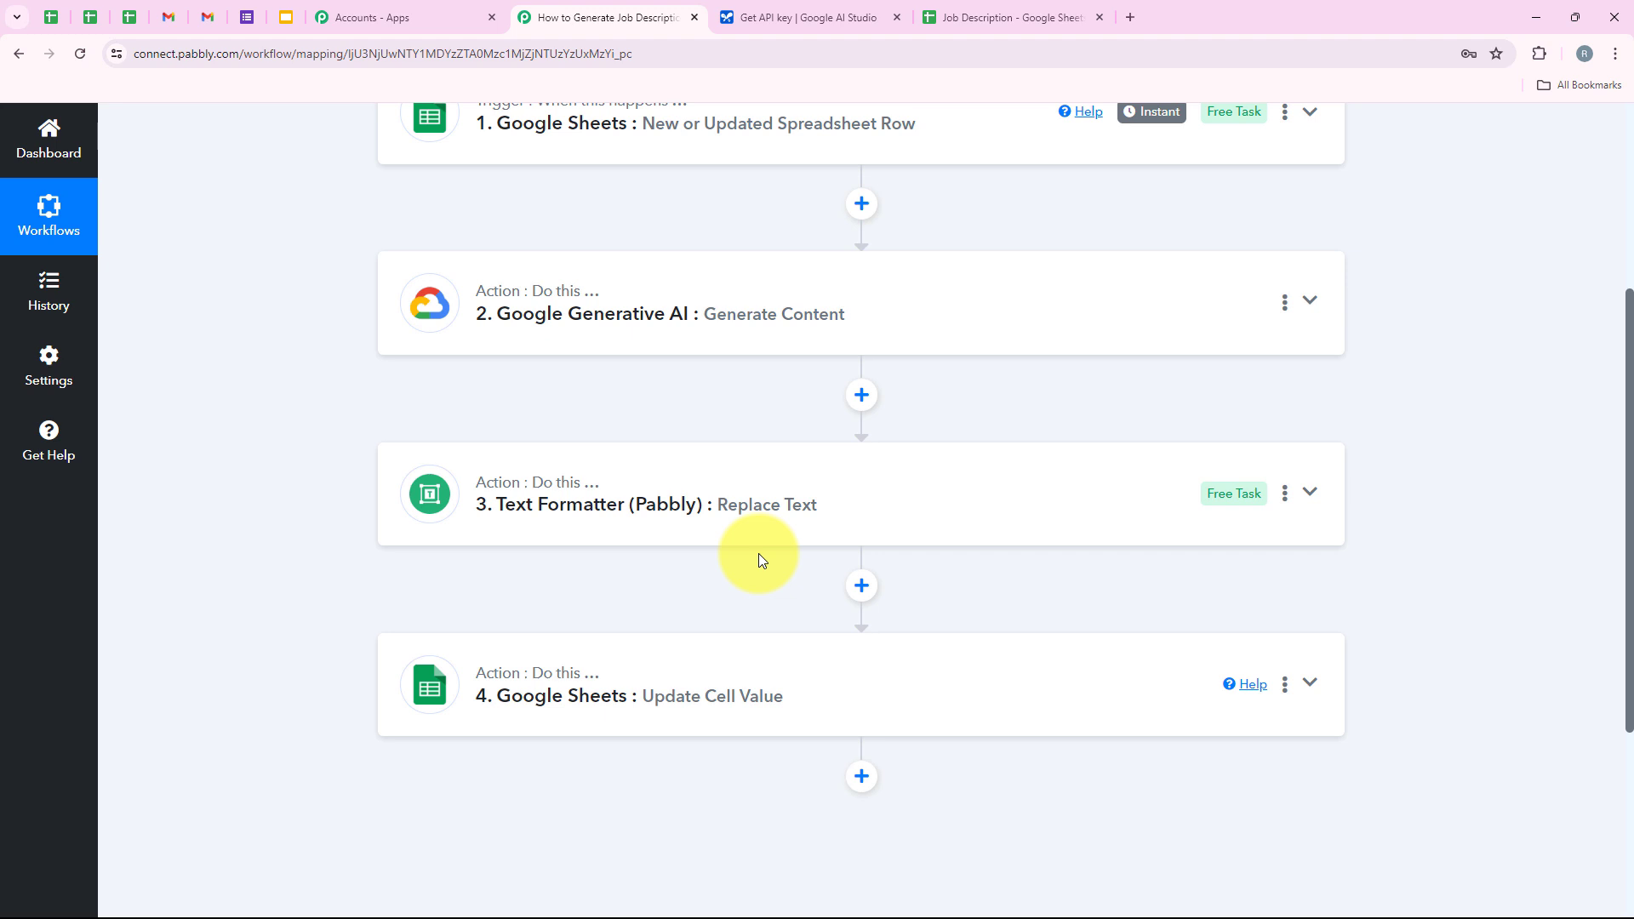
scroll(692, 554, "down", 1)
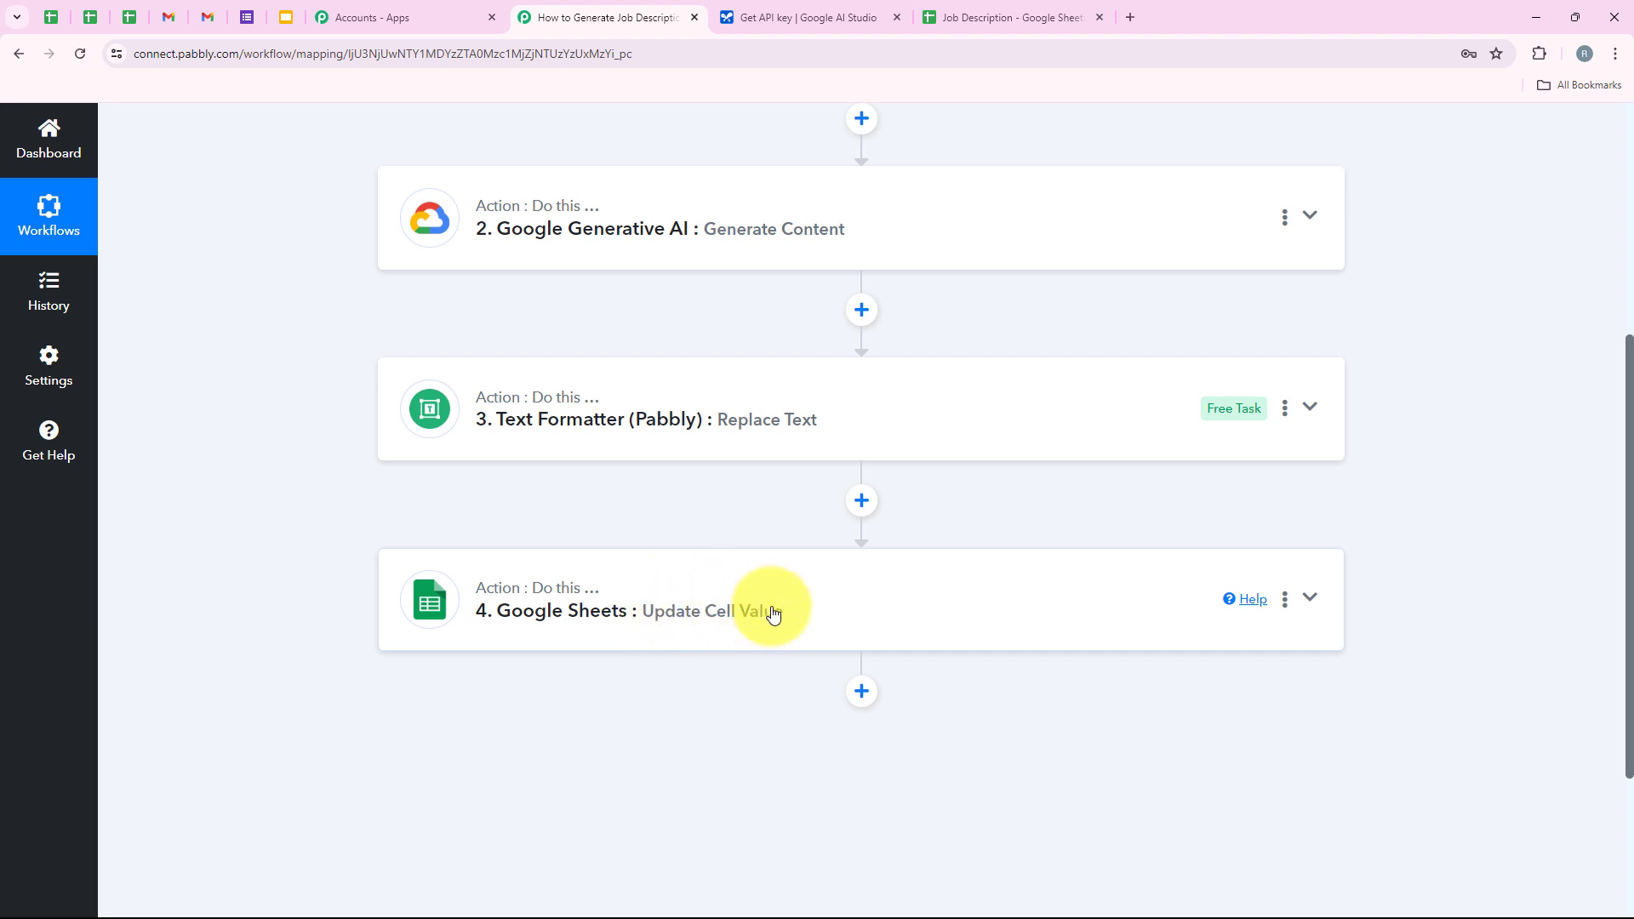
scroll(569, 544, "up", 5)
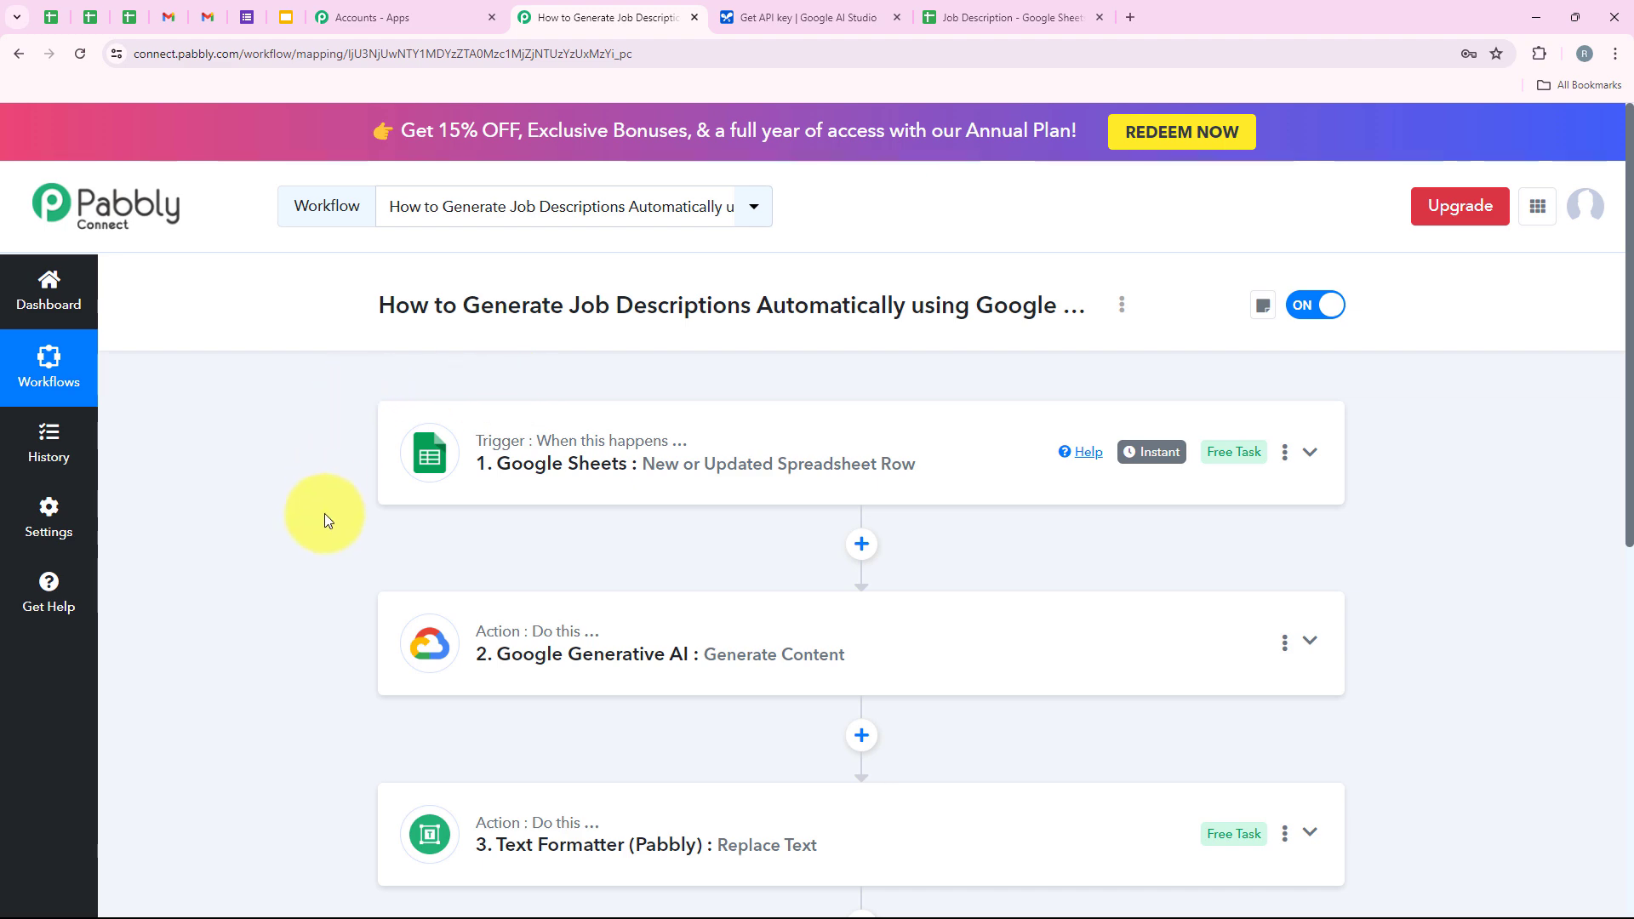
scroll(324, 521, "down", 1)
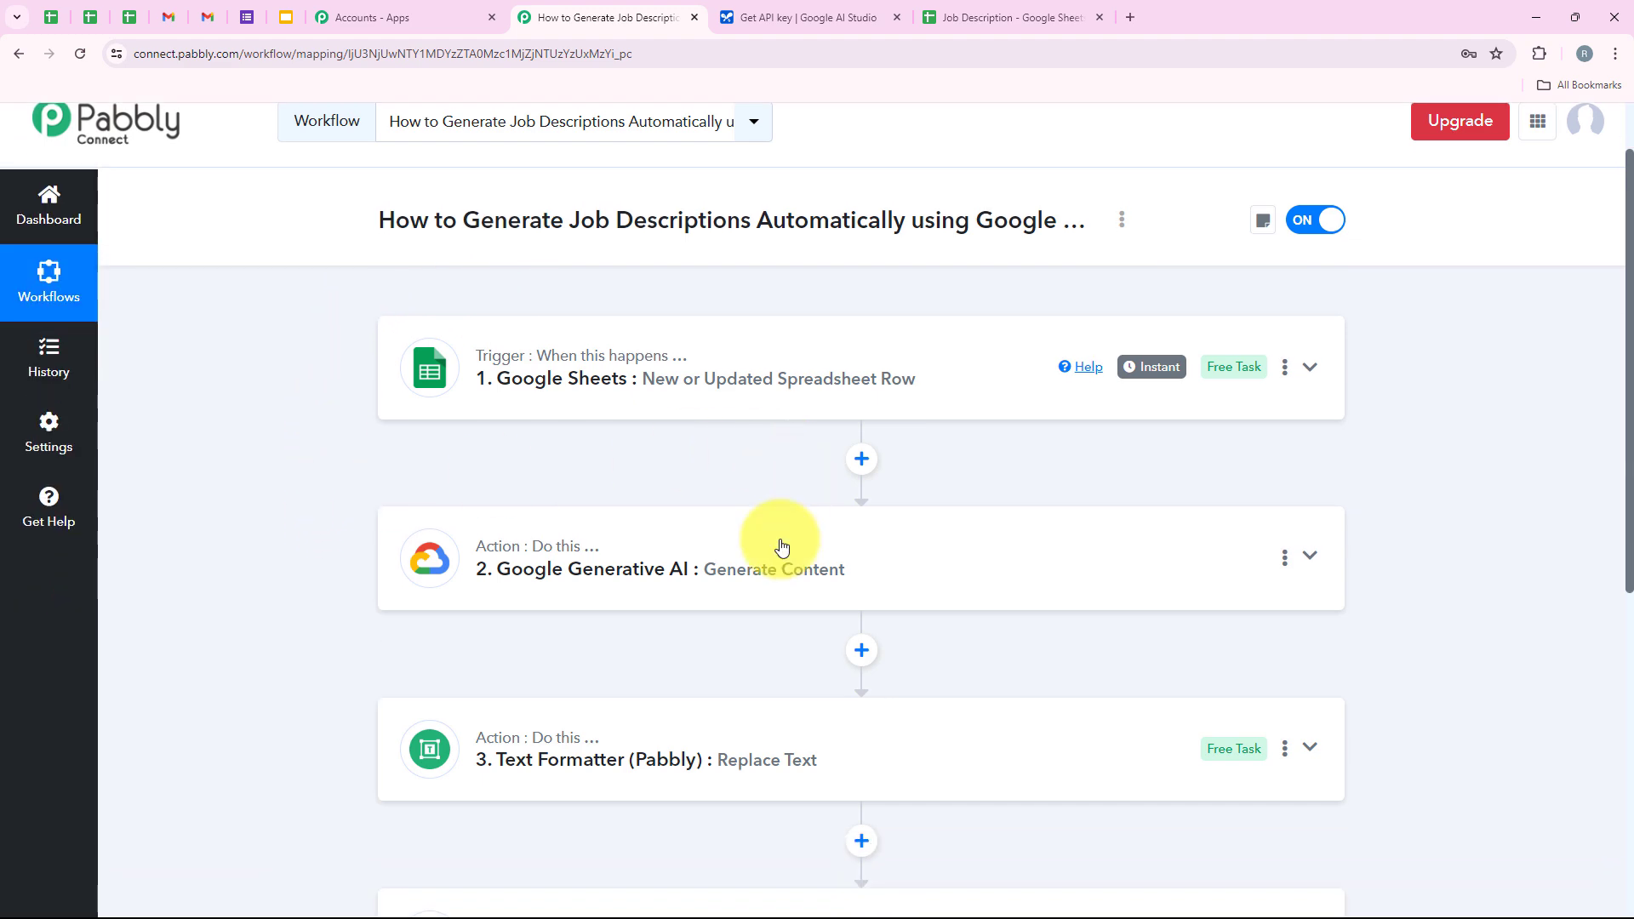
- Open the Google Generative AI step and examine its prompt, model, method and the generated text in its response
left_click(707, 525)
scroll(751, 470, "down", 1)
left_click(667, 704)
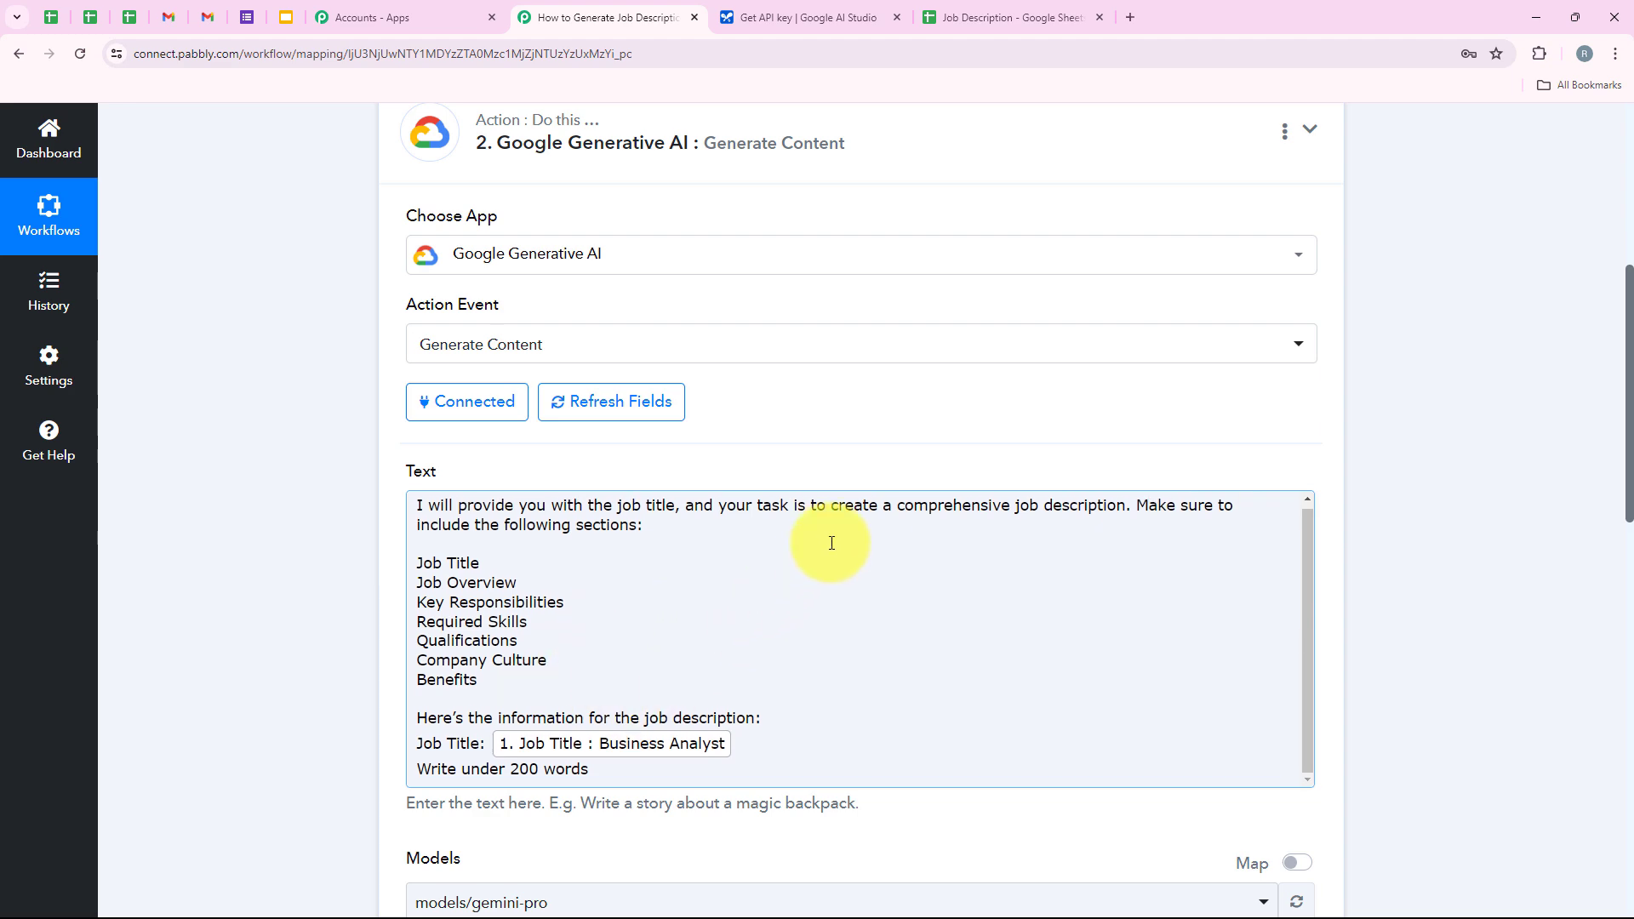
scroll(890, 431, "down", 5)
left_click(521, 756)
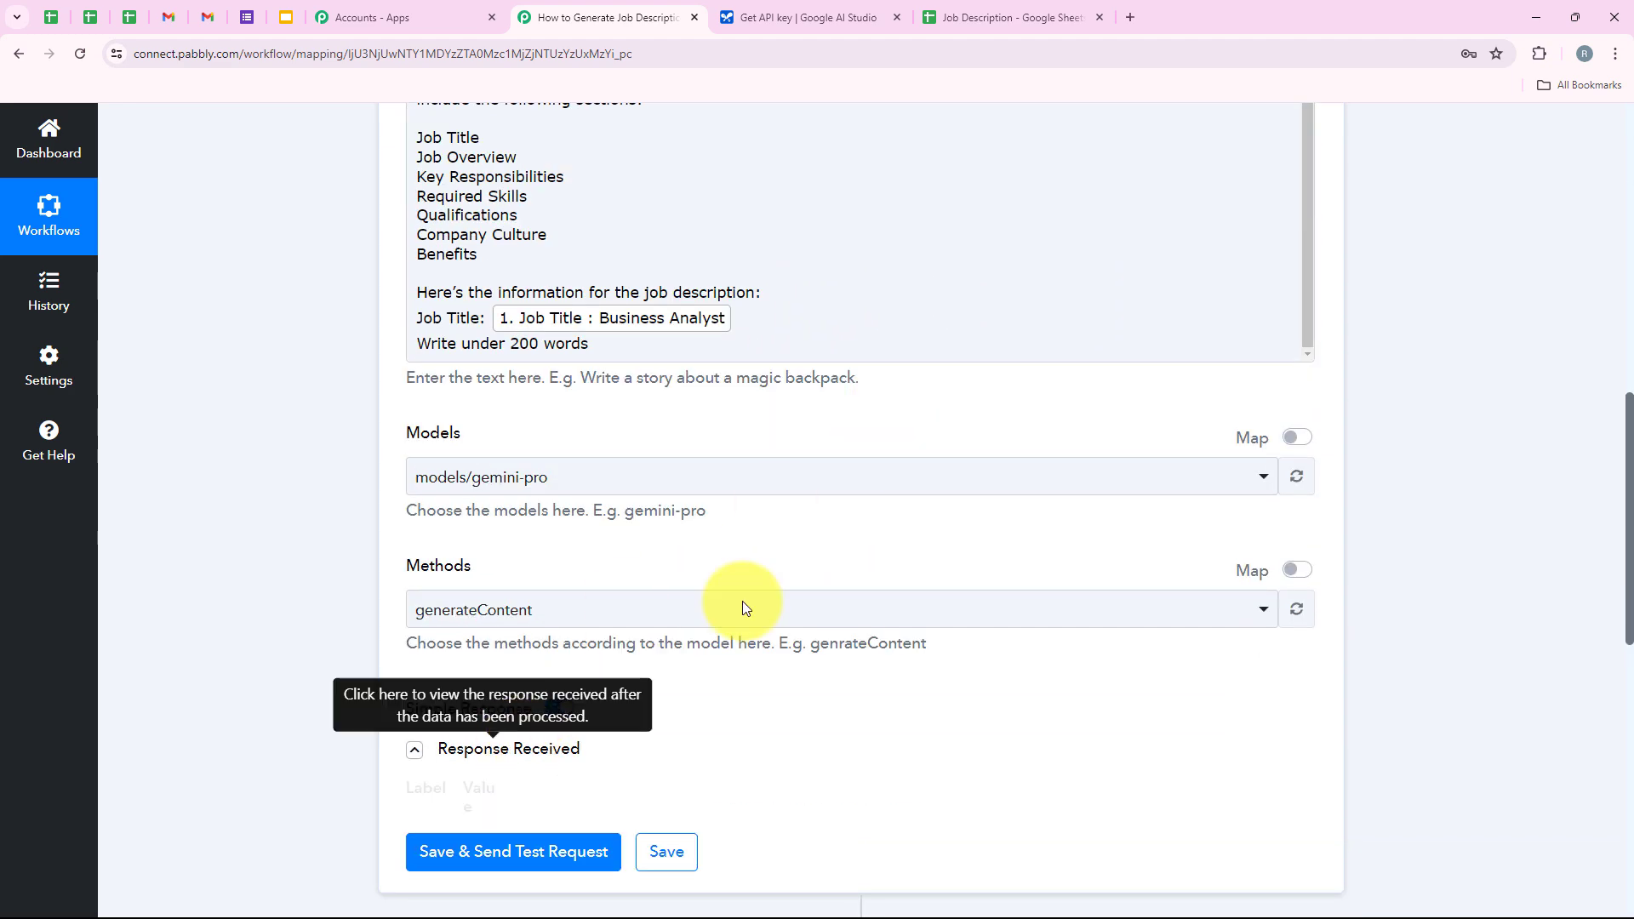
scroll(912, 394, "down", 5)
left_click_drag(1292, 427, 1276, 700)
double_click(1026, 415)
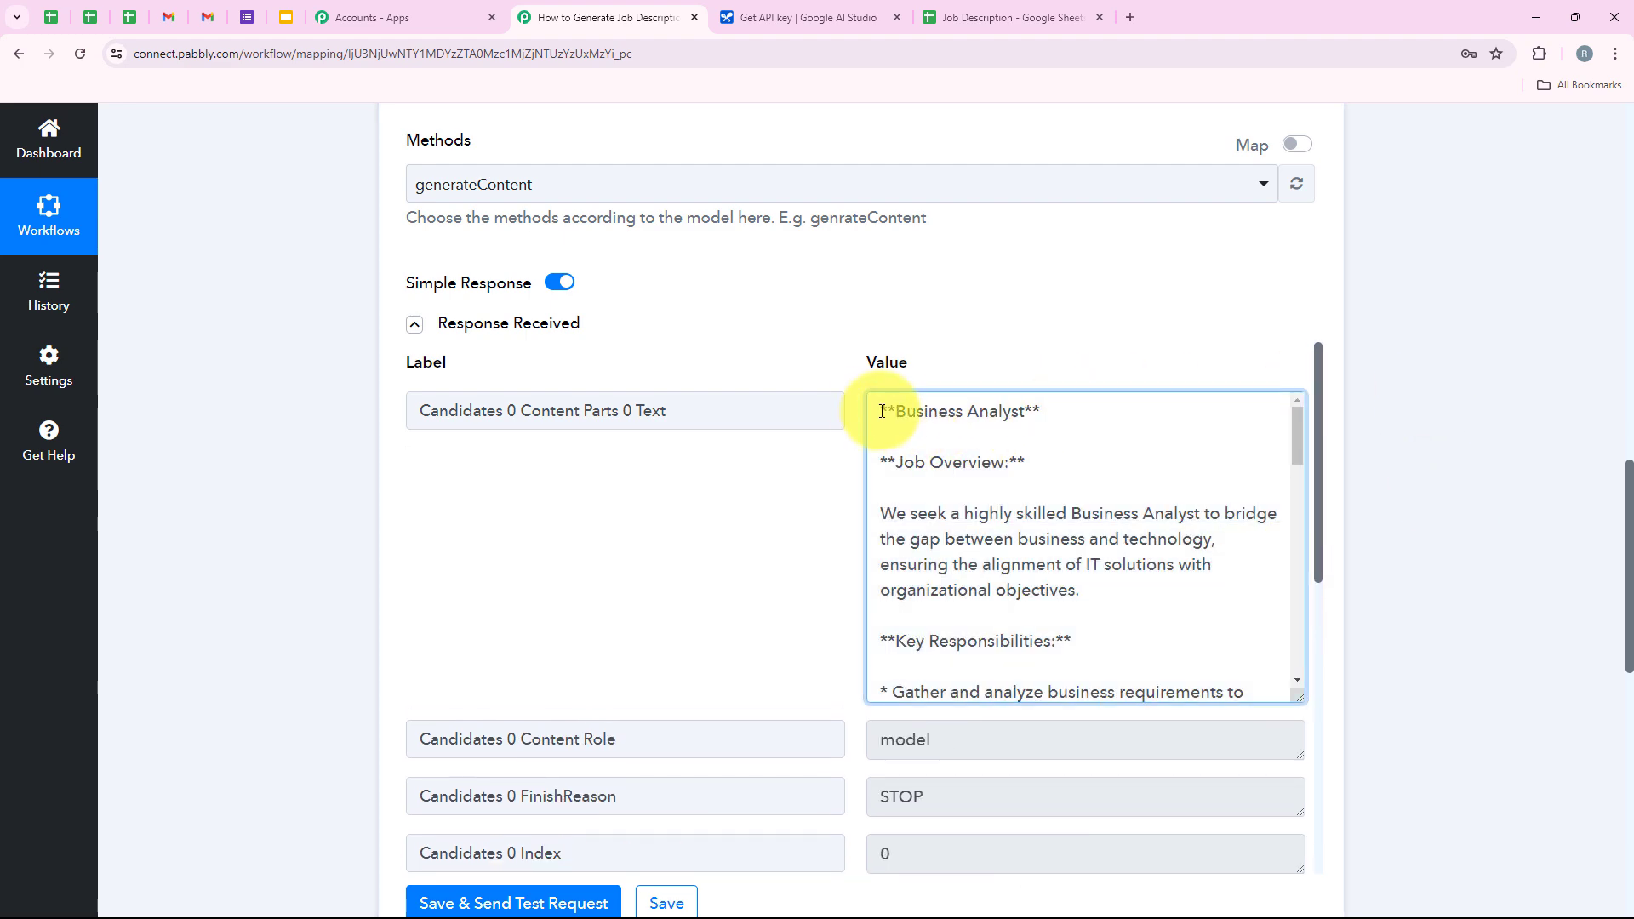
scroll(1521, 438, "down", 4)
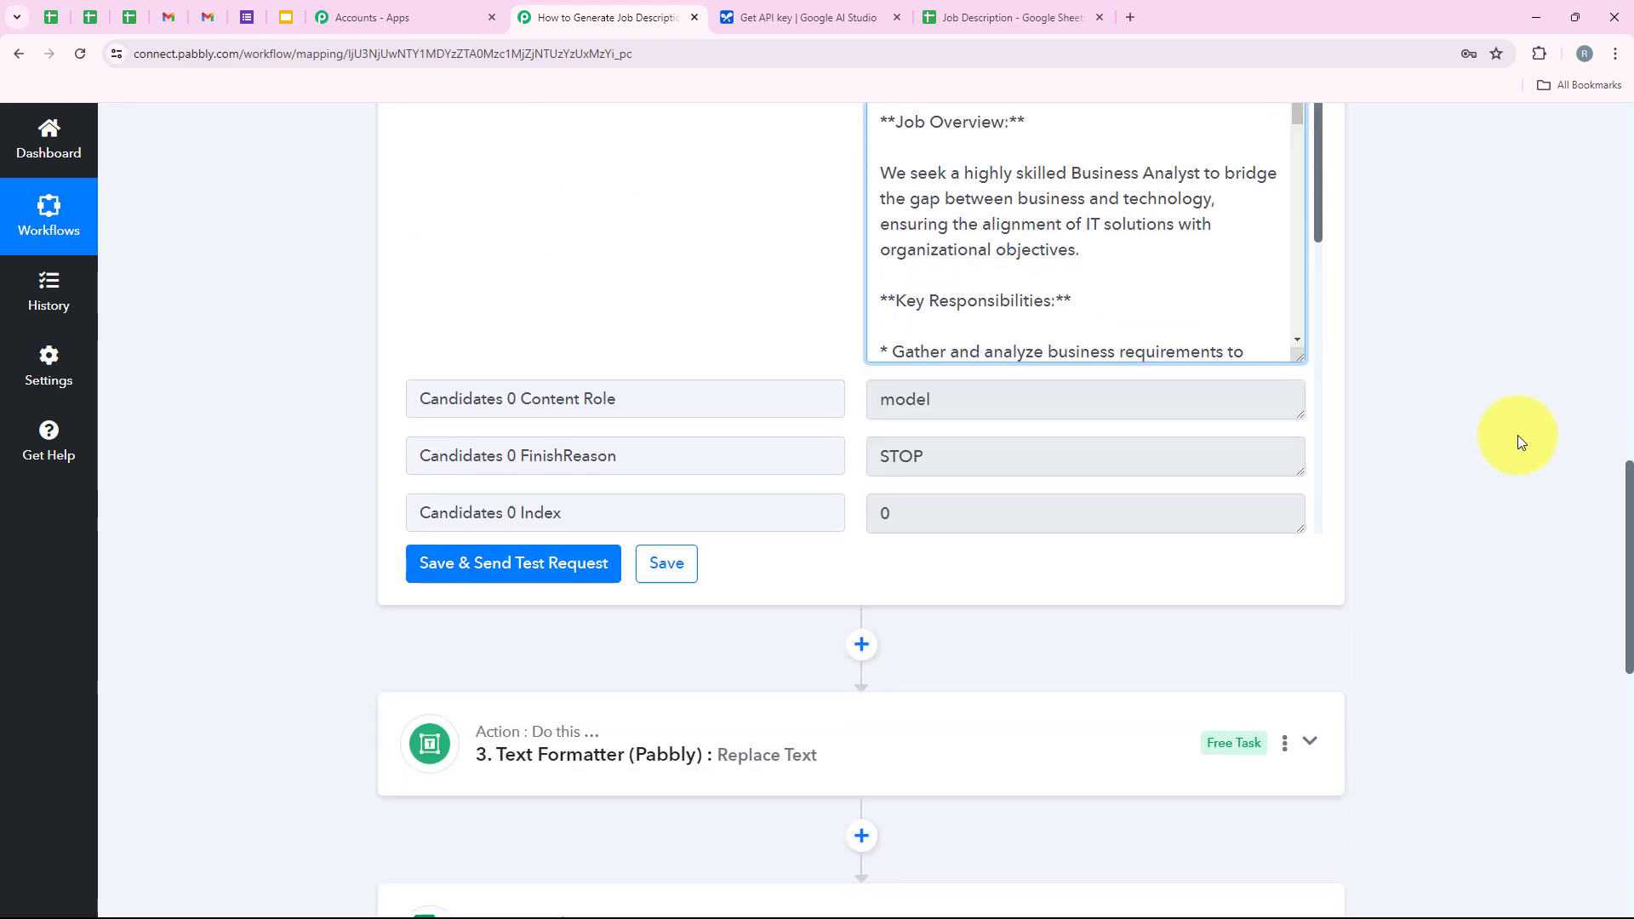
scroll(1518, 436, "down", 2)
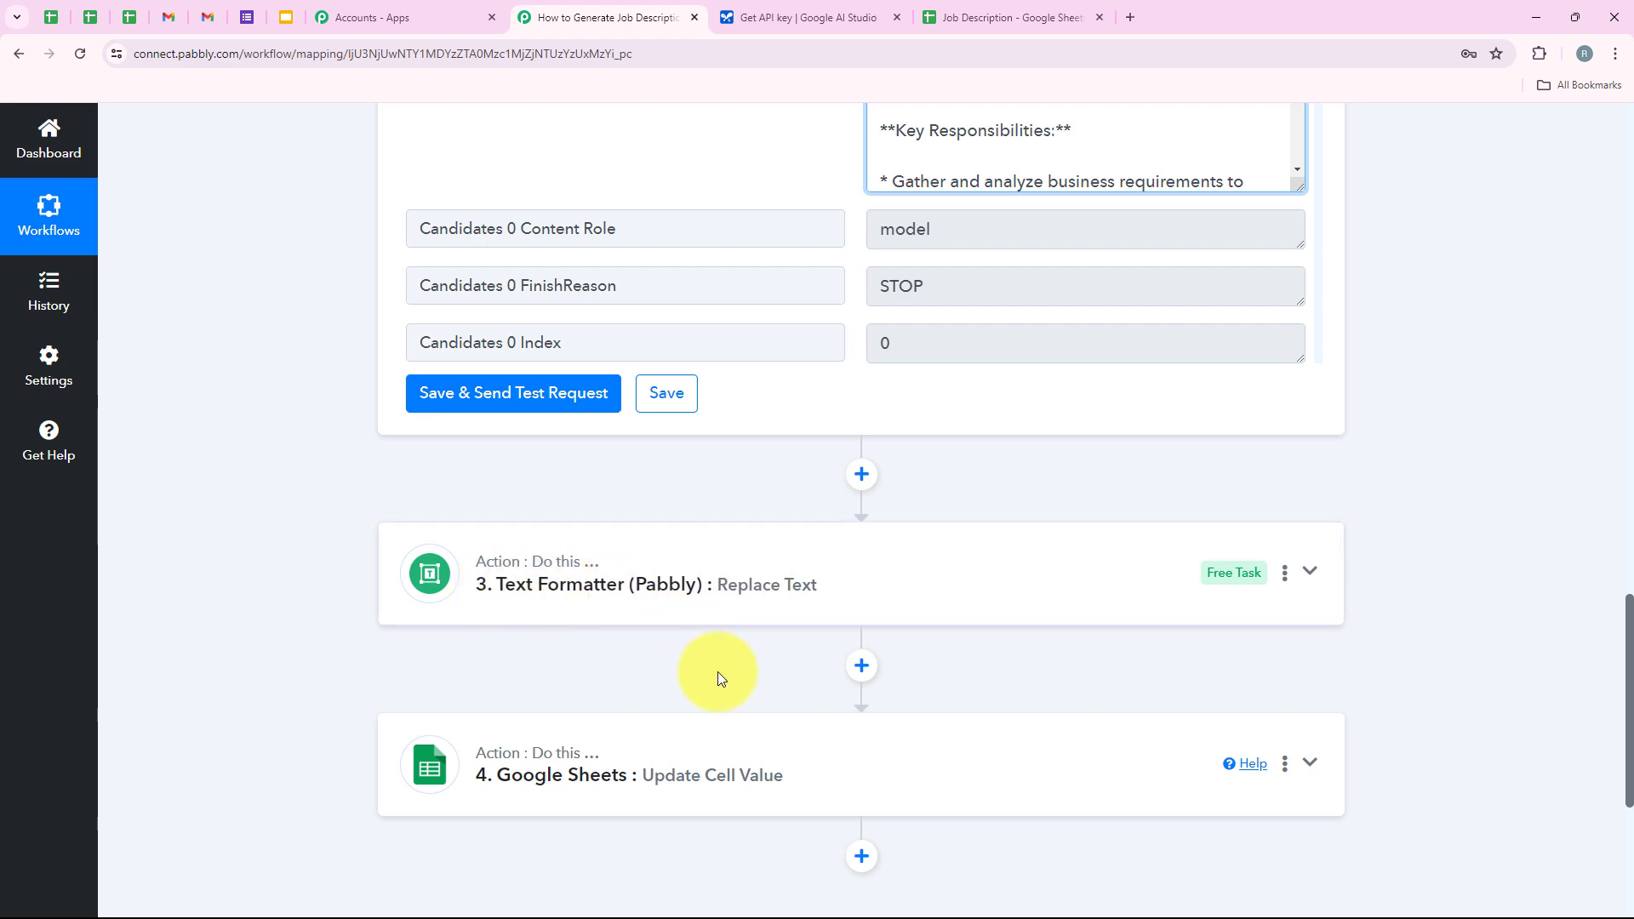
- Open the Text Formatter step and examine its find and replace values and the cleaned text in the Result
scroll(717, 671, "down", 1)
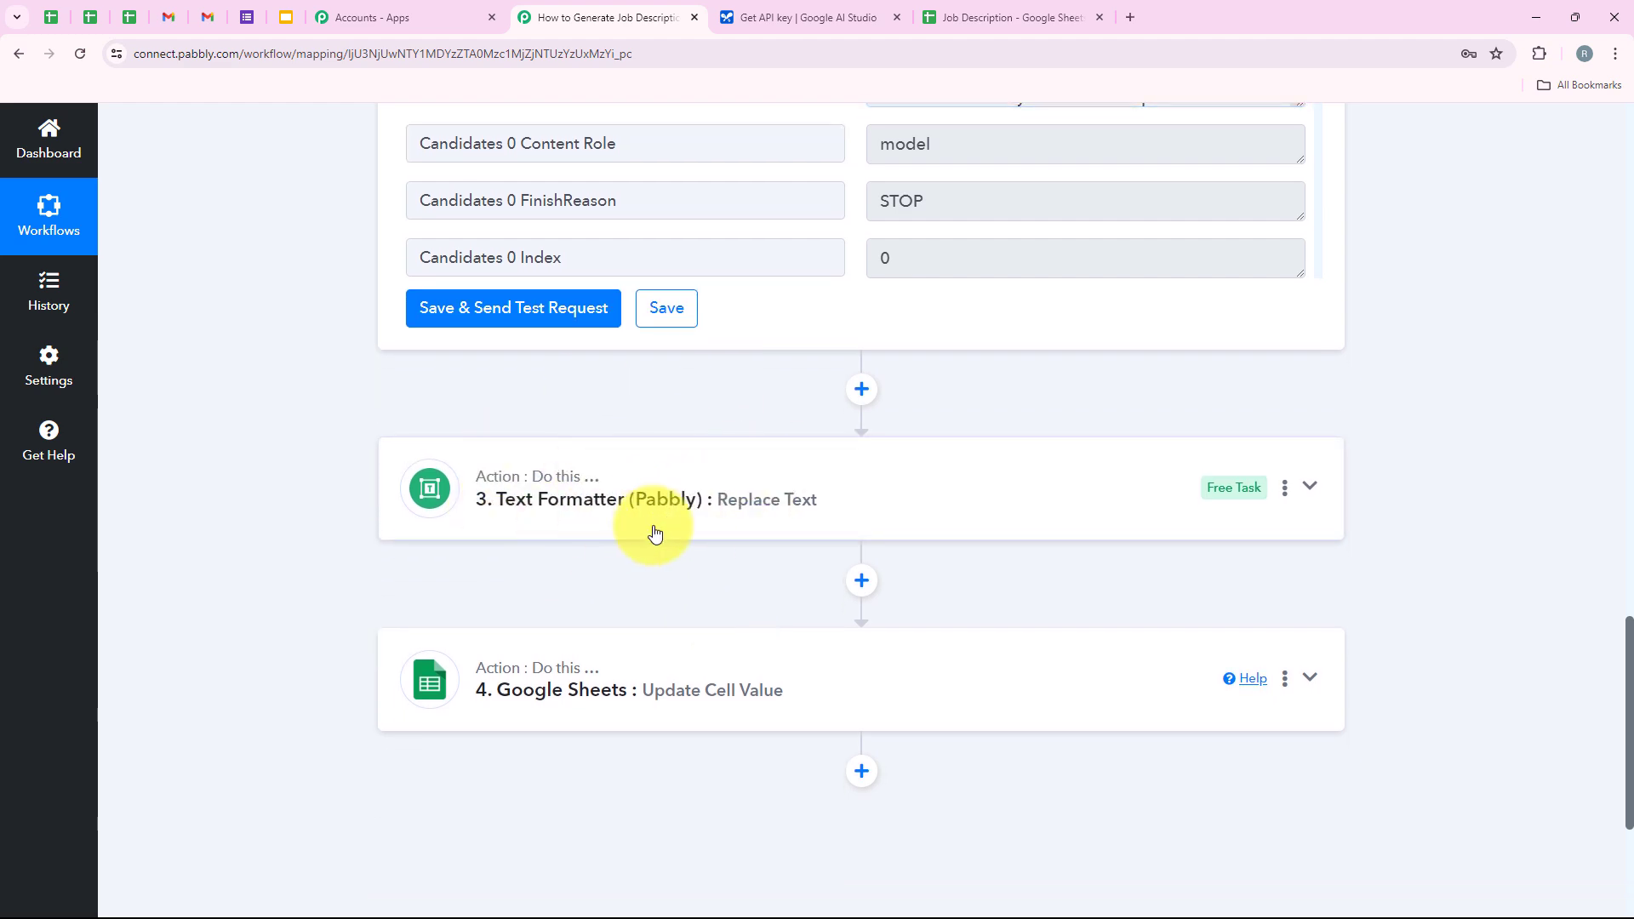
left_click(565, 528)
scroll(1094, 412, "down", 5)
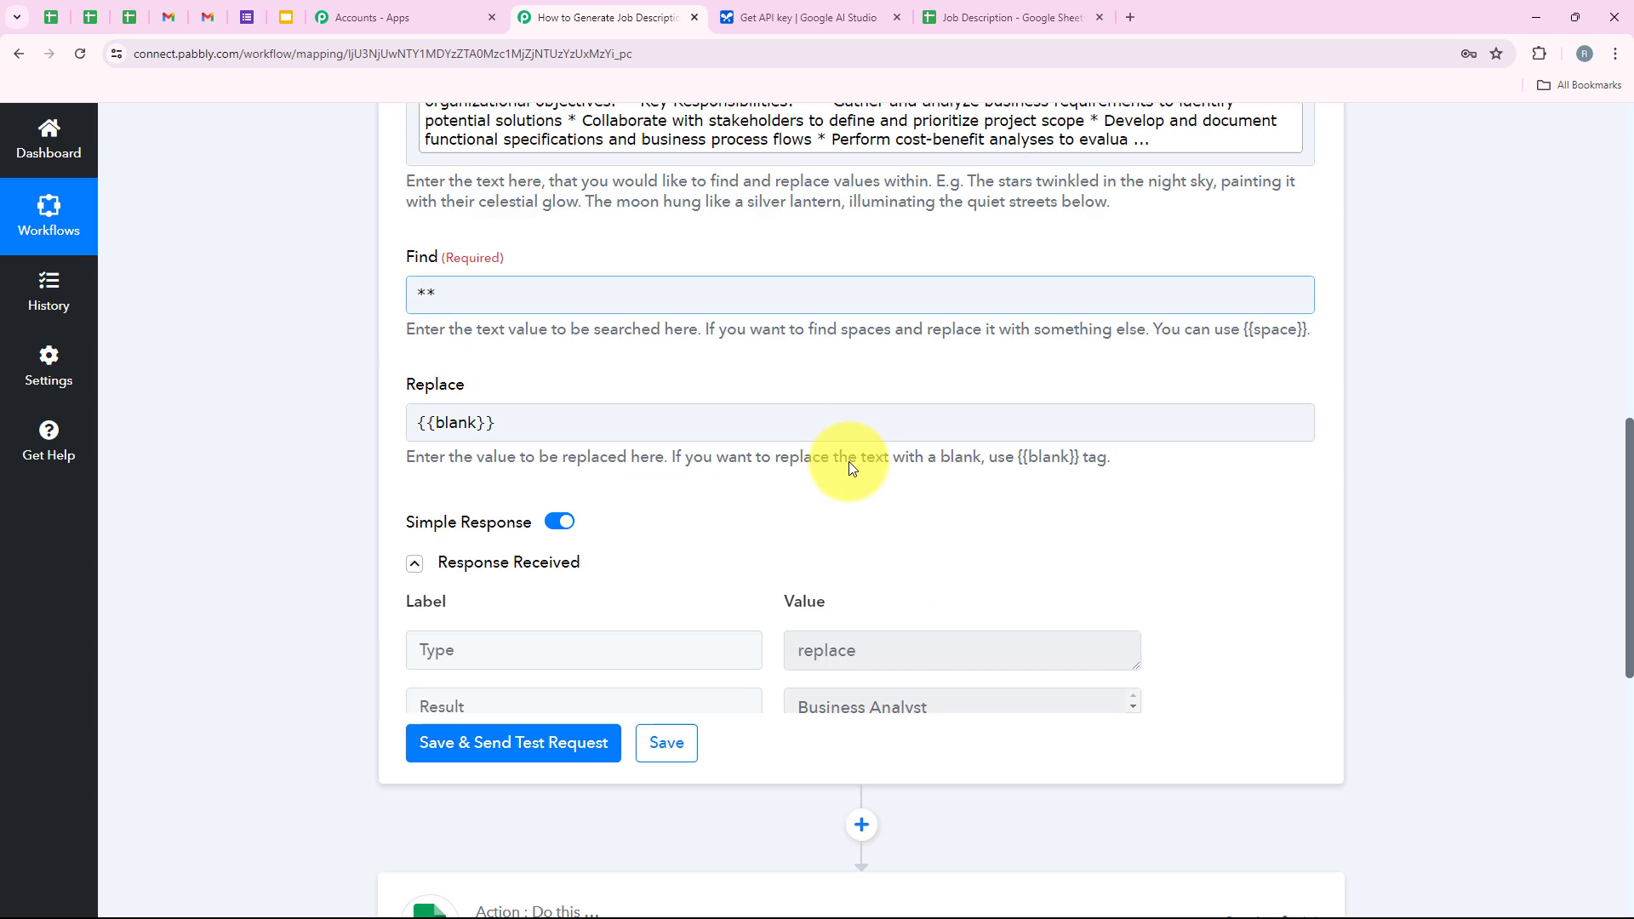
left_click(1303, 553)
left_click(1123, 712)
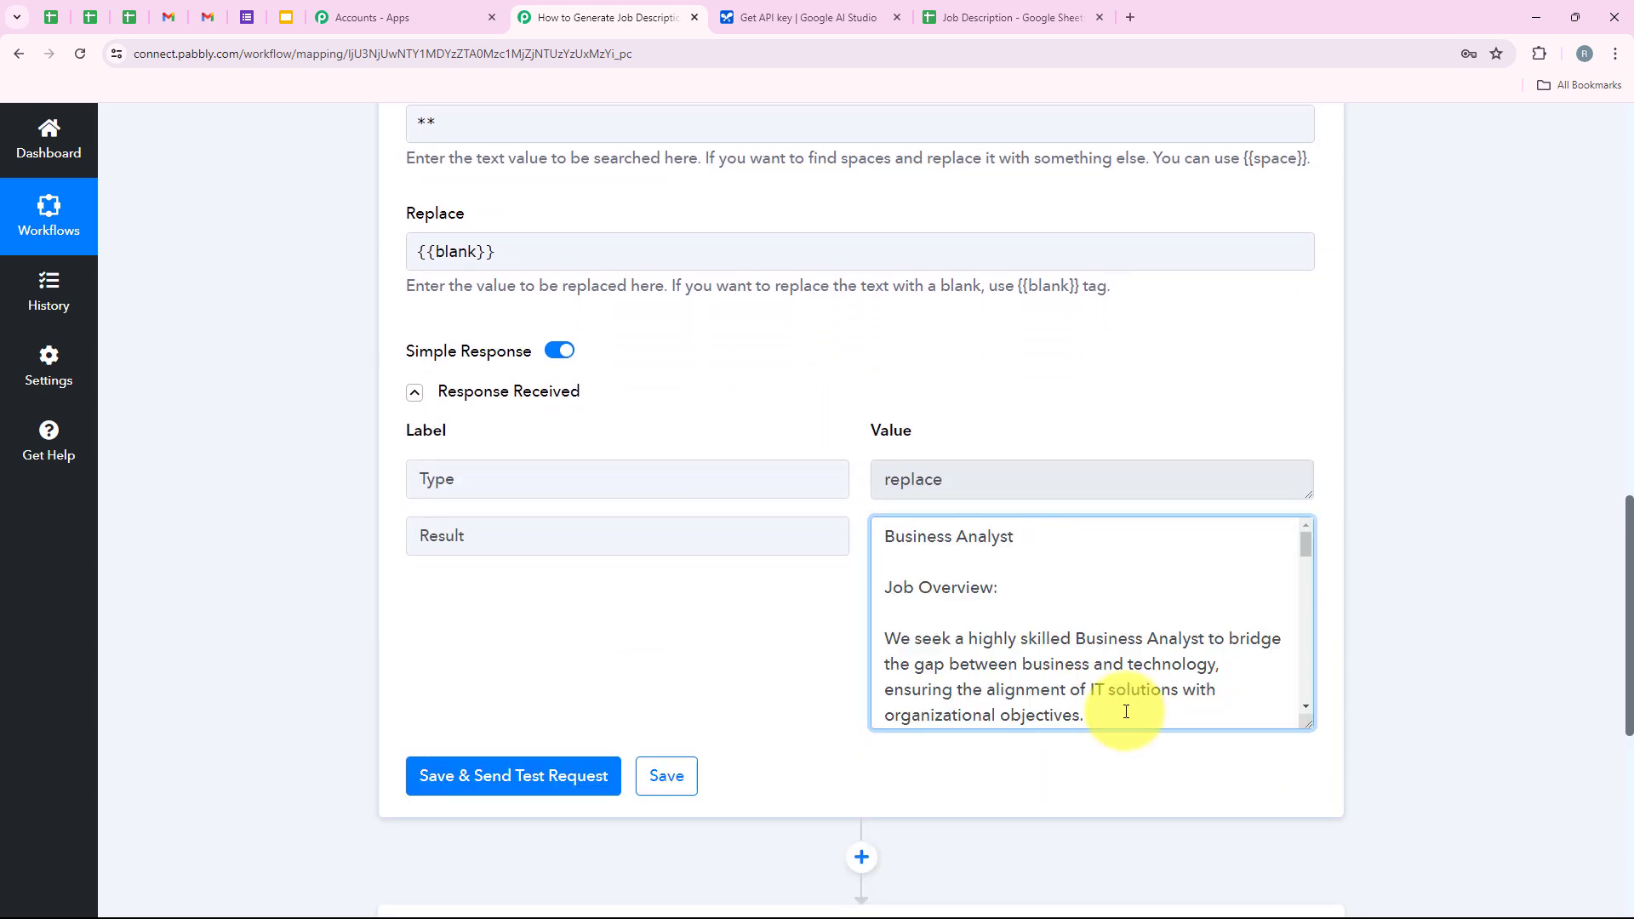
left_click_drag(1123, 711, 916, 534)
left_click(917, 533)
scroll(840, 406, "down", 5)
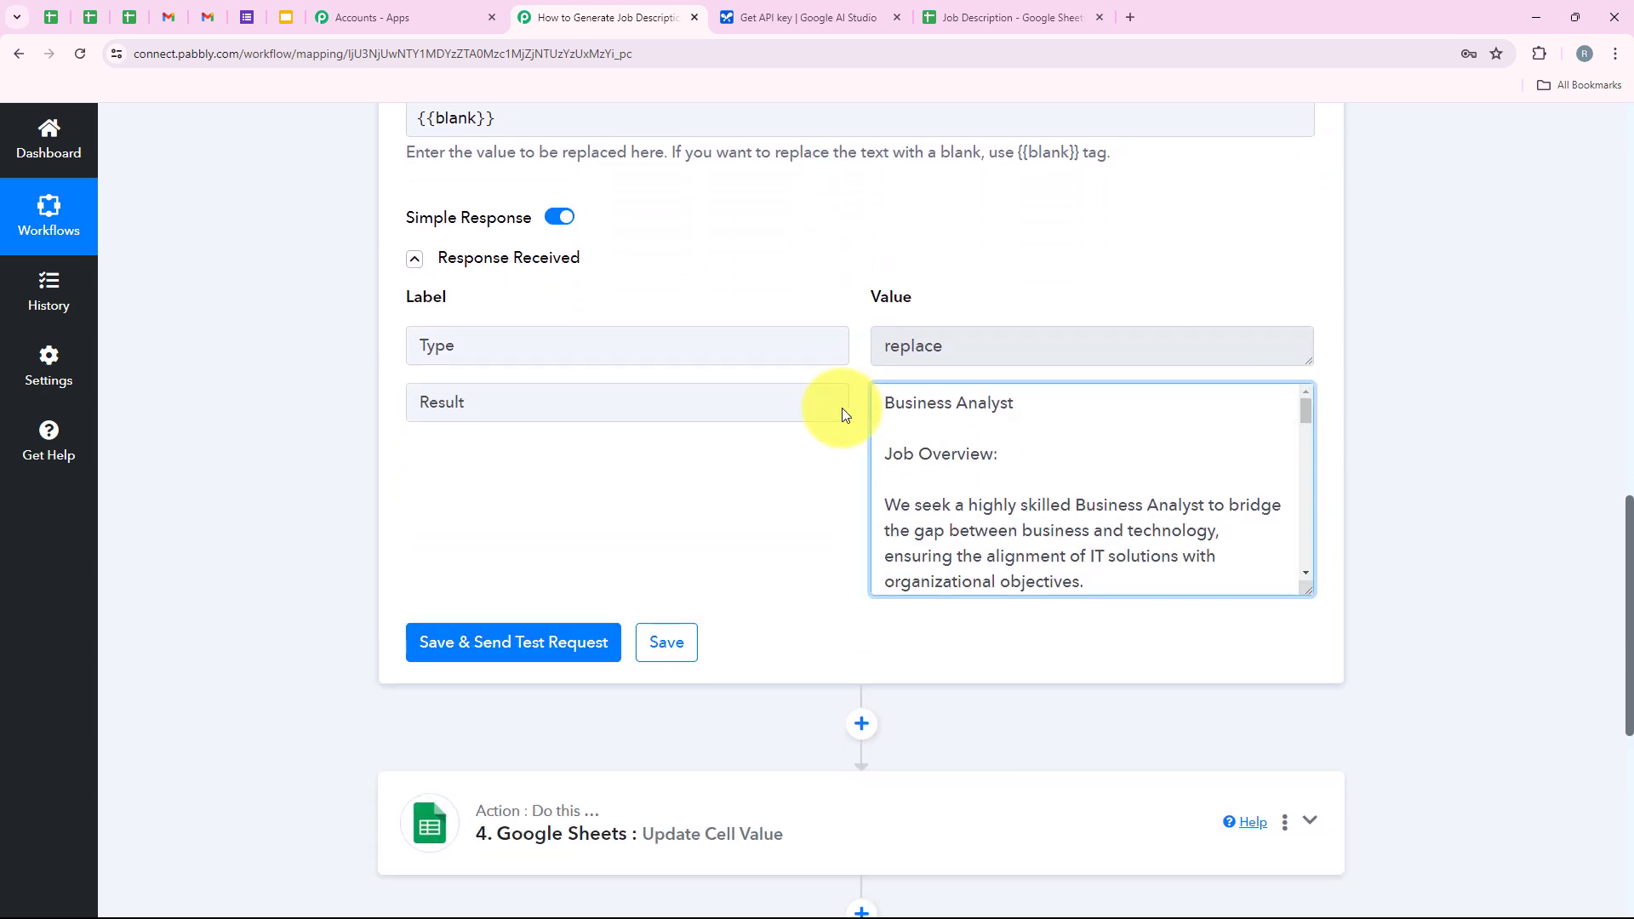
scroll(666, 517, "up", 15)
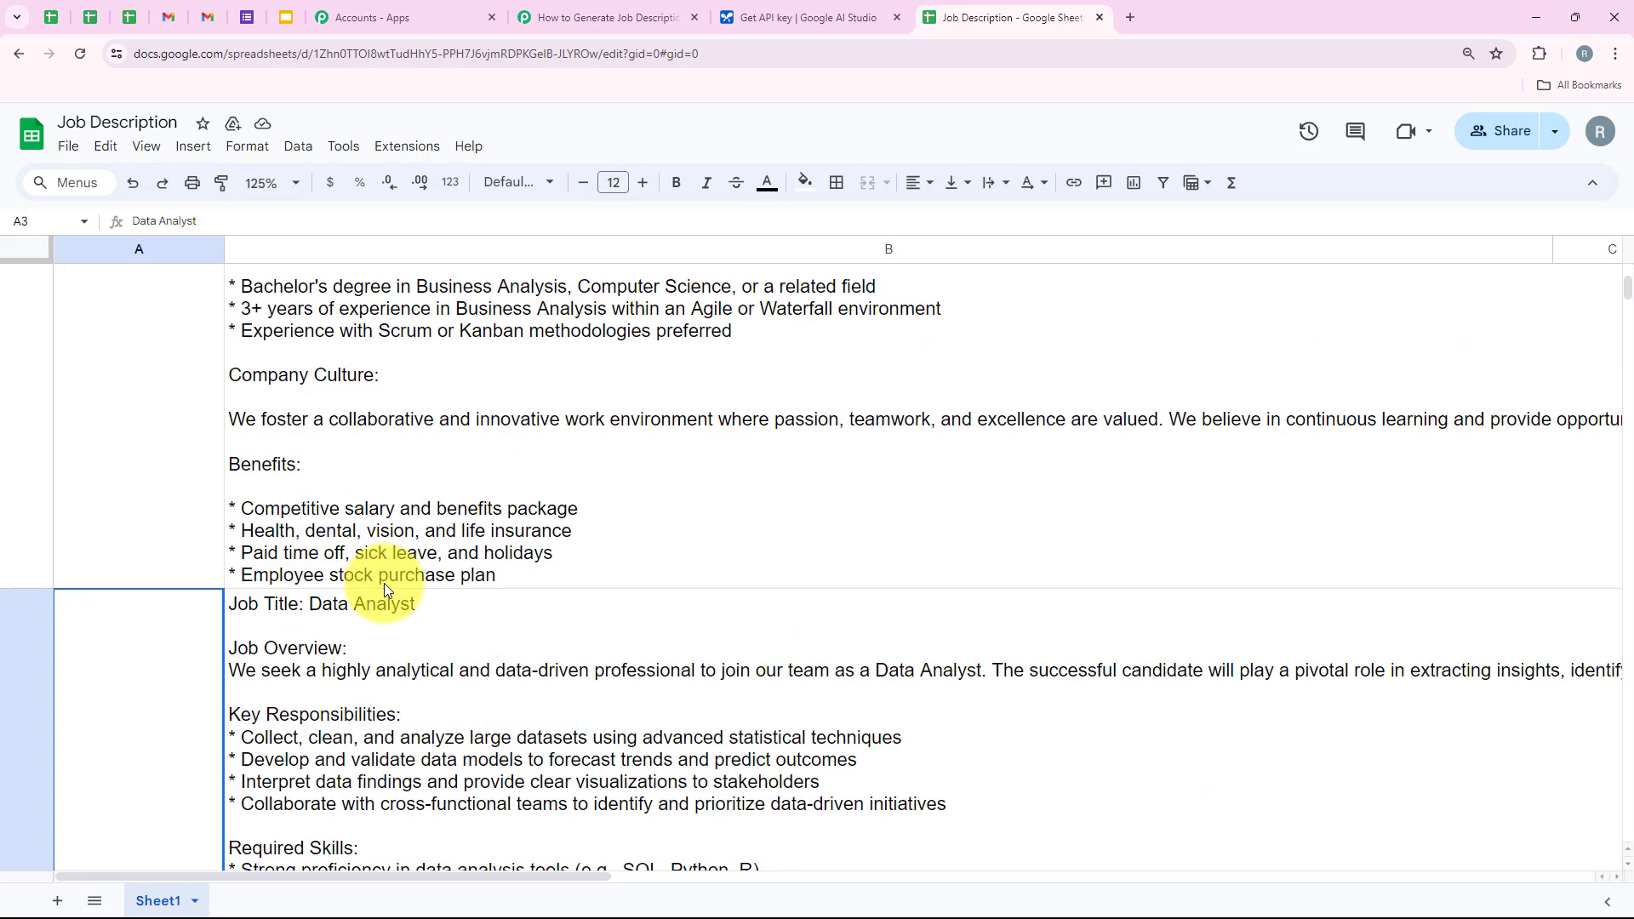
- Recheck both descriptions in the Job Description sheet and set the Data Analyst title cell's vertical alignment to middle
scroll(384, 584, "up", 6)
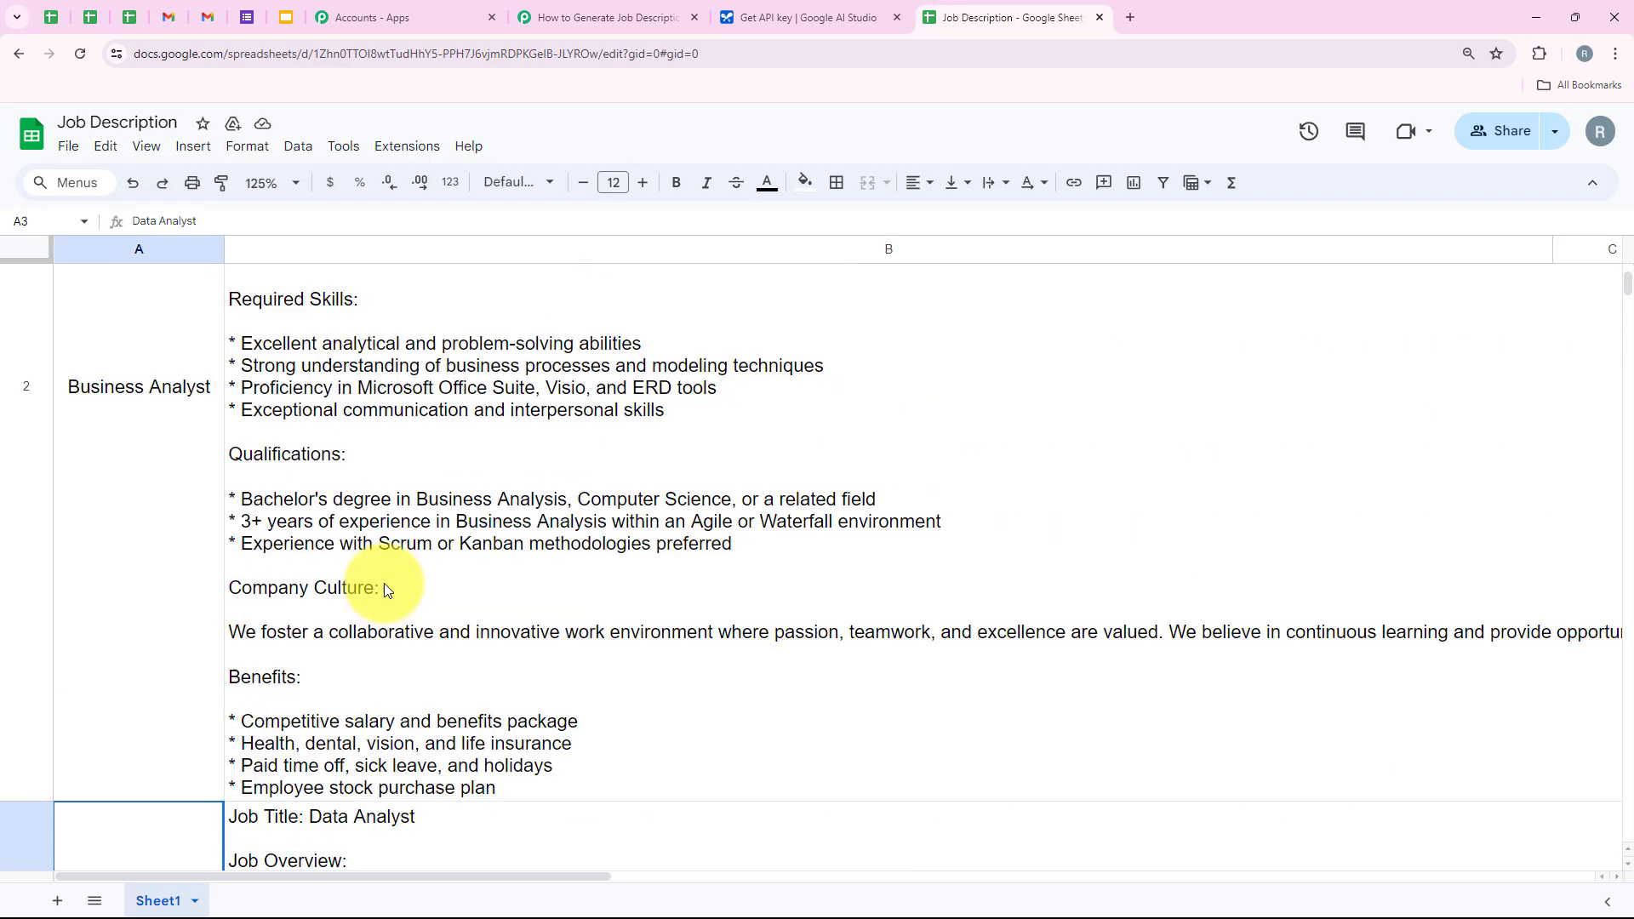
scroll(468, 482, "down", 10)
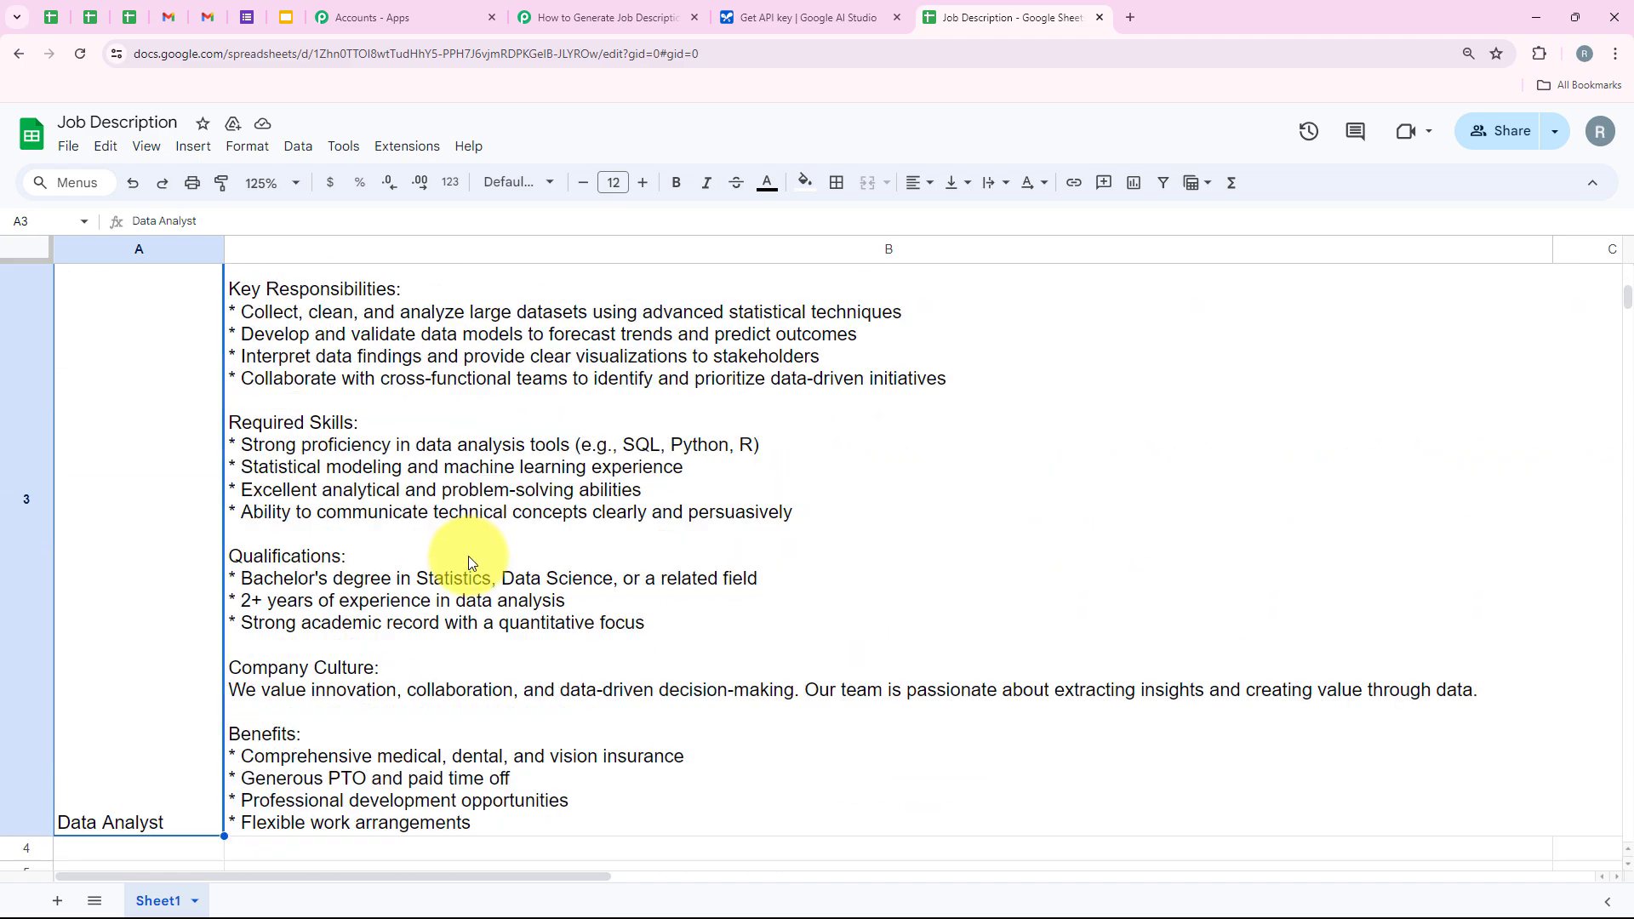
scroll(468, 562, "up", 10)
scroll(480, 485, "down", 12)
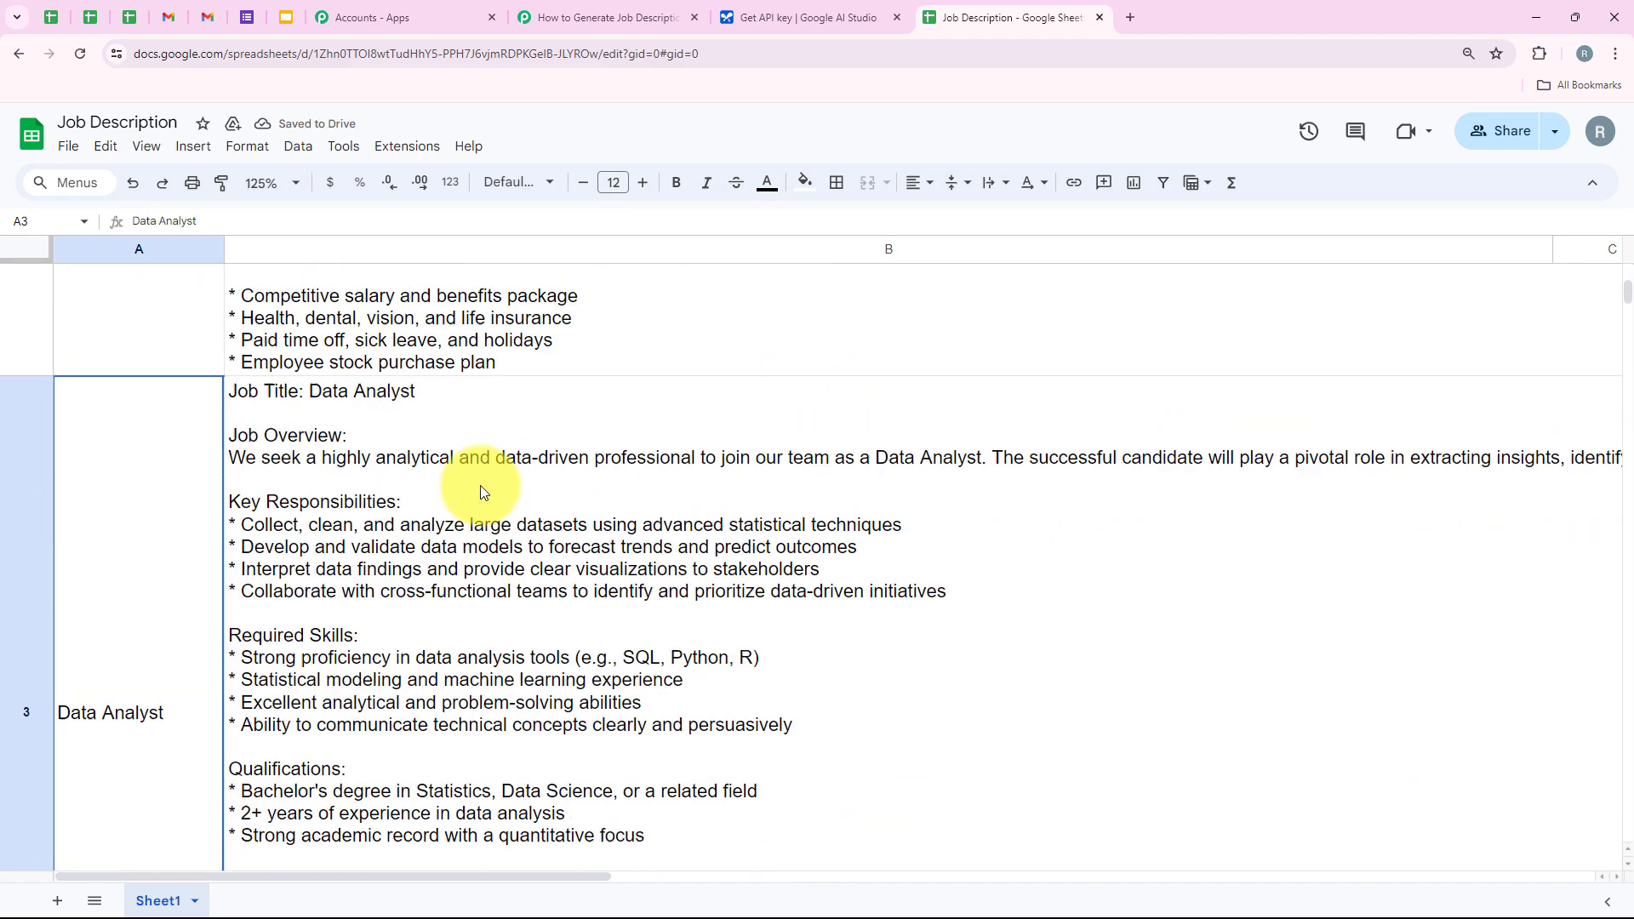
- Go back to the Pabbly Connect workflow and look over the complete four-step automation once more
left_click(604, 17)
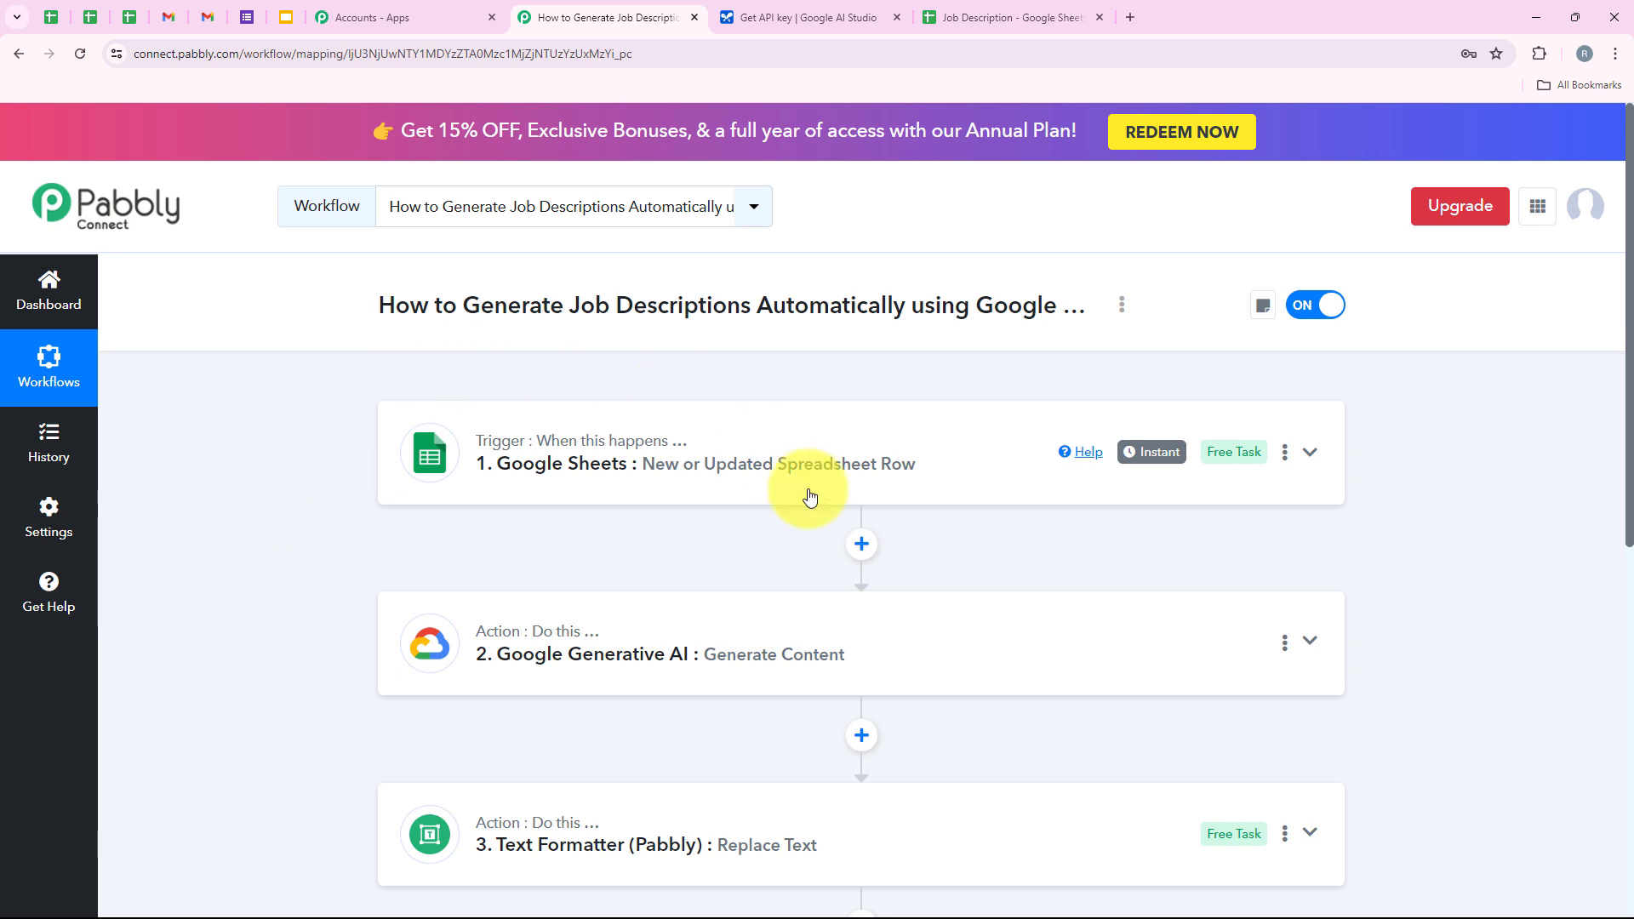
scroll(252, 525, "down", 2)
scroll(252, 525, "down", 2)
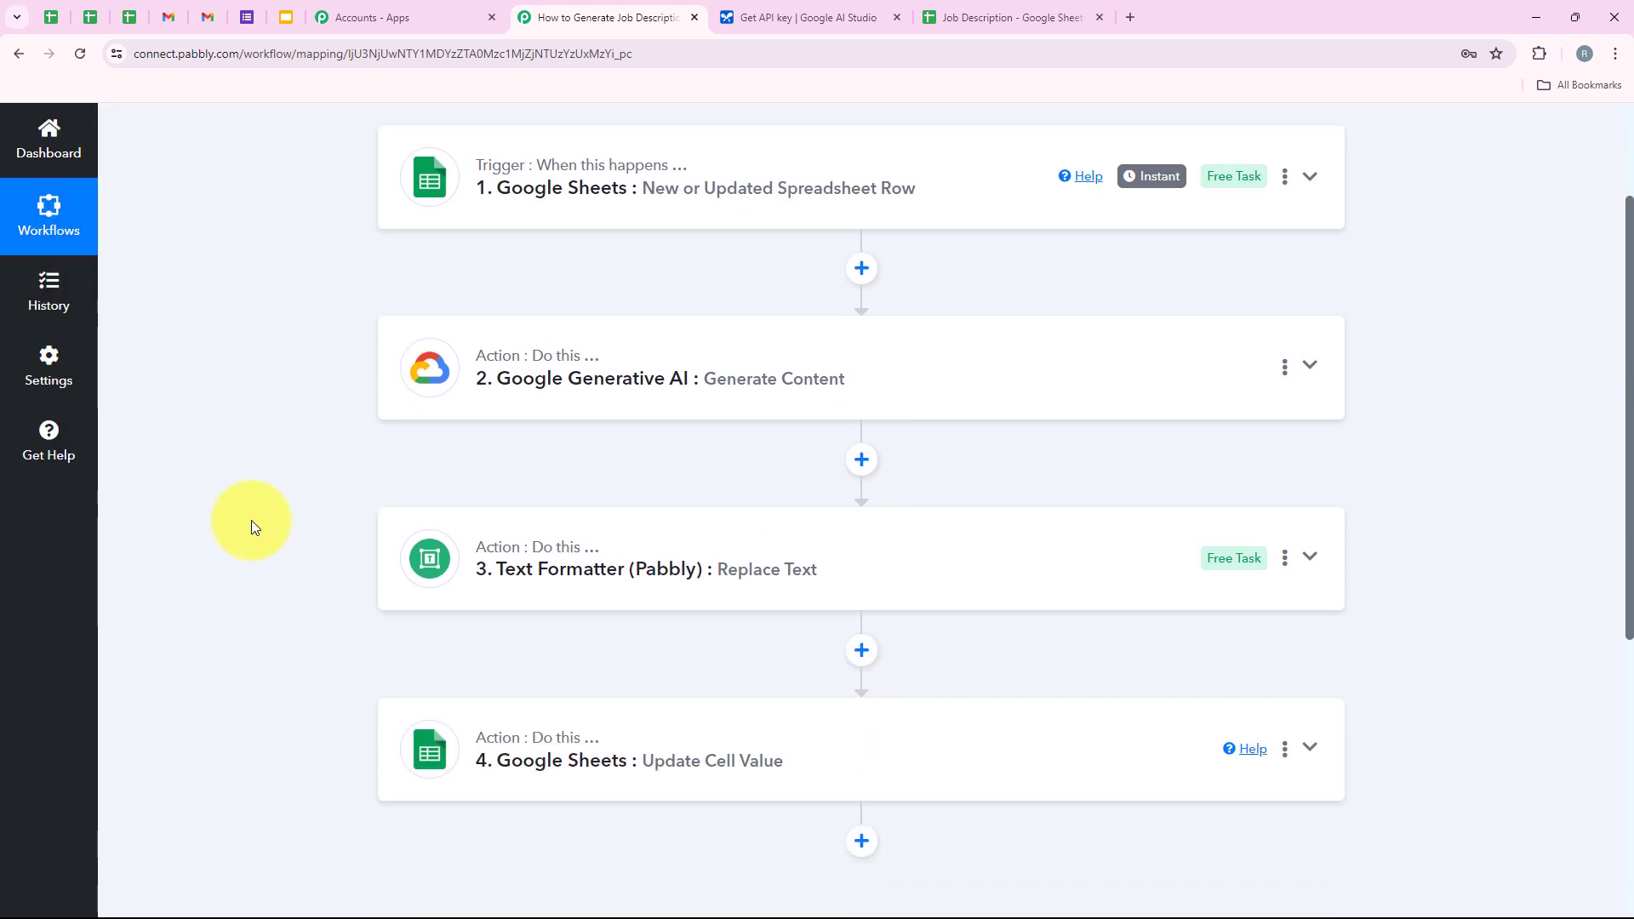
scroll(252, 525, "up", 4)
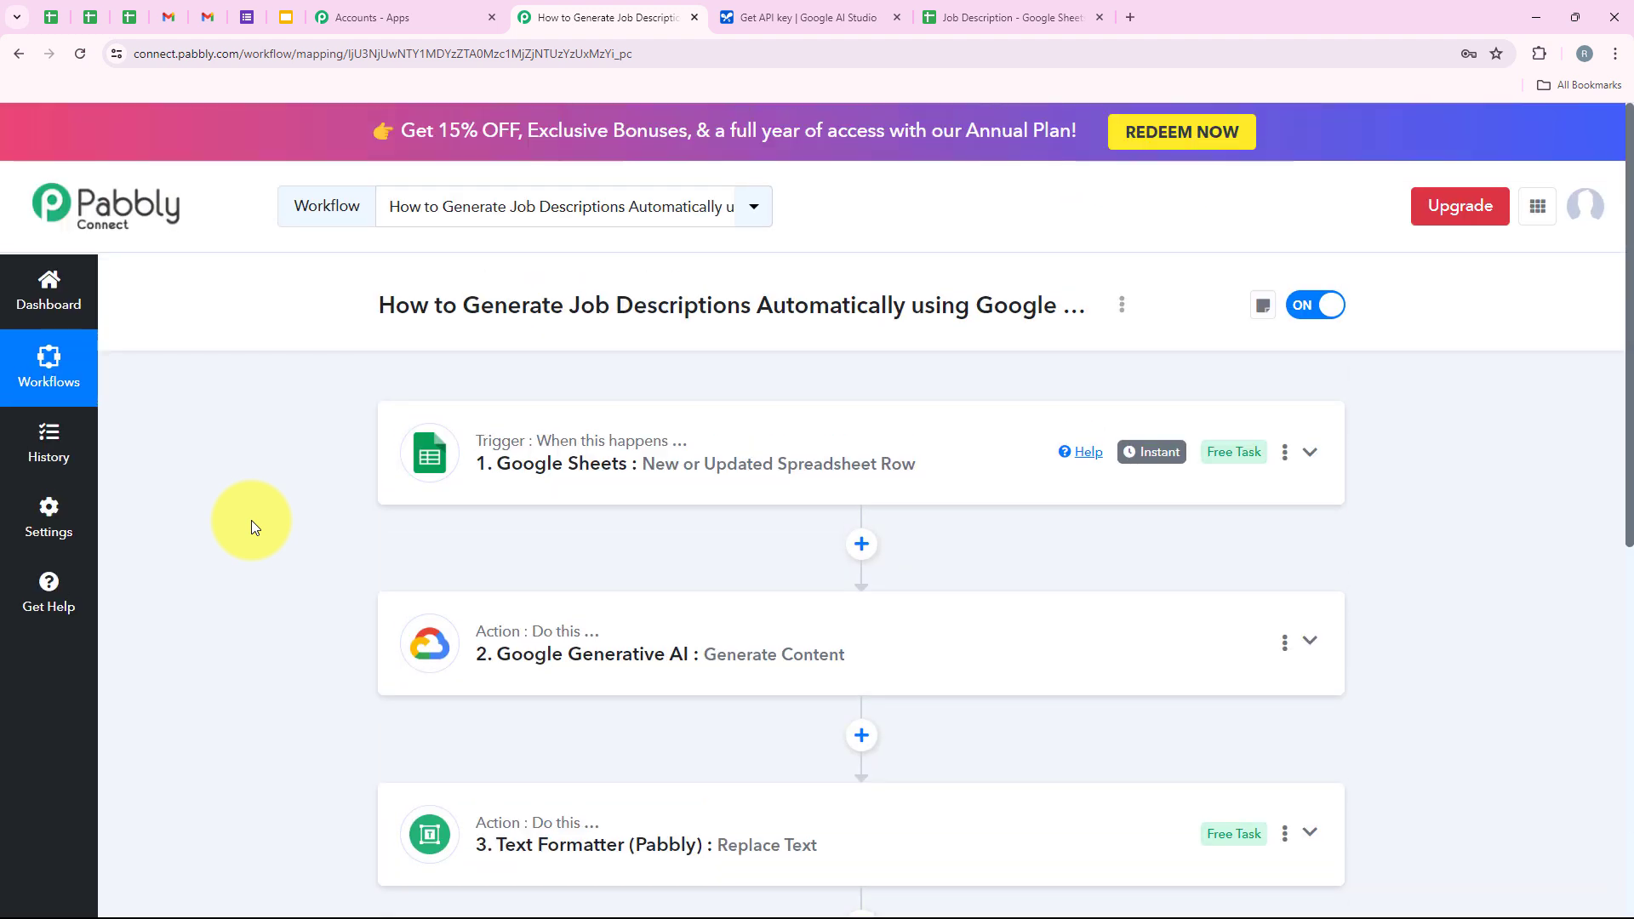